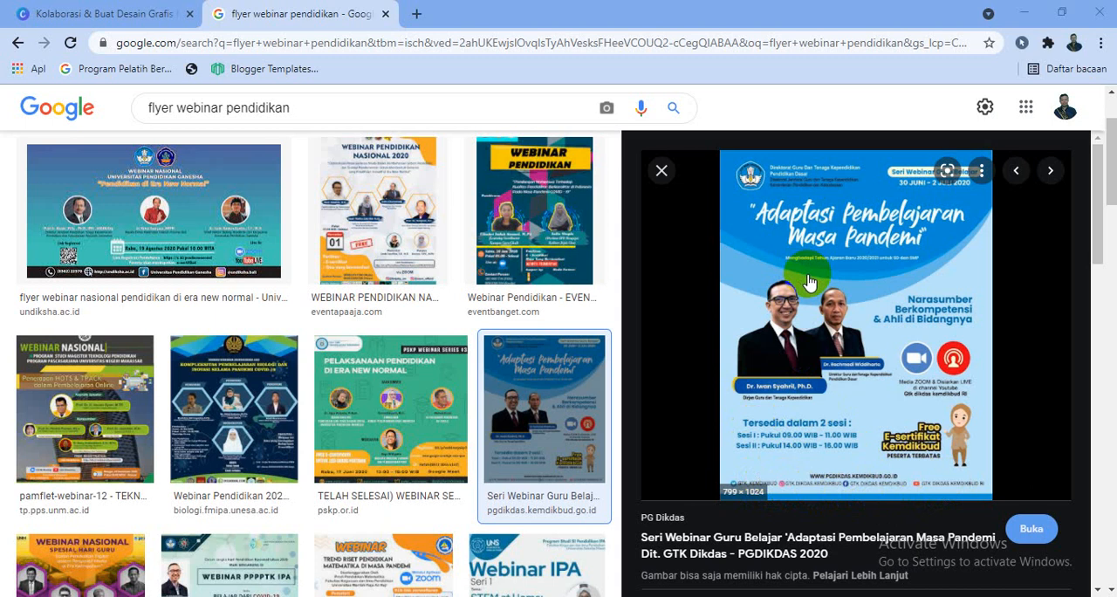
Preview several webinar flyer designs in the image results for "flyer webinar pendidikan" and close the results page
left_click(321, 218)
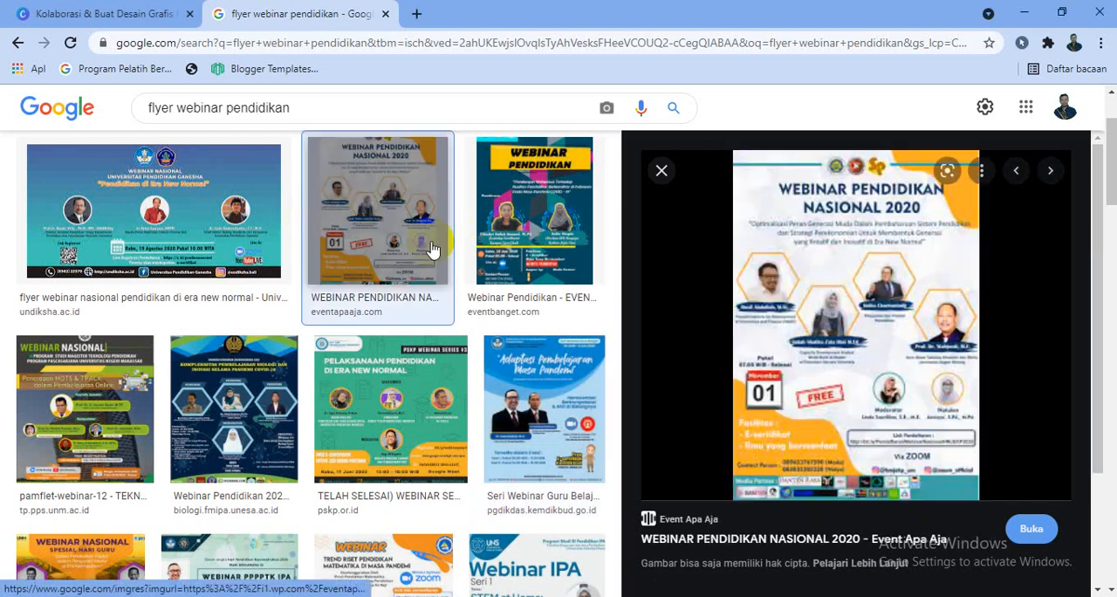
left_click(546, 421)
left_click(219, 384)
scroll(219, 379, "down", 2)
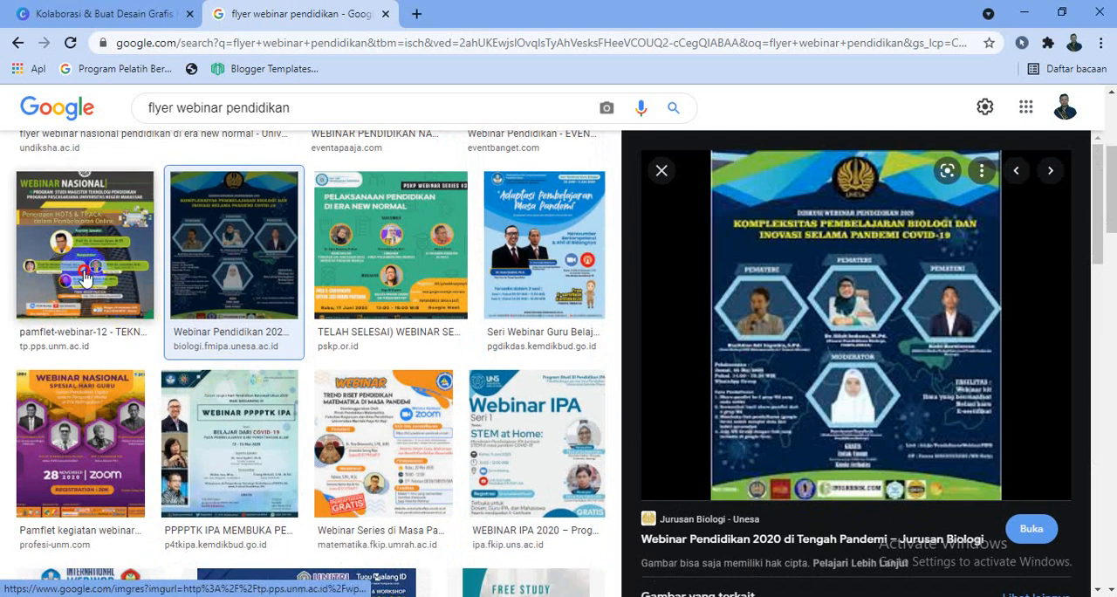
left_click(85, 277)
left_click(220, 455)
left_click(400, 476)
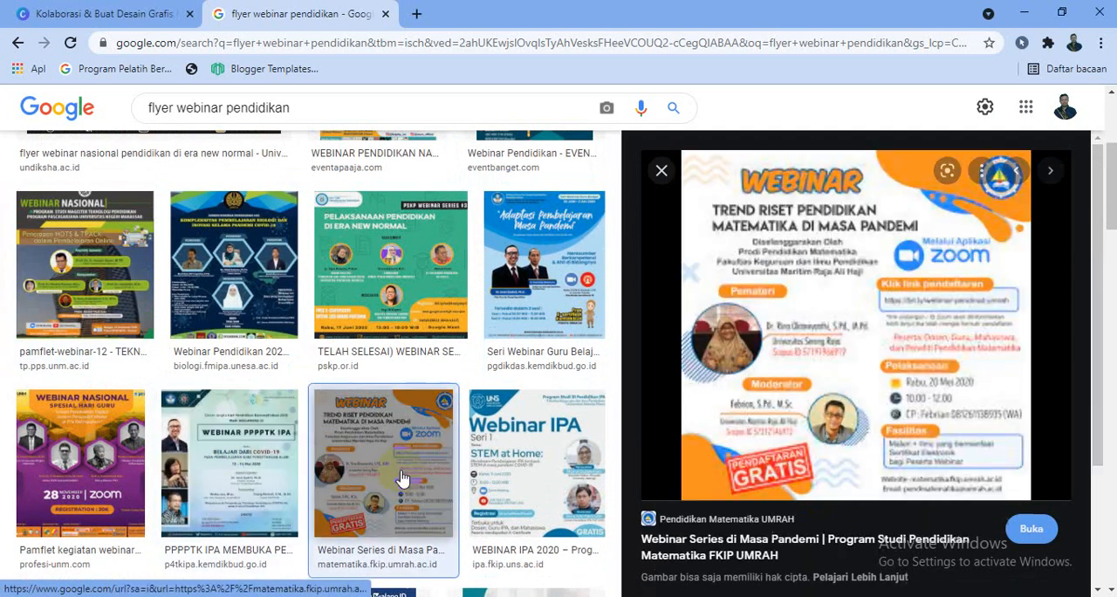
left_click(479, 457)
scroll(479, 456, "down", 2)
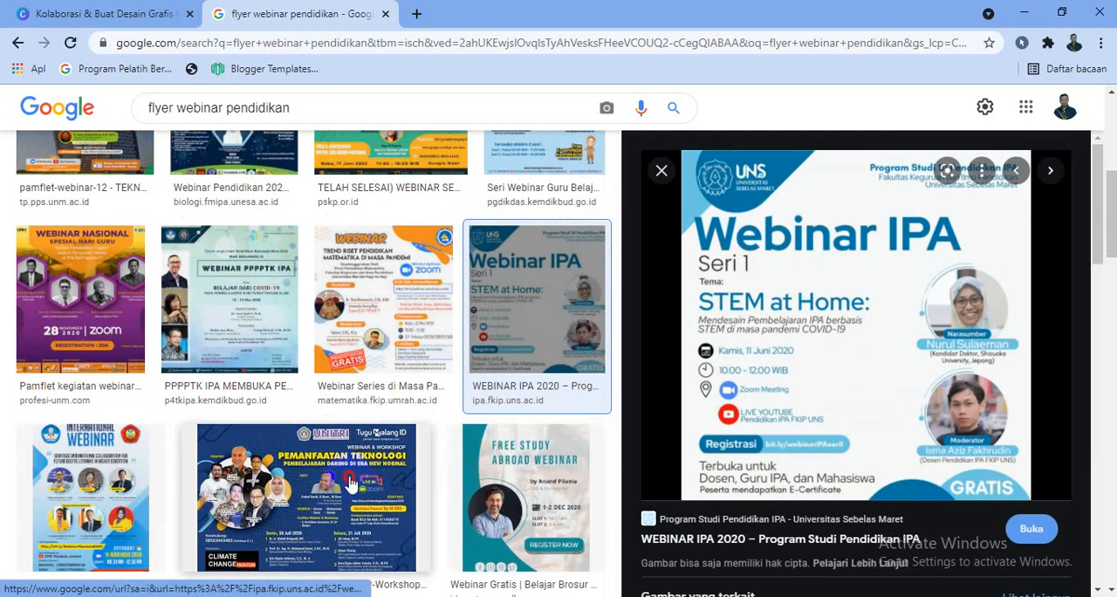
left_click(349, 483)
left_click(122, 460)
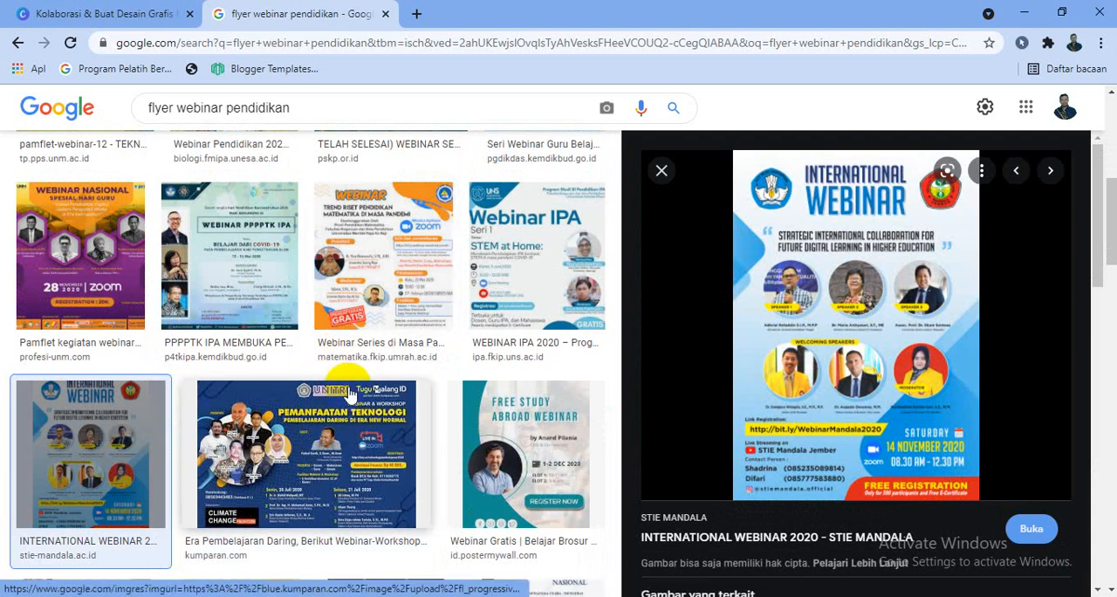
left_click(385, 14)
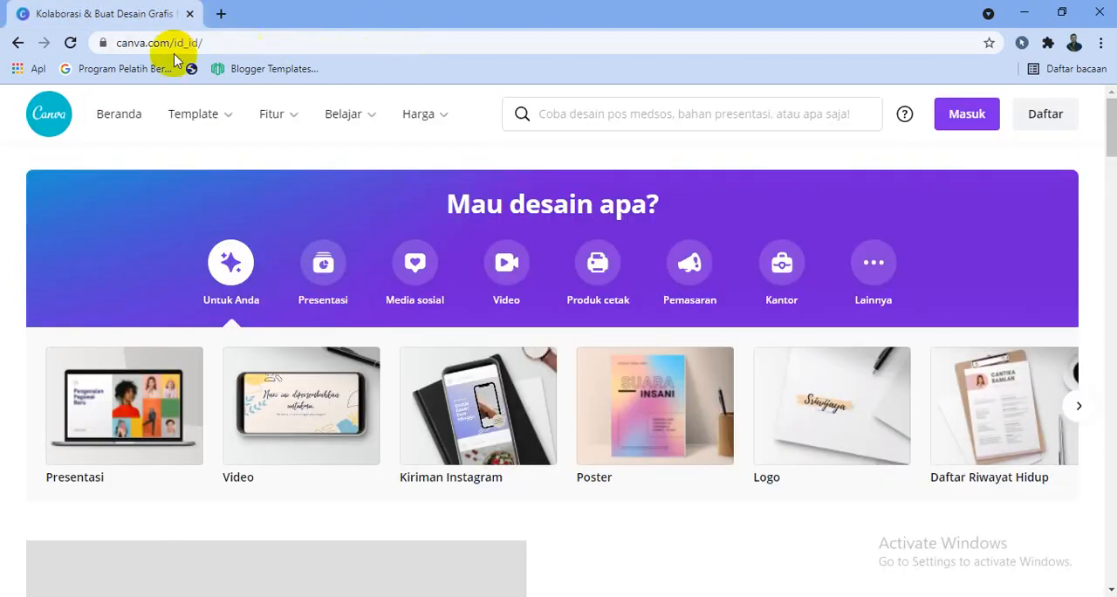
Load canva.com in the browser
left_click(218, 42)
type("canva")
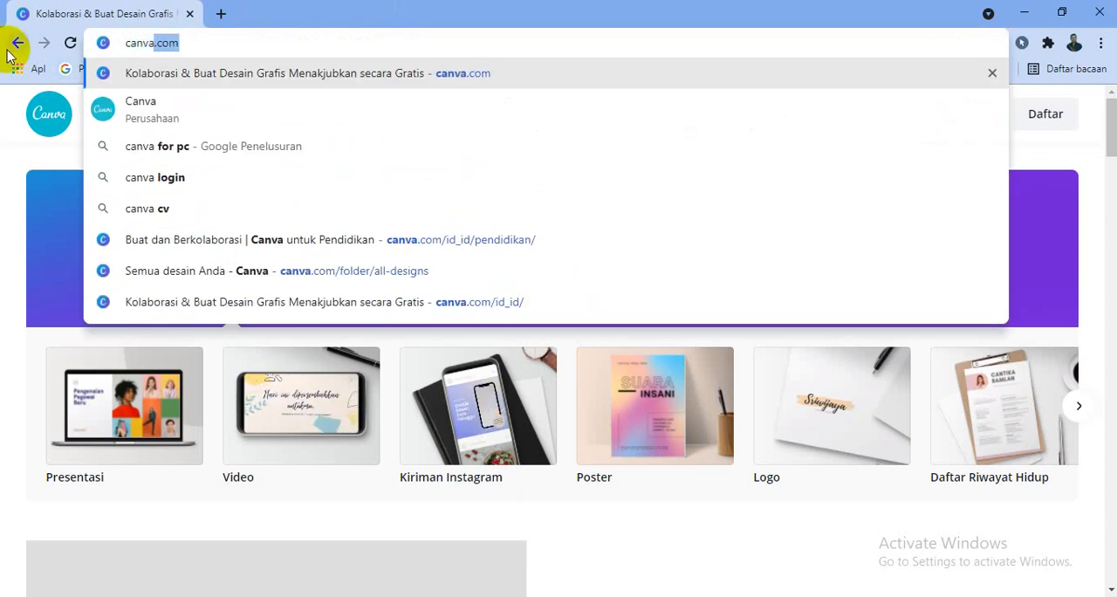
left_click(202, 42)
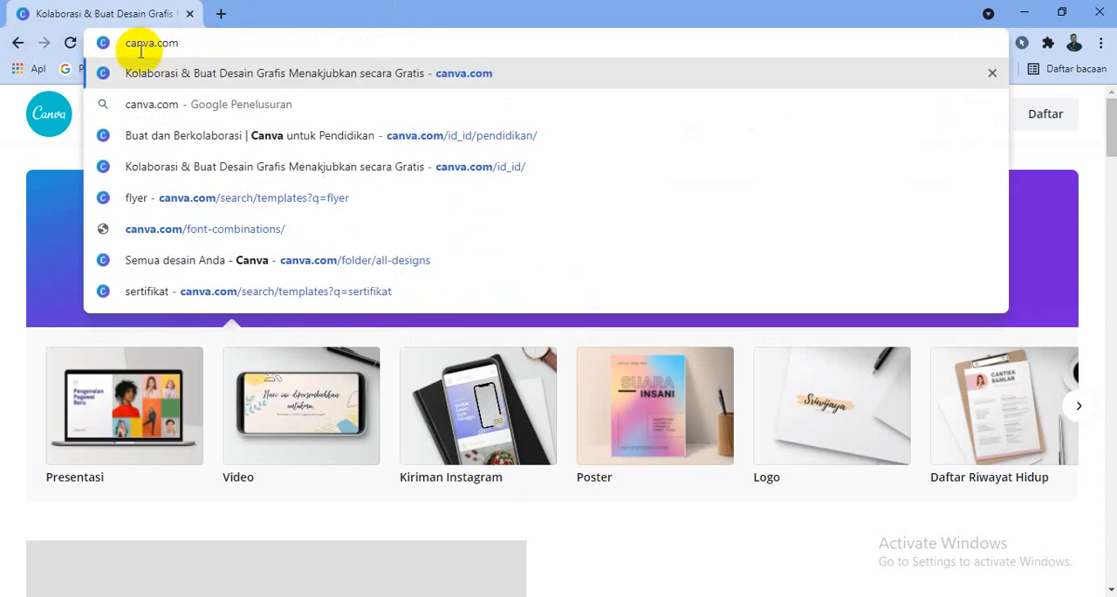
key("Return")
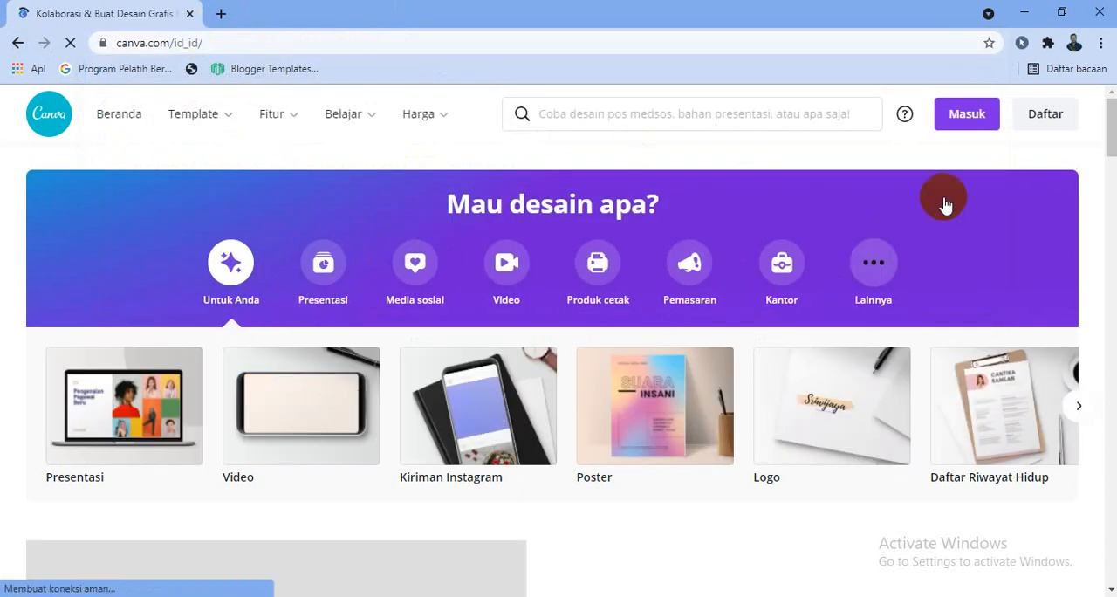
Log in to the site with the existing Google account
left_click(969, 119)
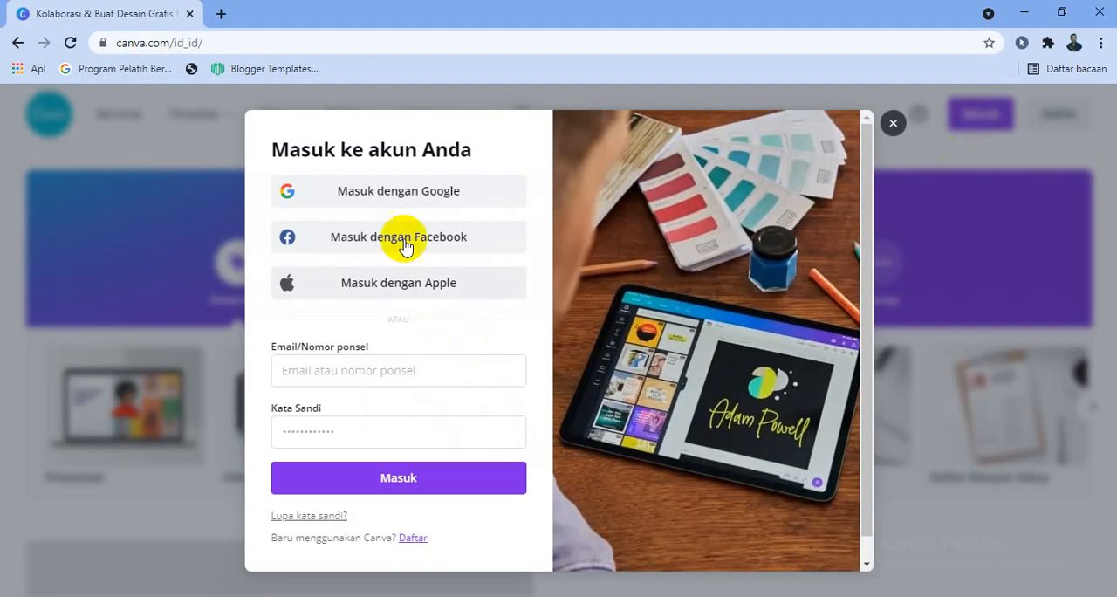
left_click(418, 194)
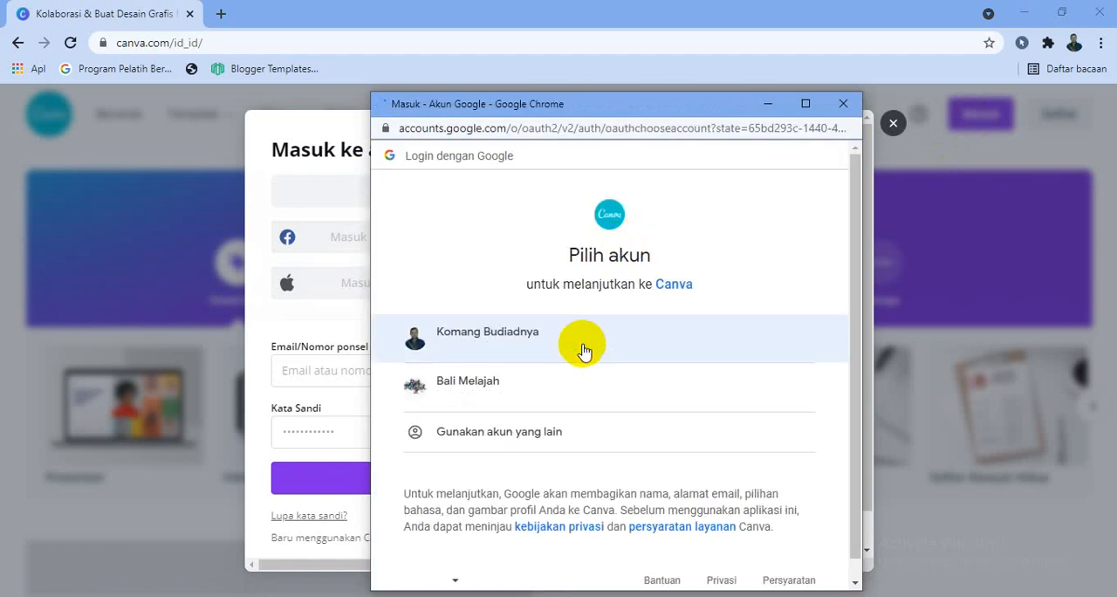
left_click(583, 348)
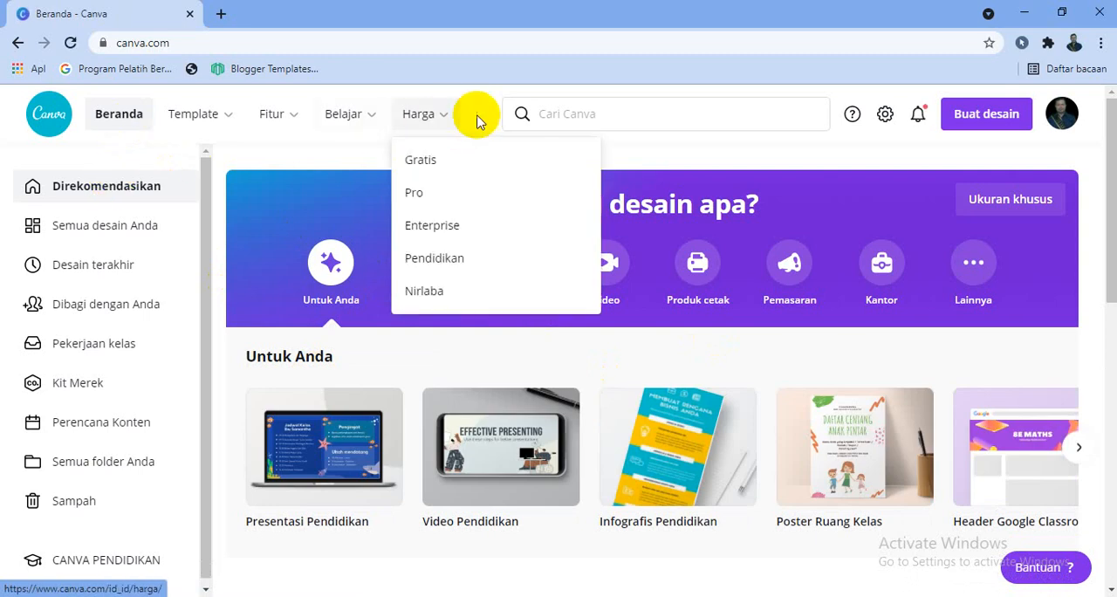
Search the Canva templates for "flyer"
left_click(559, 120)
type("flyer")
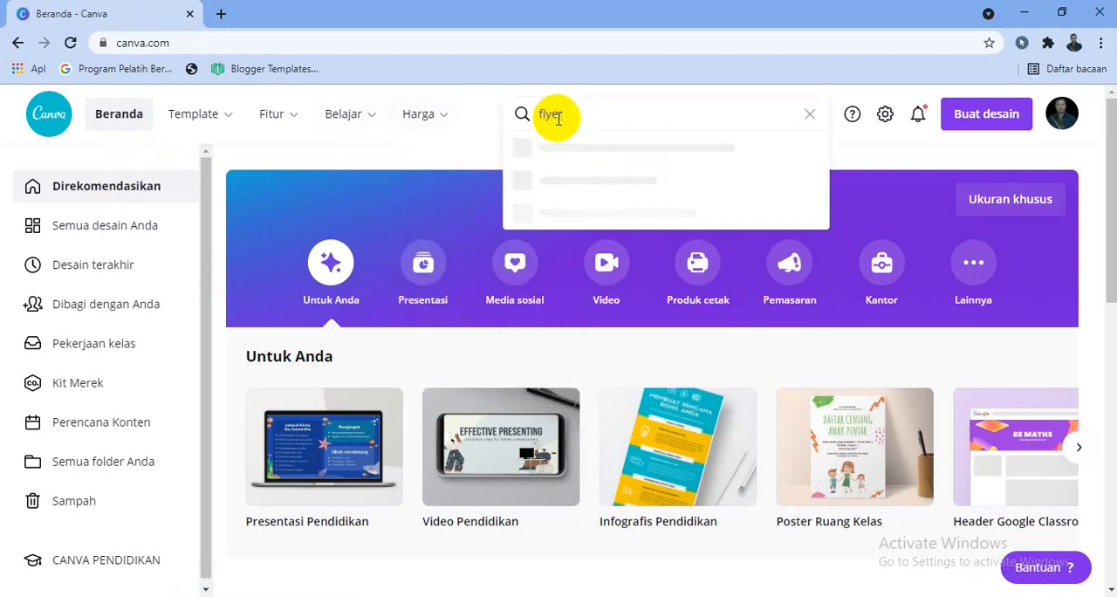
key("Return")
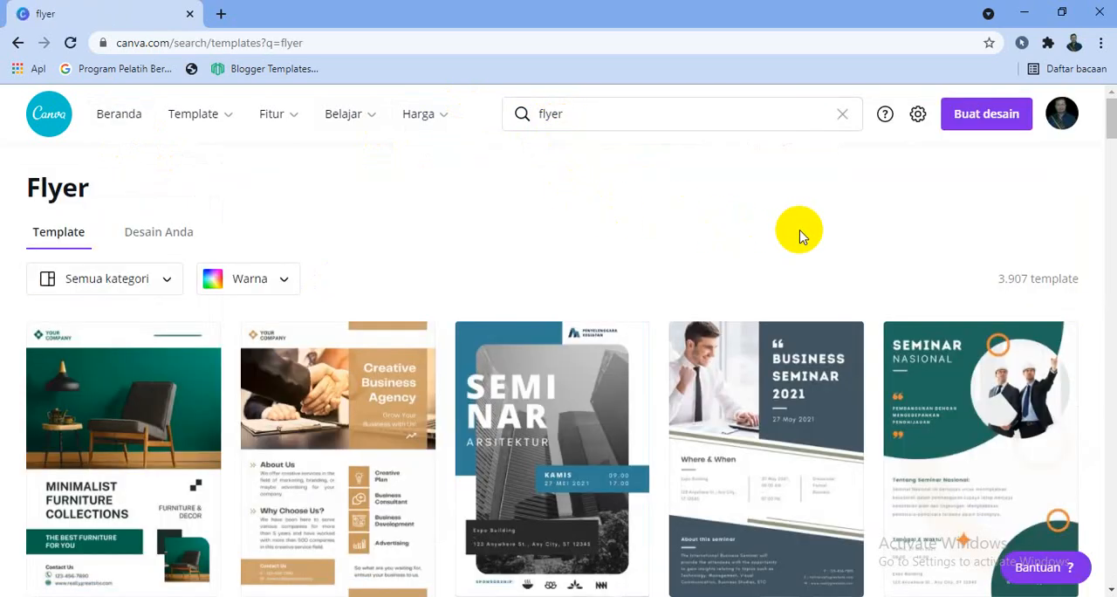
Browse the flyer templates and open the dark "Business Seminar 2021" template as a new design
scroll(780, 207, "down", 1)
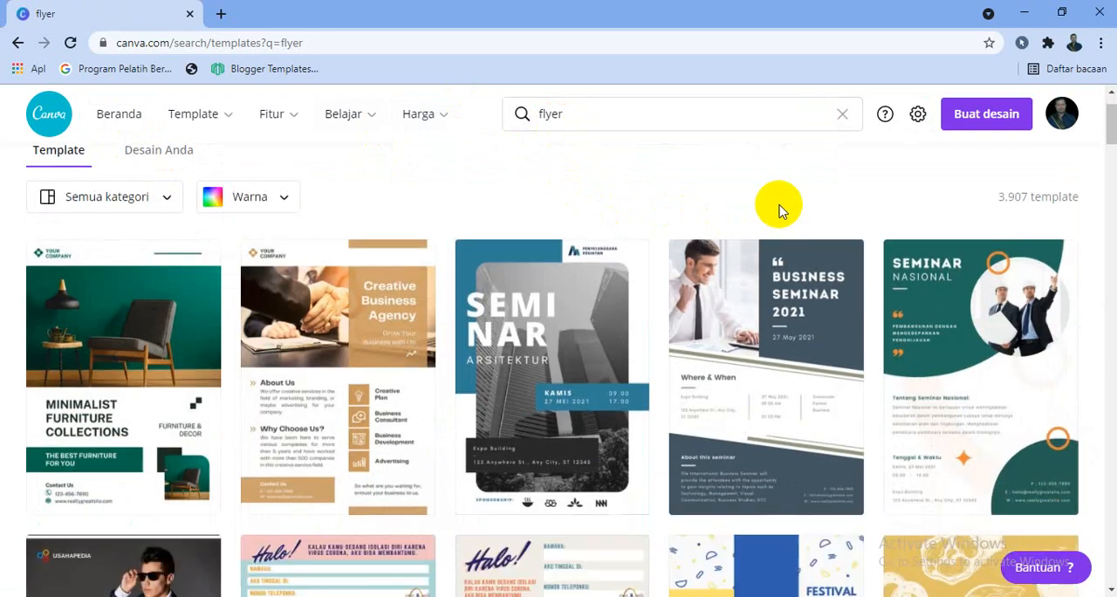
scroll(785, 298, "down", 2)
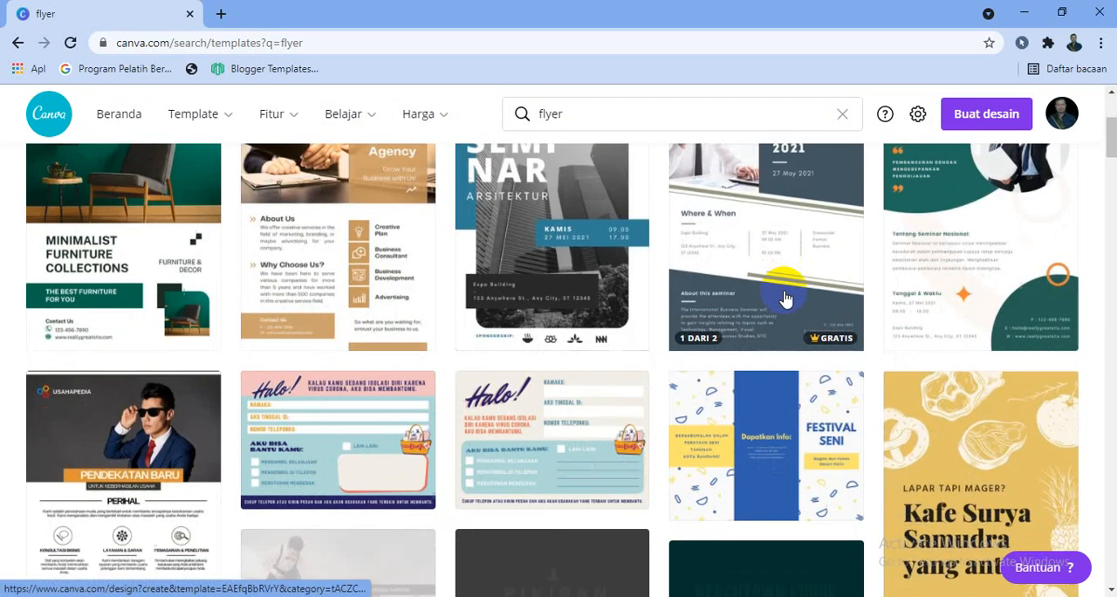
scroll(785, 298, "up", 2)
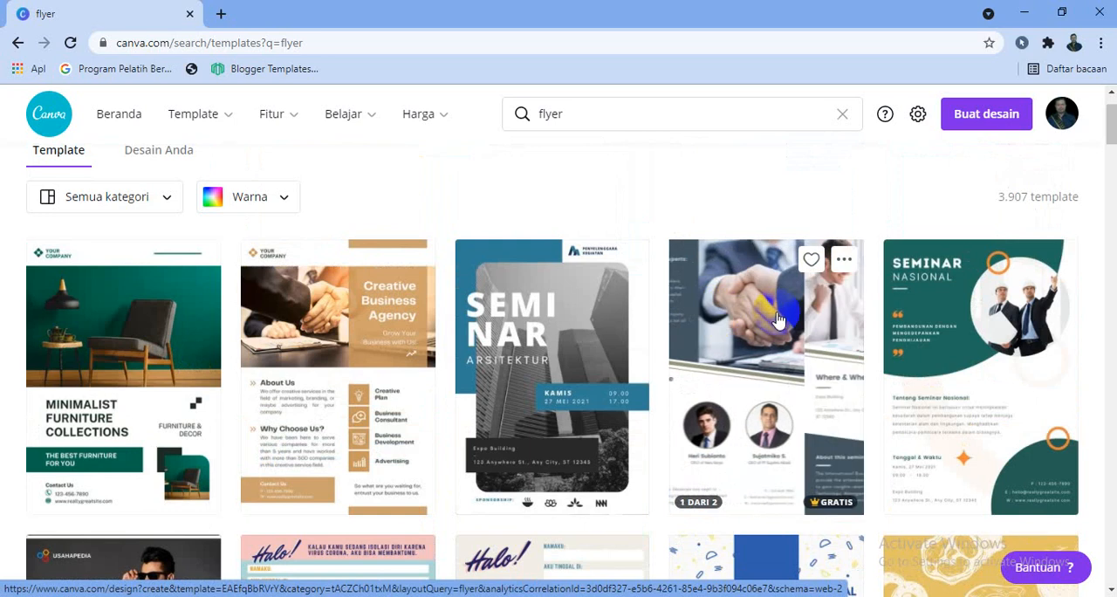
left_click(779, 316)
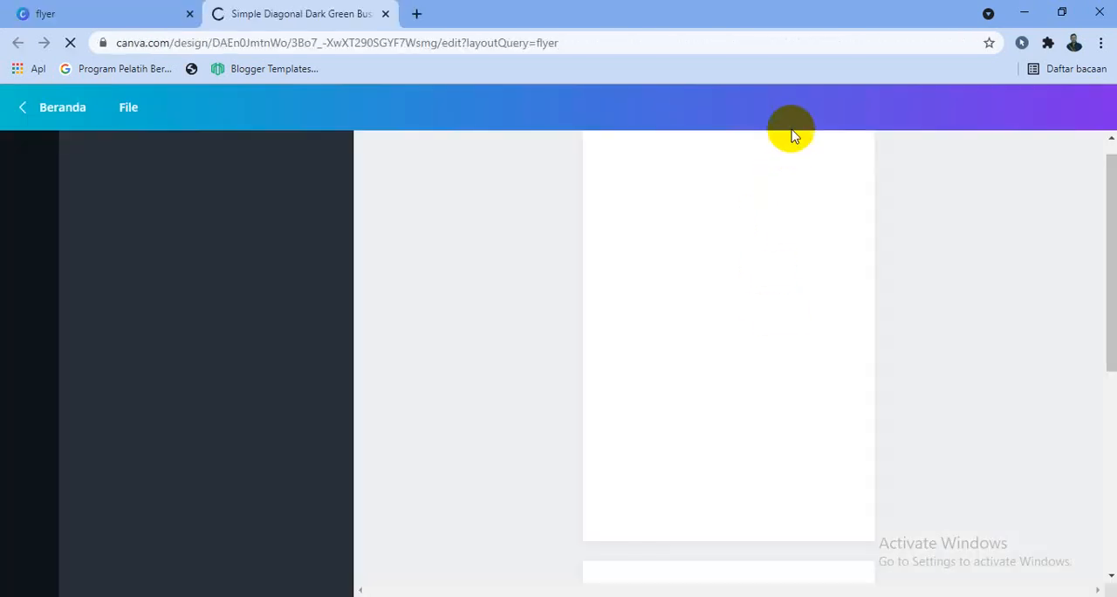
Rename the design as "Webinar Sekolah"
left_click(790, 107)
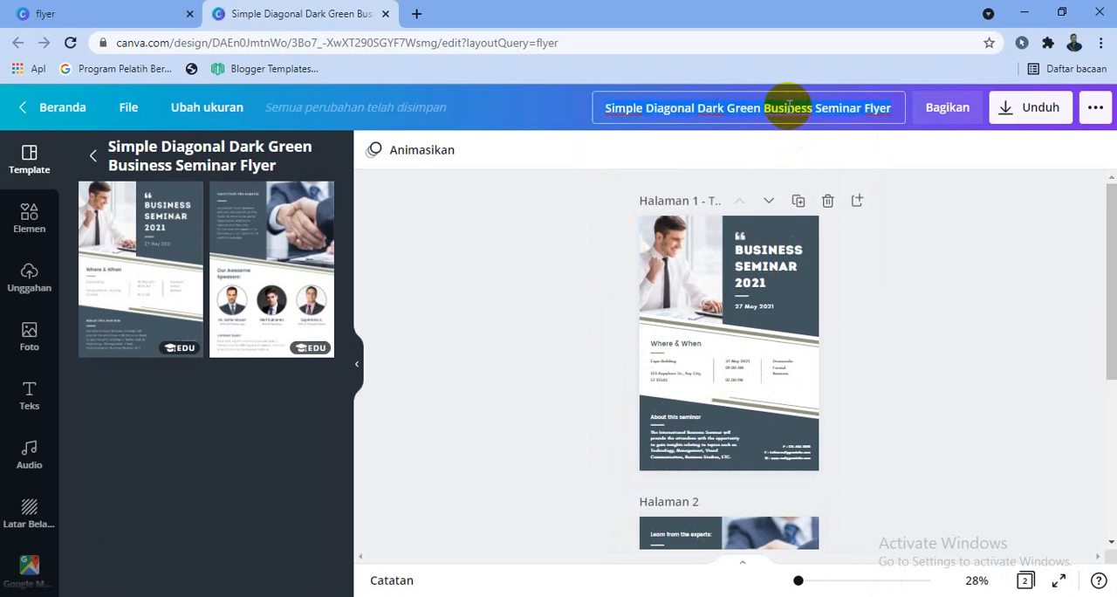
key("ctrl+a")
key("BackSpace")
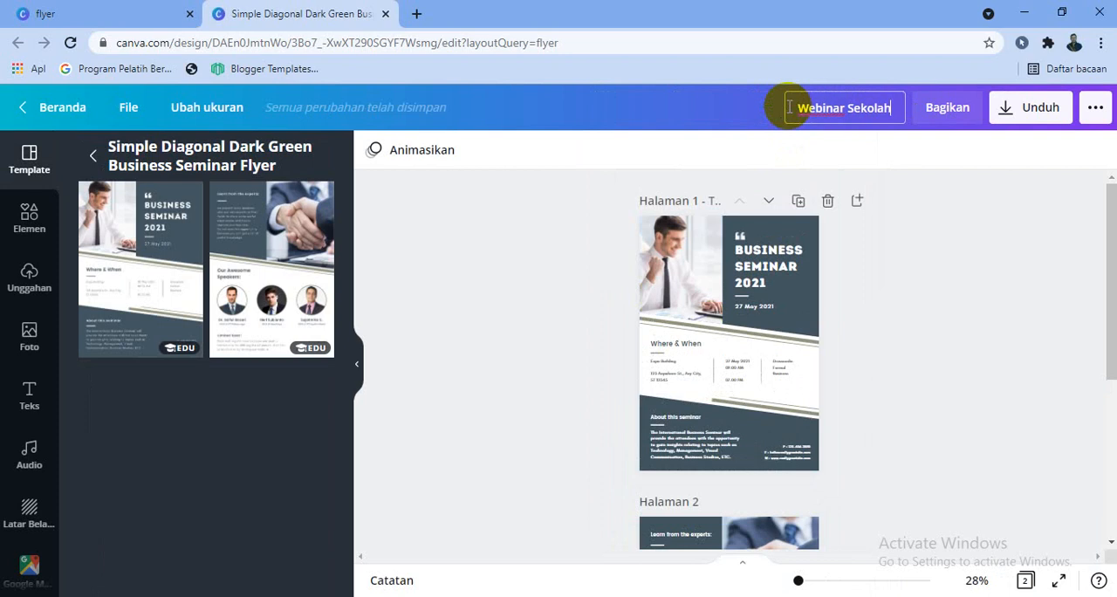
key("Return")
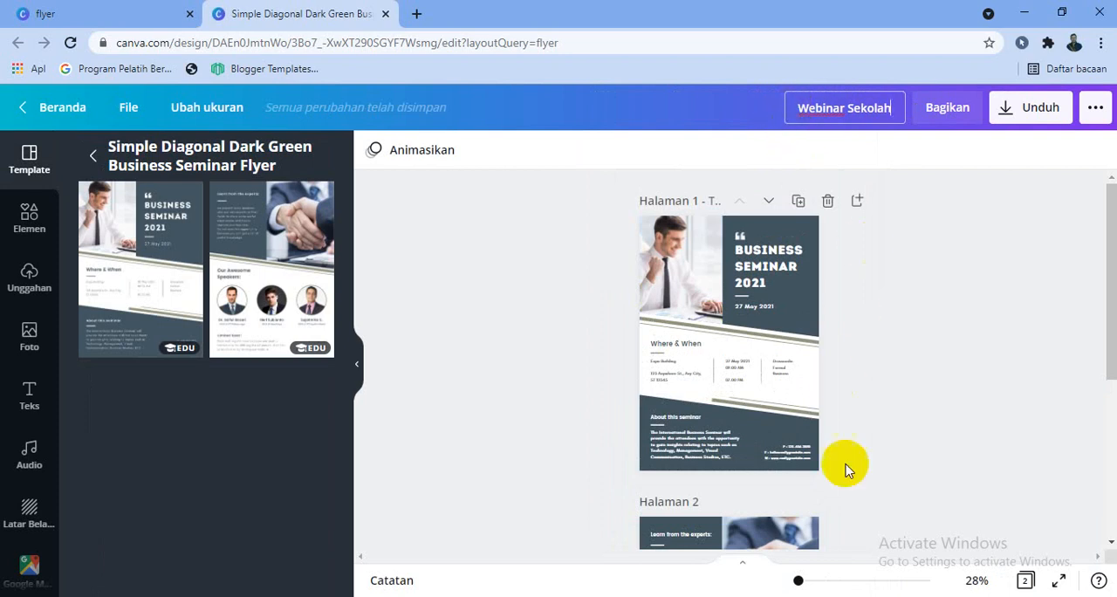
Apply the template's second layout, with the handshake photo and three speakers, to the first page and review the pages at 59% zoom
left_click(822, 582)
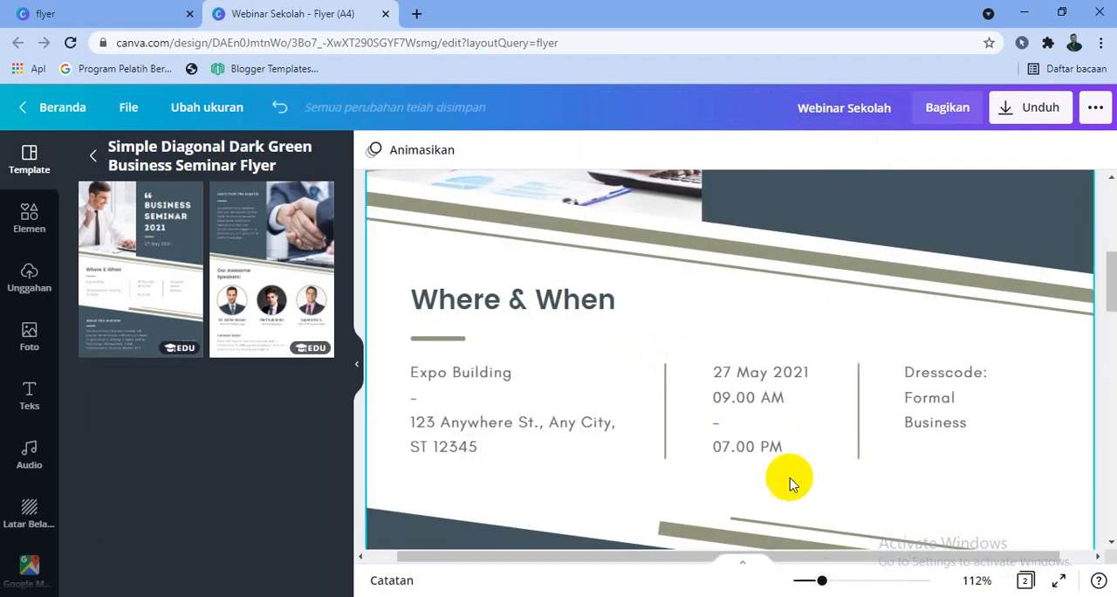
left_click(253, 251)
left_click_drag(819, 580, 803, 580)
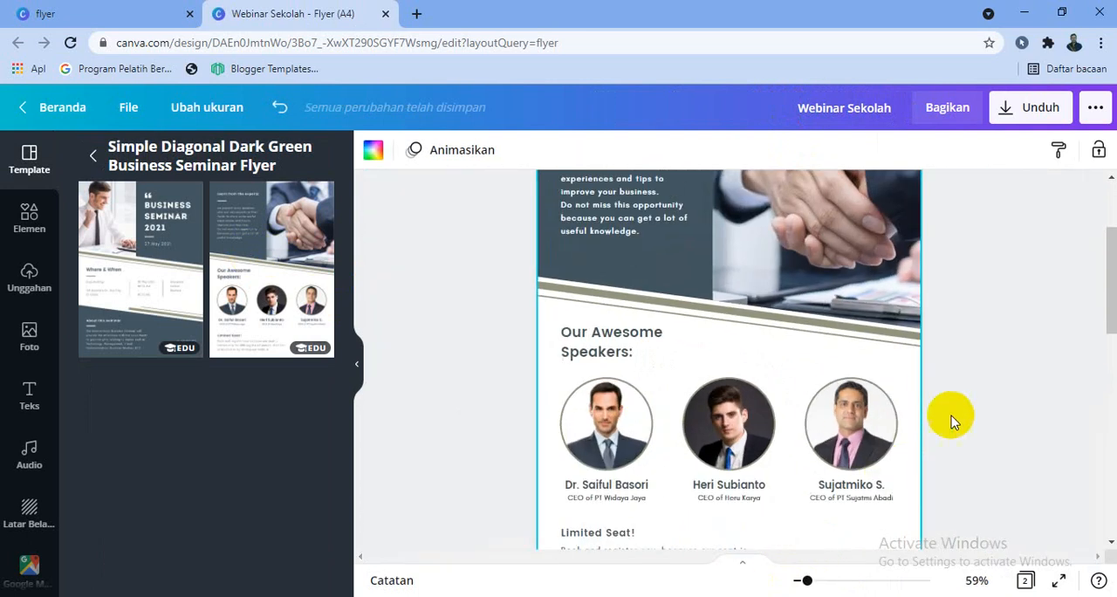
scroll(950, 419, "down", 1)
scroll(989, 407, "up", 5)
scroll(992, 410, "down", 4)
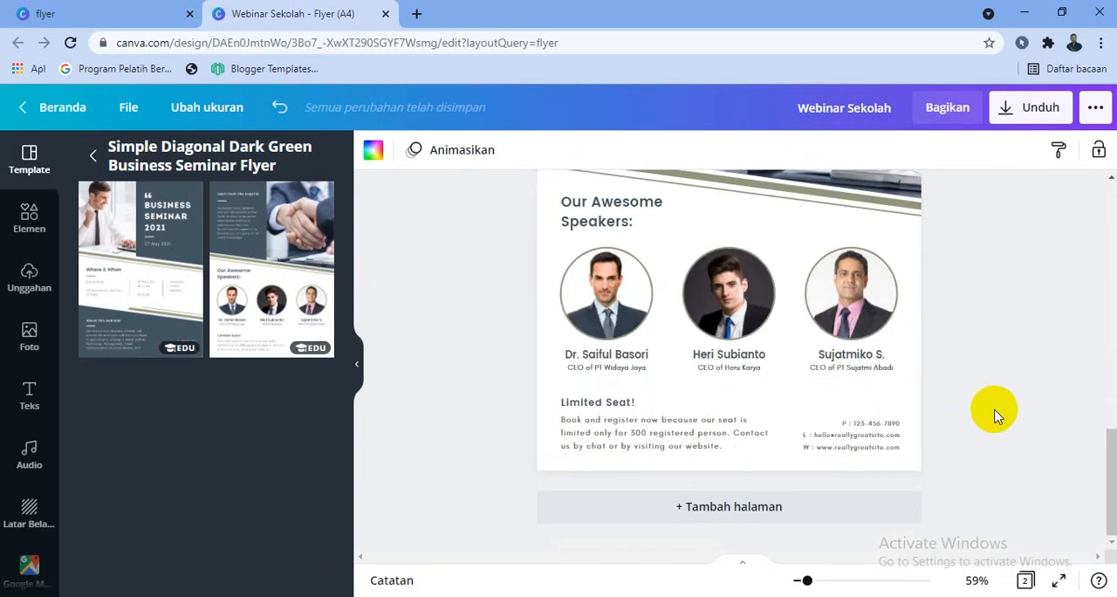
Add a blank third page after the last page of the flyer
left_click(787, 502)
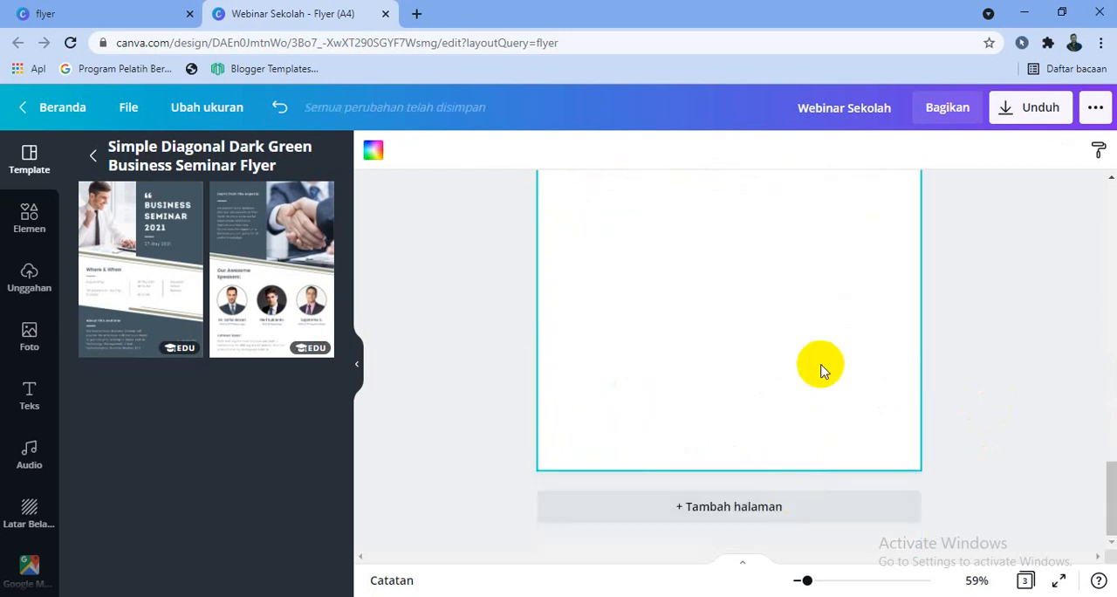
left_click_drag(1110, 502, 1111, 458)
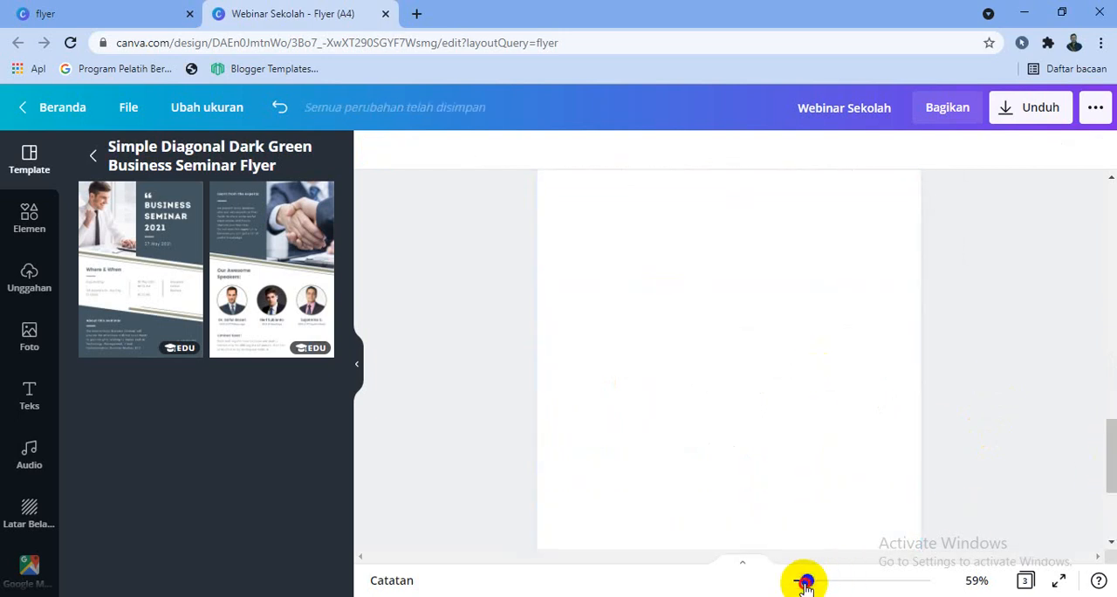
mouse_move(1109, 470)
left_mouse_down()
mouse_move(1107, 444)
mouse_move(1106, 459)
left_mouse_up()
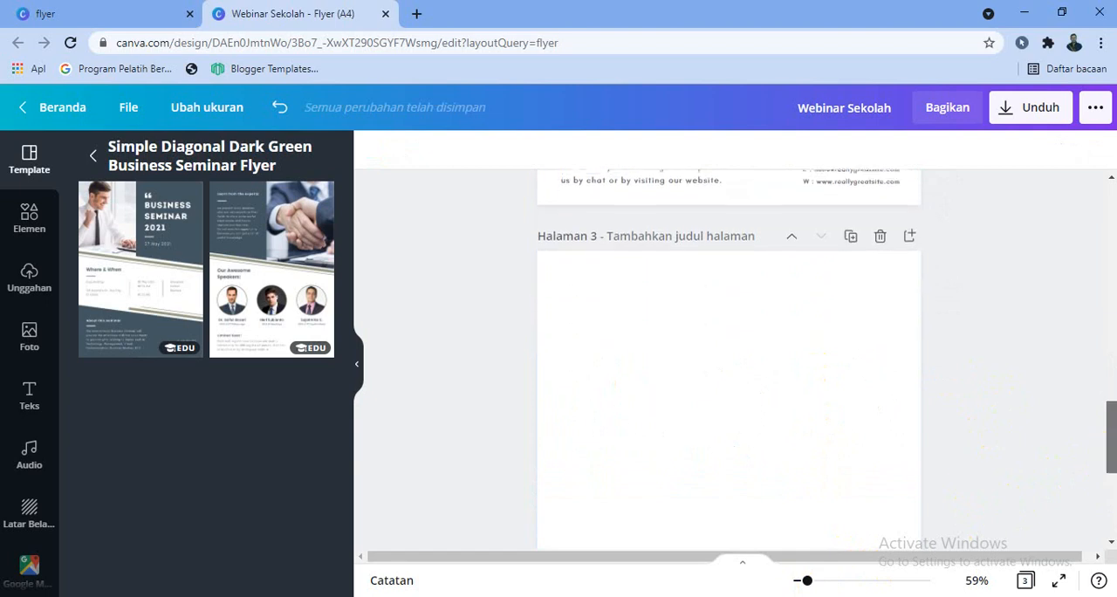
Browse the background gallery and apply the free light-blue textured background to page 3
left_click(11, 528)
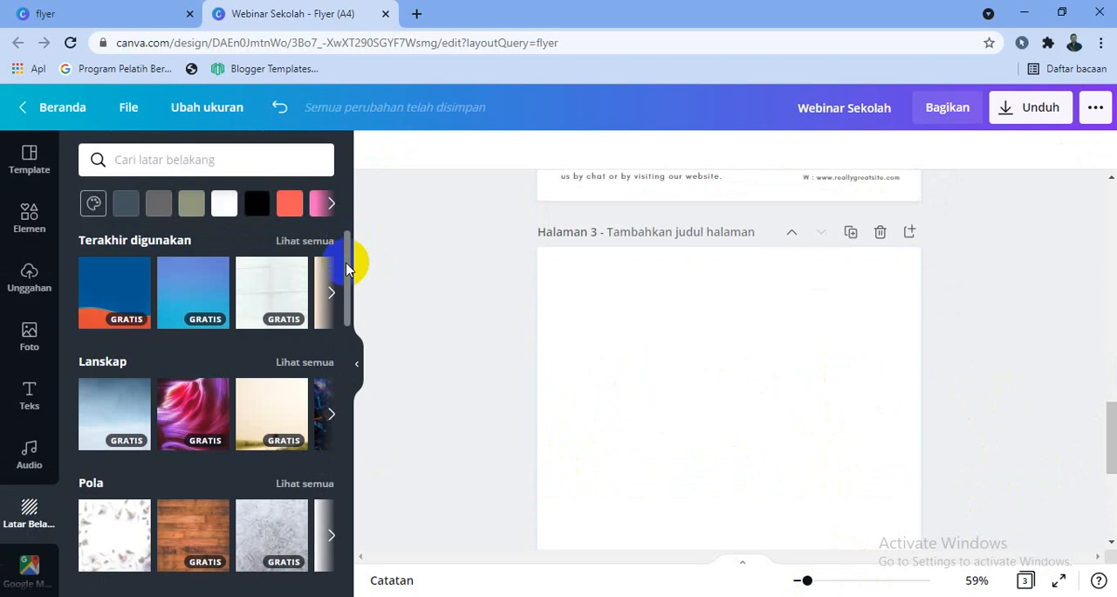
left_click_drag(346, 269, 331, 424)
scroll(227, 426, "down", 4)
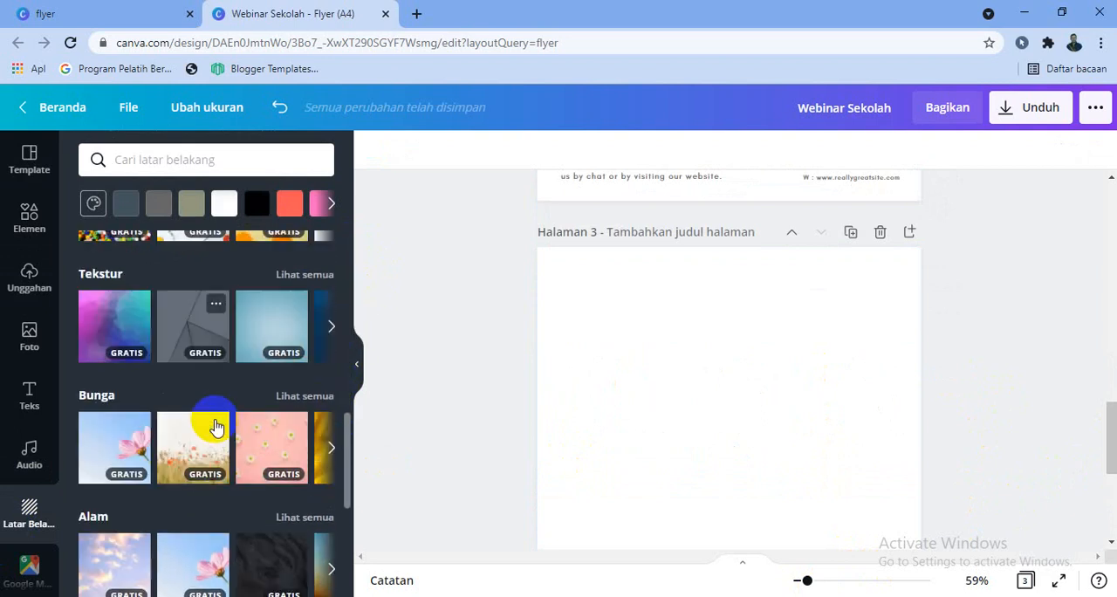
scroll(216, 427, "down", 6)
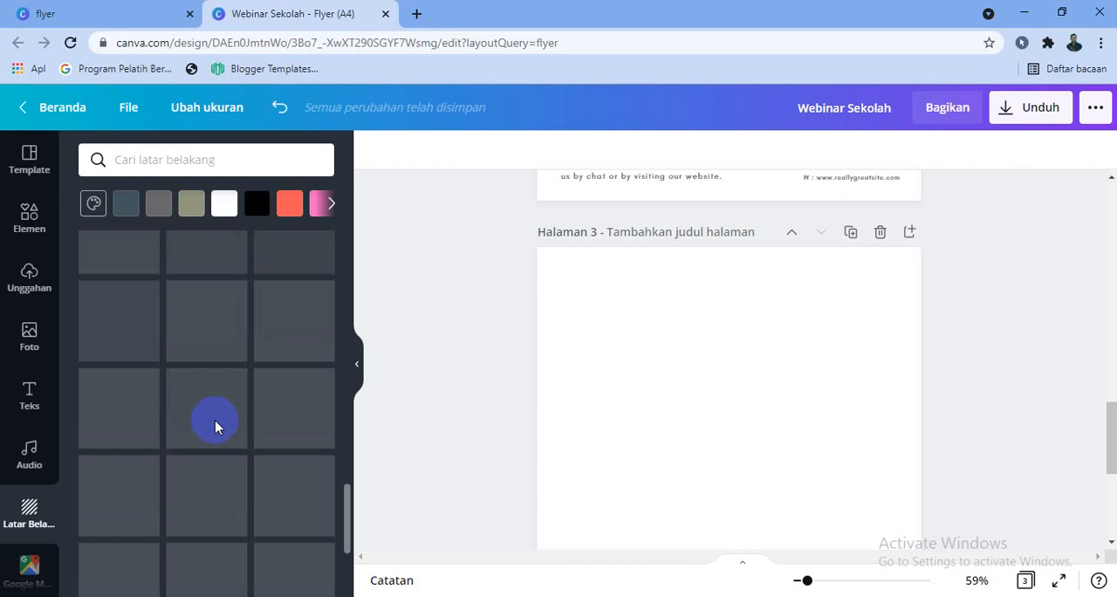
scroll(215, 424, "up", 2)
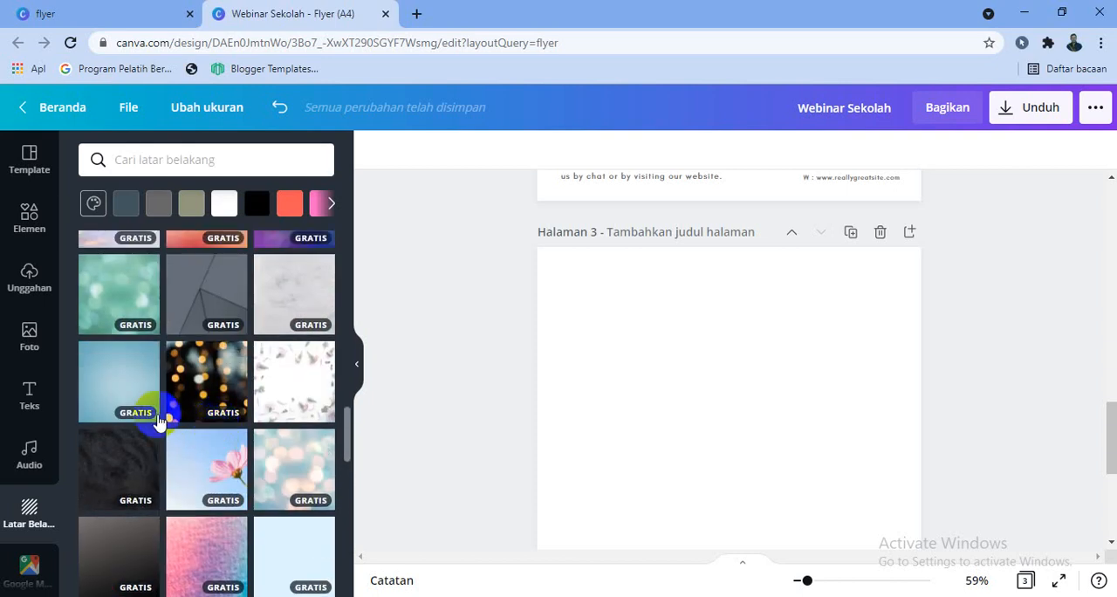
left_click(120, 388)
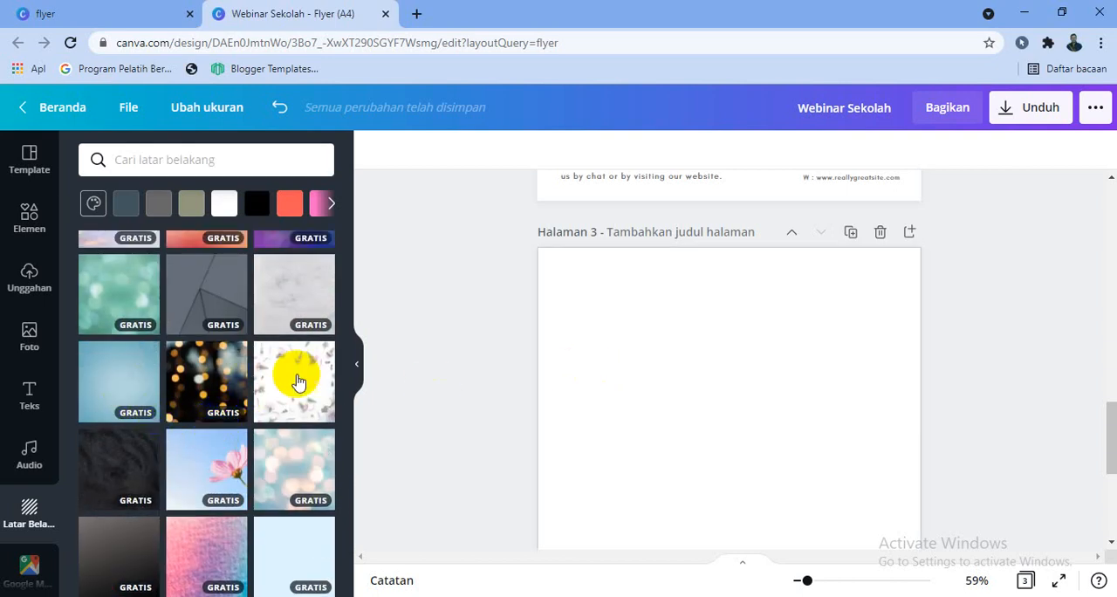
left_click(109, 367)
Replace page 3's textured background with a solid bright blue from the background colour swatches and check the page
scroll(262, 371, "up", 10)
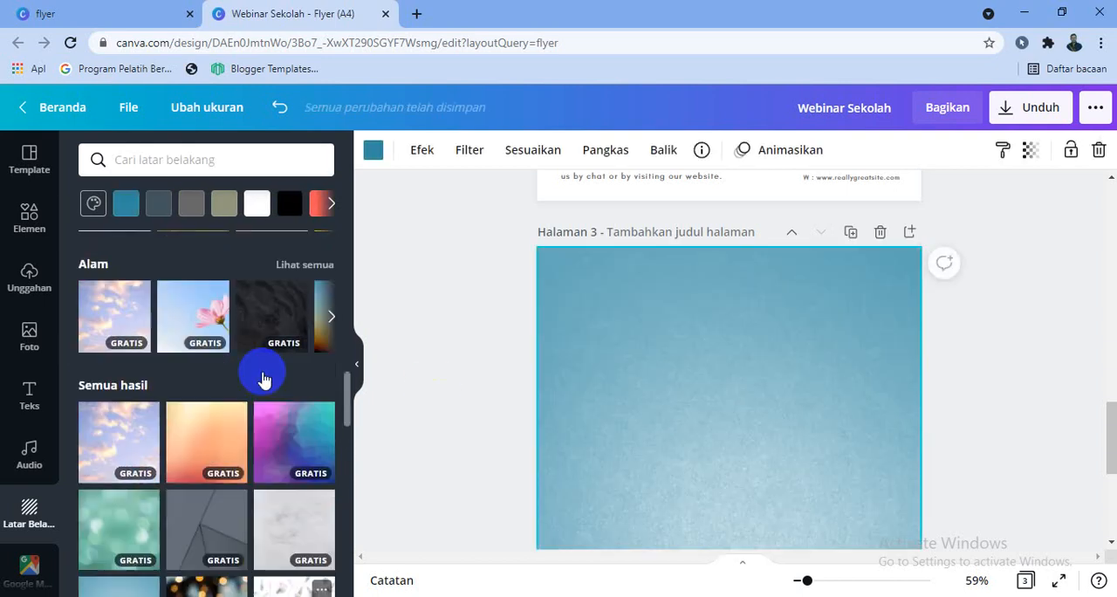
scroll(263, 374, "up", 8)
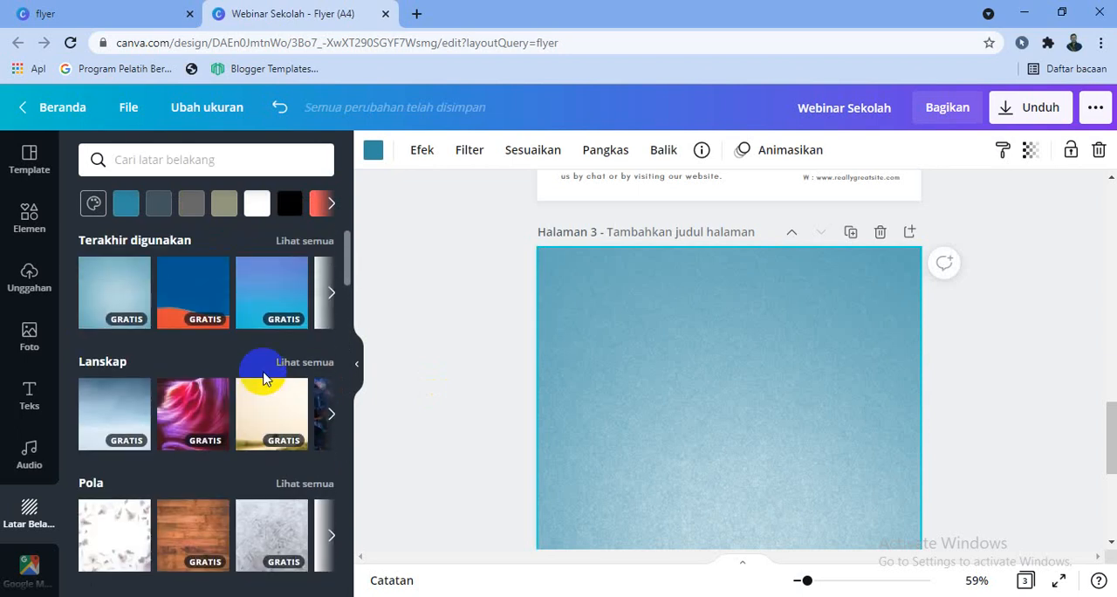
left_click(329, 205)
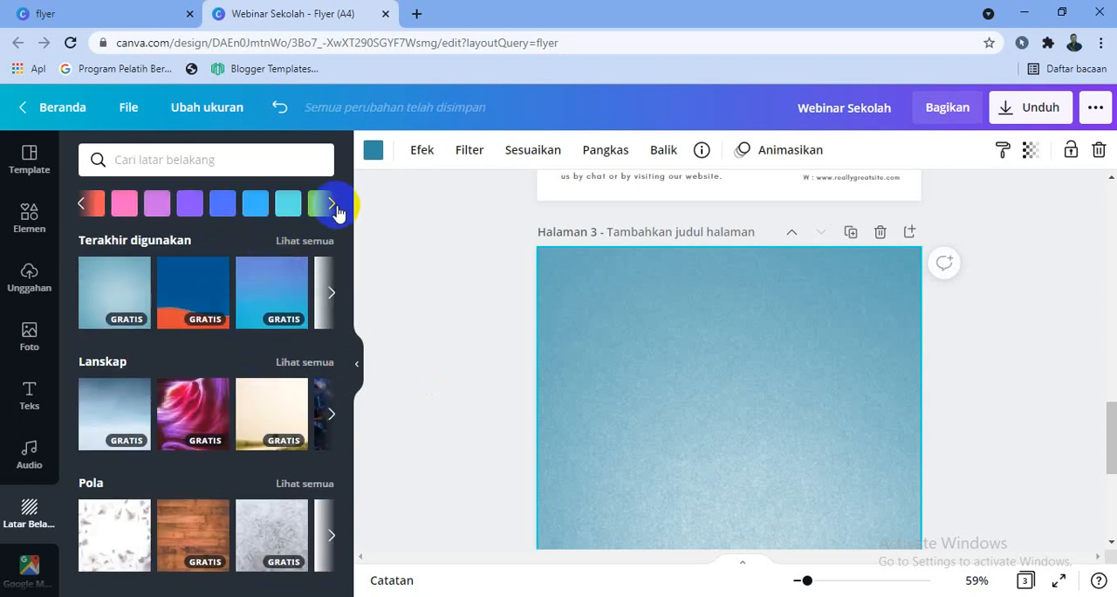
left_click(264, 211)
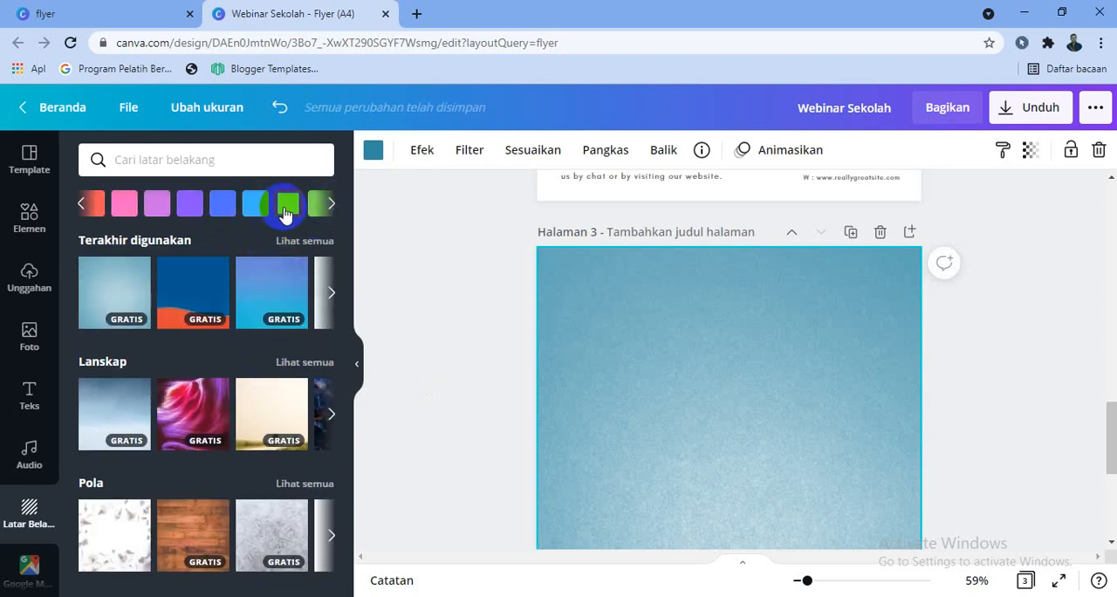
left_click(285, 212)
left_click(261, 212)
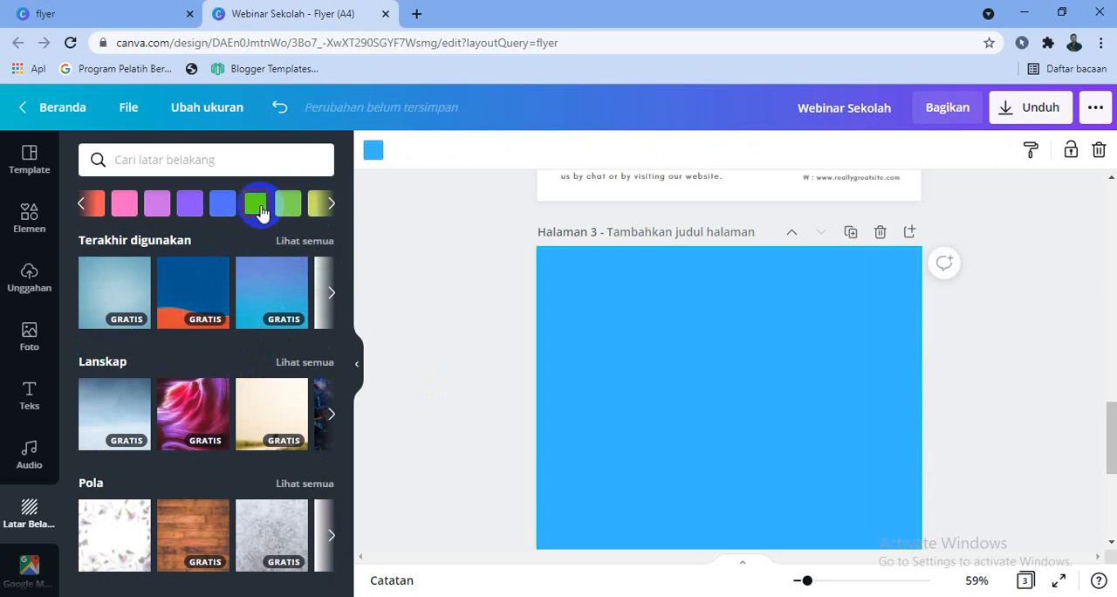
scroll(867, 353, "down", 1)
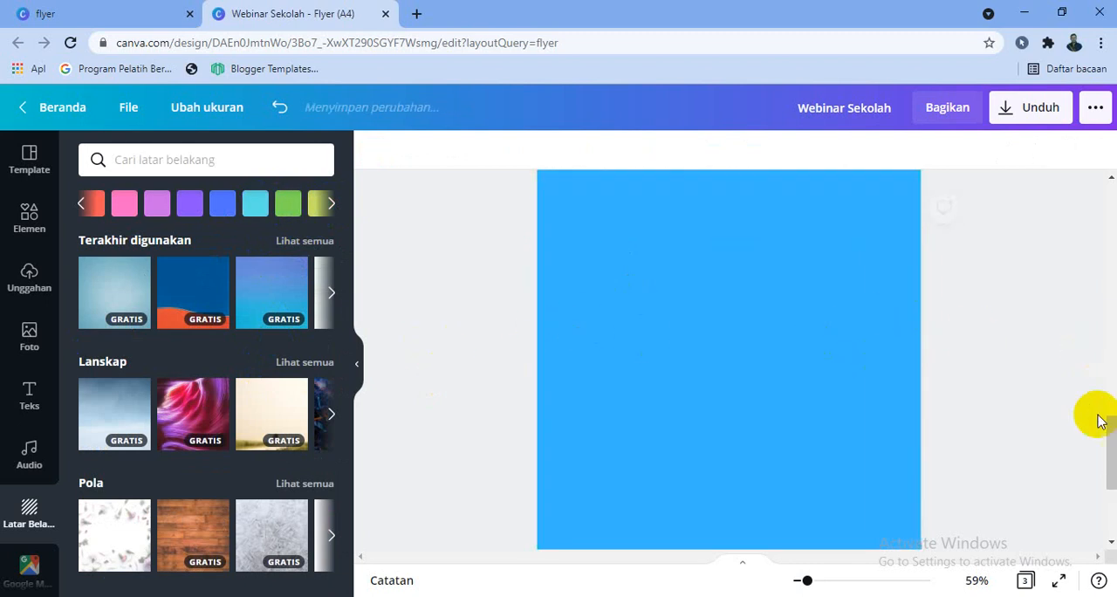
scroll(1108, 423, "up", 2)
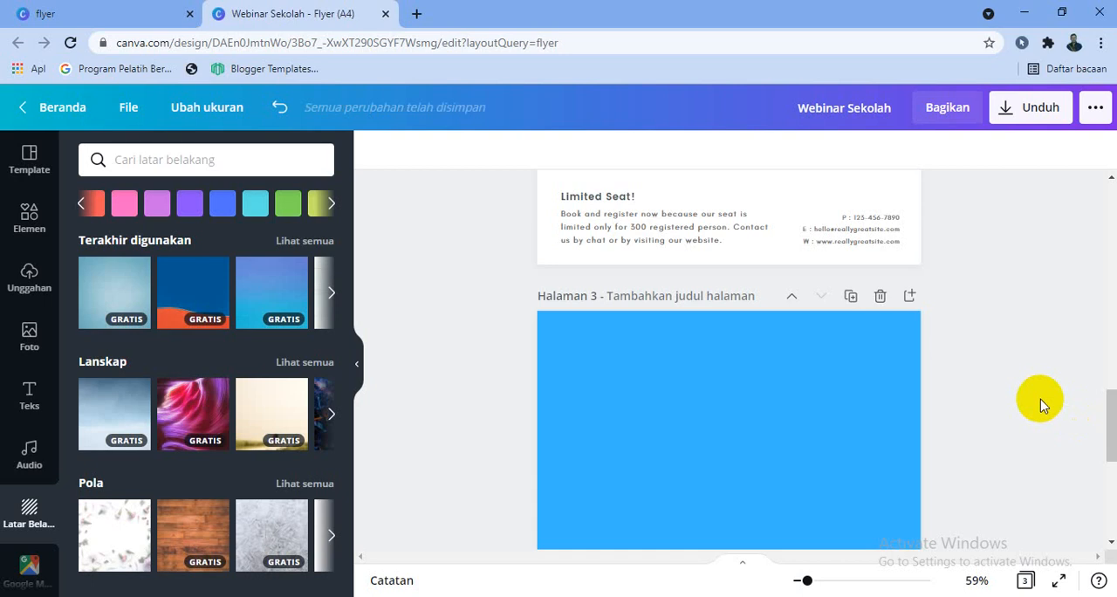
scroll(1040, 406, "down", 1)
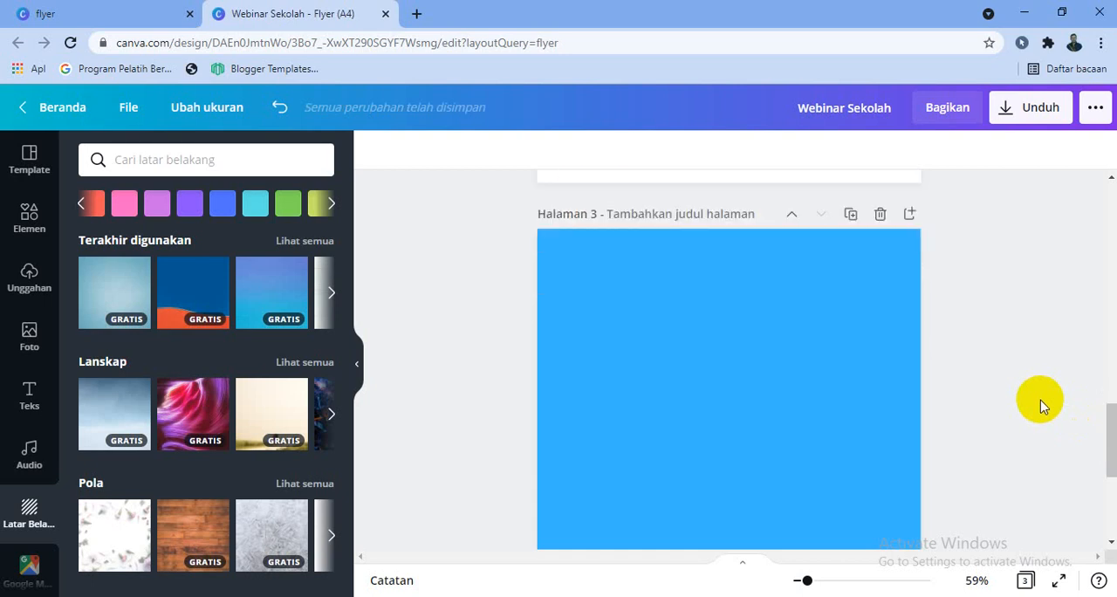
left_click(573, 290)
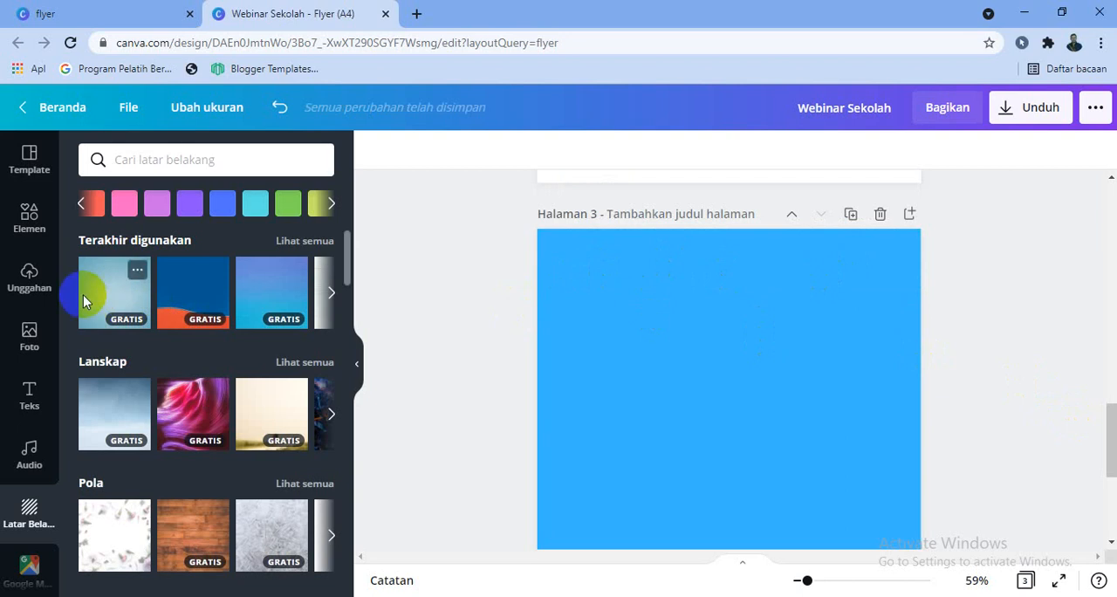
left_click(696, 308)
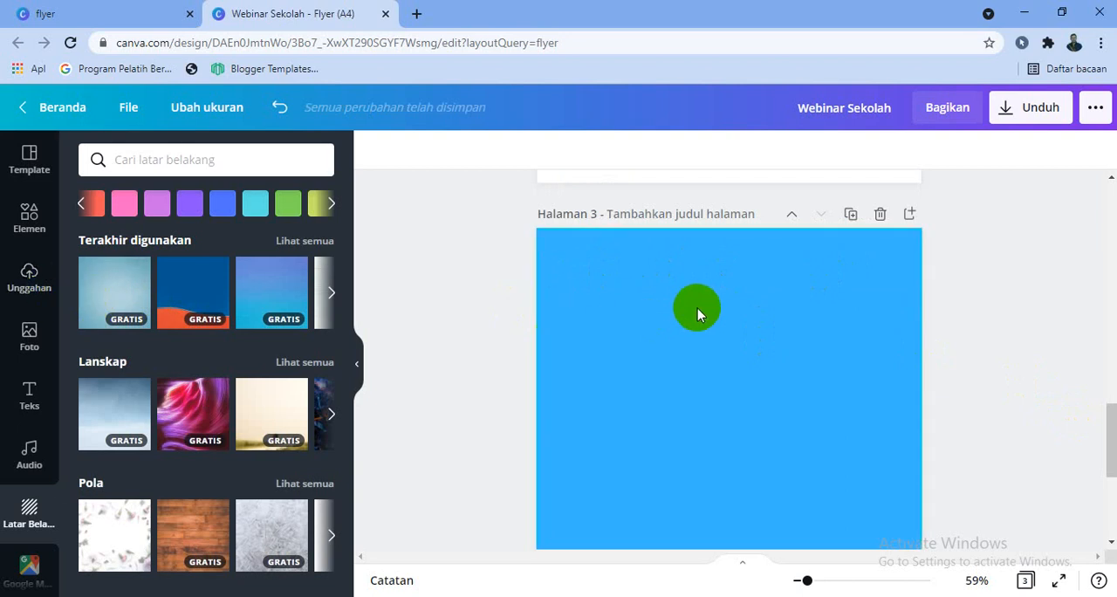
Upload the Bali Dwipa Jaya emblem image from the computer's Downloads folder to the media uploads
left_click(29, 281)
left_click(153, 209)
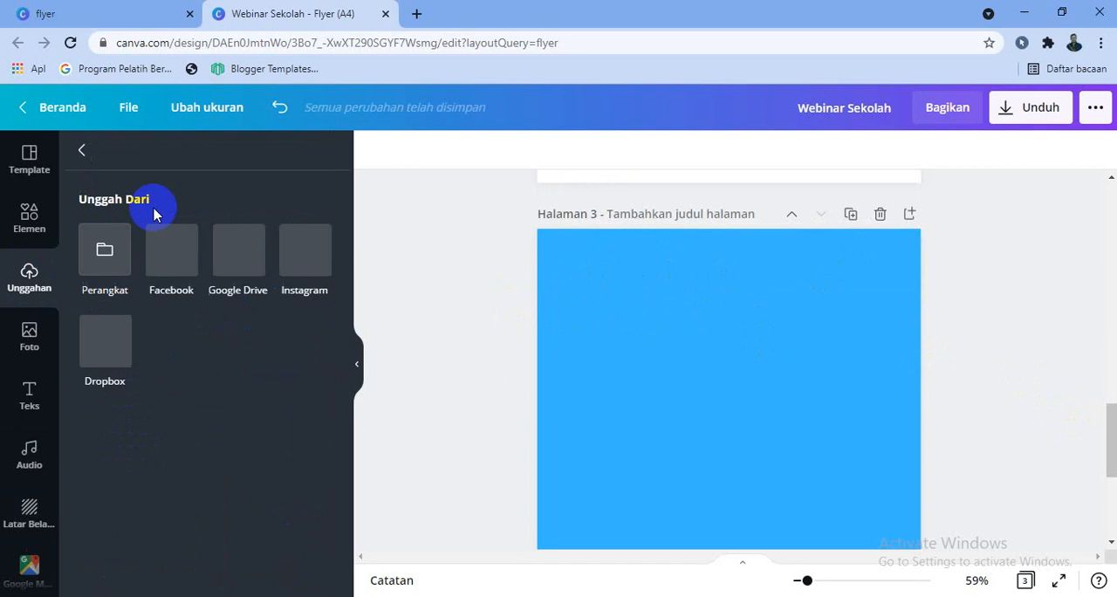
left_click(118, 251)
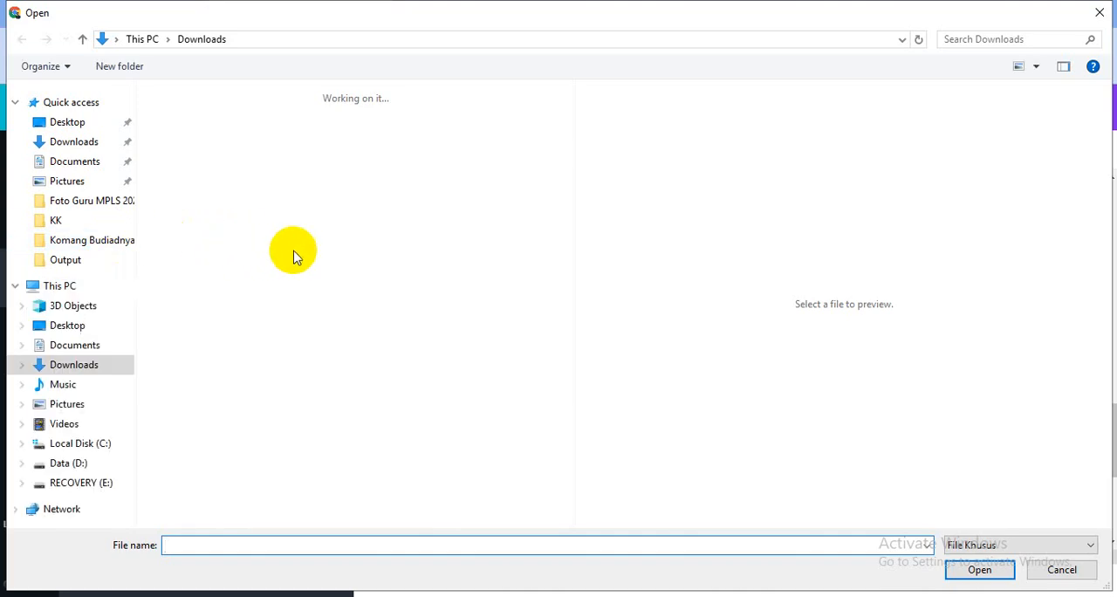
scroll(414, 253, "down", 2)
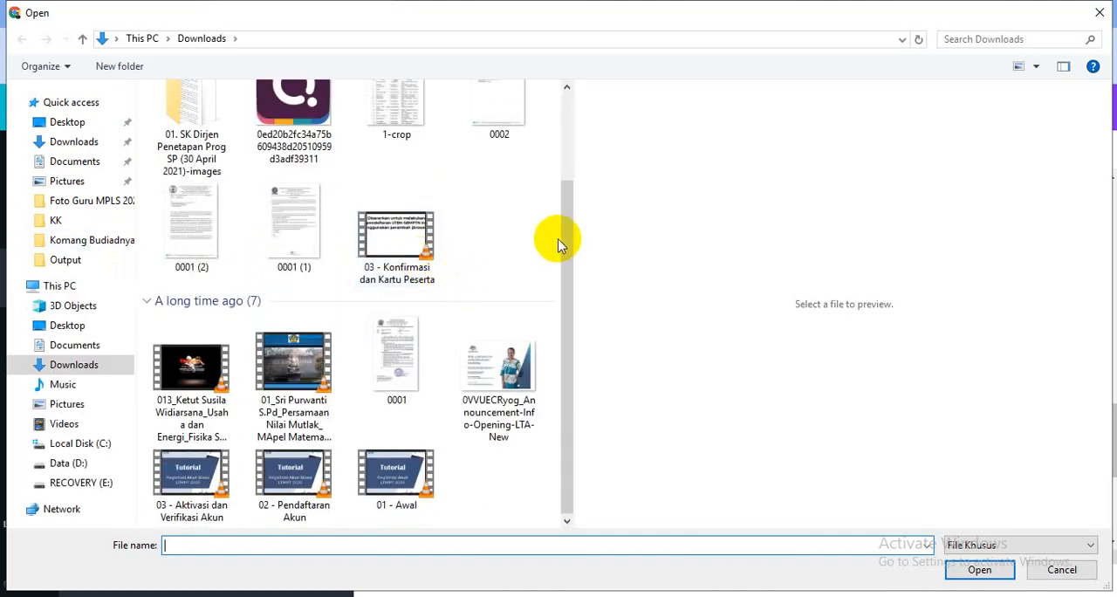
left_click_drag(569, 217, 569, 180)
left_click(96, 367)
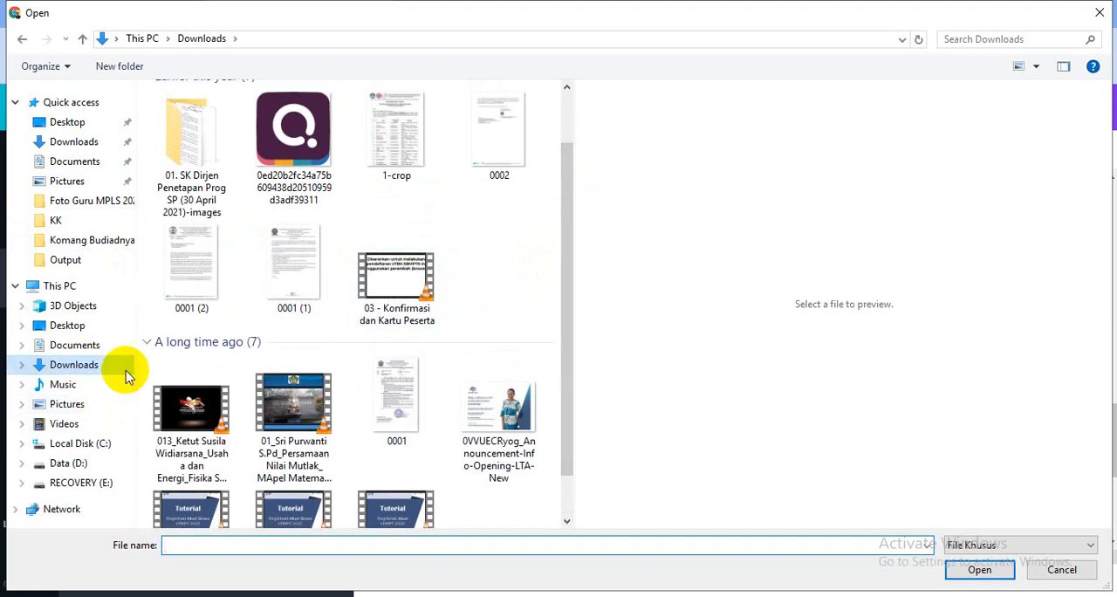
left_click_drag(563, 140, 586, 211)
scroll(436, 201, "up", 5)
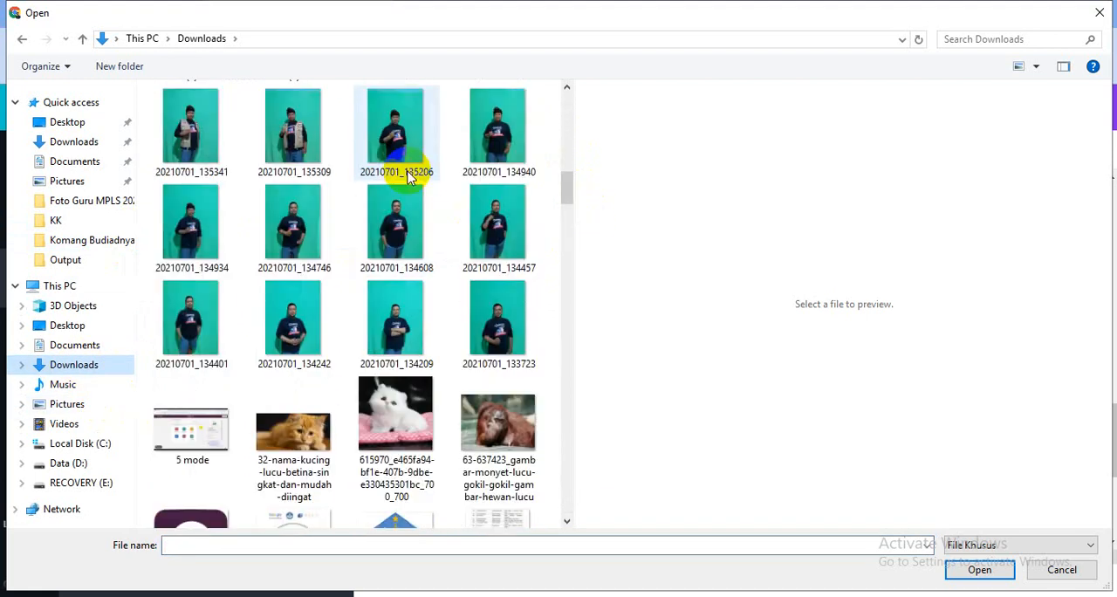
scroll(410, 175, "down", 10)
scroll(425, 299, "down", 10)
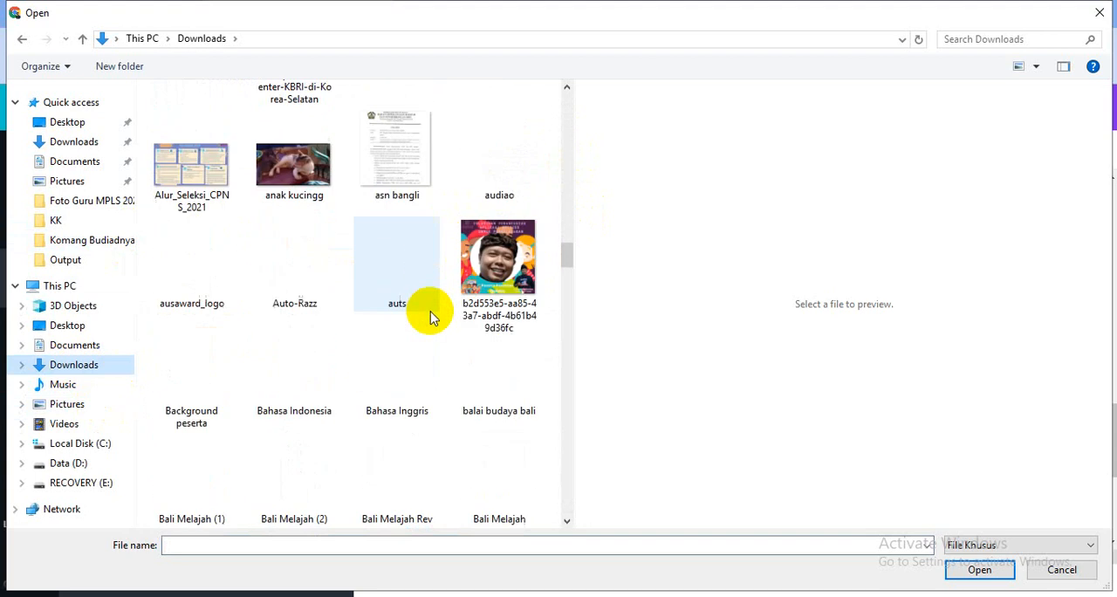
scroll(430, 319, "down", 10)
scroll(435, 325, "up", 9)
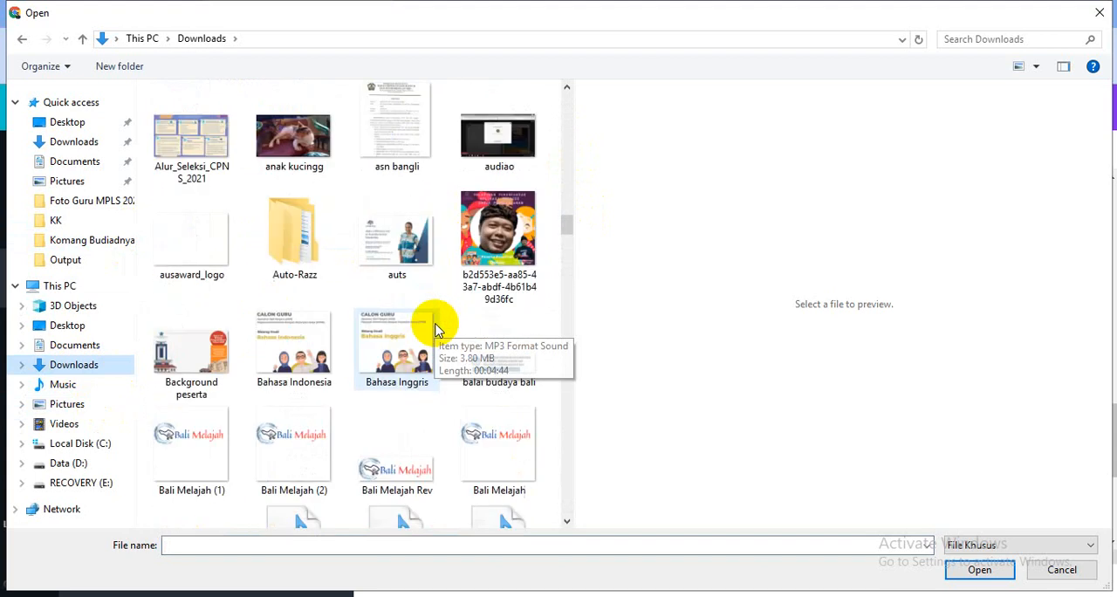
scroll(432, 319, "up", 10)
double_click(391, 476)
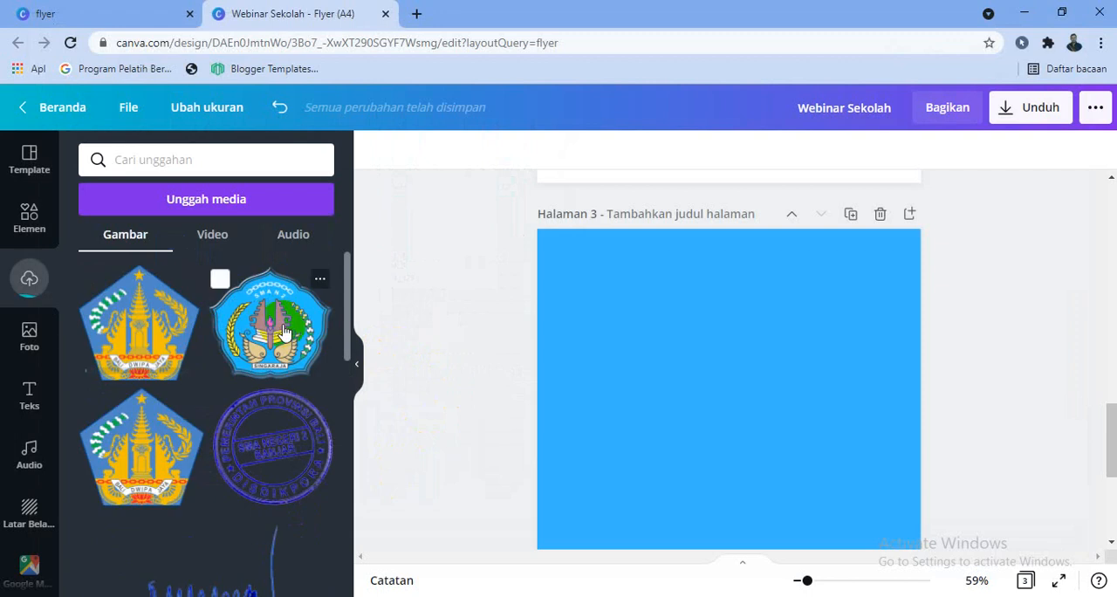
Add the uploaded Bali Dwipa Jaya emblem to page 3 and shrink it to a small logo in the page's upper-left corner
left_click(602, 284)
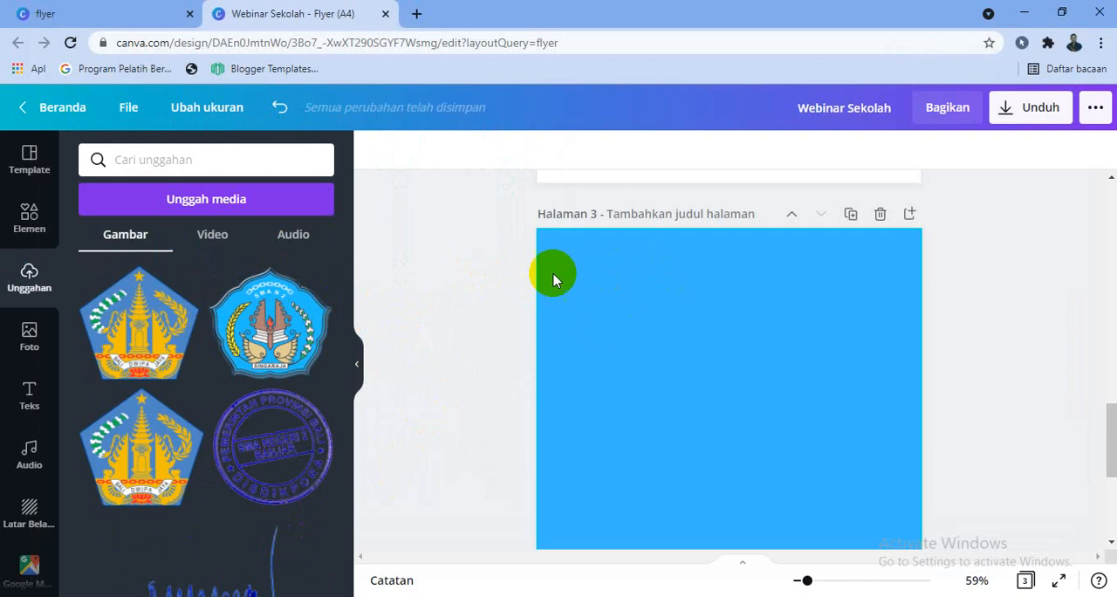
scroll(328, 297, "down", 2)
scroll(327, 267, "up", 2)
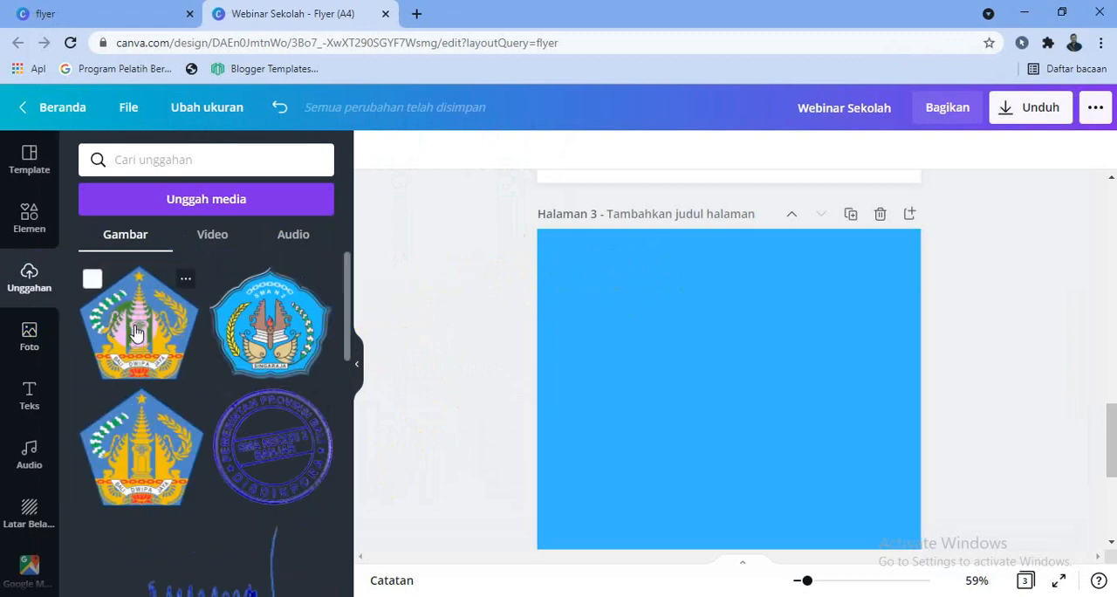
left_click(137, 332)
left_click_drag(608, 389, 612, 316)
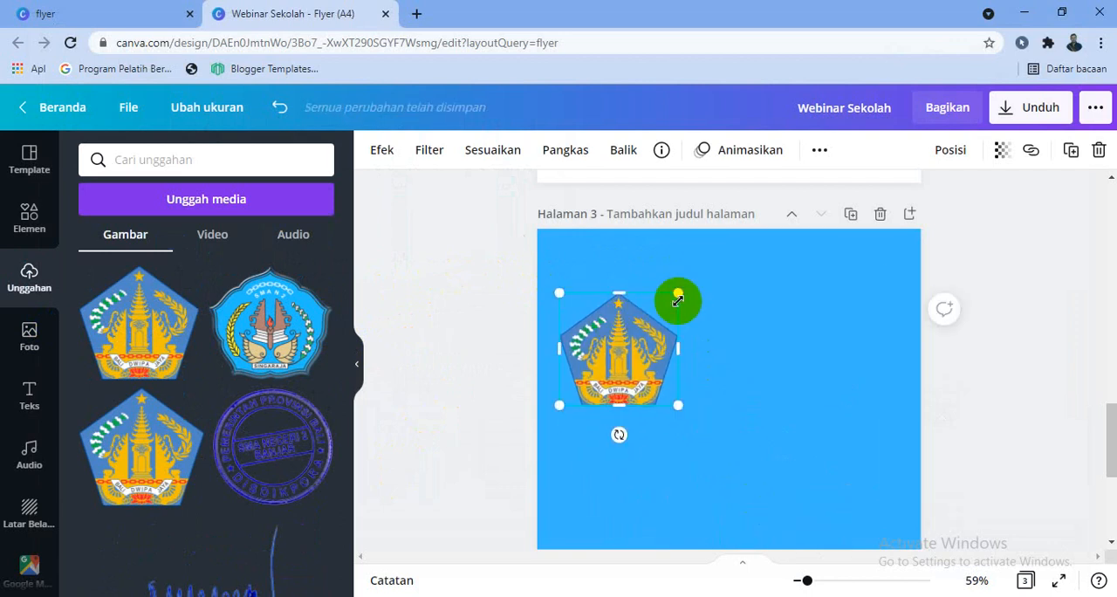
left_click_drag(677, 300, 588, 269)
Find the SMA N 2 Banjar school logo among the uploaded images, add it to page 3 and reduce its size
scroll(292, 344, "down", 10)
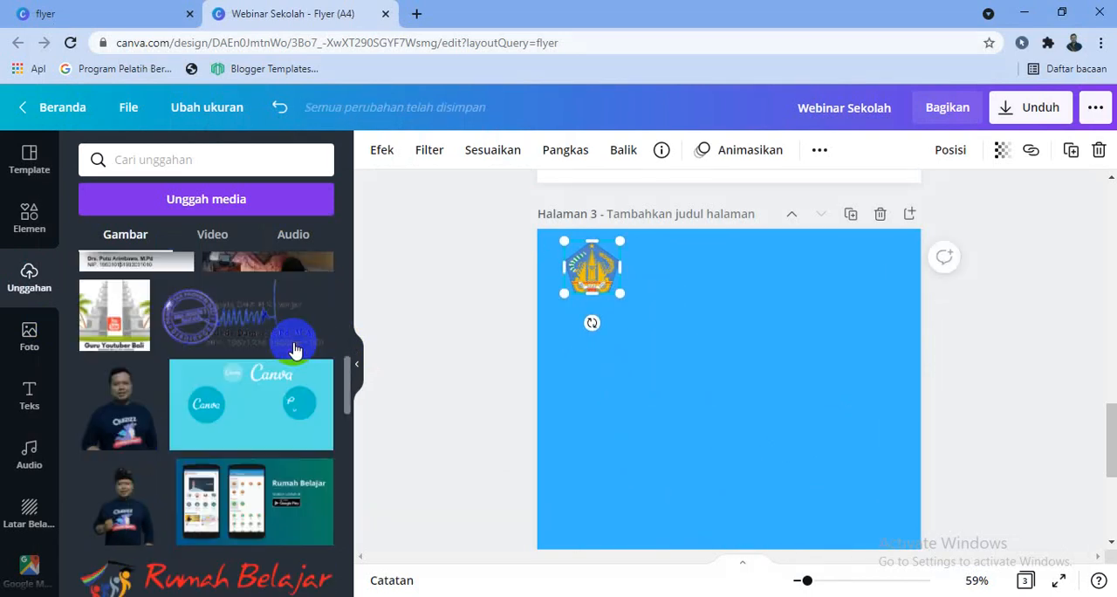
scroll(296, 366, "down", 15)
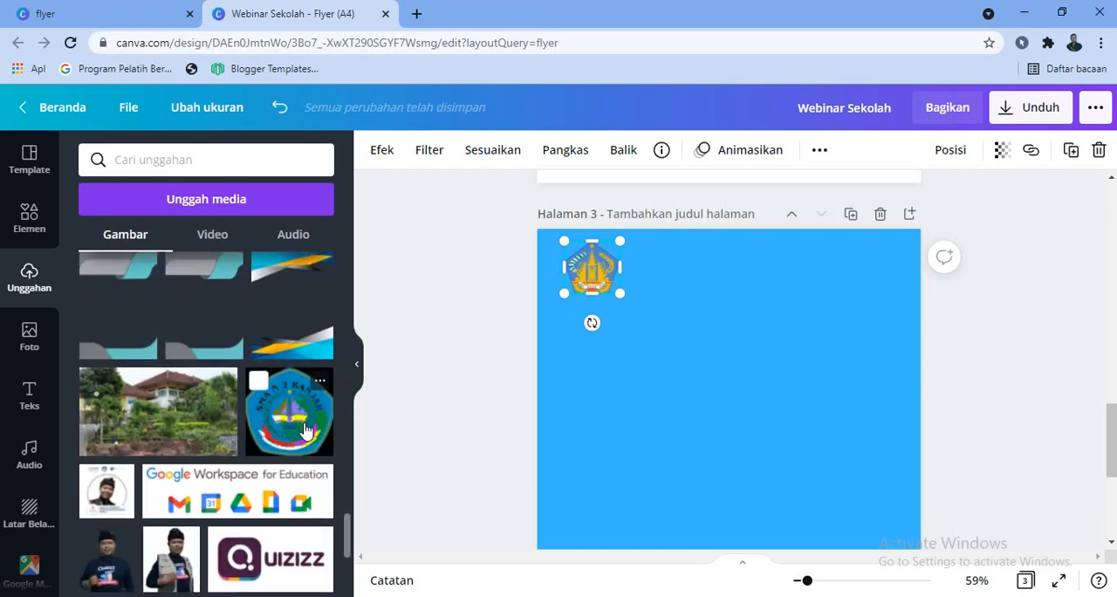
scroll(305, 428, "down", 10)
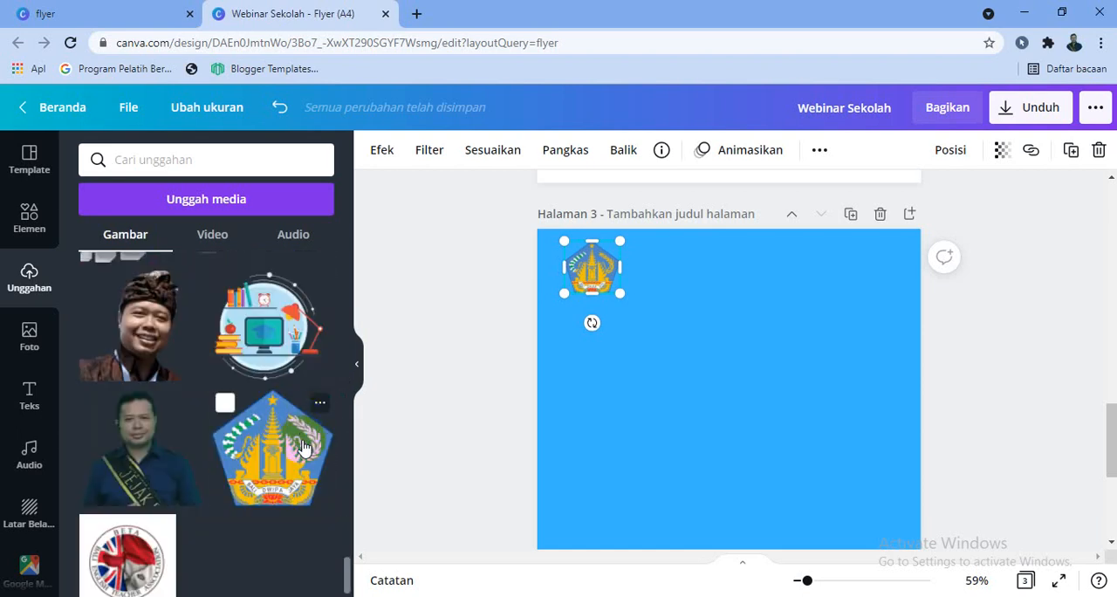
scroll(302, 447, "up", 10)
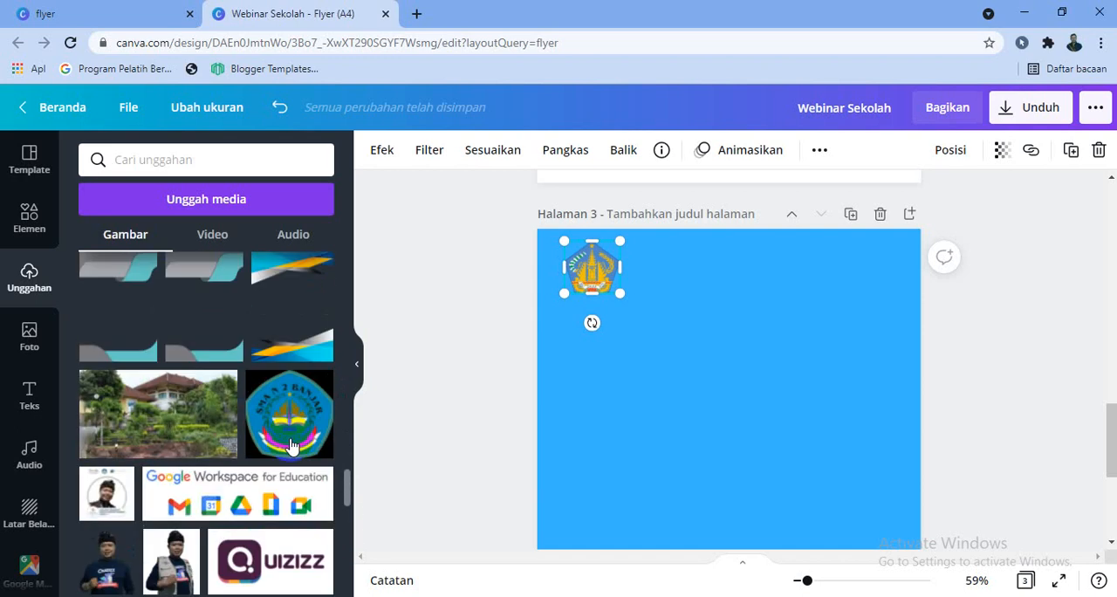
scroll(294, 444, "up", 2)
scroll(294, 374, "up", 2)
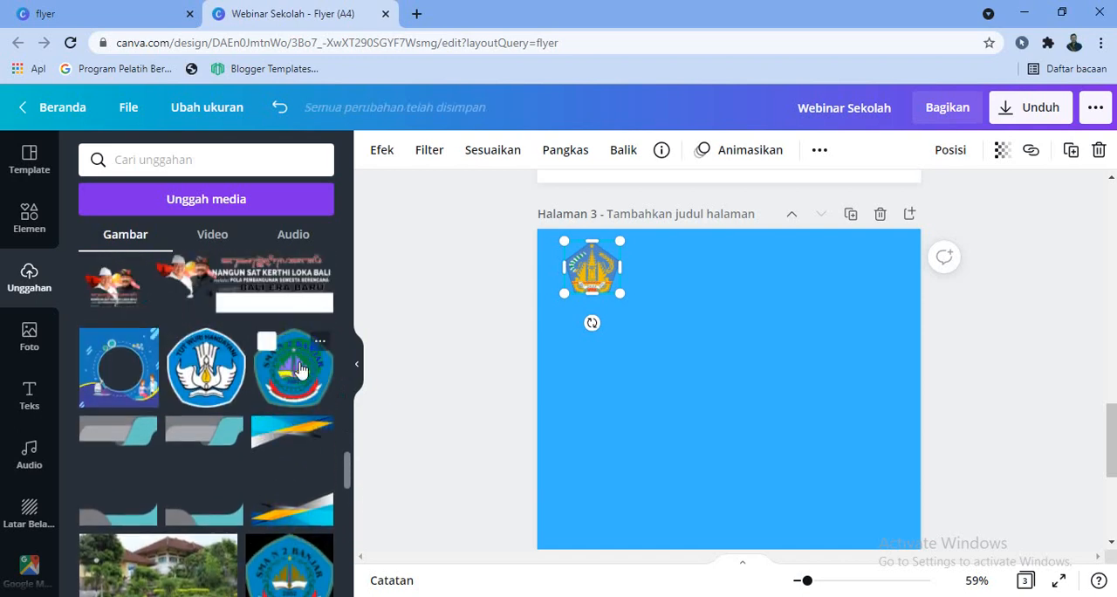
left_click(298, 370)
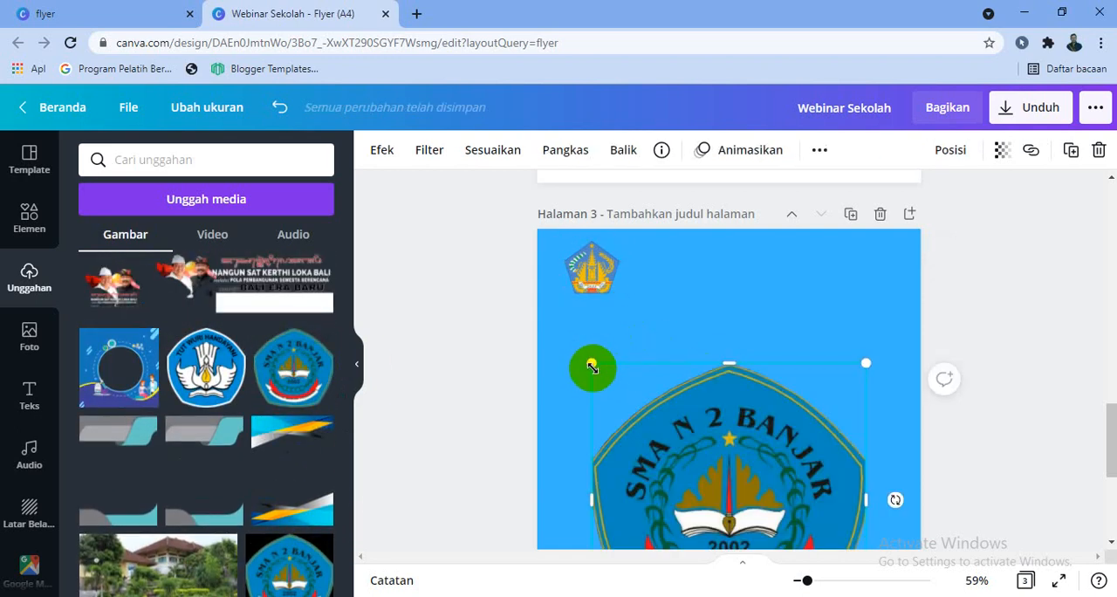
left_click_drag(591, 367, 840, 489)
Shrink the SMA N 2 Banjar logo further and arrange it beside the Bali emblem near the top centre of page 3
scroll(841, 489, "down", 2)
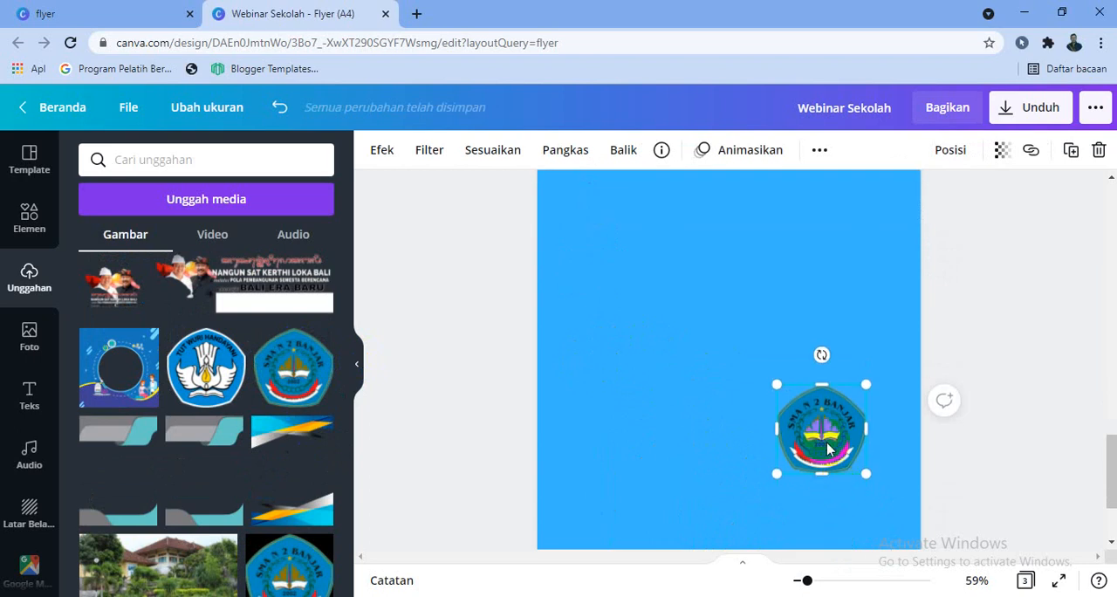
left_click_drag(826, 442, 788, 296)
scroll(790, 286, "up", 5)
scroll(825, 460, "down", 2)
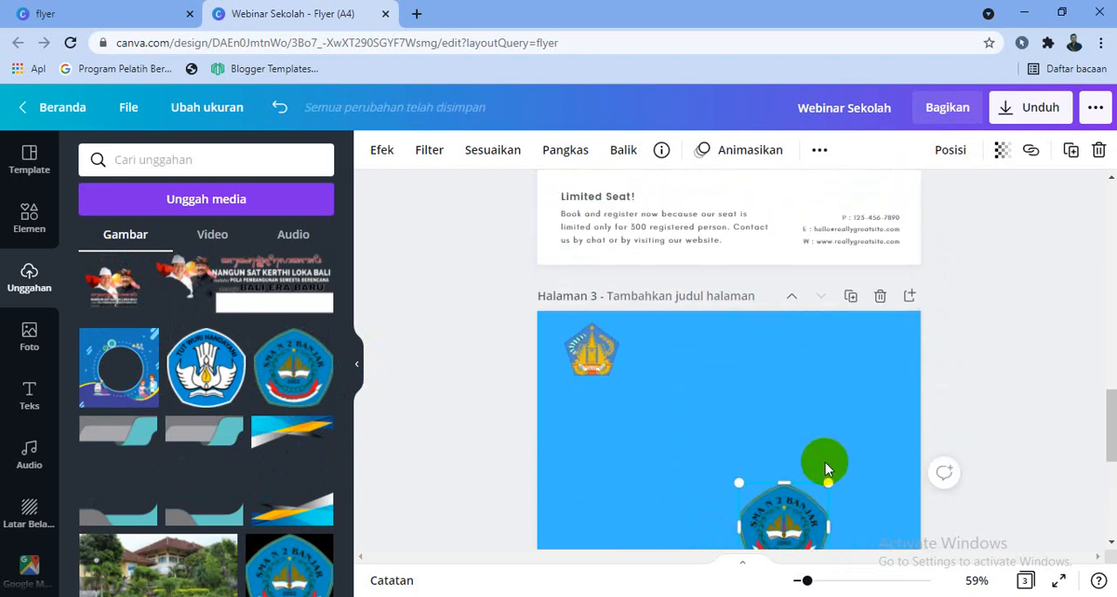
left_click_drag(828, 482, 664, 343)
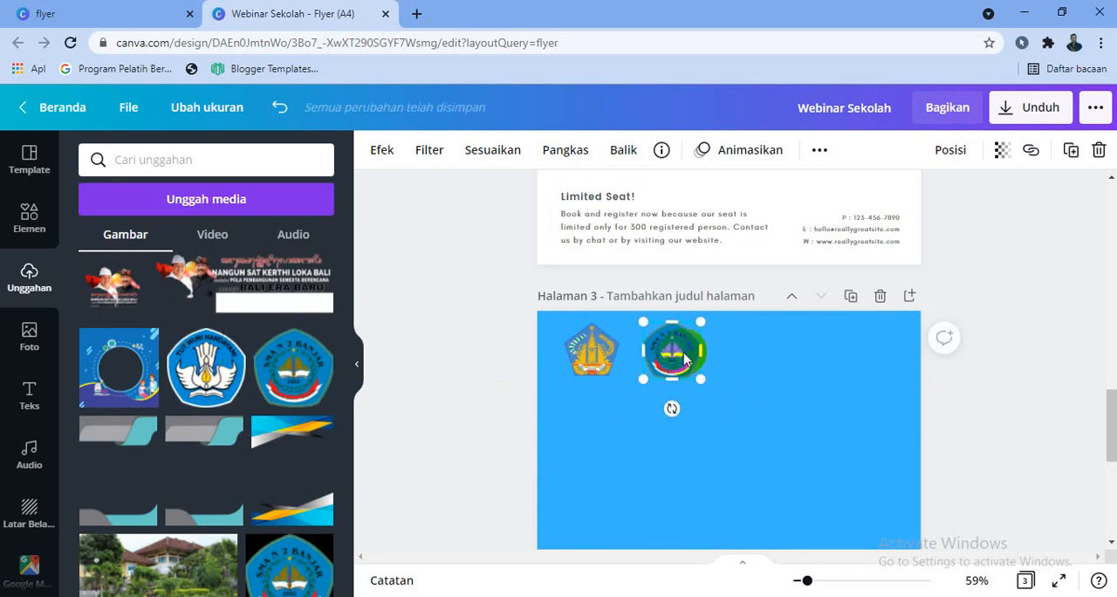
left_click_drag(685, 360, 782, 362)
left_click_drag(601, 357, 705, 349)
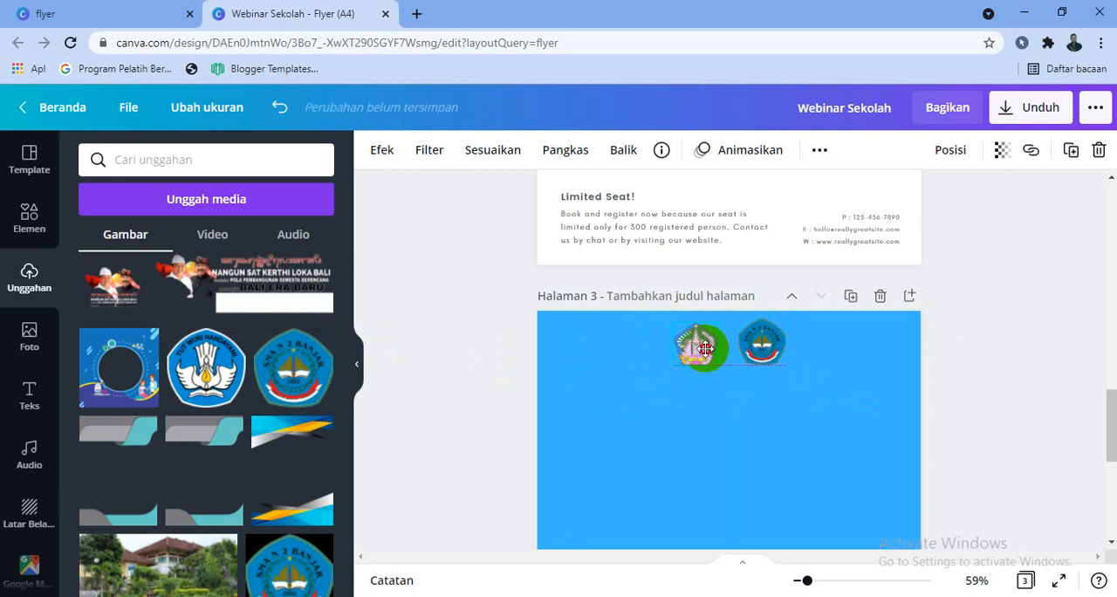
Add the uploaded Tut Wuri Handayani logo to page 3, shrink it and place it left of the Bali emblem
left_click(225, 364)
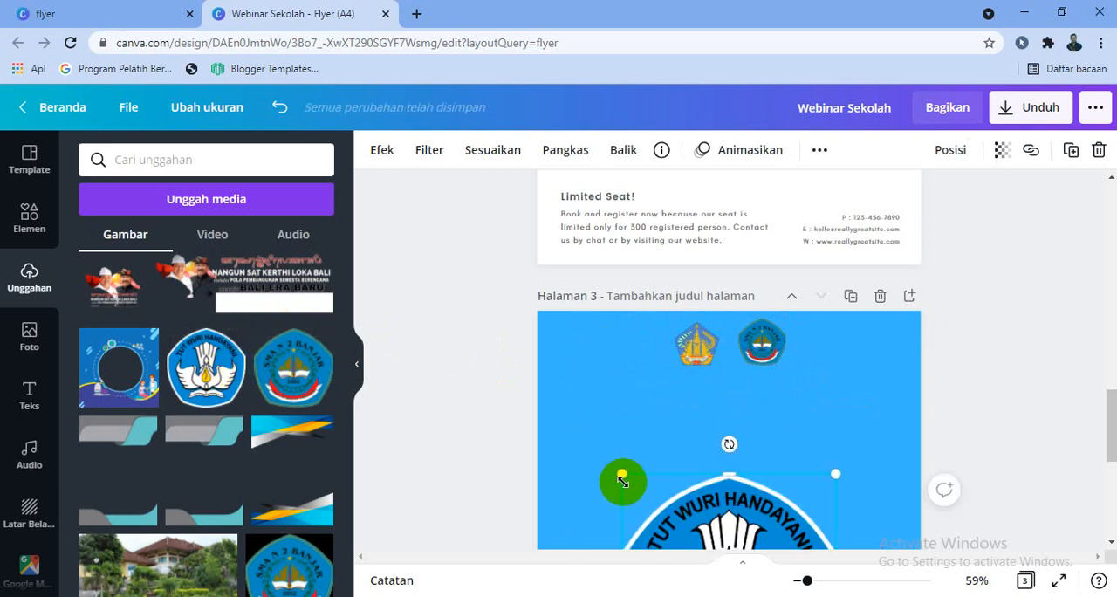
left_click_drag(622, 480, 578, 381)
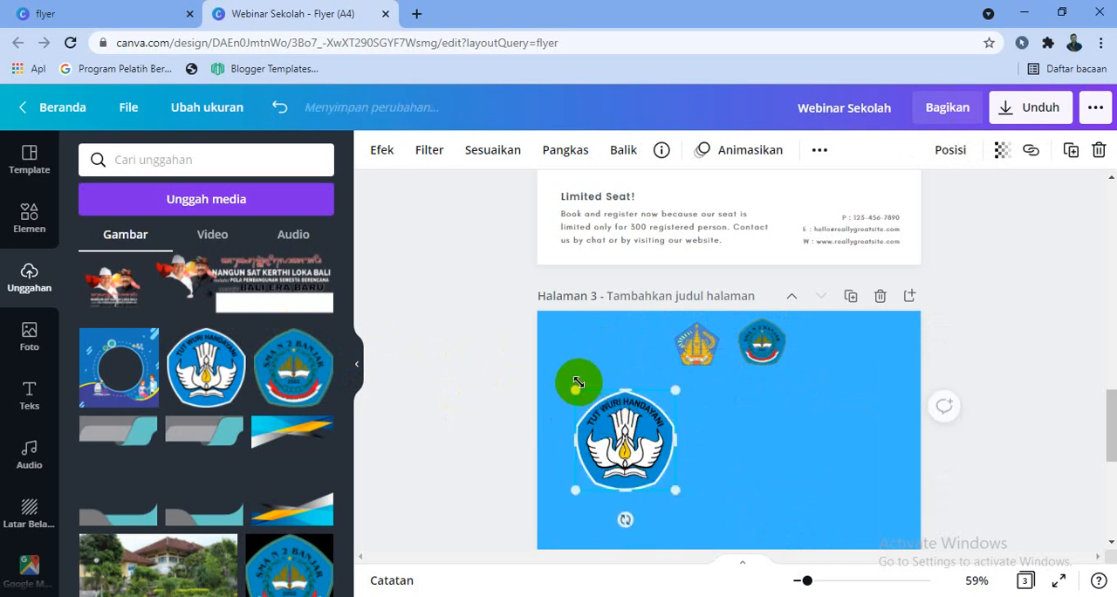
left_click_drag(609, 420, 660, 323)
left_click(680, 426)
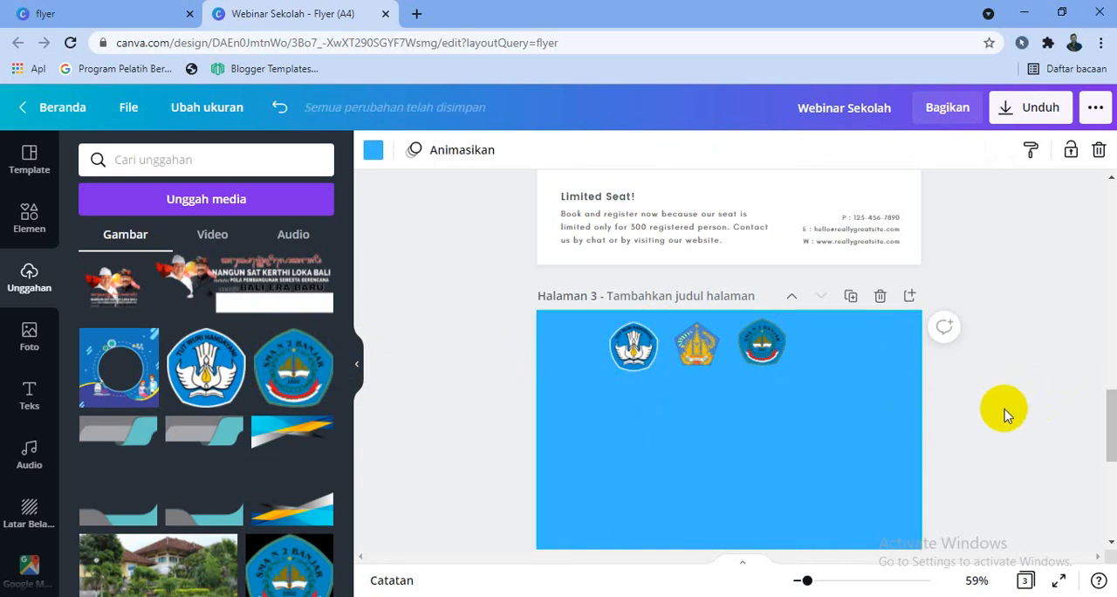
Widen the logo spacing by shifting the SMA N 2 Banjar logo right and centring the Bali emblem horizontally on page 3
left_click_drag(761, 339, 794, 341)
left_click_drag(705, 351, 728, 350)
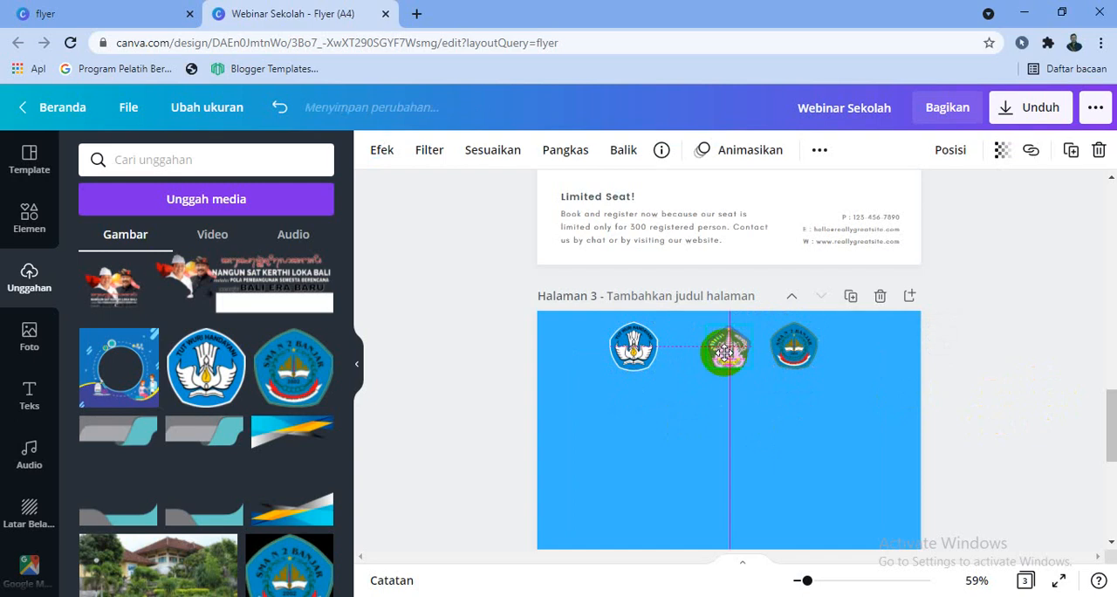
Move the Tut Wuri Handayani logo right so the three logos on page 3 are evenly spaced
left_click_drag(631, 346, 663, 347)
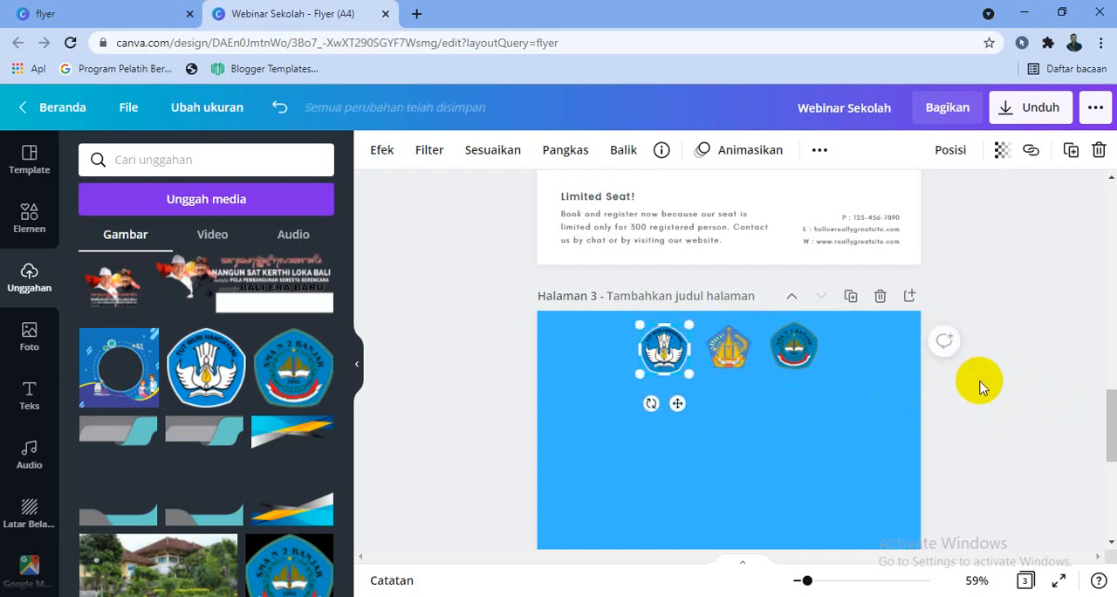
scroll(248, 358, "up", 2)
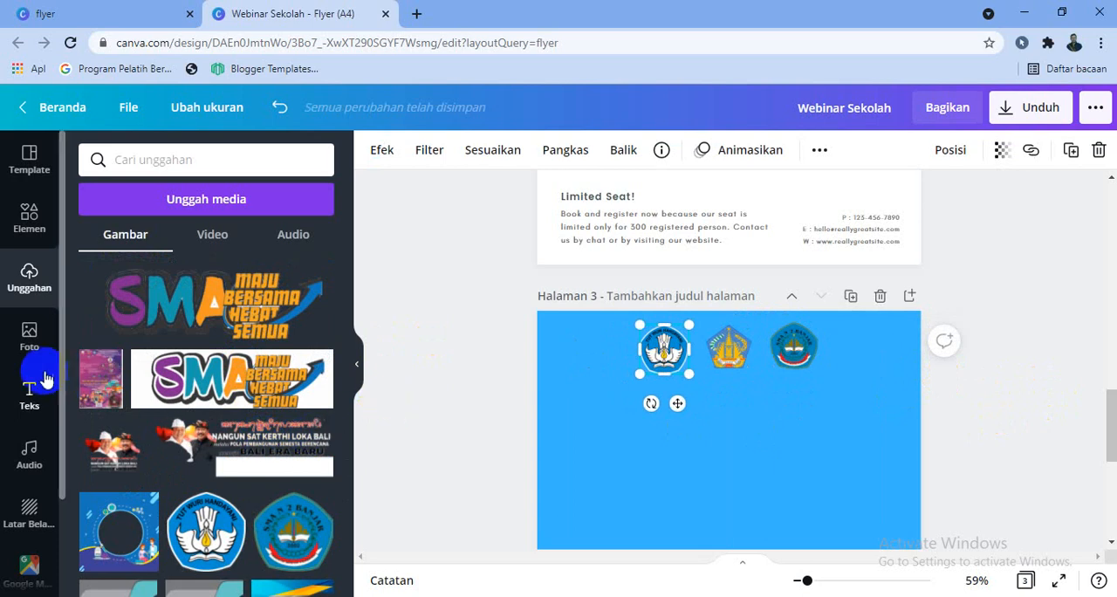
Add a heading to page 3 below the logos reading "Webinar Pendidikan di Masa Pandemik Covid 19"
left_click(31, 392)
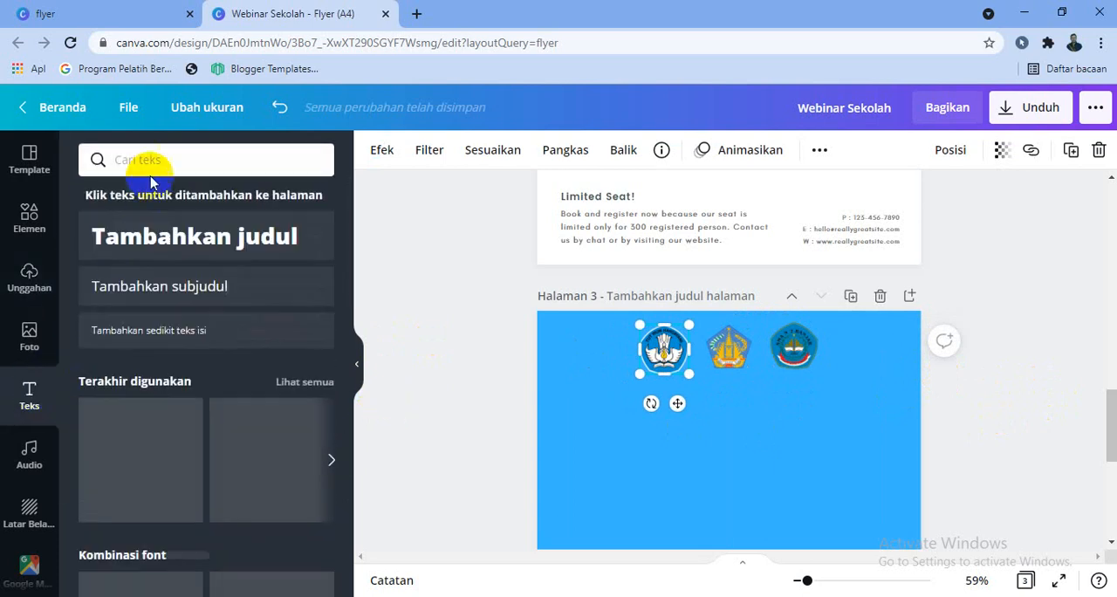
left_click(175, 242)
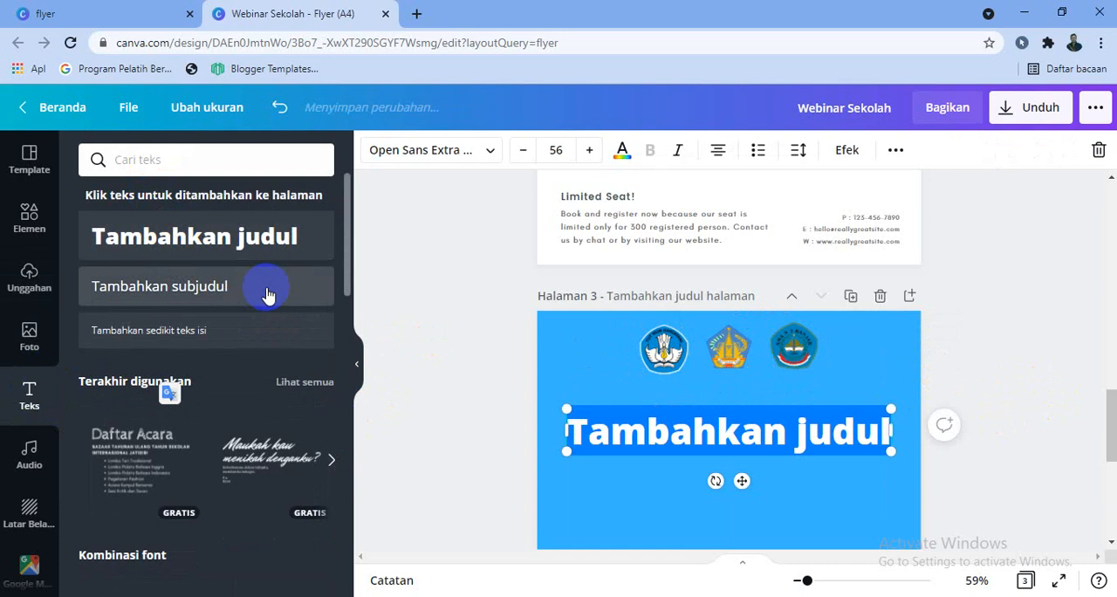
type("Webin")
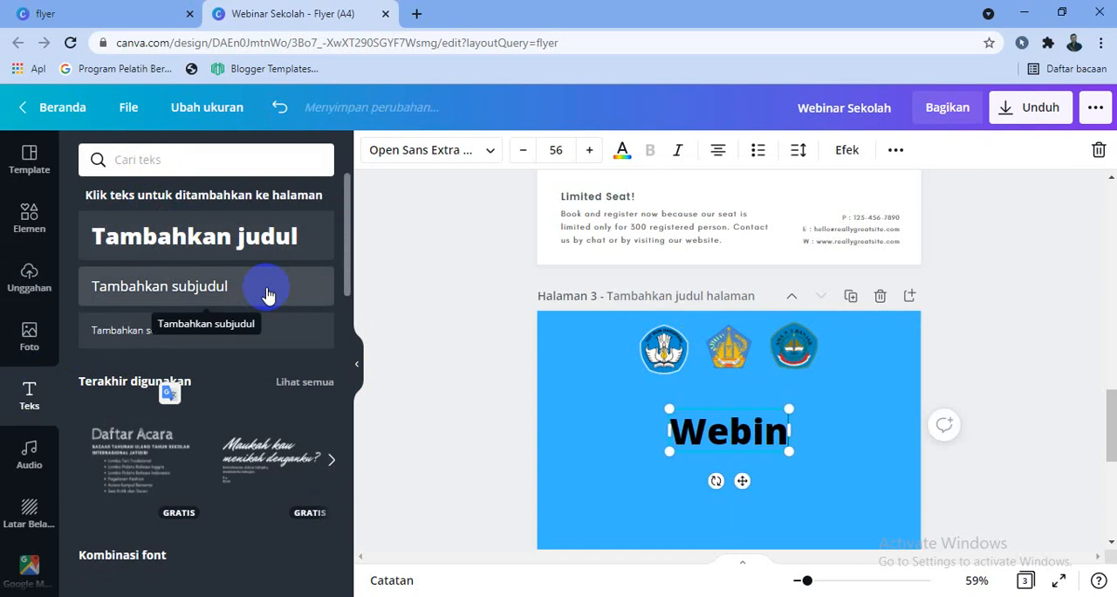
type("ar Pendidi")
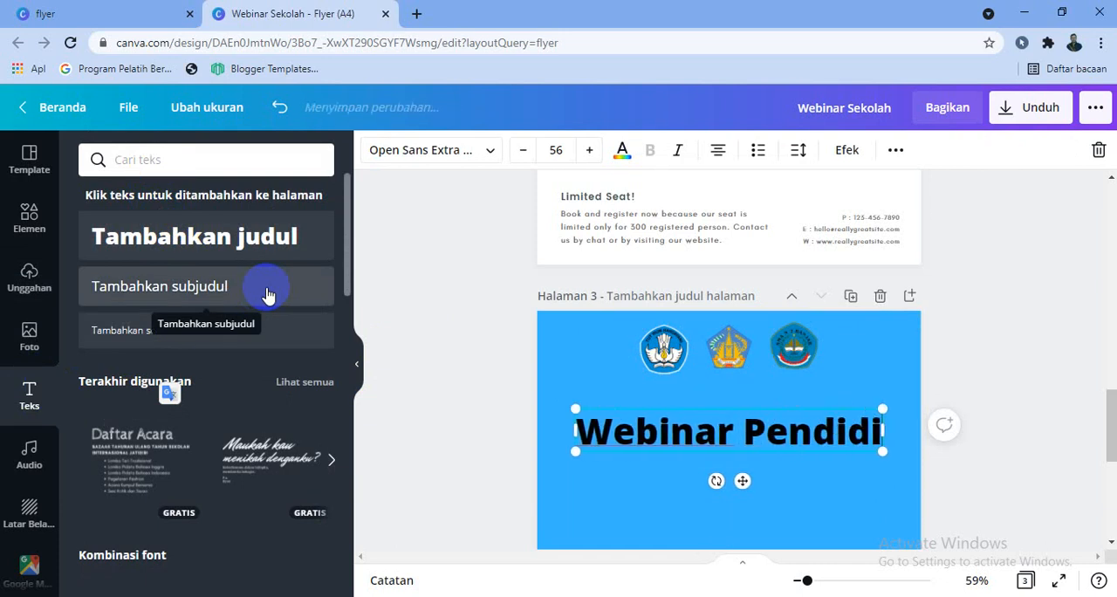
type("kan di Masa")
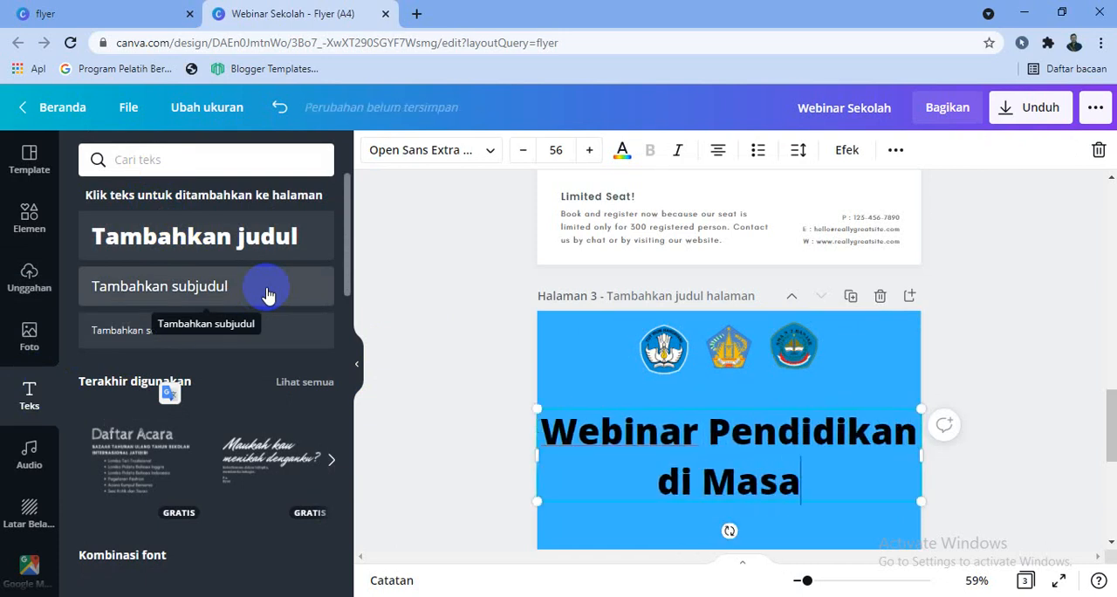
type(" Pandemi")
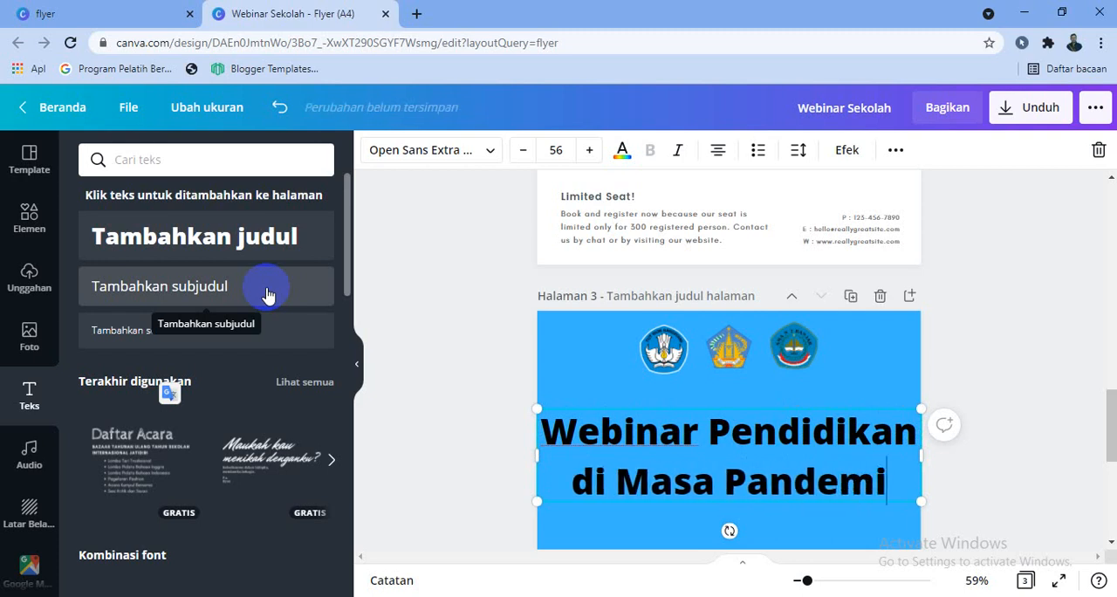
type("k Covid 19")
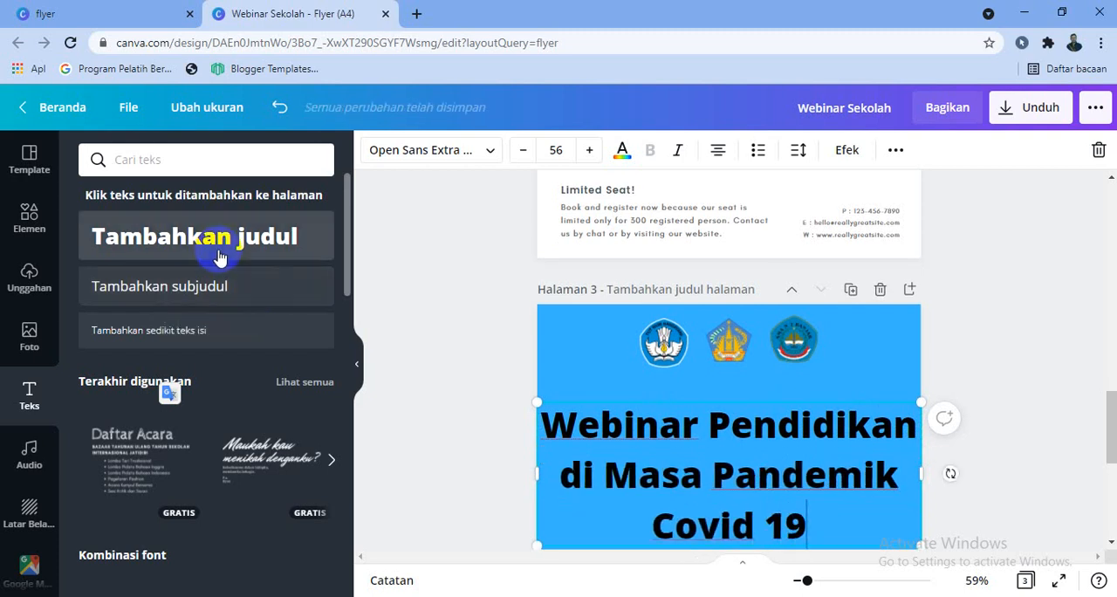
Try Glacial Indifference and Nexa Script on the whole heading, and set its font to Aileron Regular
triple_click(582, 446)
left_click(489, 156)
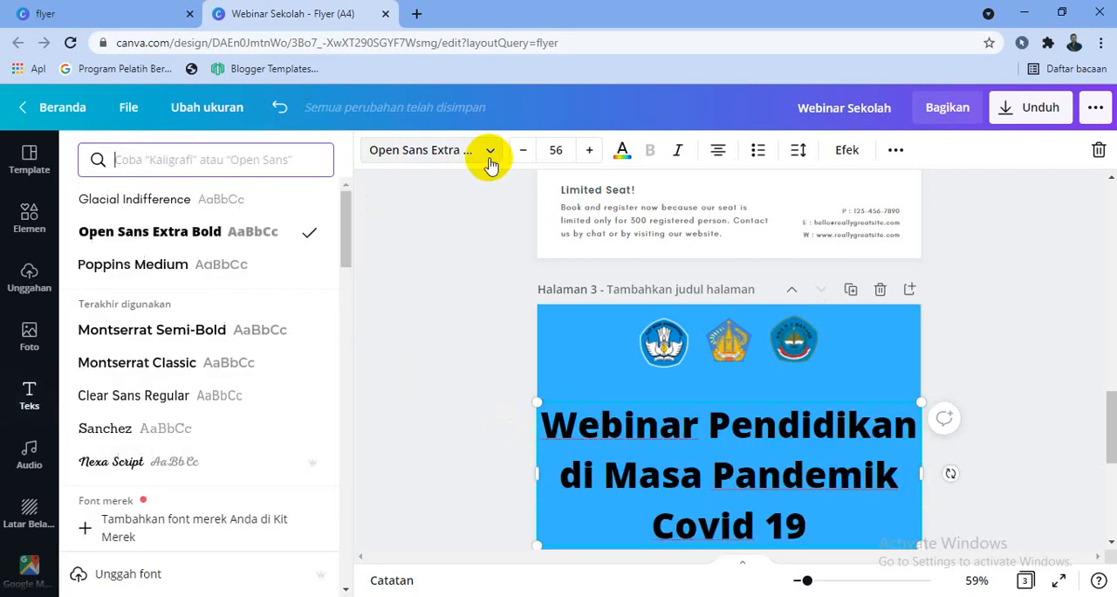
left_click(181, 200)
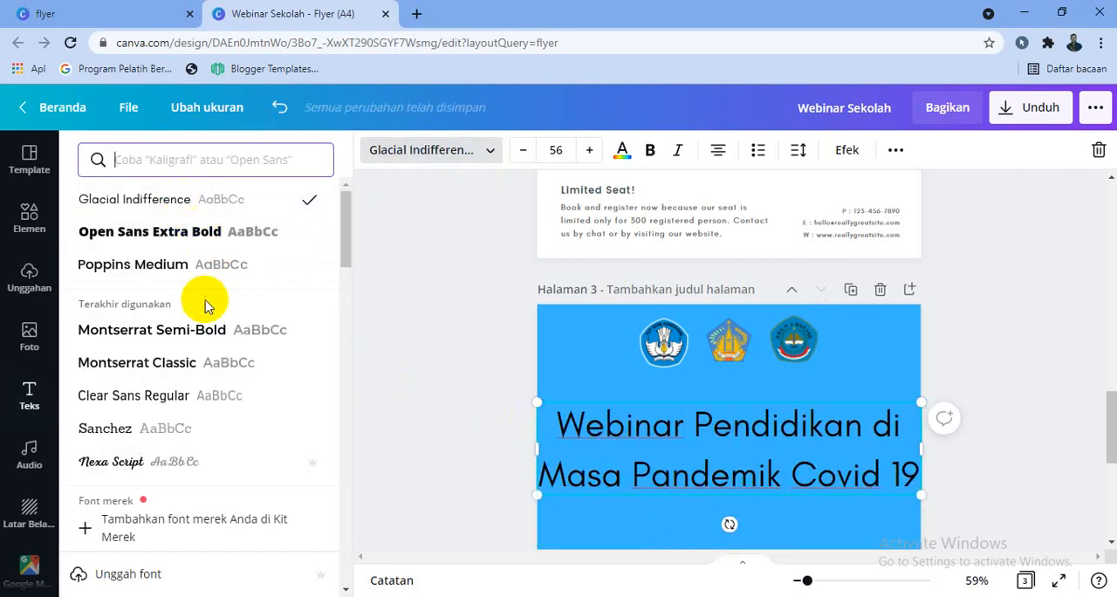
left_click(229, 332)
scroll(201, 353, "down", 1)
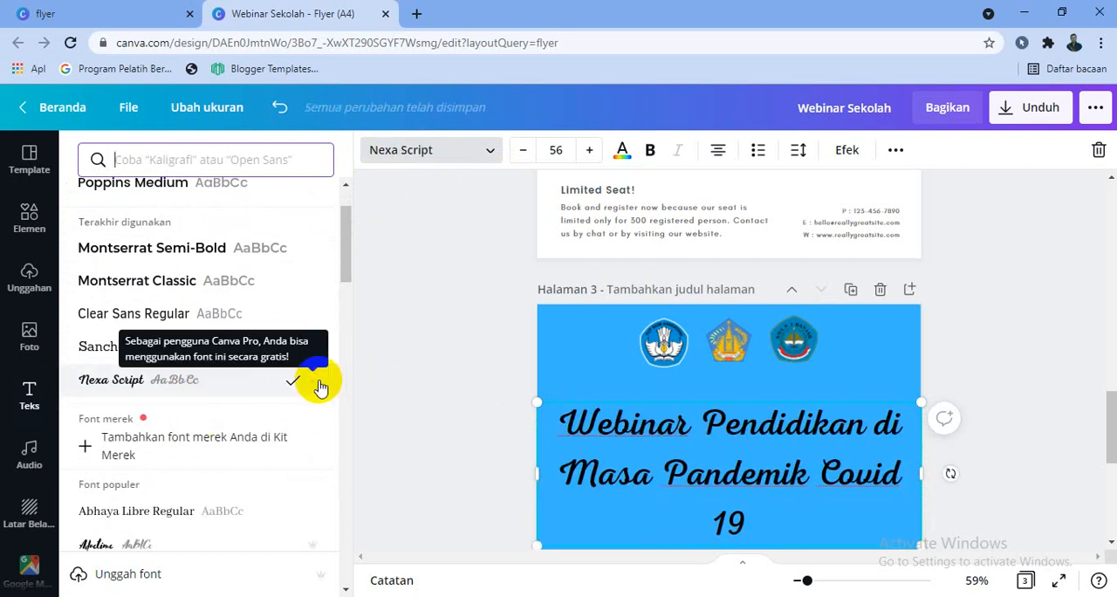
scroll(314, 390, "down", 2)
scroll(206, 445, "down", 2)
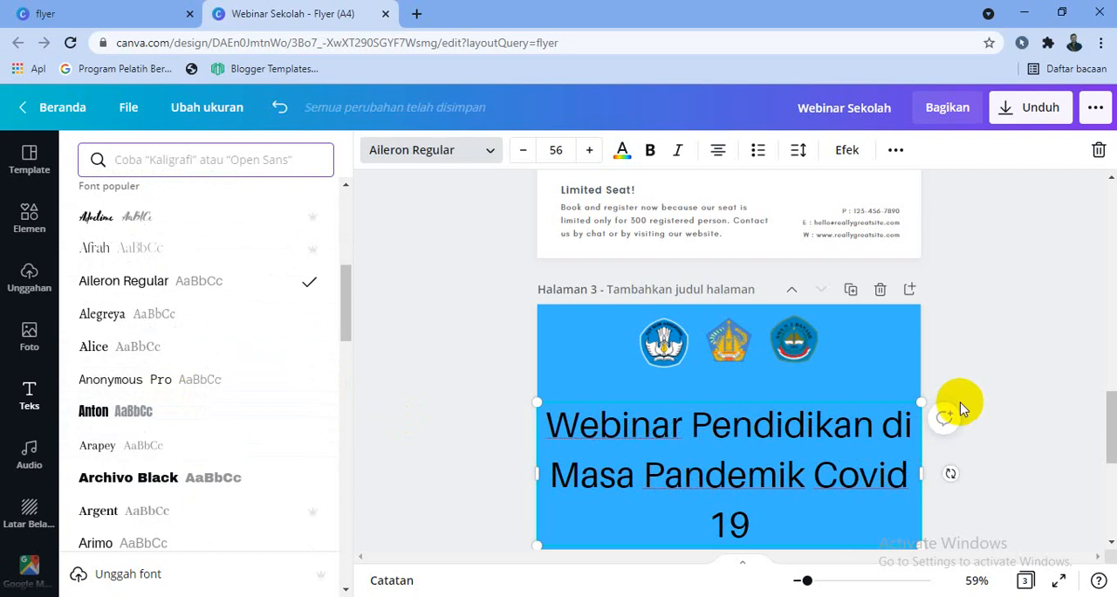
Shrink the heading to size 37,5, fit it on two lines breaking after "Masa", and move it lower on the page
left_click_drag(936, 402, 842, 375)
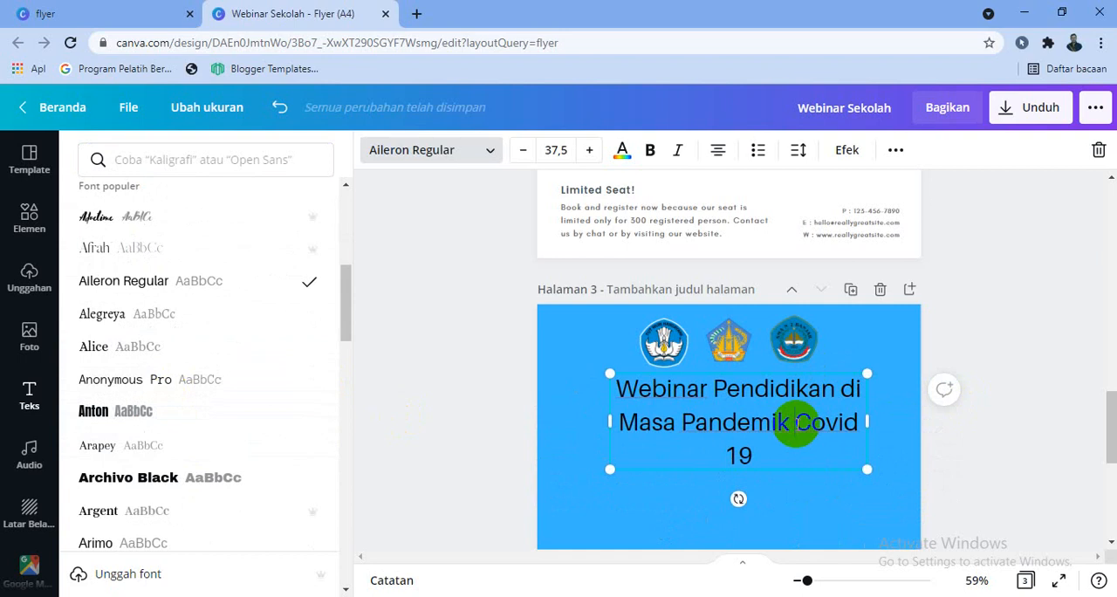
key("Return")
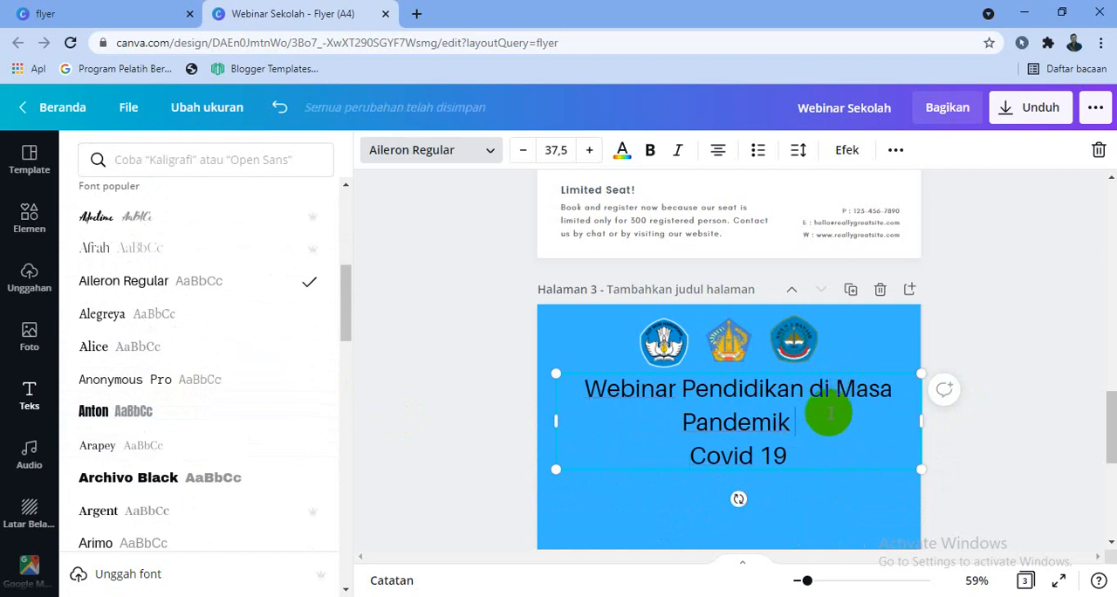
key("Delete")
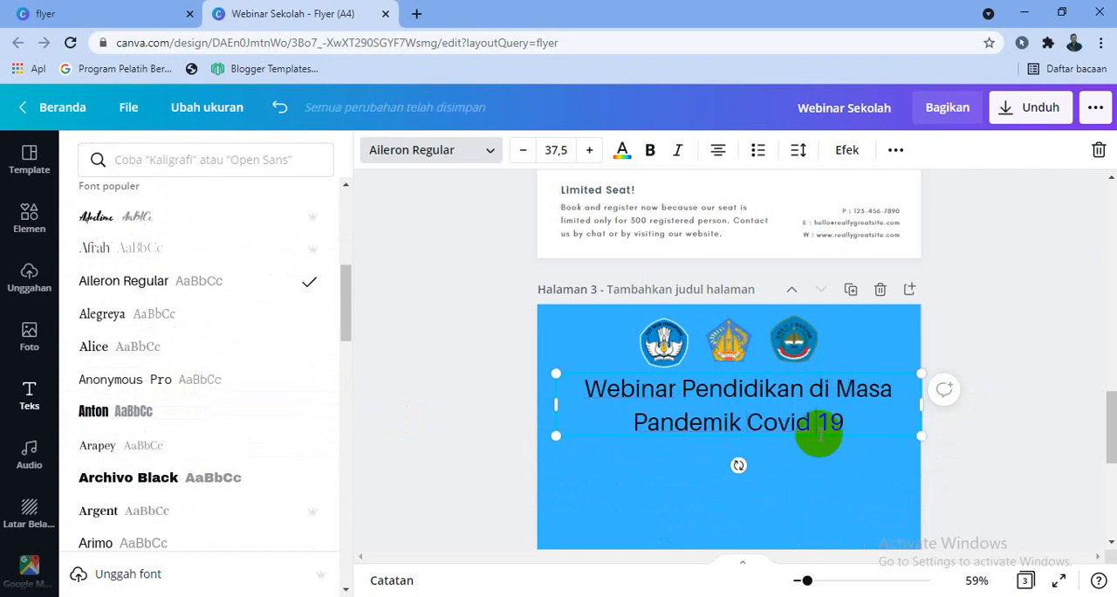
left_click_drag(817, 440, 759, 461)
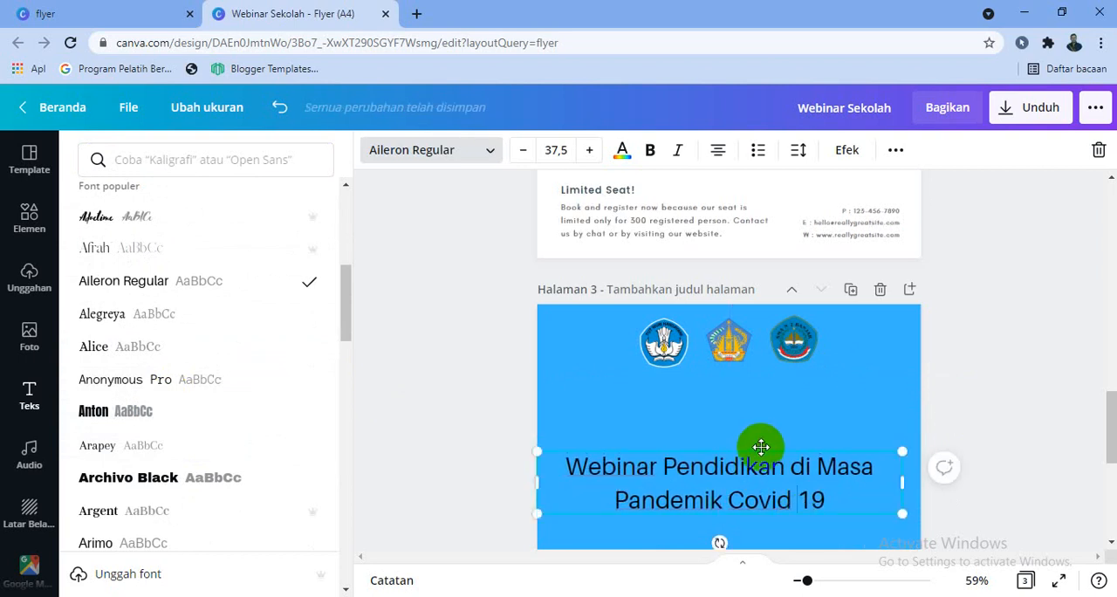
left_click(761, 448)
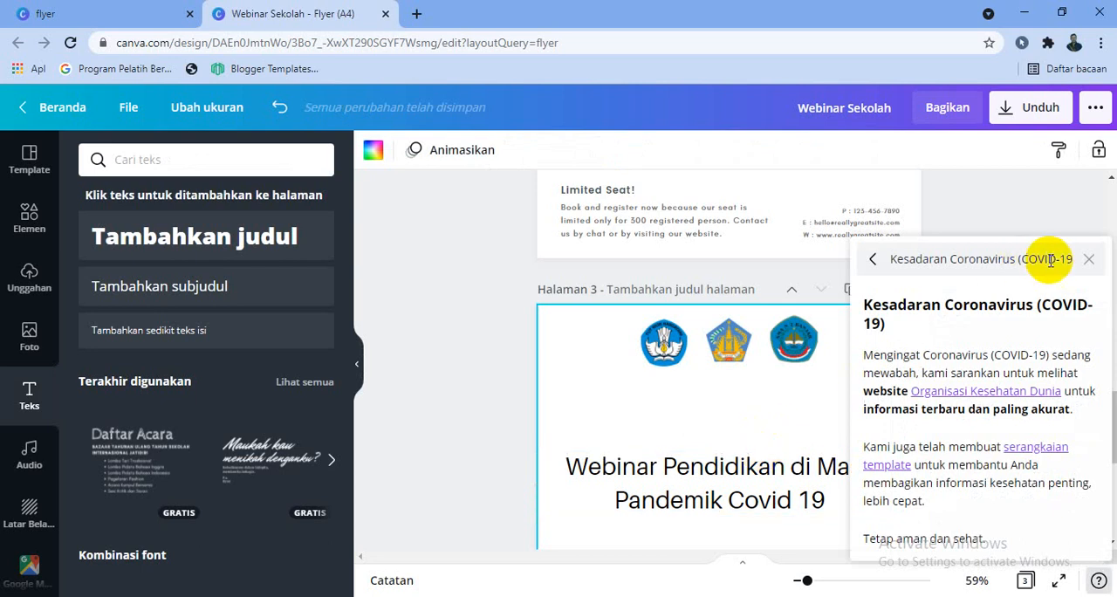
left_click(1087, 261)
key("ctrl+z")
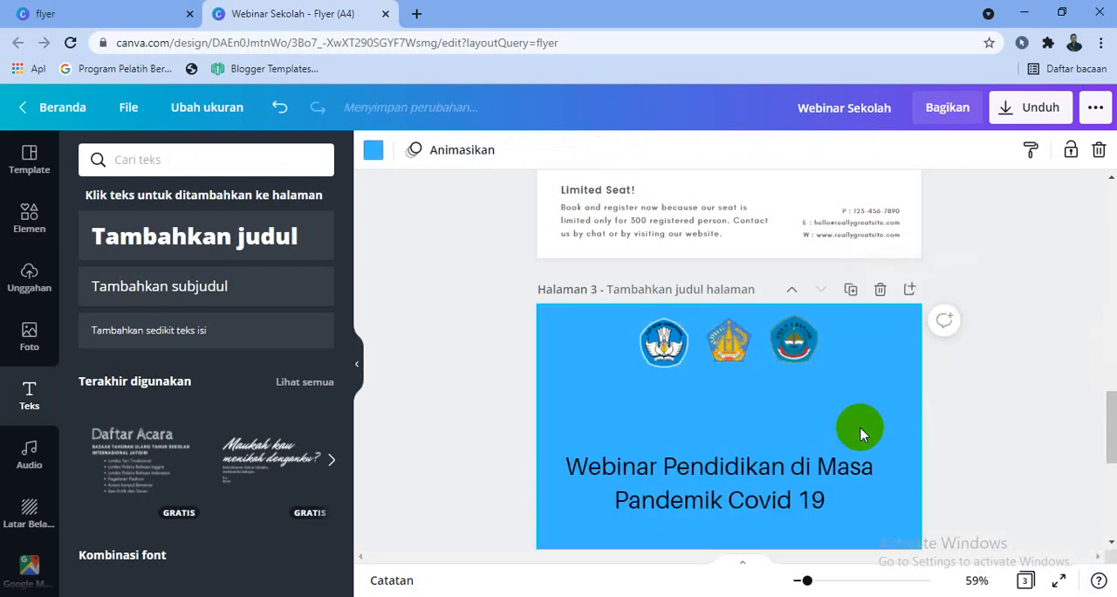
Move the heading further down page 3 and place a square from the lines and shapes collection centred below the logos
left_click(787, 464)
left_click_drag(787, 456, 781, 524)
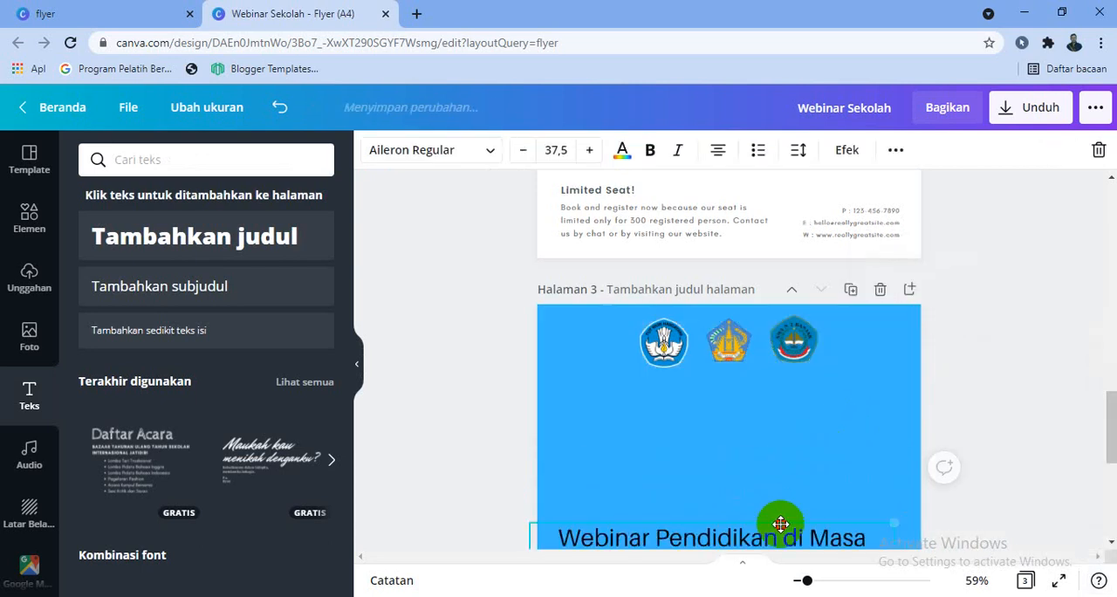
left_click(35, 217)
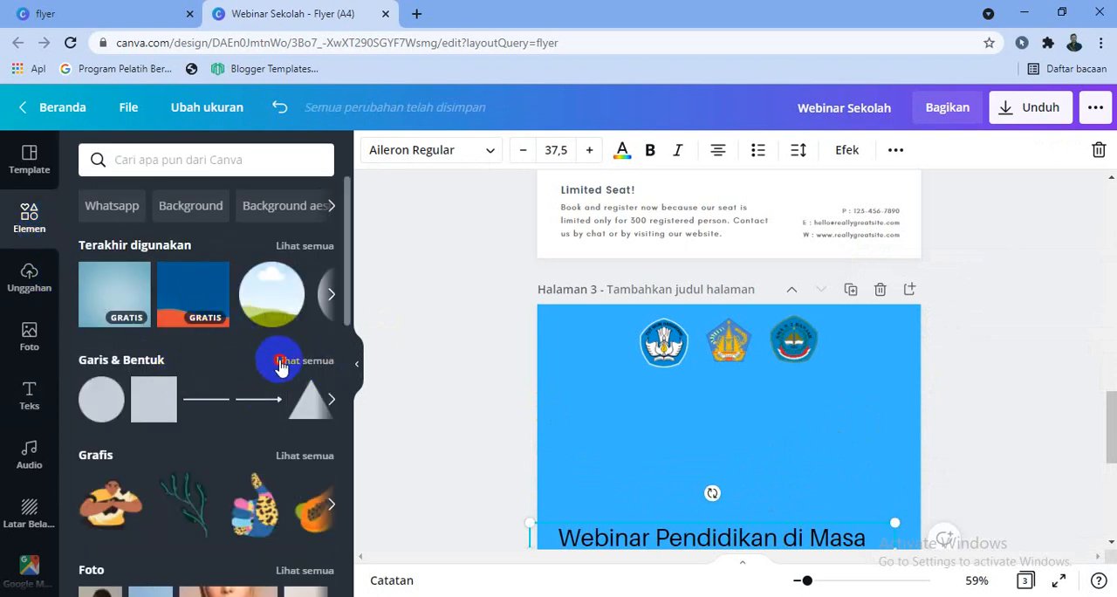
left_click(279, 365)
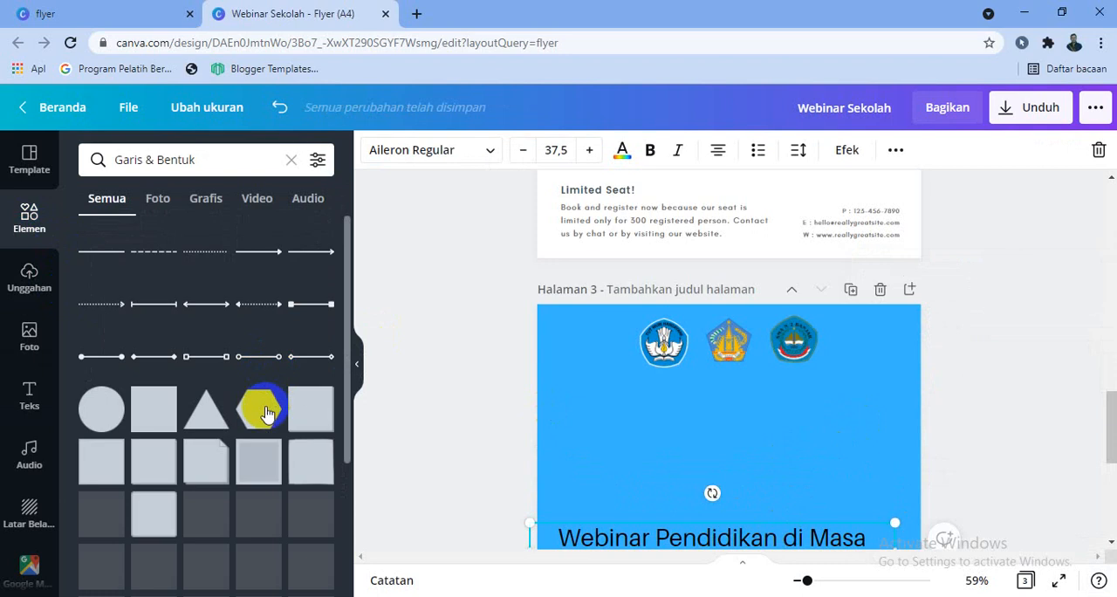
scroll(188, 446, "down", 2)
scroll(223, 379, "up", 2)
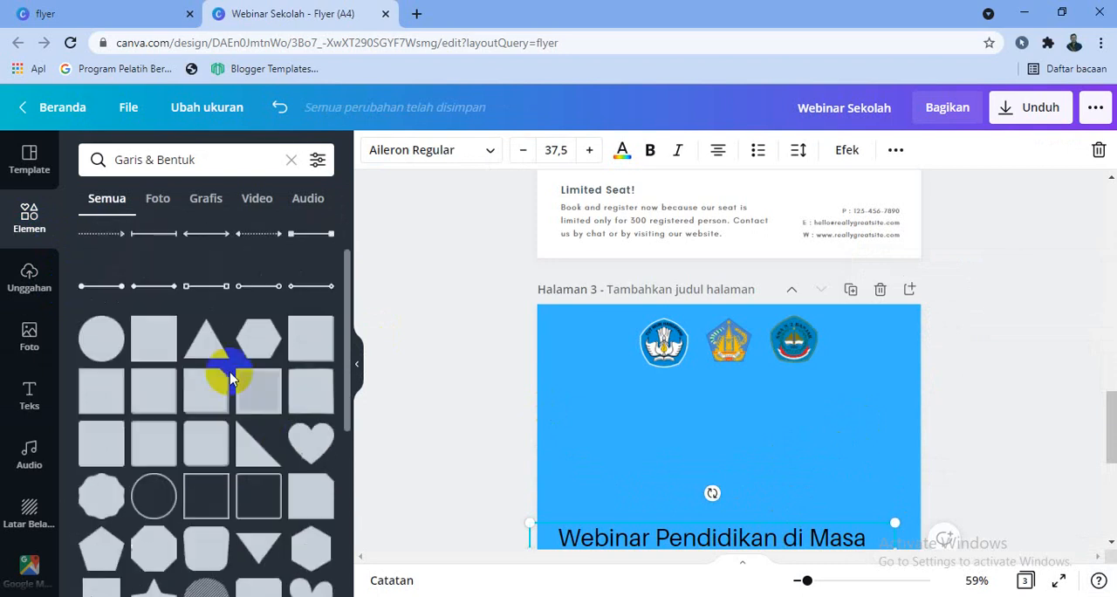
left_click(156, 407)
left_click_drag(651, 467, 700, 500)
left_click_drag(714, 431, 705, 394)
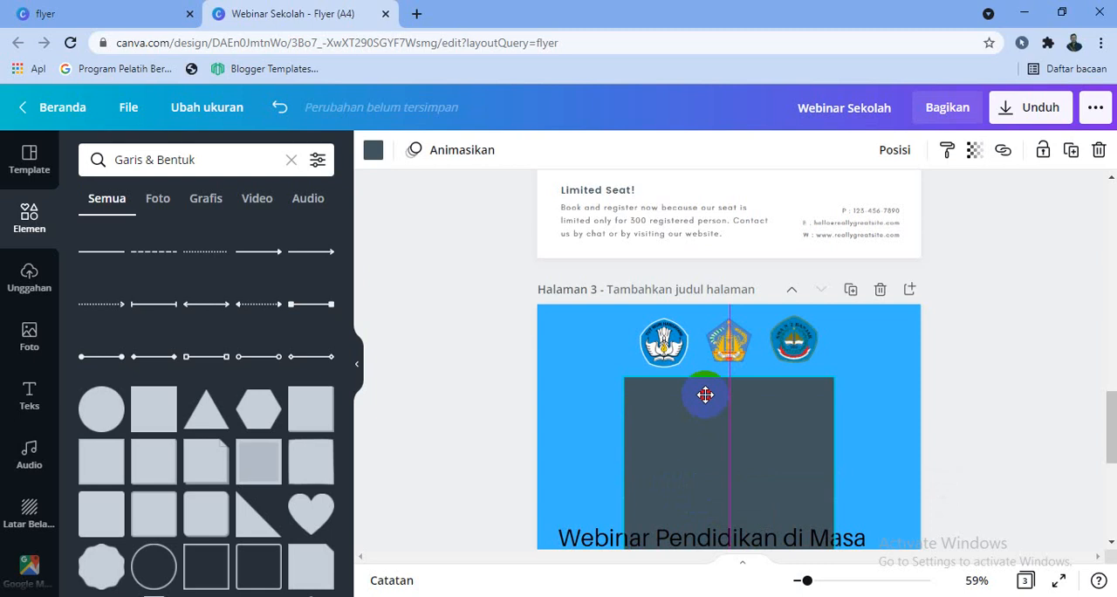
Reshape the square into a flat, wide banner directly below the logos, spanning nearly the full page width
left_click_drag(731, 428, 813, 502)
scroll(918, 453, "down", 2)
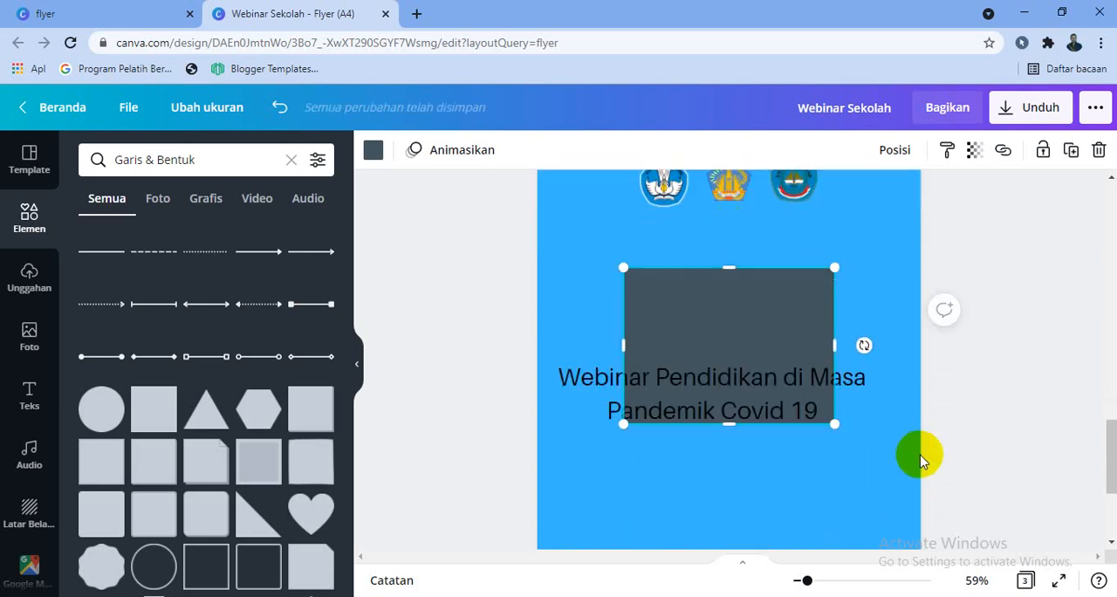
left_click_drag(733, 421, 753, 250)
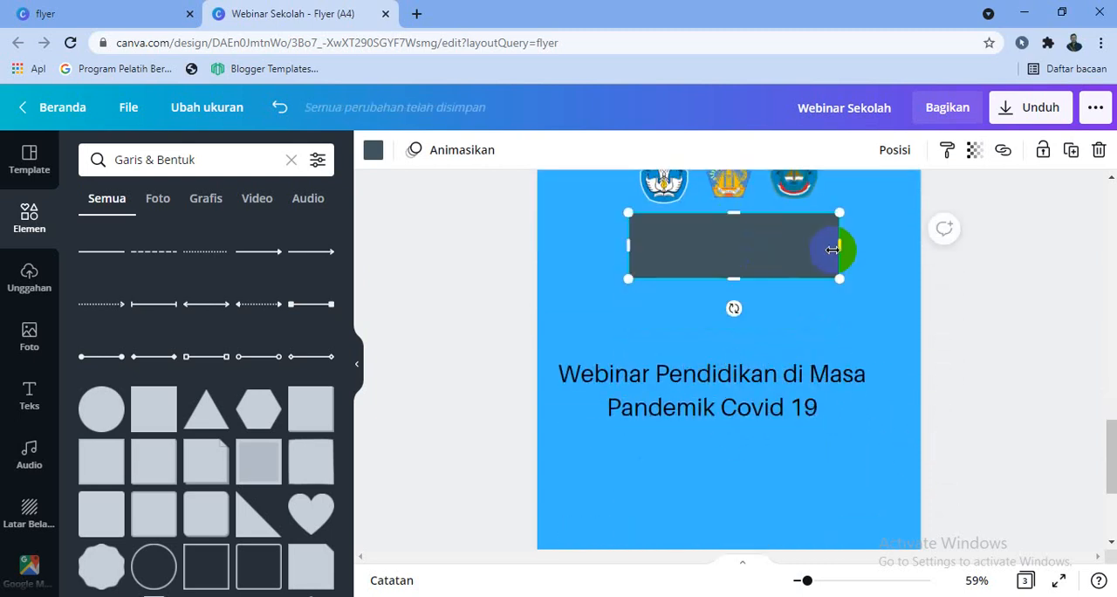
left_click_drag(838, 244, 894, 247)
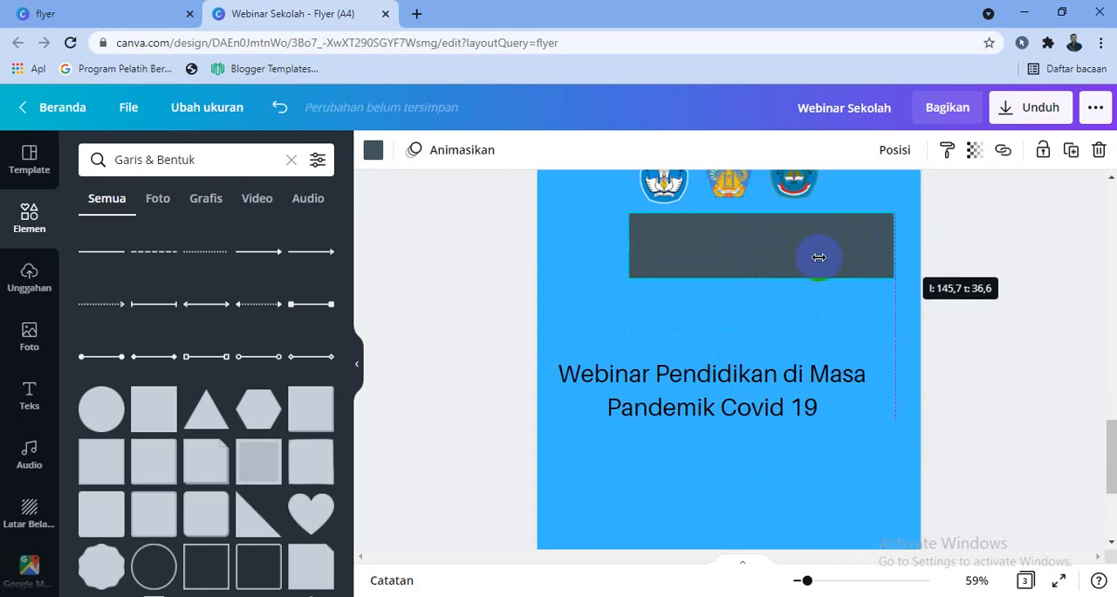
left_click_drag(630, 245, 560, 236)
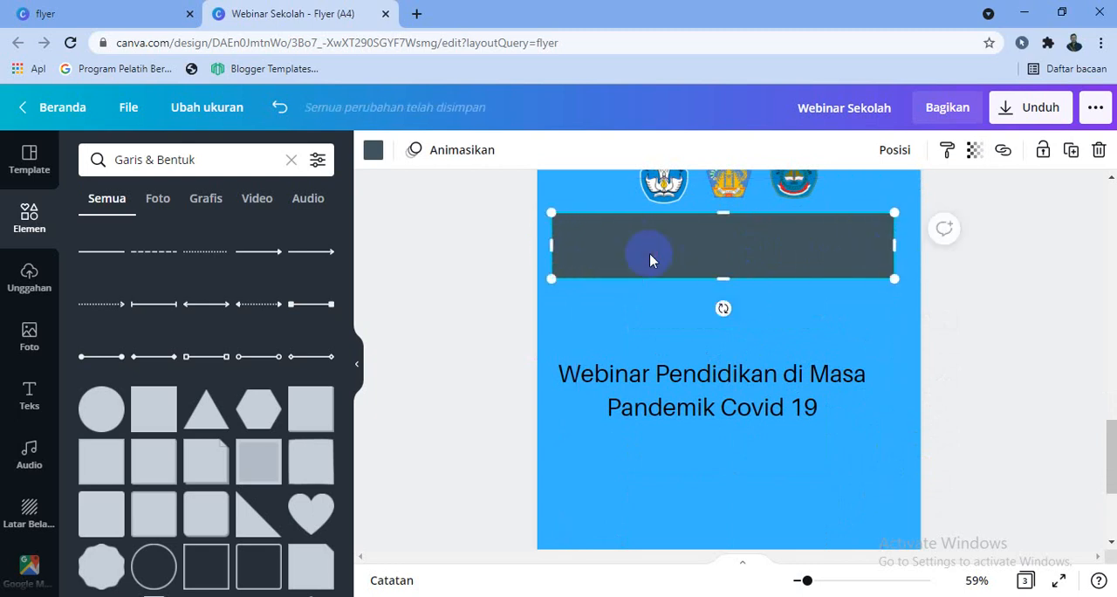
Fill the banner rectangle with white and extend its right edge to even out the side margins
left_click(373, 149)
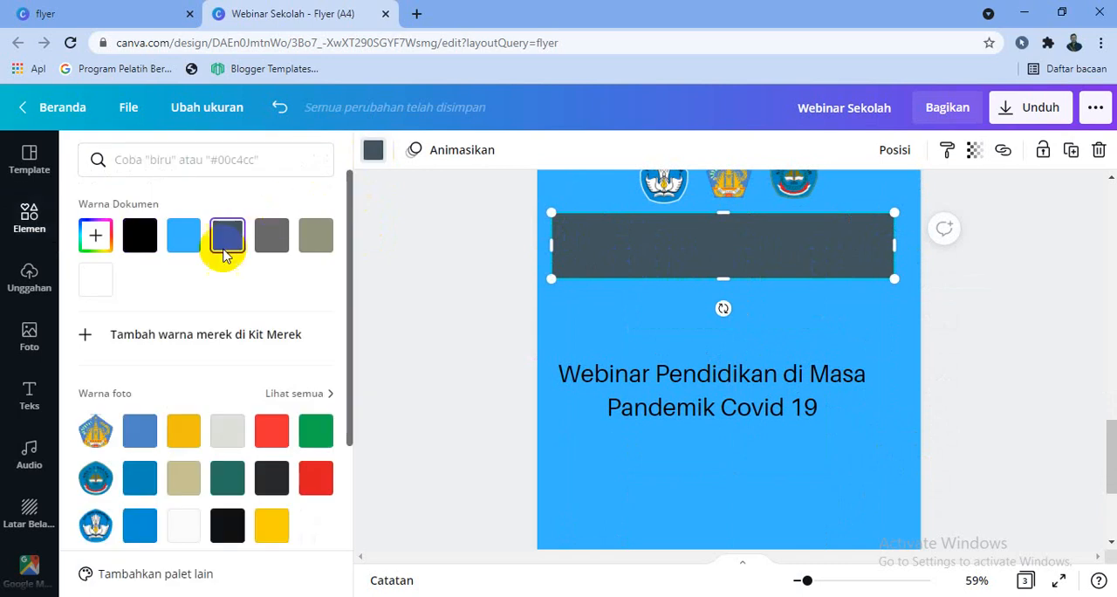
left_click(95, 236)
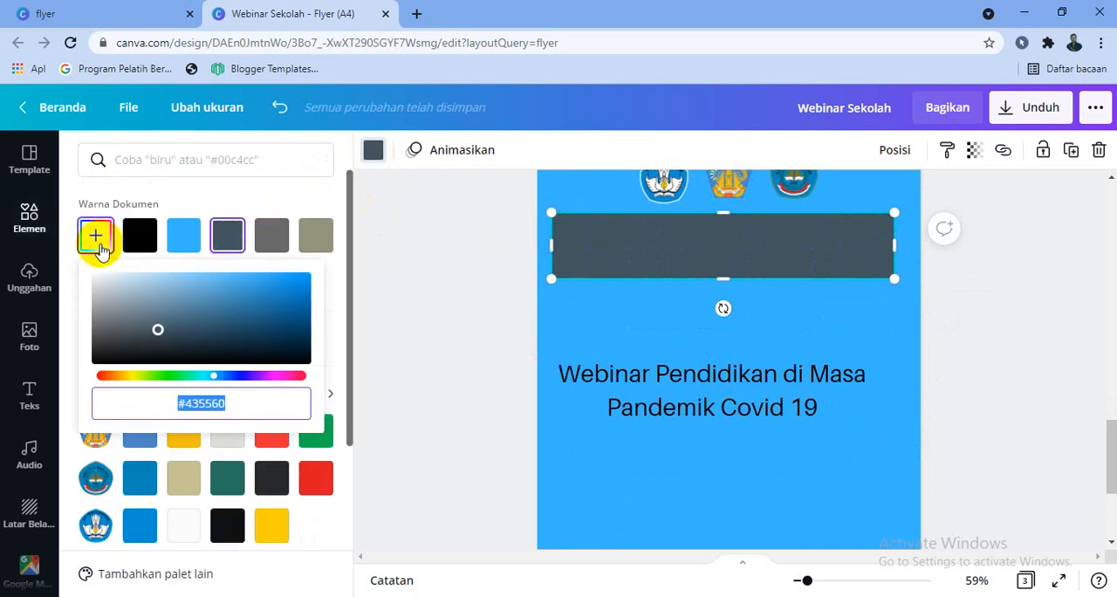
left_click(141, 238)
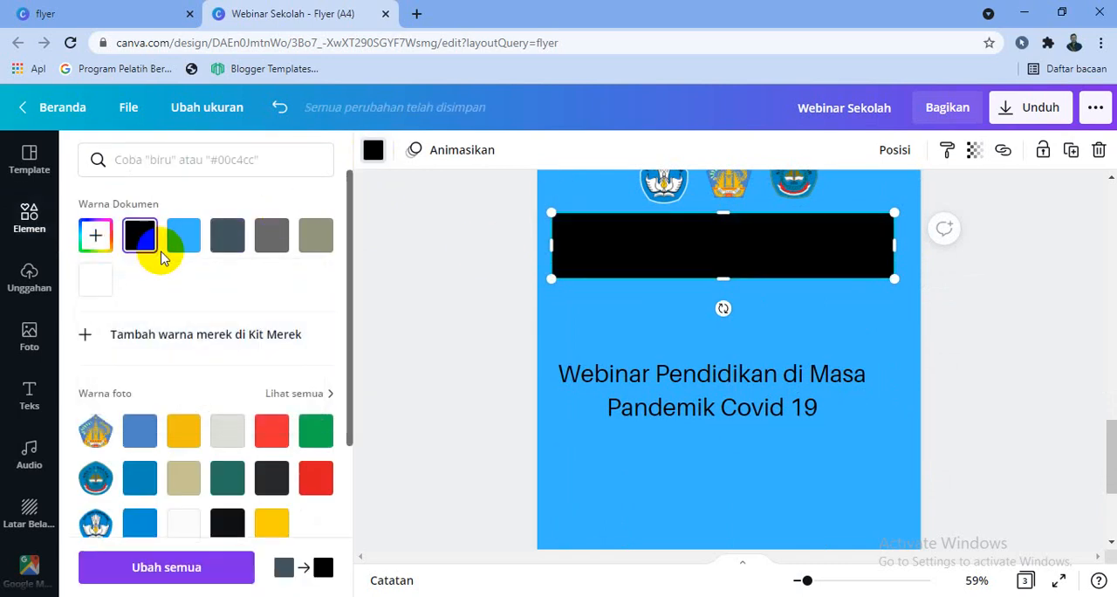
left_click(103, 284)
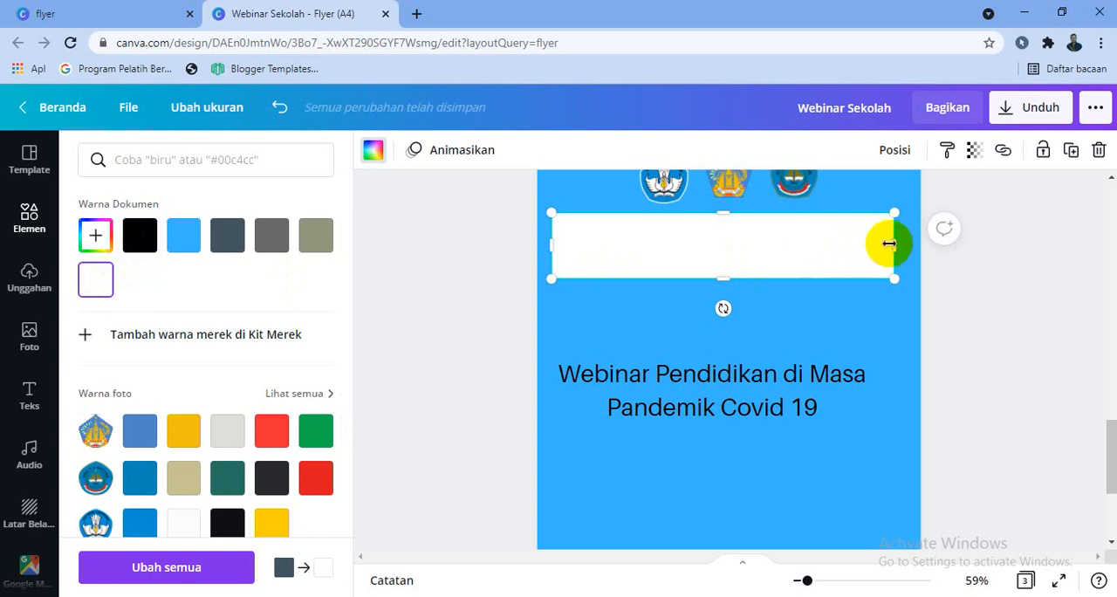
left_click_drag(902, 244, 912, 245)
Place the "Webinar Pendidikan di Masa Pandemik Covid 19" heading on top of the white banner
left_click(755, 389)
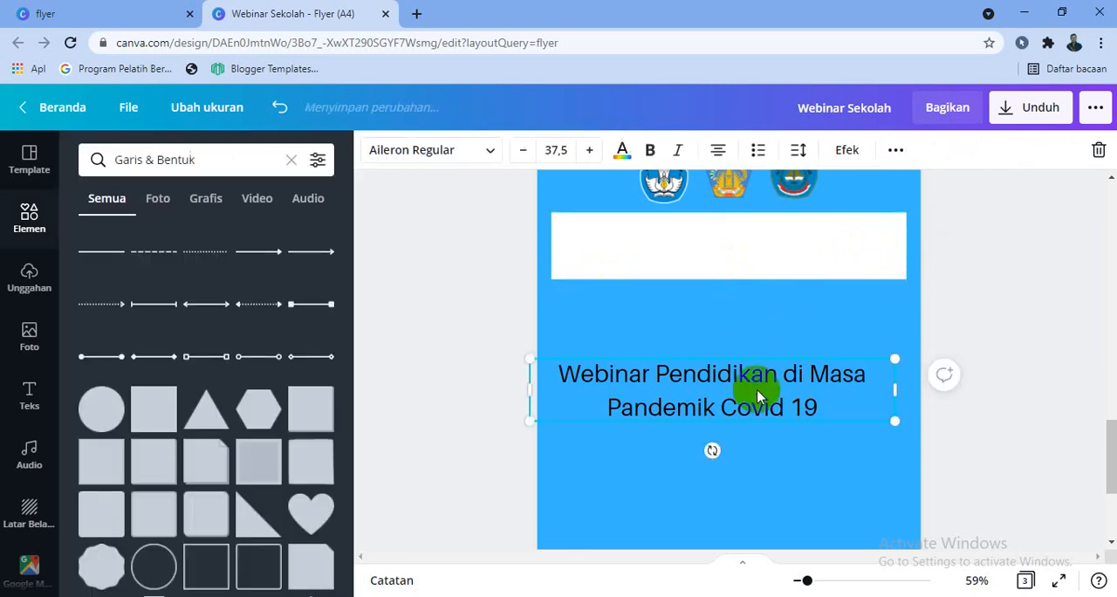
left_click_drag(769, 281, 760, 256)
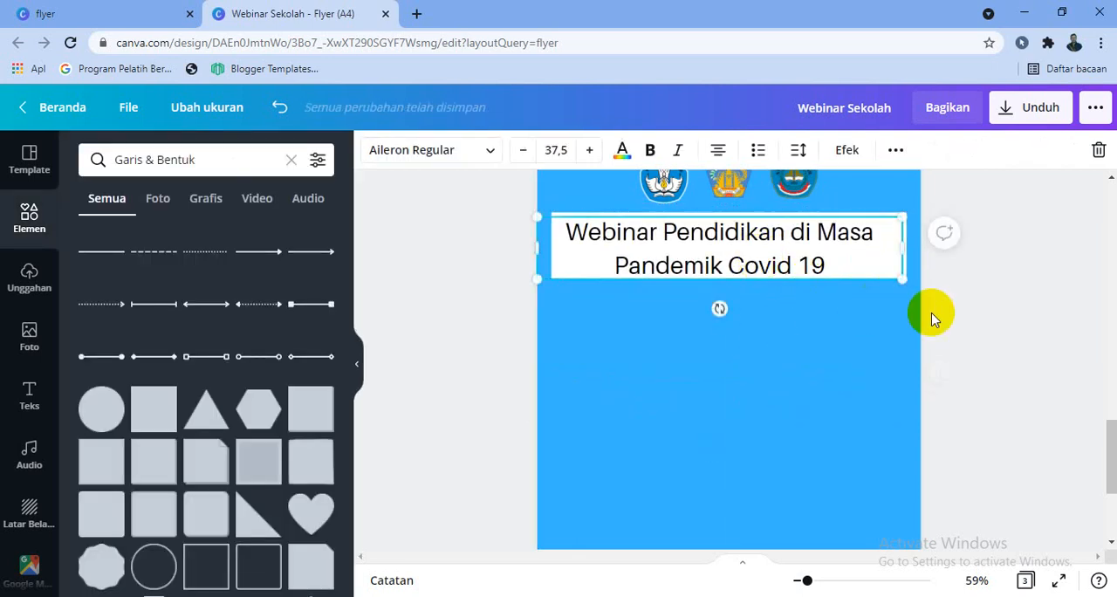
left_click_drag(905, 250, 900, 251)
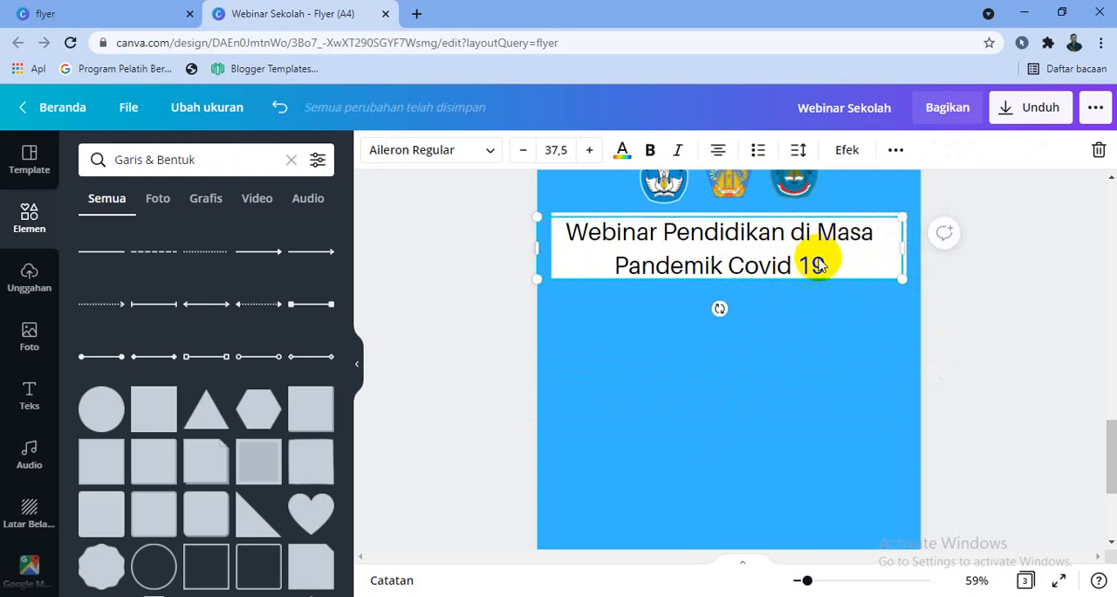
Colour the whole "Webinar Pendidikan di Masa Pandemik Covid 19" heading red and make it bold
double_click(815, 263)
left_click_drag(817, 271, 583, 242)
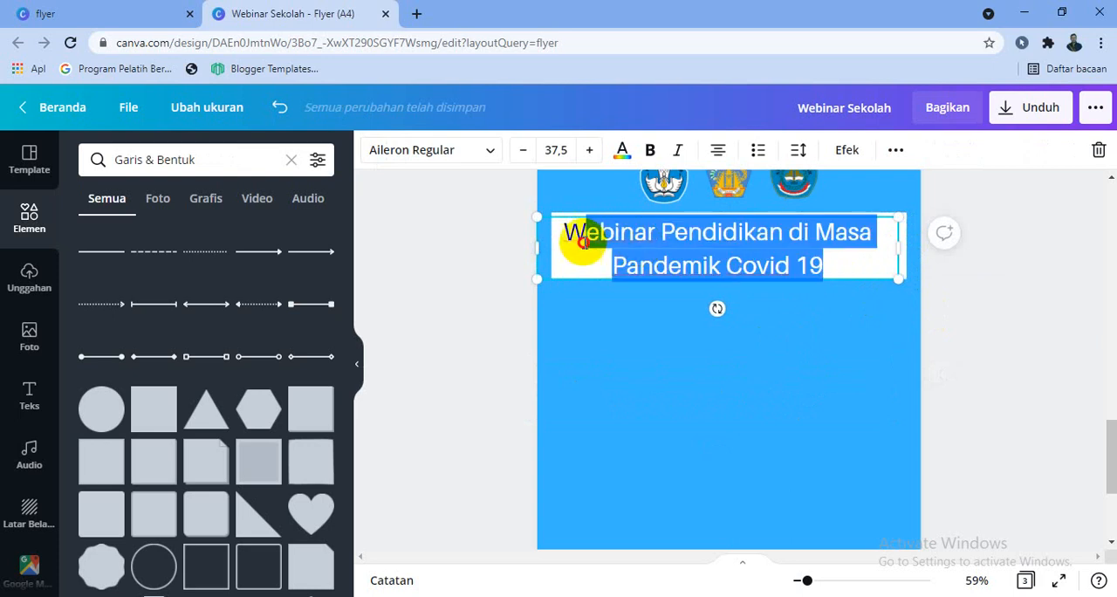
left_click(622, 150)
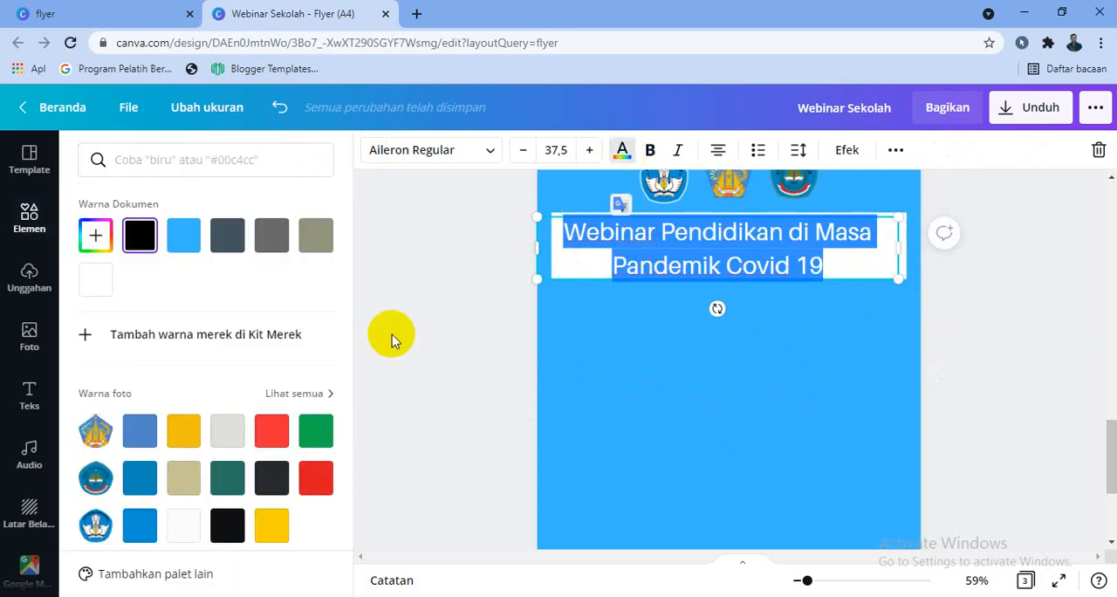
left_click(316, 485)
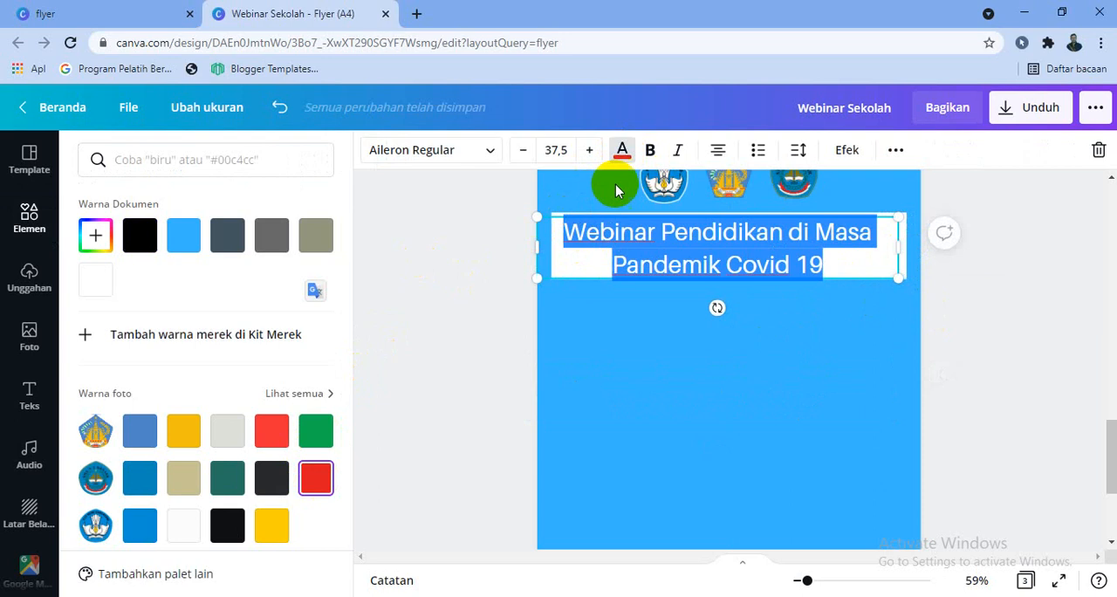
left_click(650, 153)
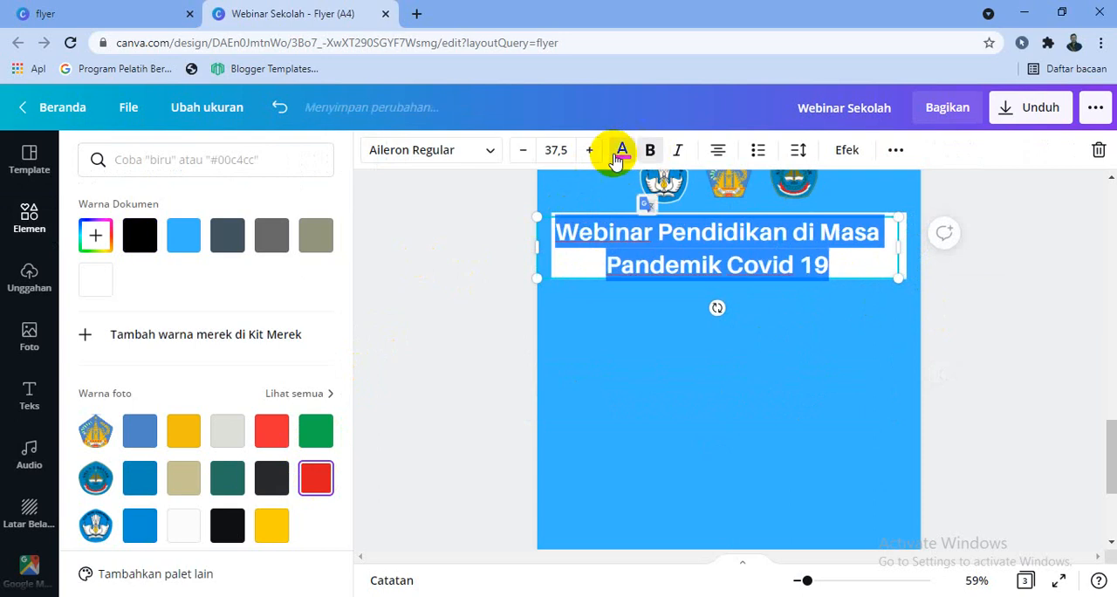
left_click(987, 394)
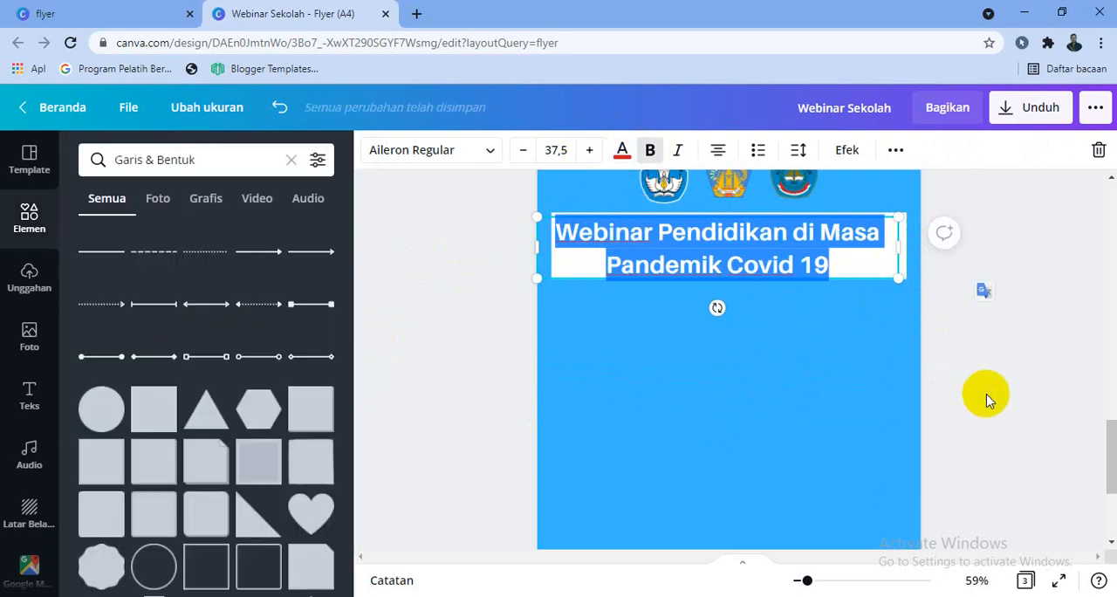
Shift the red heading slightly to the right so it sits more evenly on the white banner
left_click(888, 264)
left_click_drag(905, 246, 906, 241)
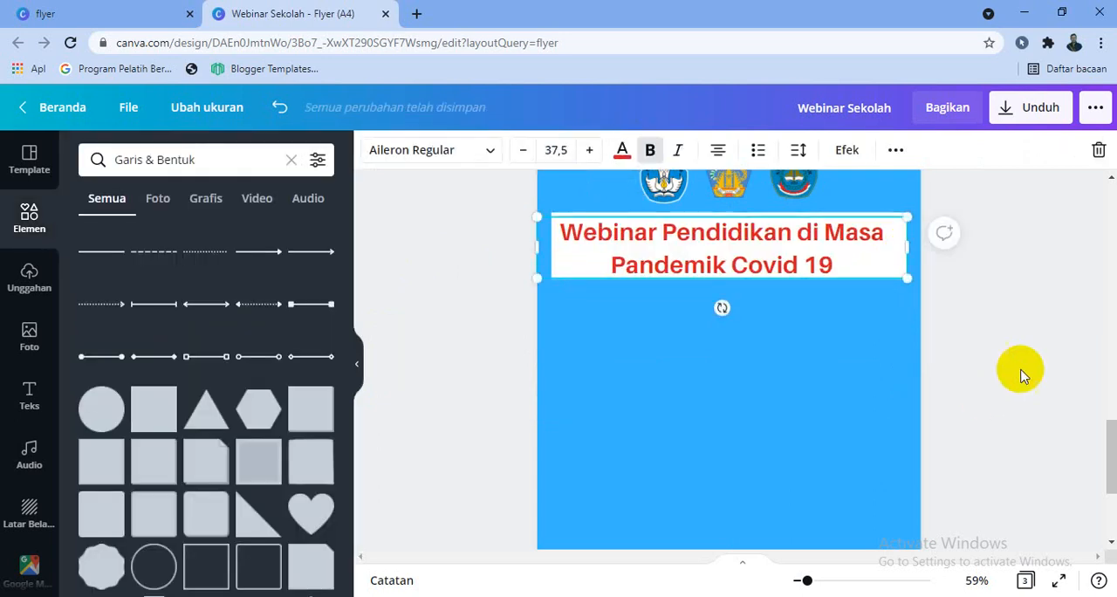
left_click(1019, 372)
Add a subheading reading "Pembicara:" to page 3 and place it below the left half of the white banner
scroll(1022, 375, "up", 1)
scroll(1023, 375, "down", 2)
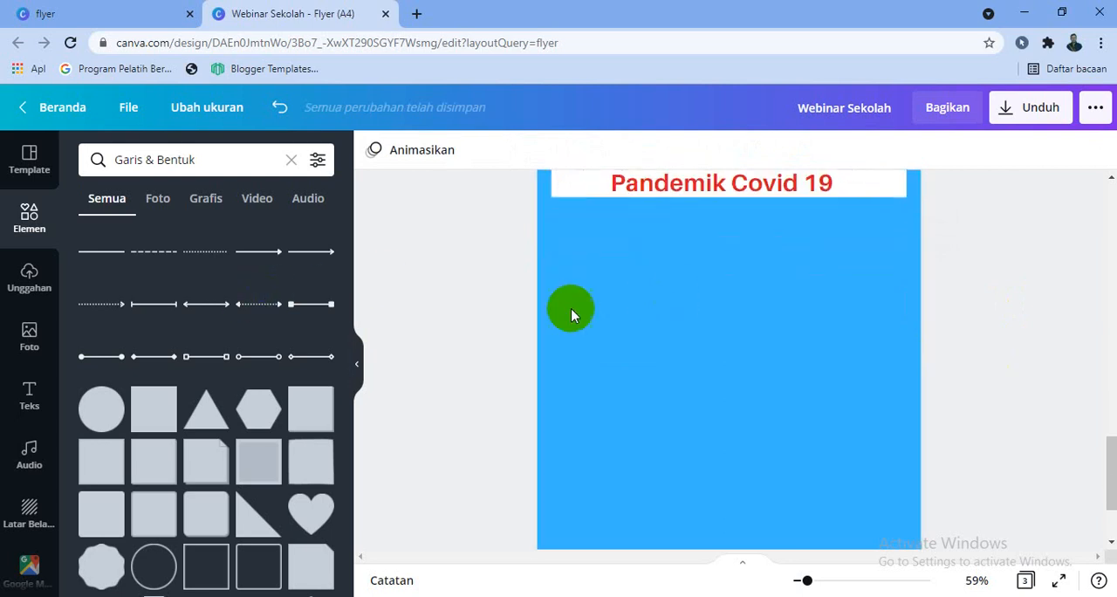
scroll(709, 262, "up", 2)
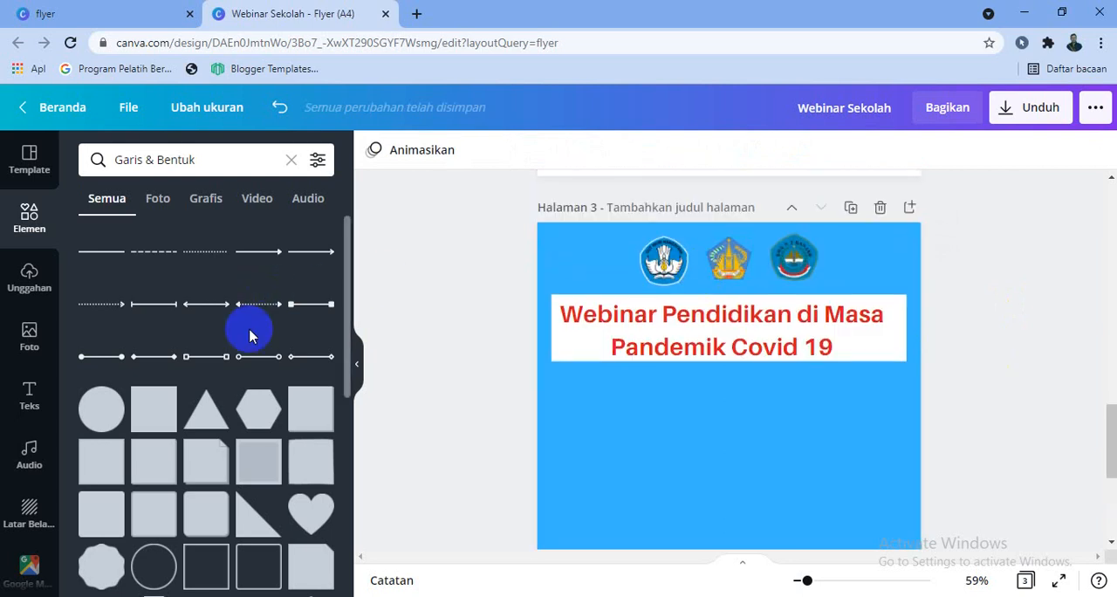
left_click(15, 408)
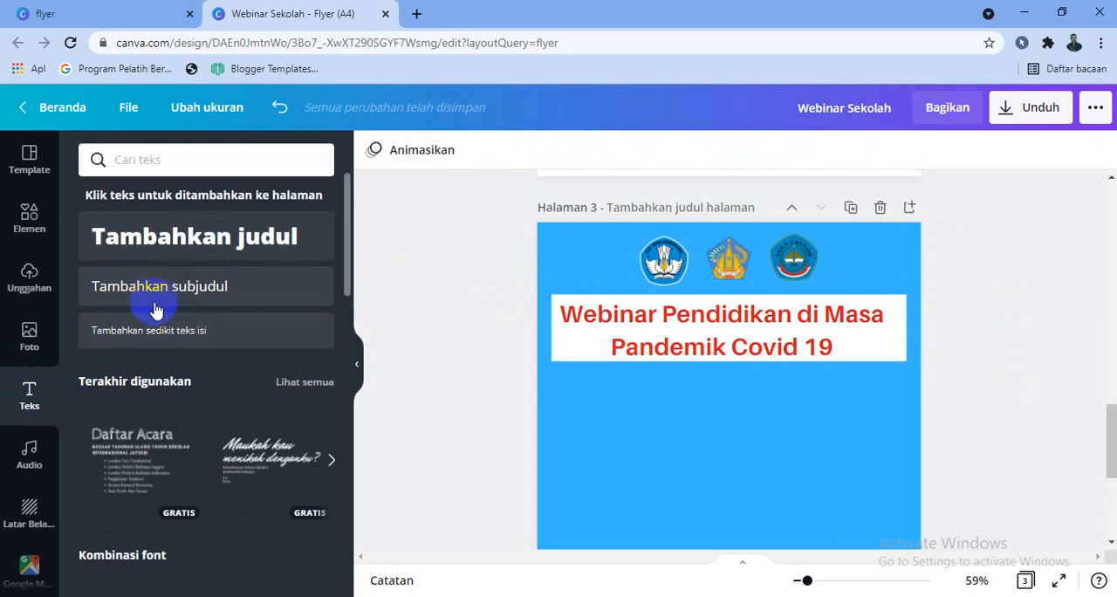
left_click(156, 307)
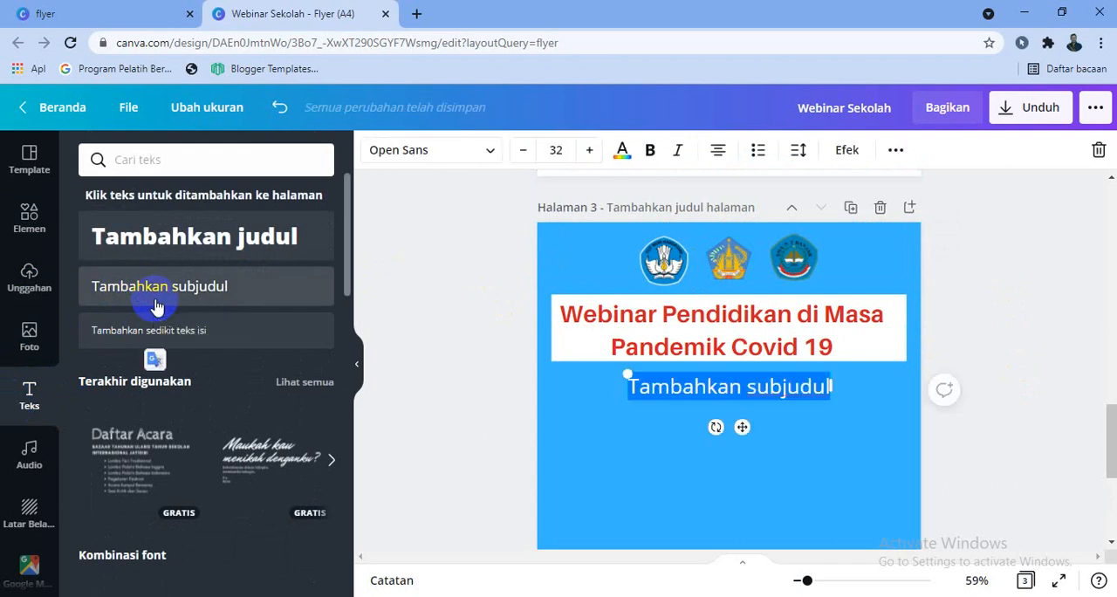
type("Pe")
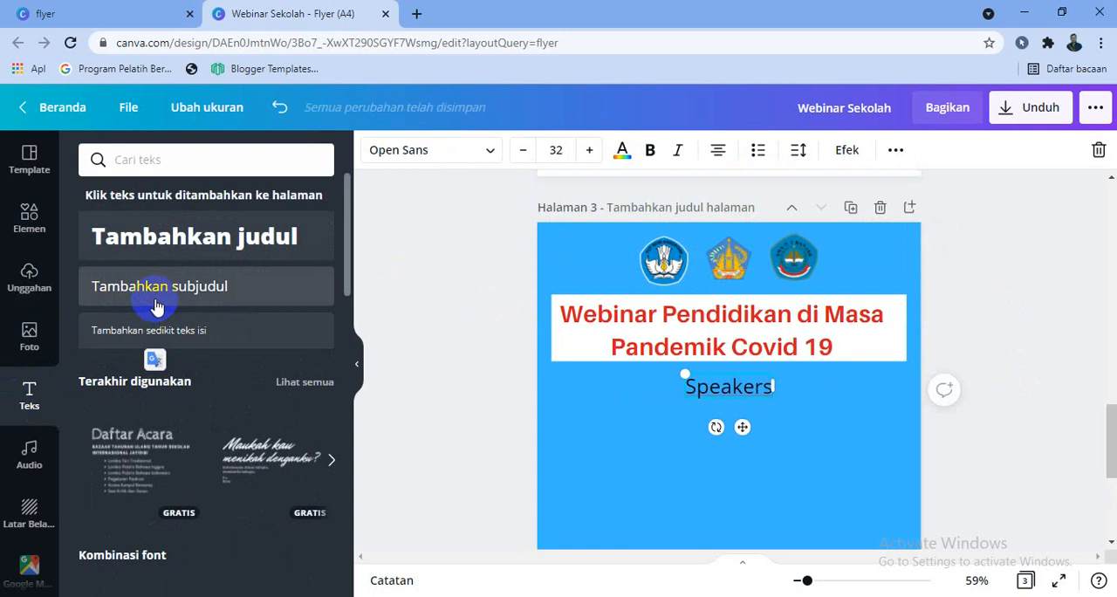
type("Pembicara!")
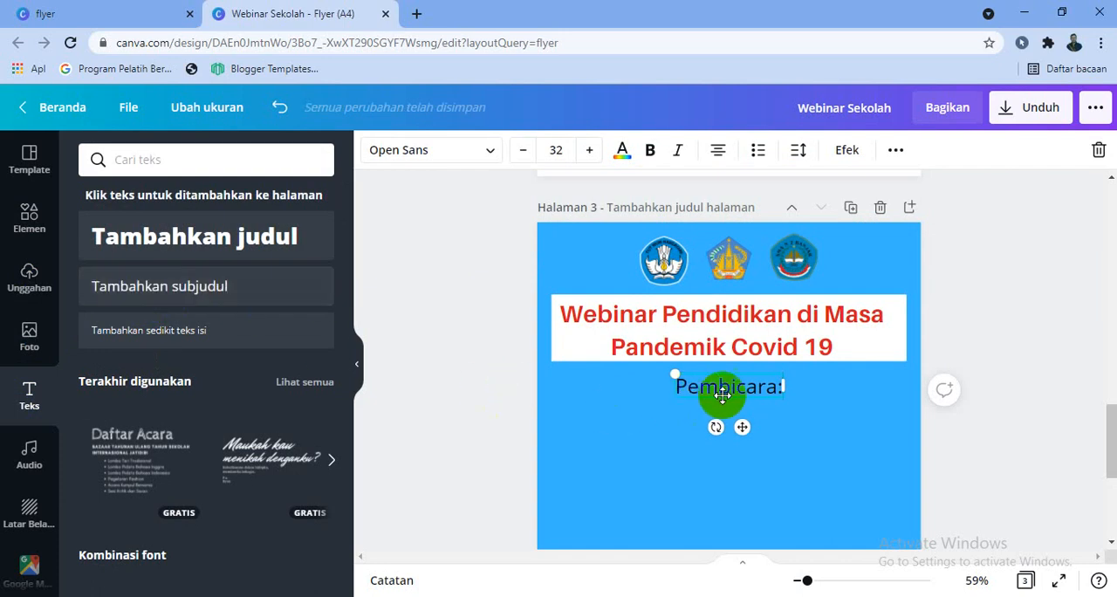
left_click_drag(745, 429, 687, 408)
Make the "Pembicara:" label bold at size 24 and move it up and left, just below the banner
double_click(688, 408)
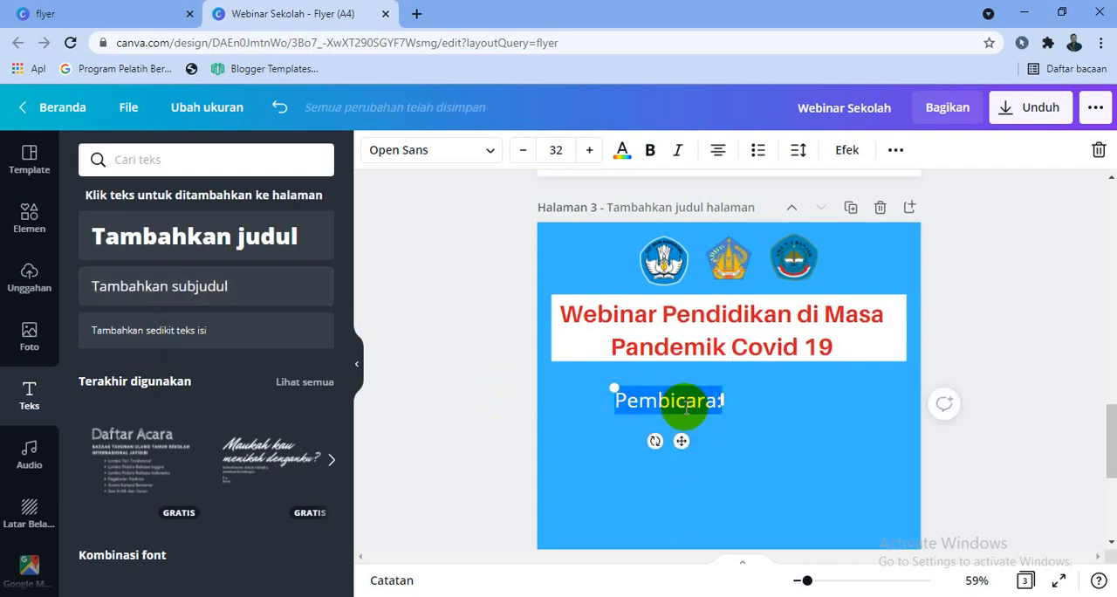
left_click(650, 150)
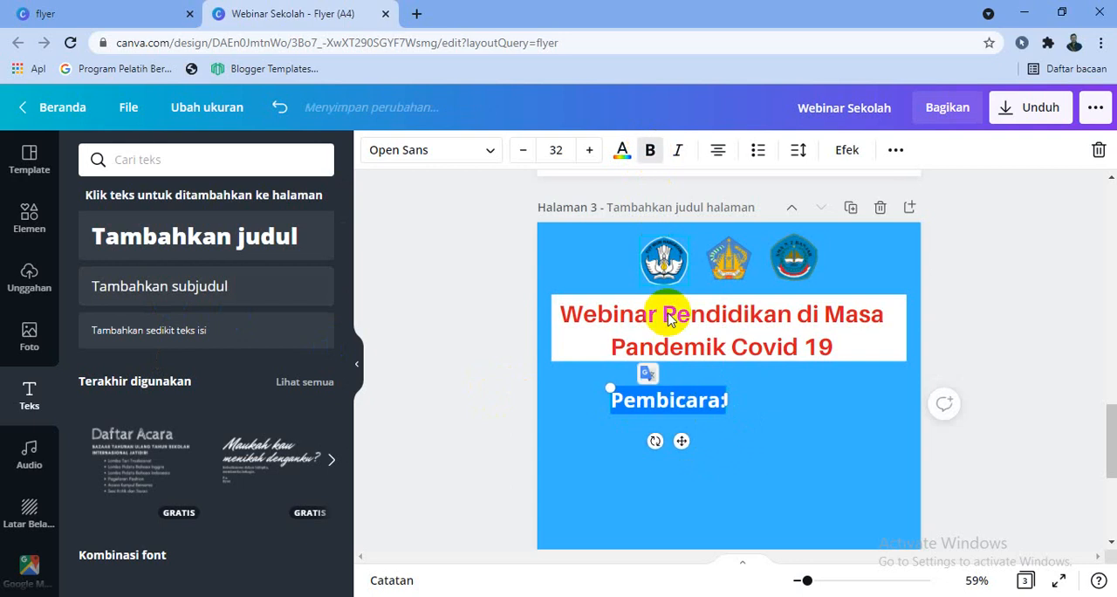
left_click(522, 150)
left_click(523, 150)
left_click(523, 150)
left_click(522, 151)
left_click(523, 150)
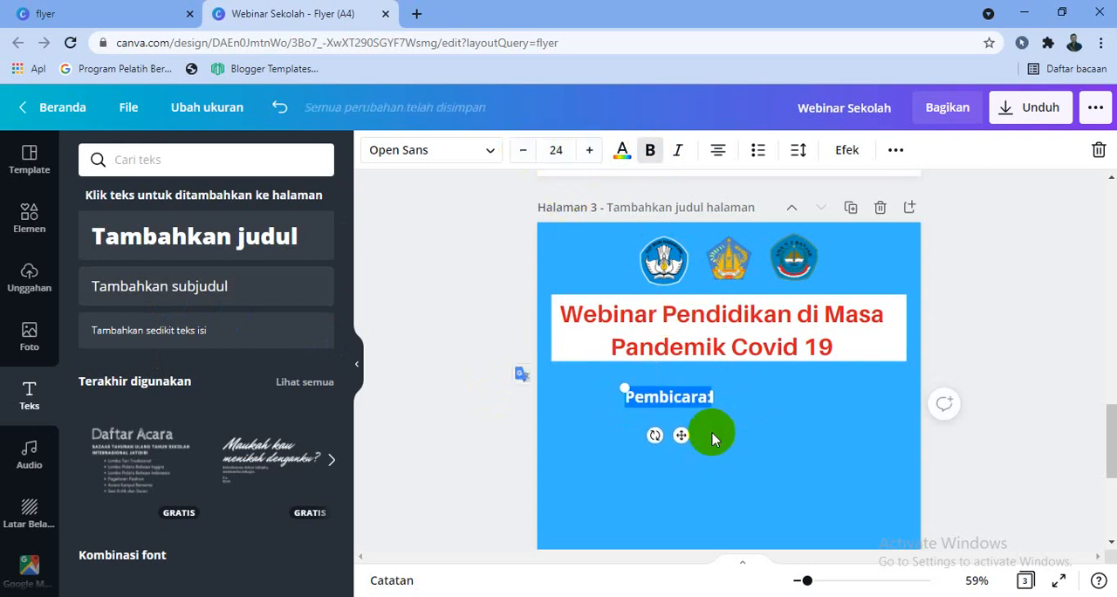
left_click_drag(683, 432, 662, 422)
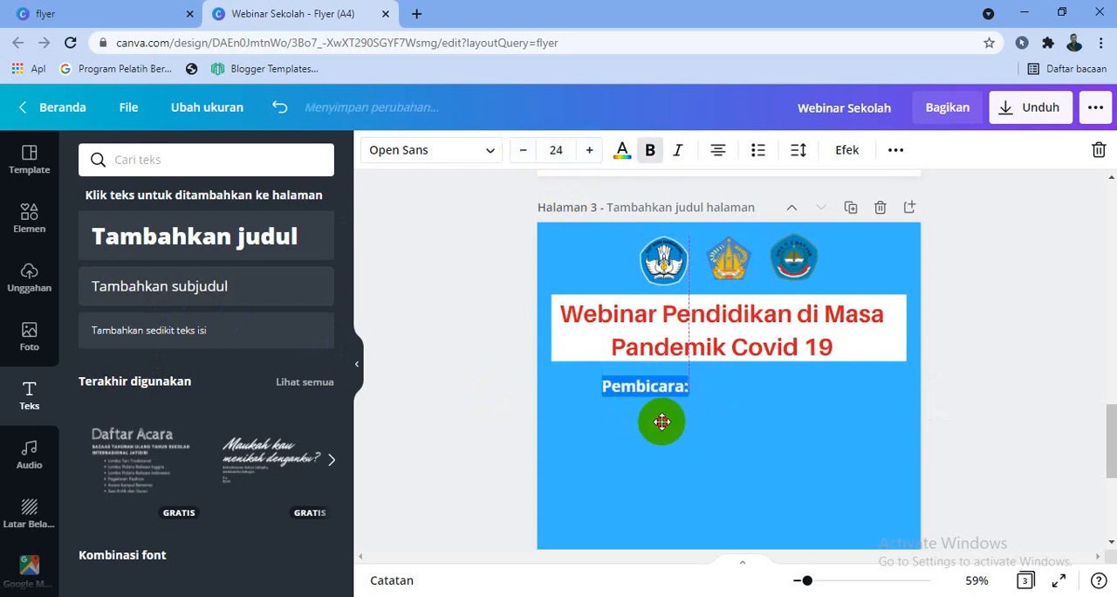
left_click(984, 407)
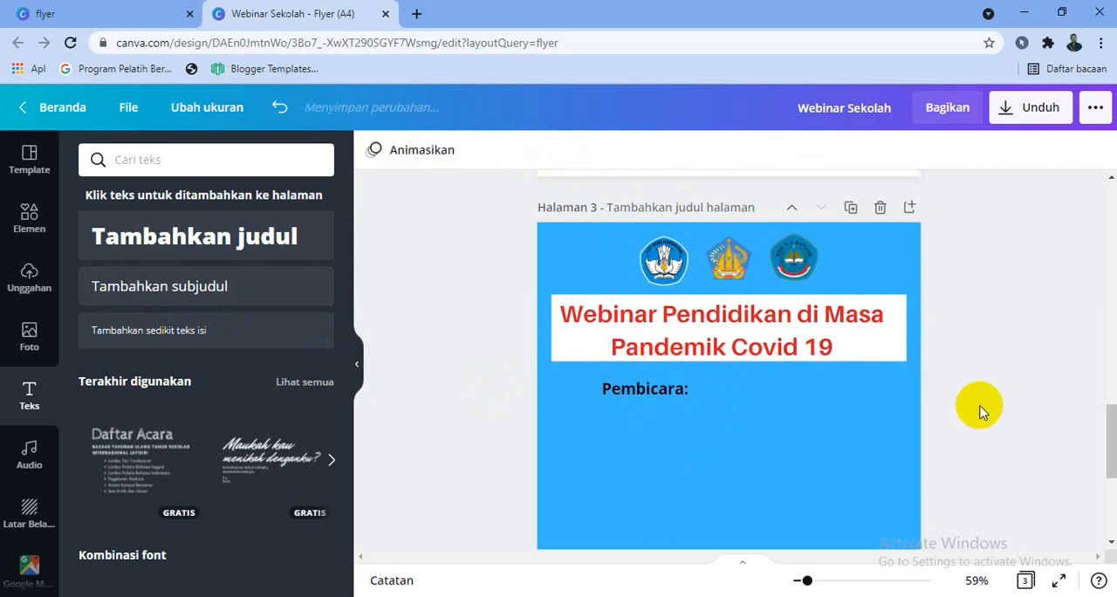
Add another subheading to page 3 with the text "Moderator"
left_click(203, 288)
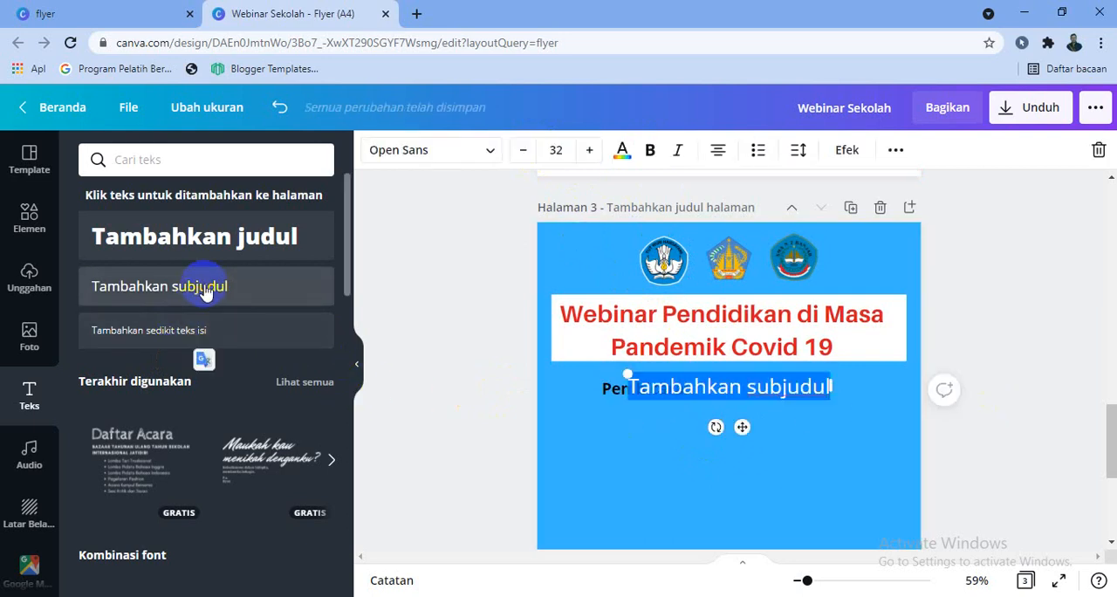
type("Moderat")
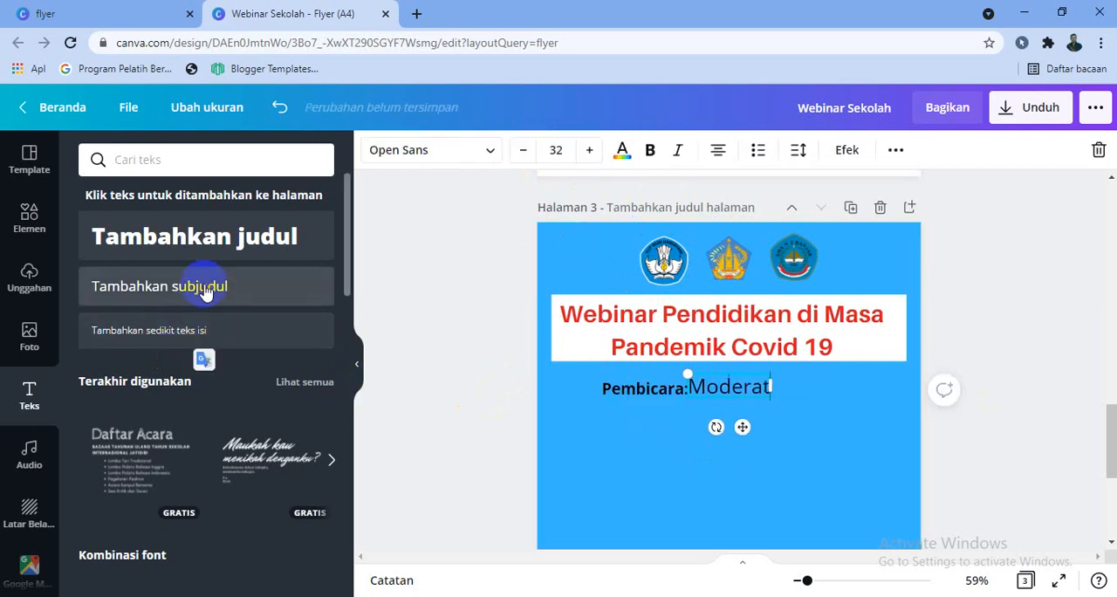
type("or")
key("ctrl+a")
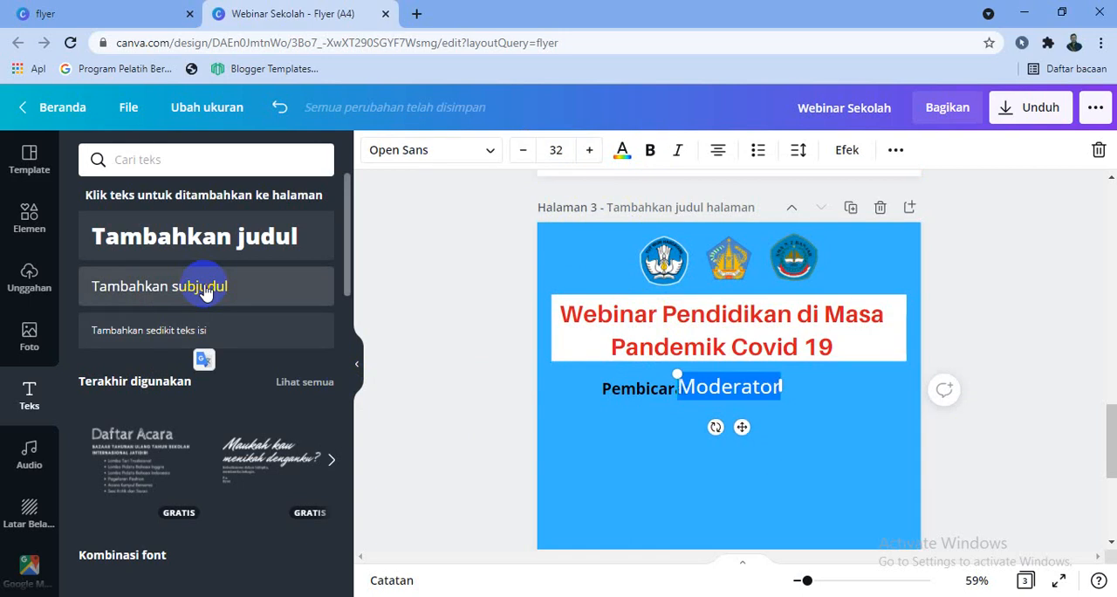
Make the "Moderator" label bold and reduce its font size to 22
left_click(650, 149)
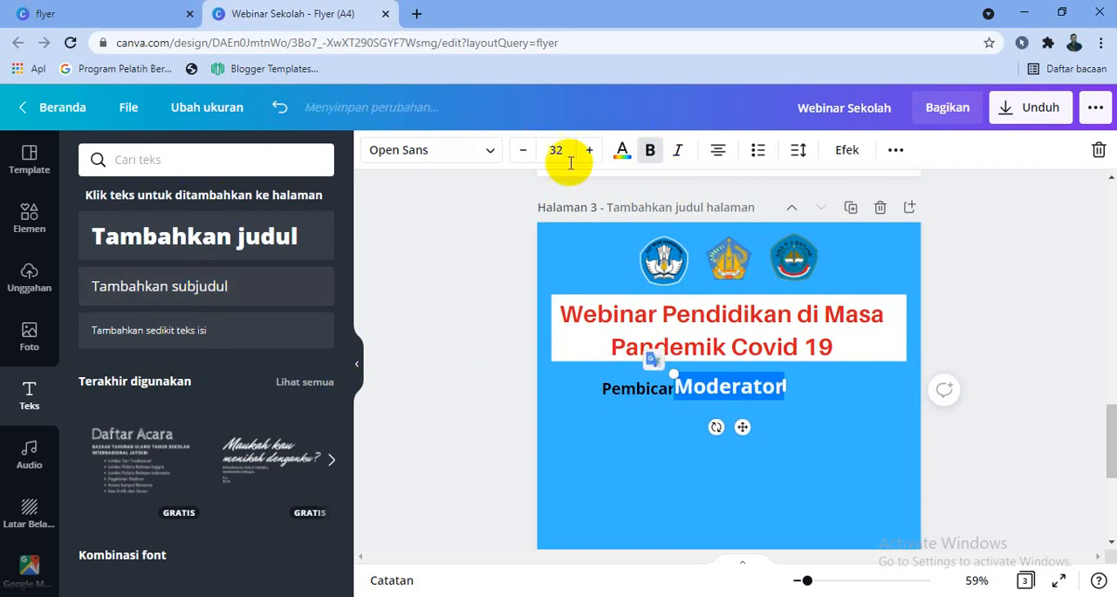
left_click(527, 150)
left_click(527, 149)
left_click(527, 149)
left_click(527, 150)
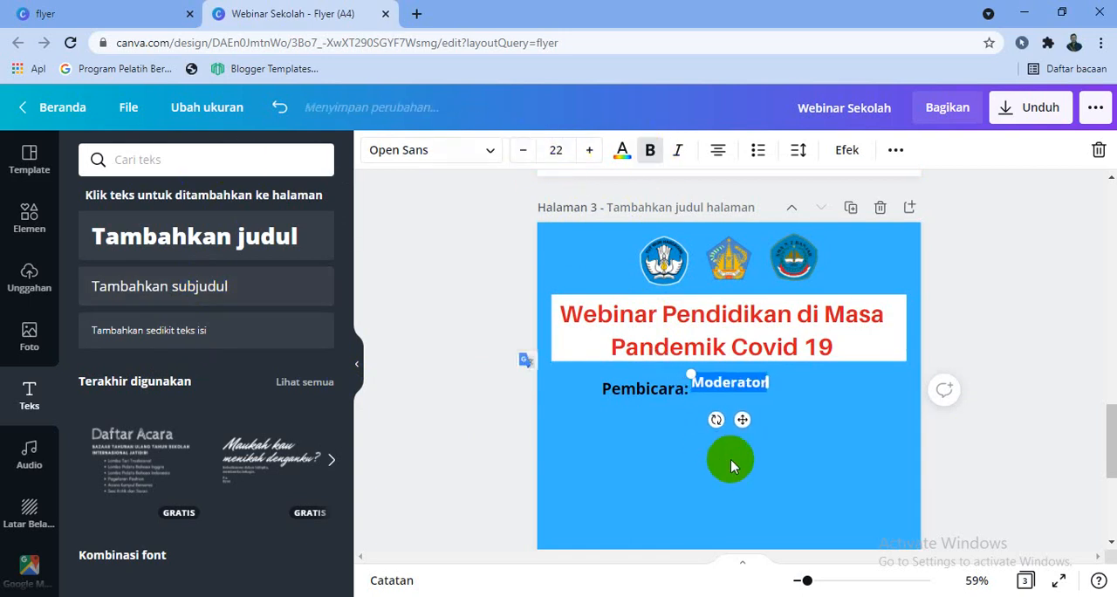
Move the "Moderator" label to the right half of the page, level with "Pembicara:"
left_click_drag(742, 419, 842, 433)
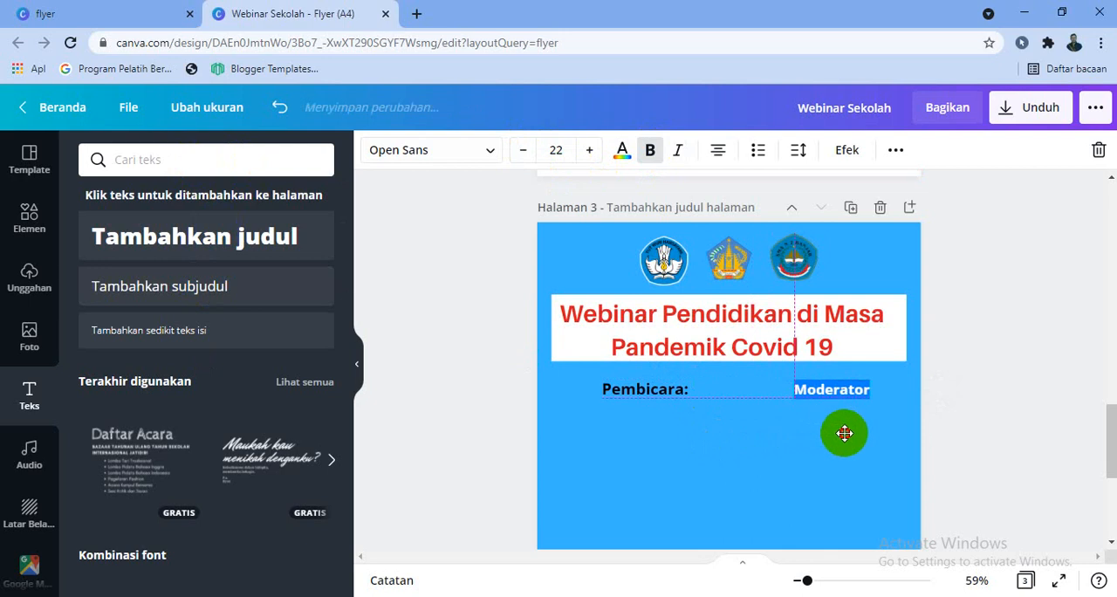
left_click(977, 446)
left_click(835, 393)
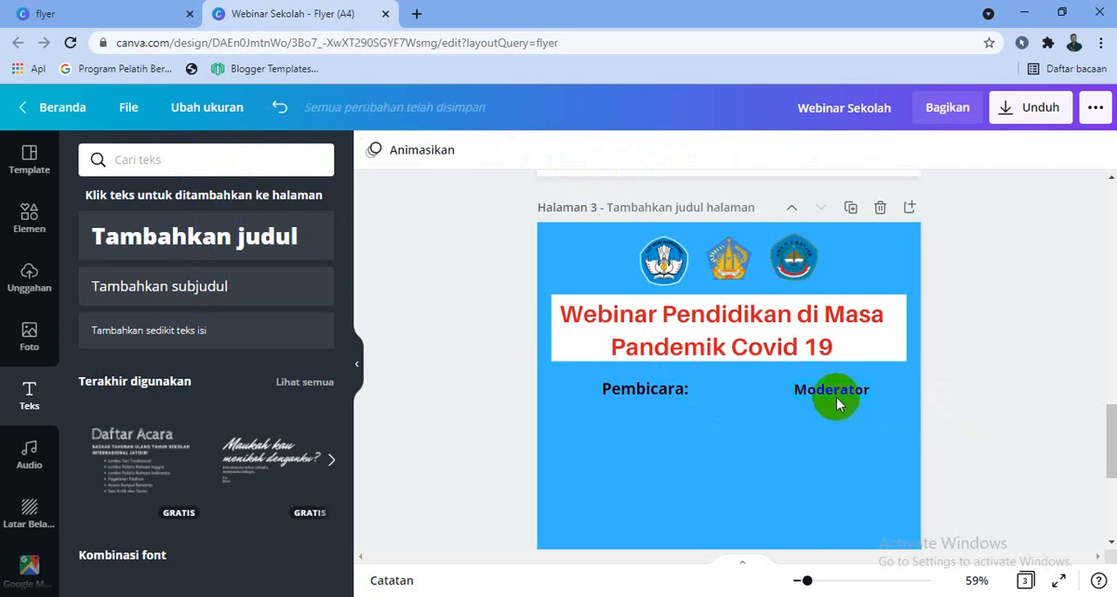
left_click(1000, 469)
Add a circle from the lines and shapes collection, shrink it and place it below "Pembicara:" near the page's left edge
scroll(1003, 459, "down", 1)
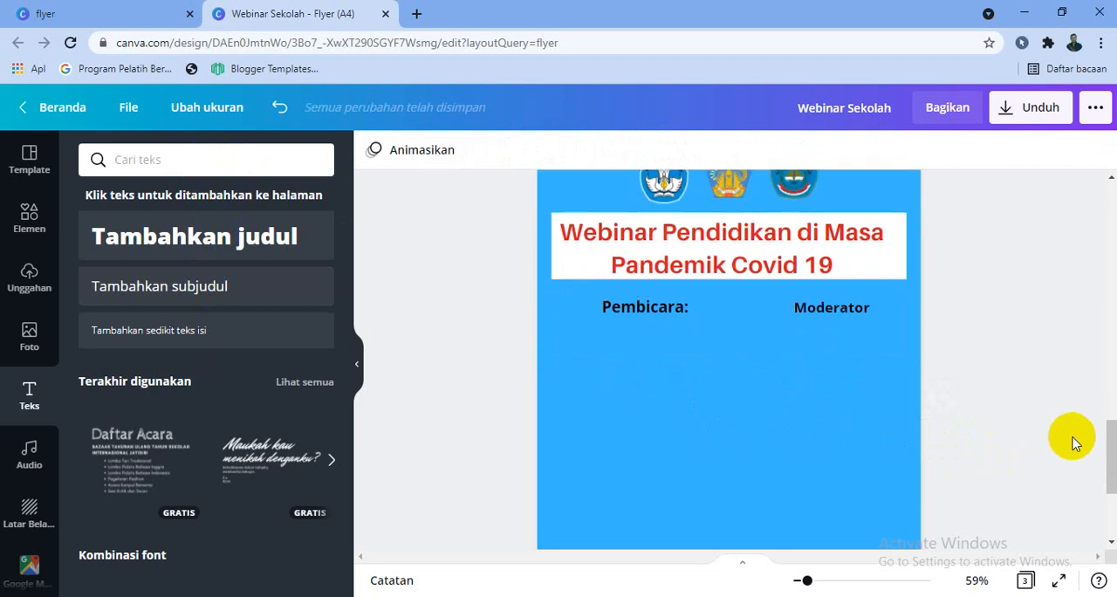
left_click(27, 218)
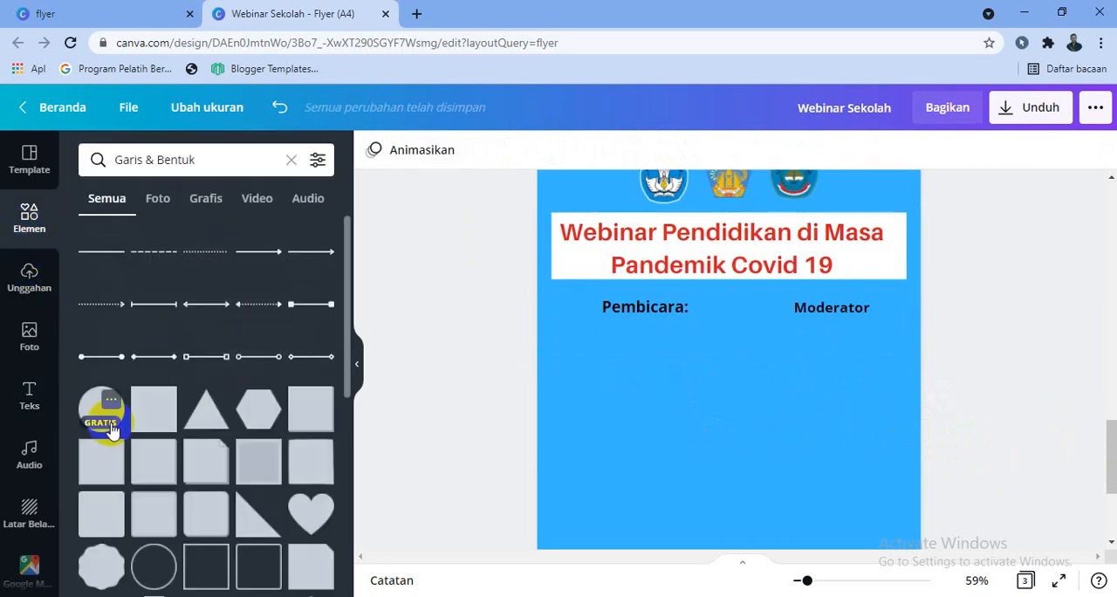
left_click(101, 425)
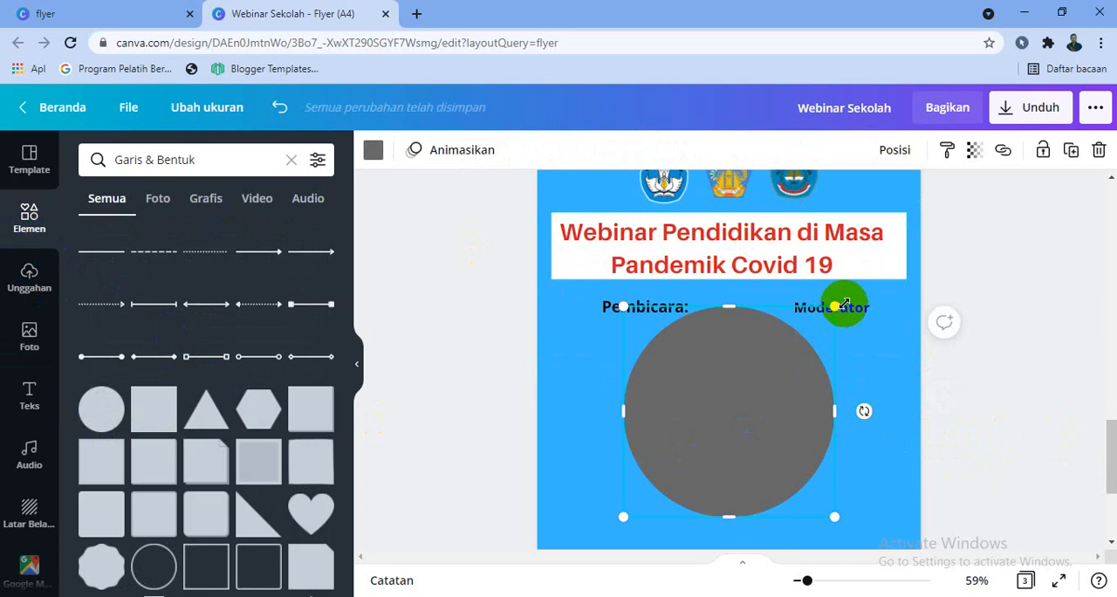
left_click_drag(837, 300, 611, 394)
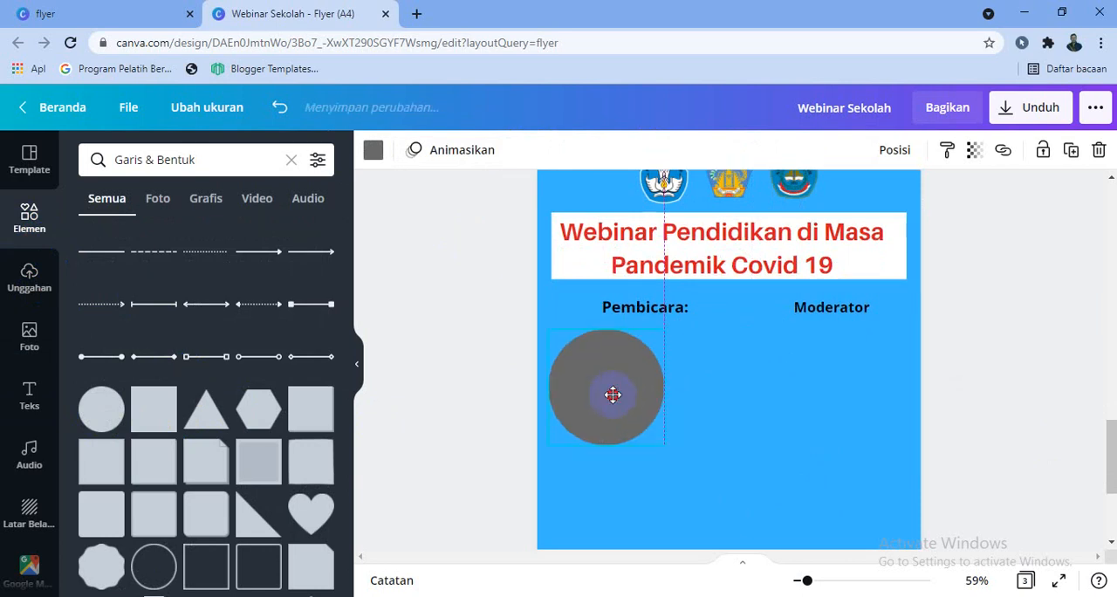
left_click_drag(652, 353, 613, 374)
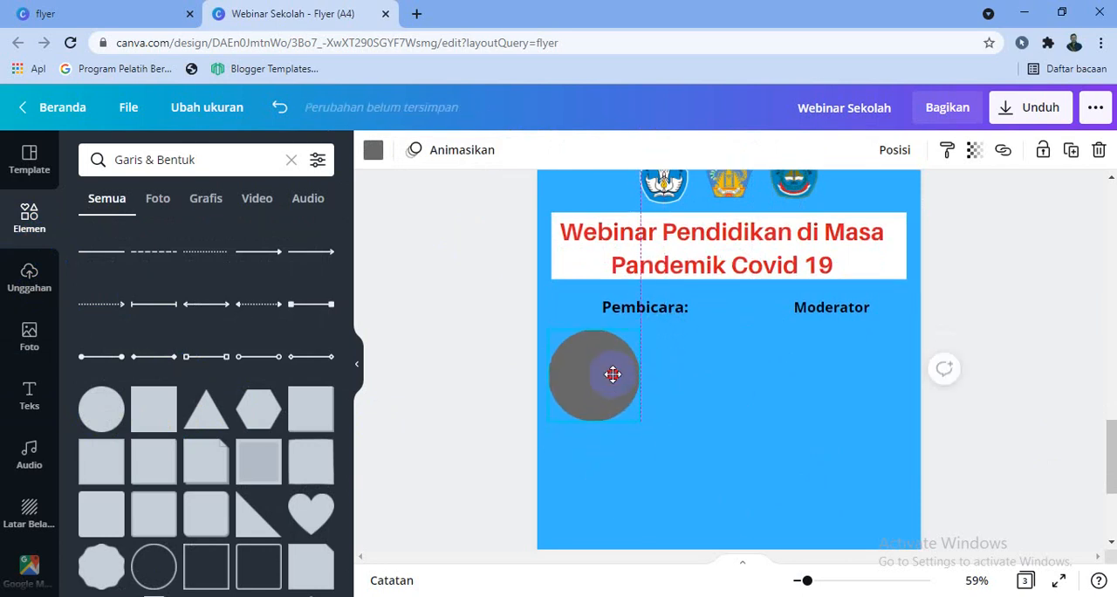
left_click_drag(645, 418, 516, 406)
Add a second circle of about the same size and place it to the right of the first one
left_click(111, 400)
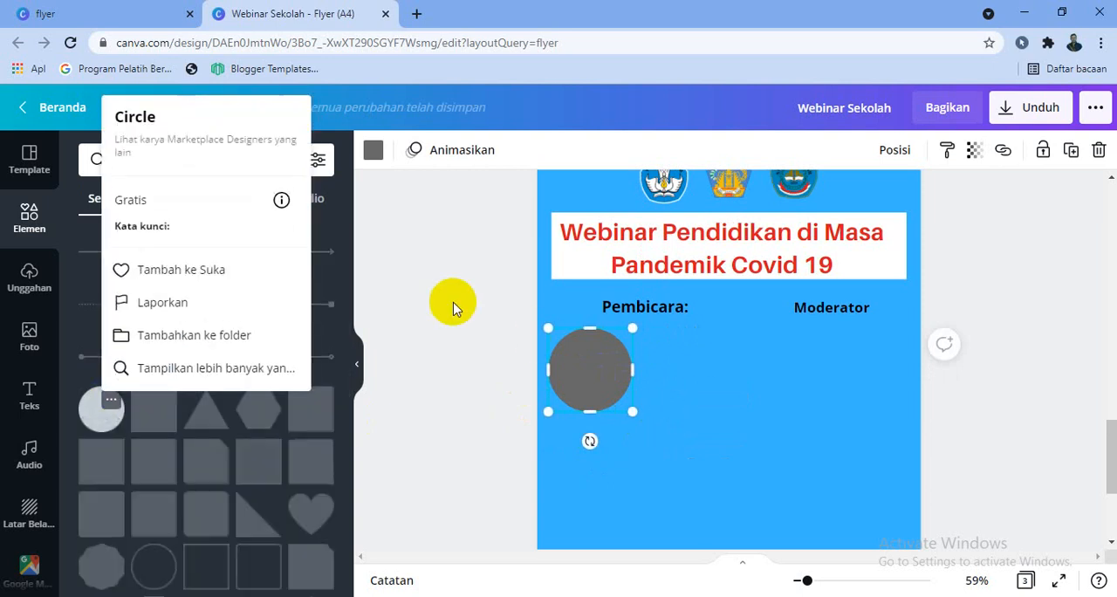
left_click(103, 423)
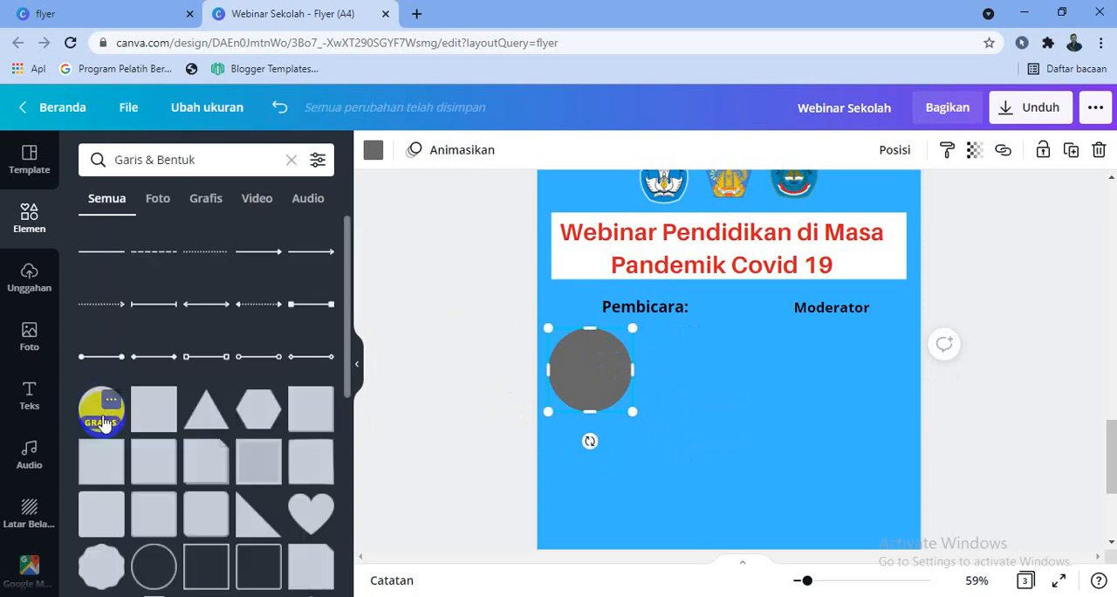
left_click(103, 422)
left_click_drag(618, 305, 679, 370)
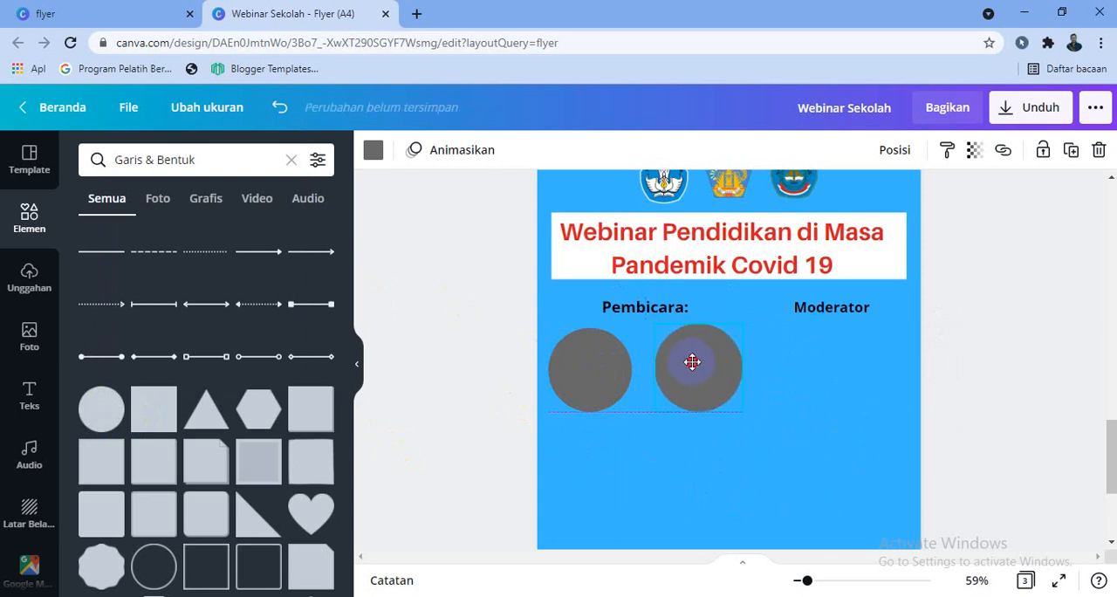
Fill the left circle with the dark blue from the middle logo colour row and the right circle with blue #0590d3
left_click(616, 374)
left_click(374, 149)
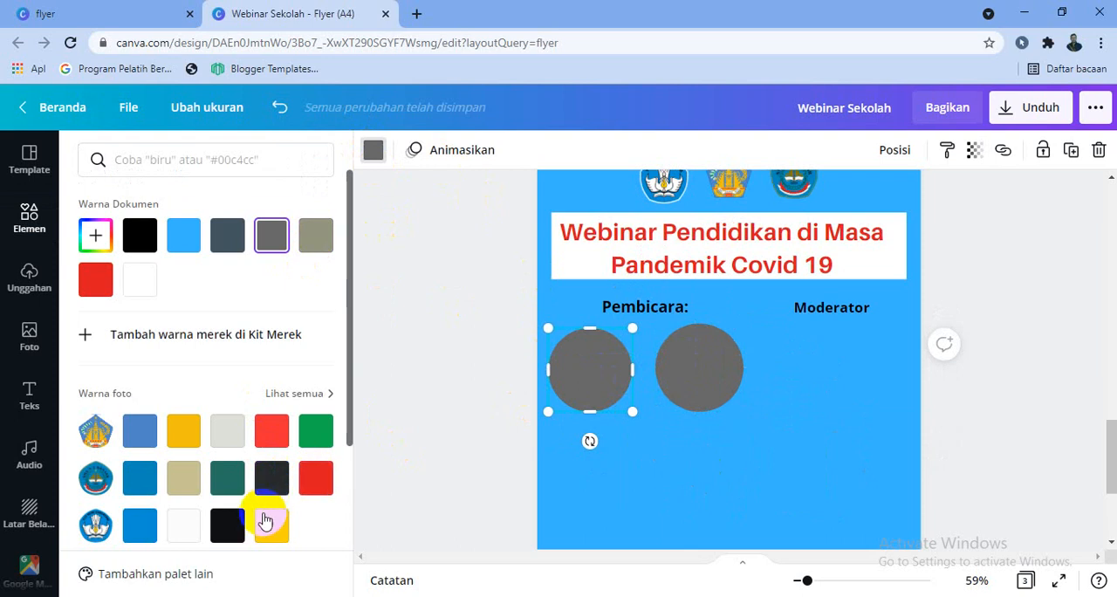
left_click(131, 484)
left_click(711, 379)
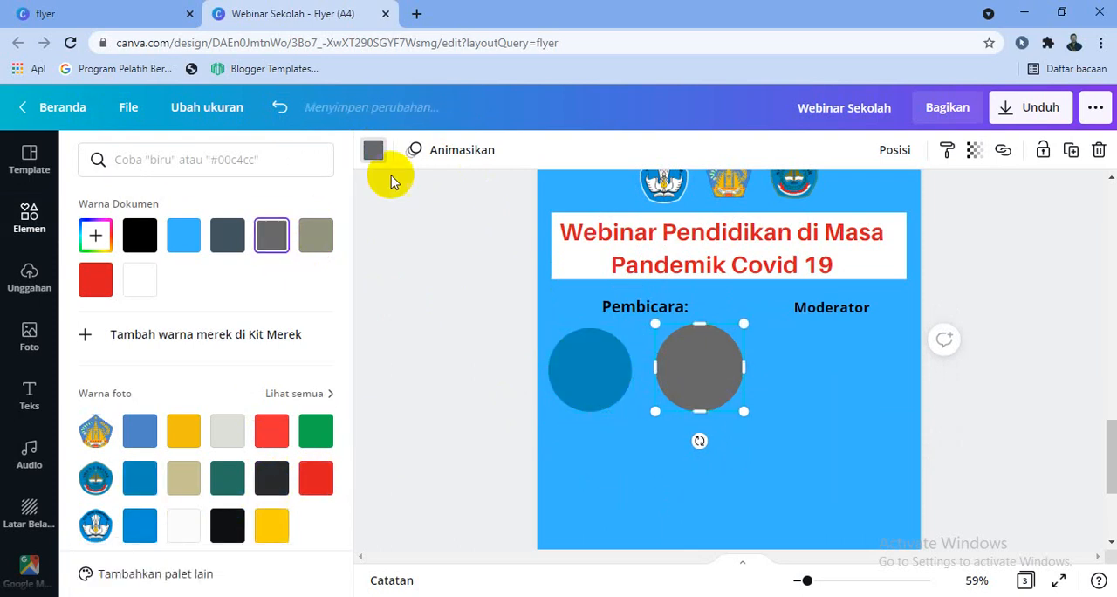
left_click(135, 528)
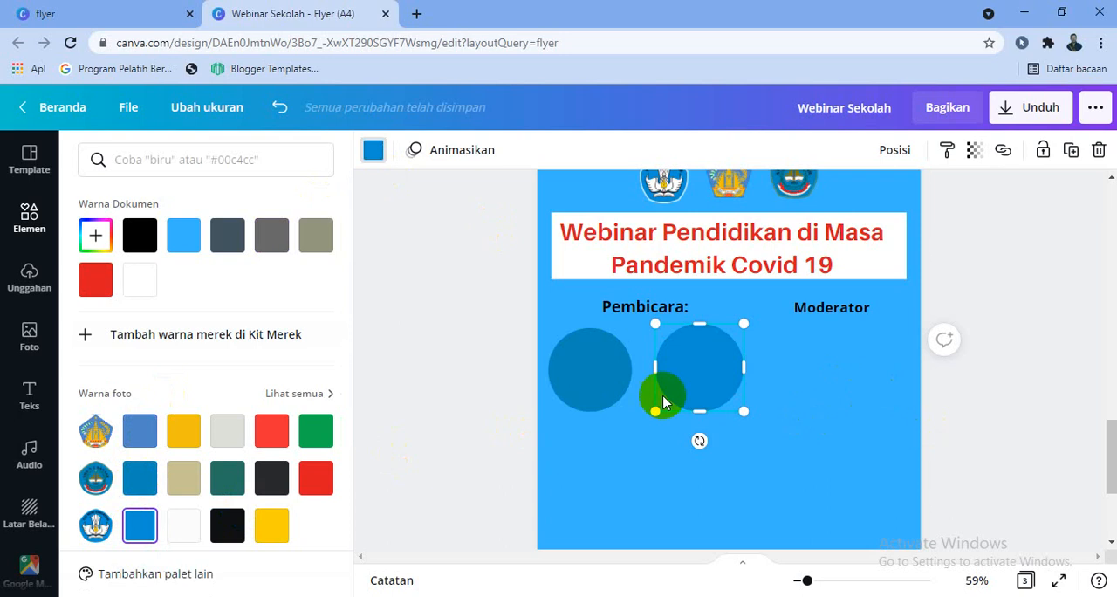
Add a third circle from the lines and shapes collection, shrink it and place it directly below "Moderator"
left_click(36, 237)
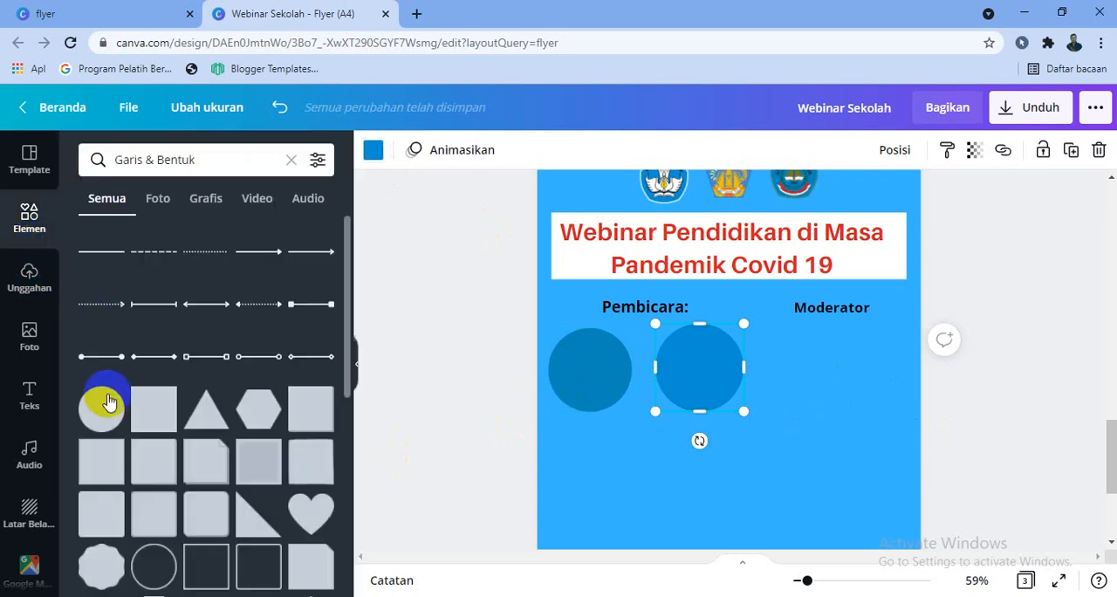
left_click(111, 402)
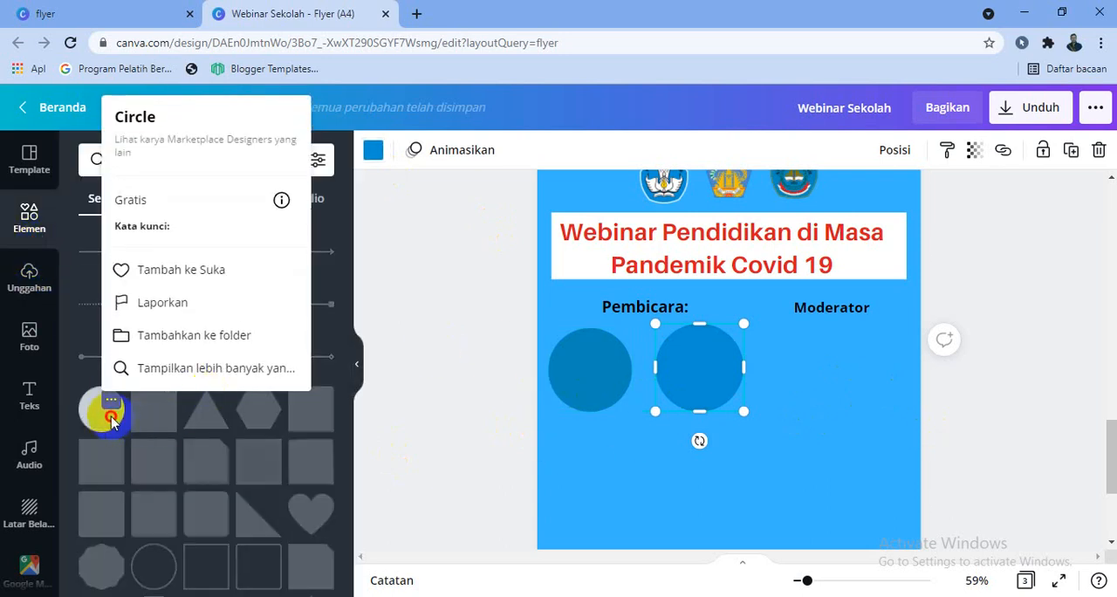
left_click(111, 419)
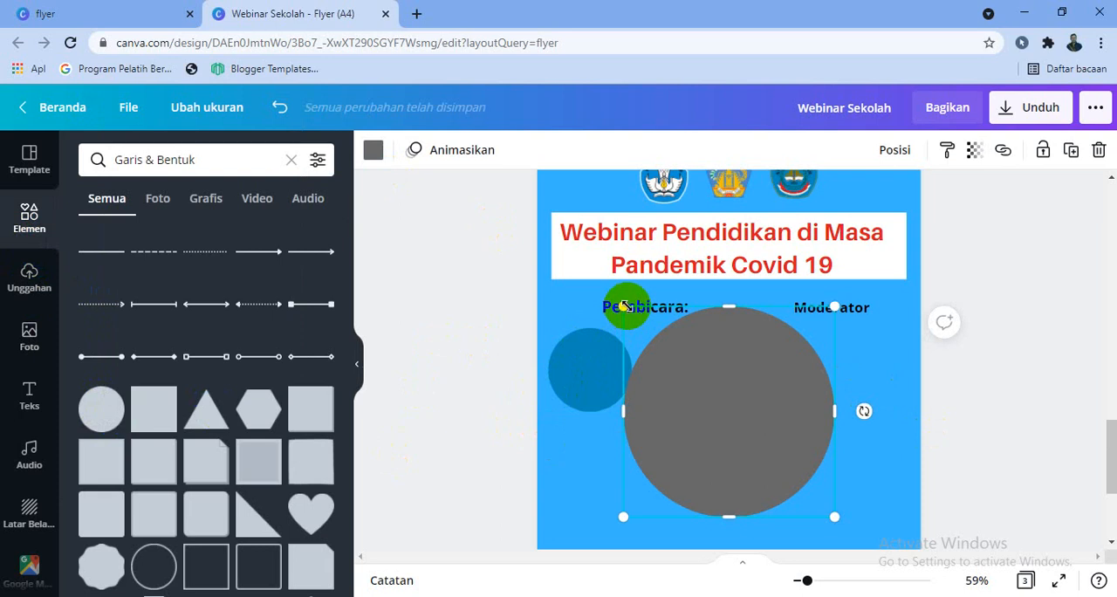
left_click_drag(624, 306, 726, 414)
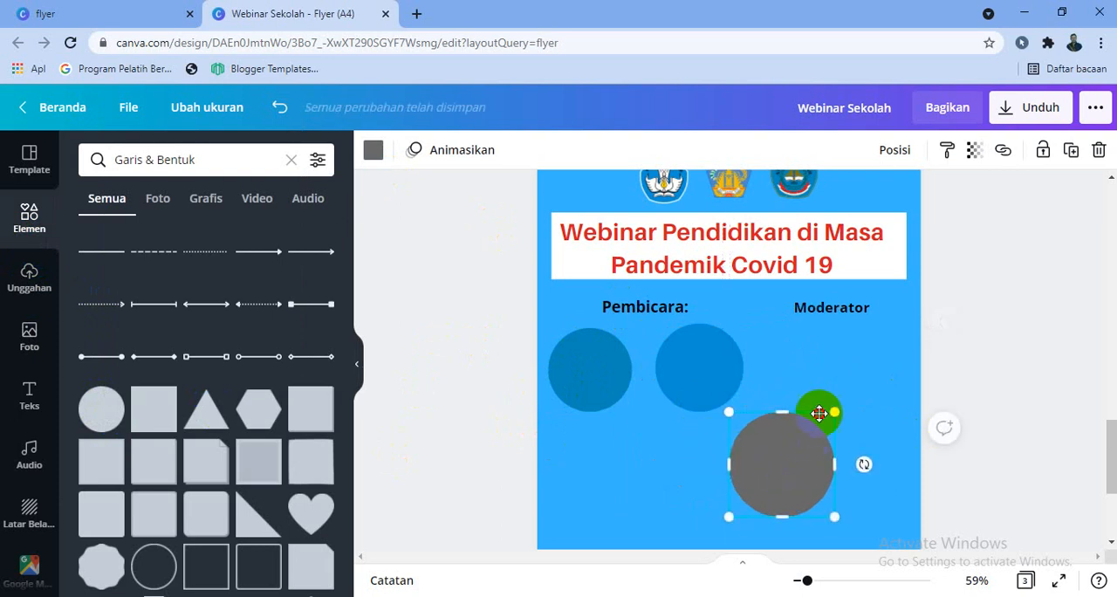
left_click_drag(818, 413, 846, 376)
left_click_drag(893, 319, 883, 331)
left_click_drag(846, 370, 837, 363)
Fill the circle below "Moderator" with the medium blue from the first logo's photo colours
left_click(375, 153)
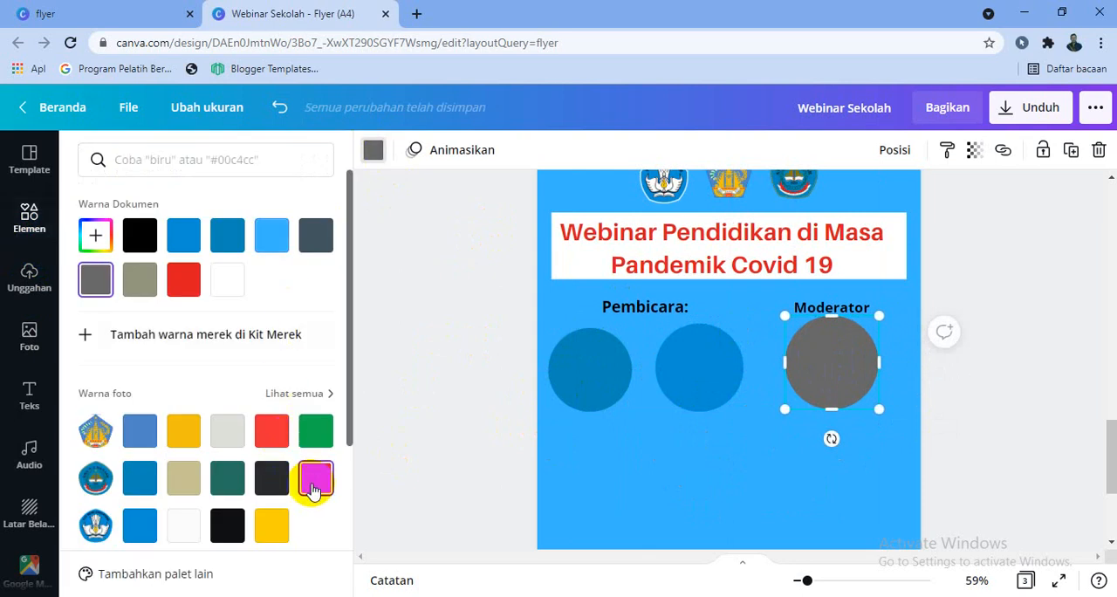
scroll(153, 511, "down", 1)
left_click(144, 351)
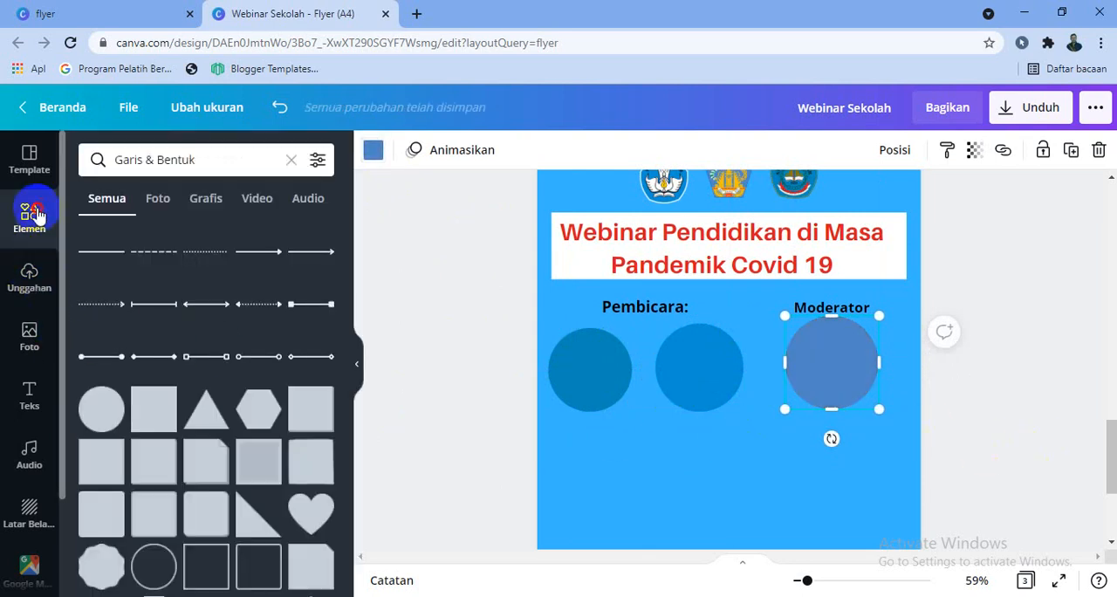
Search the elements for "bingkai", add the plain circular frame and fit it inside the left speaker circle
left_click(290, 160)
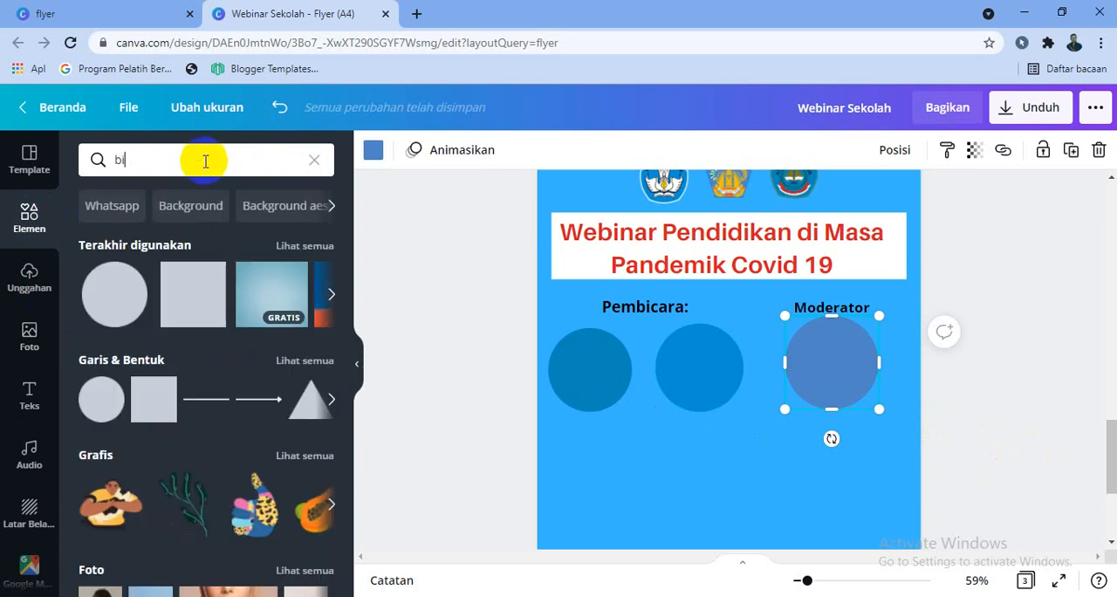
key("Return")
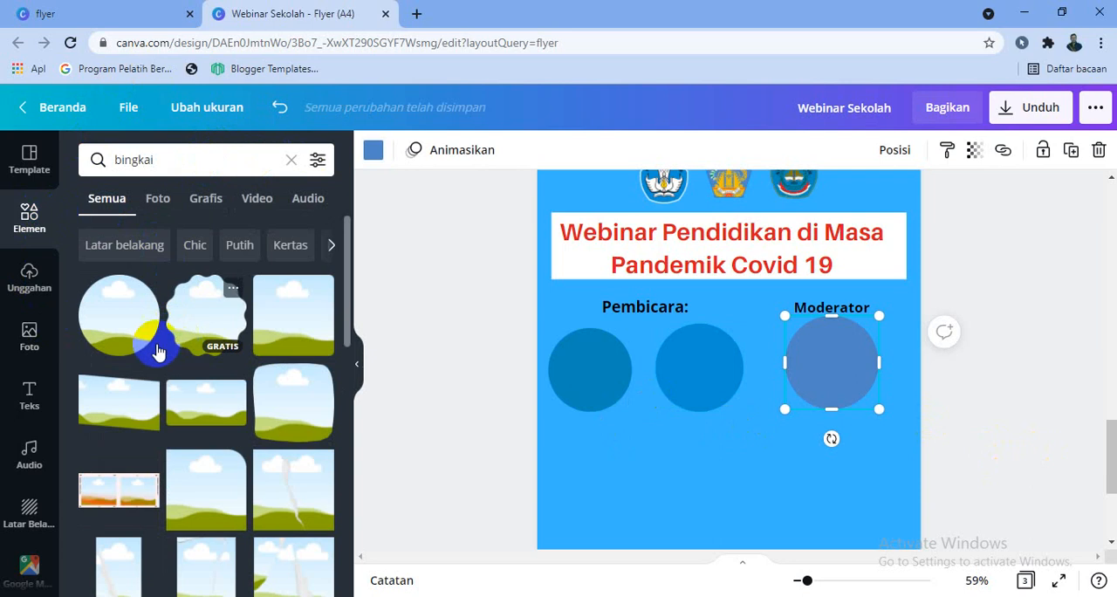
left_click(120, 330)
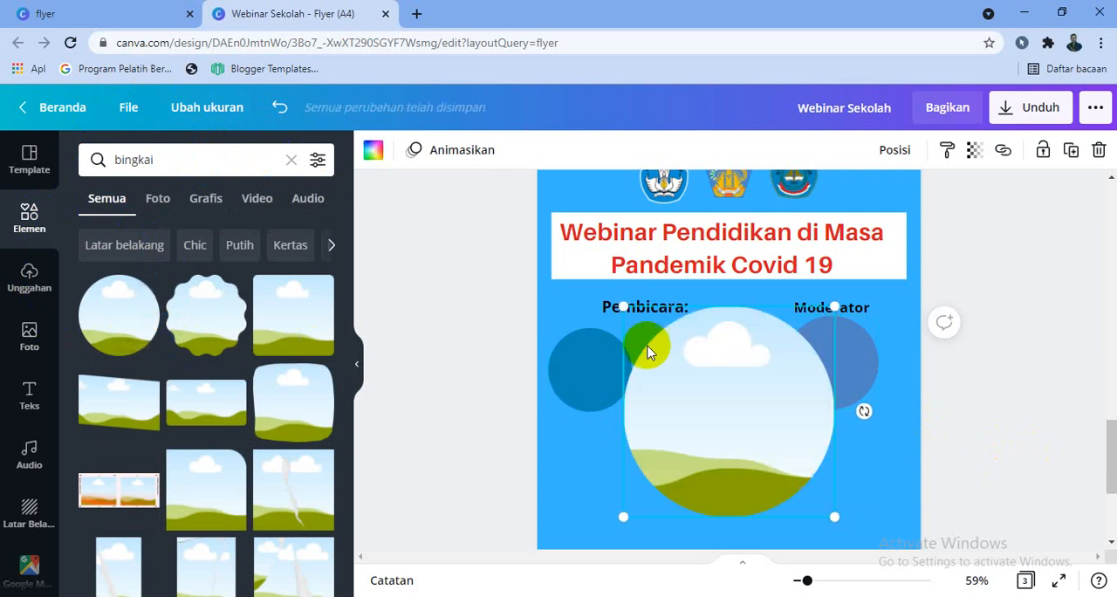
left_click_drag(843, 303, 706, 435)
left_click_drag(650, 485, 613, 450)
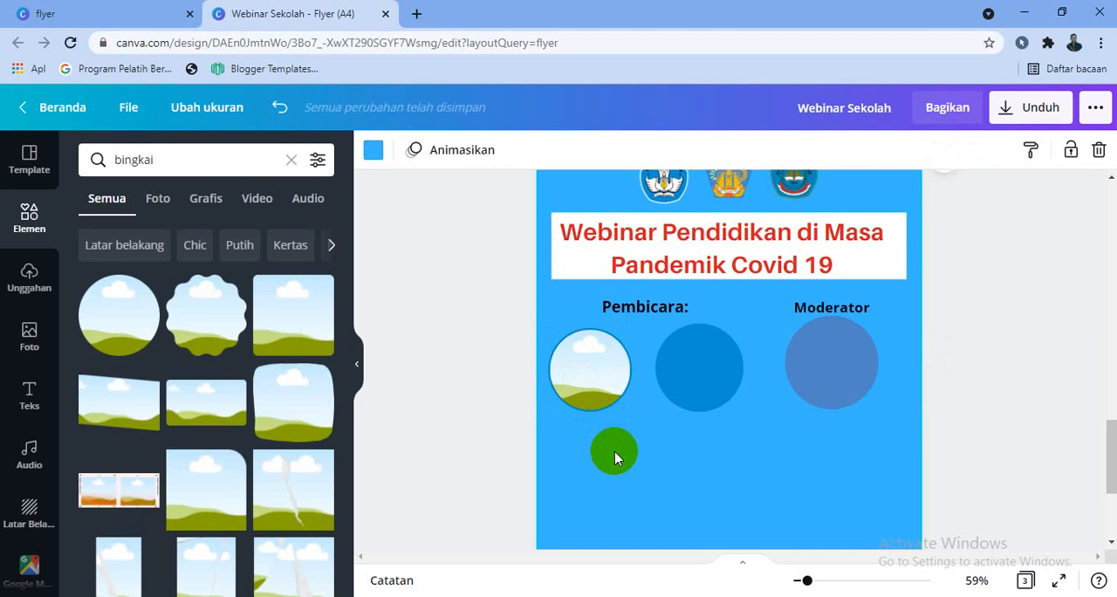
Add a second circular frame, shrink it and centre it inside the middle circle with a blue rim showing around it
left_click(600, 365)
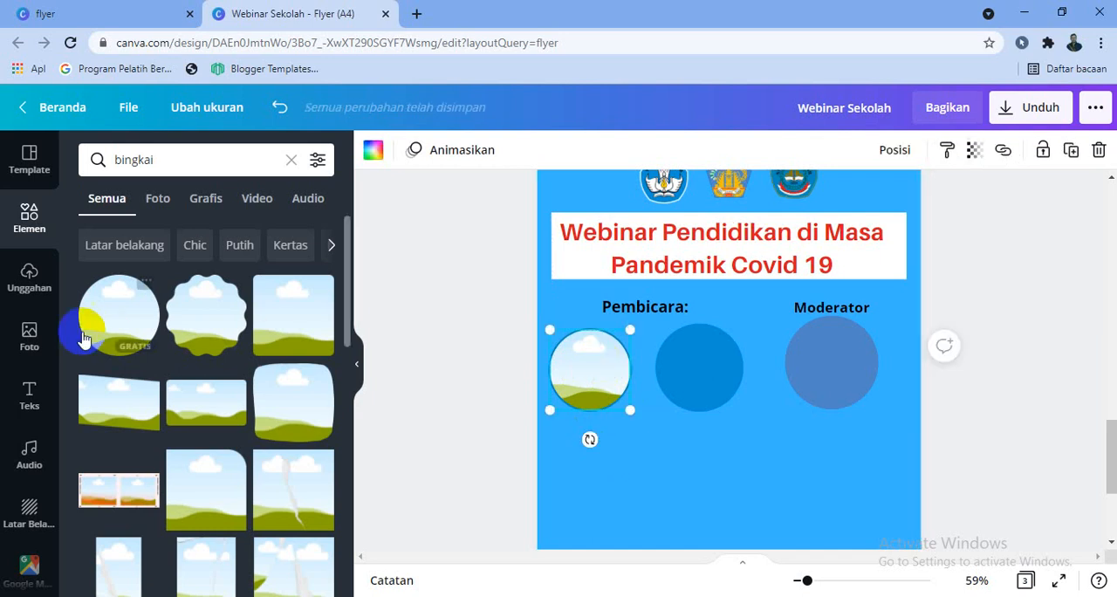
left_click(129, 324)
left_click_drag(834, 307, 701, 442)
left_click_drag(657, 479, 699, 363)
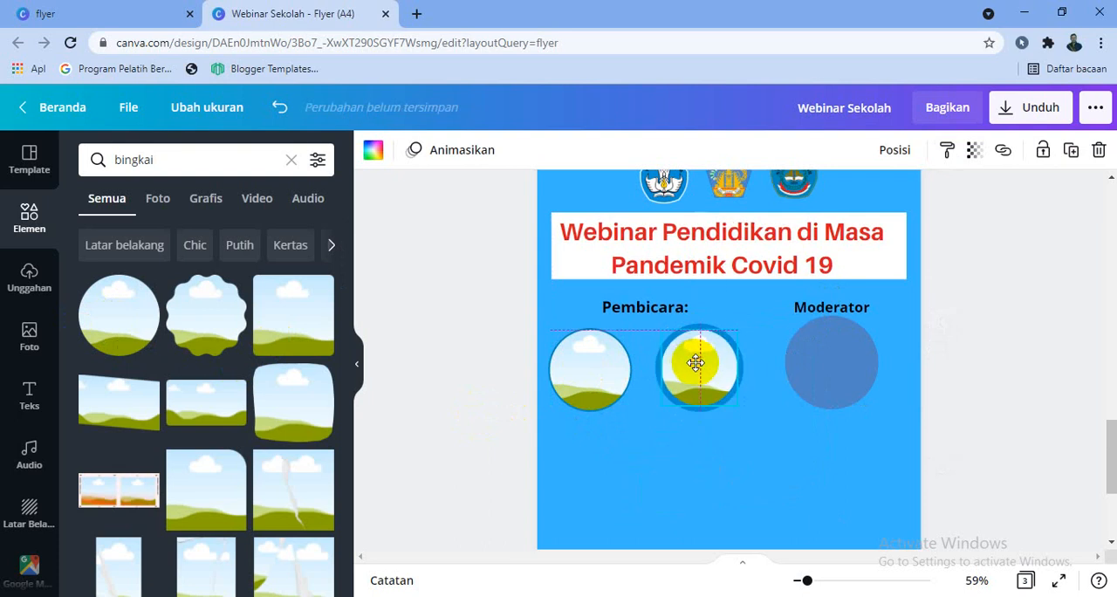
left_click_drag(733, 403, 712, 382)
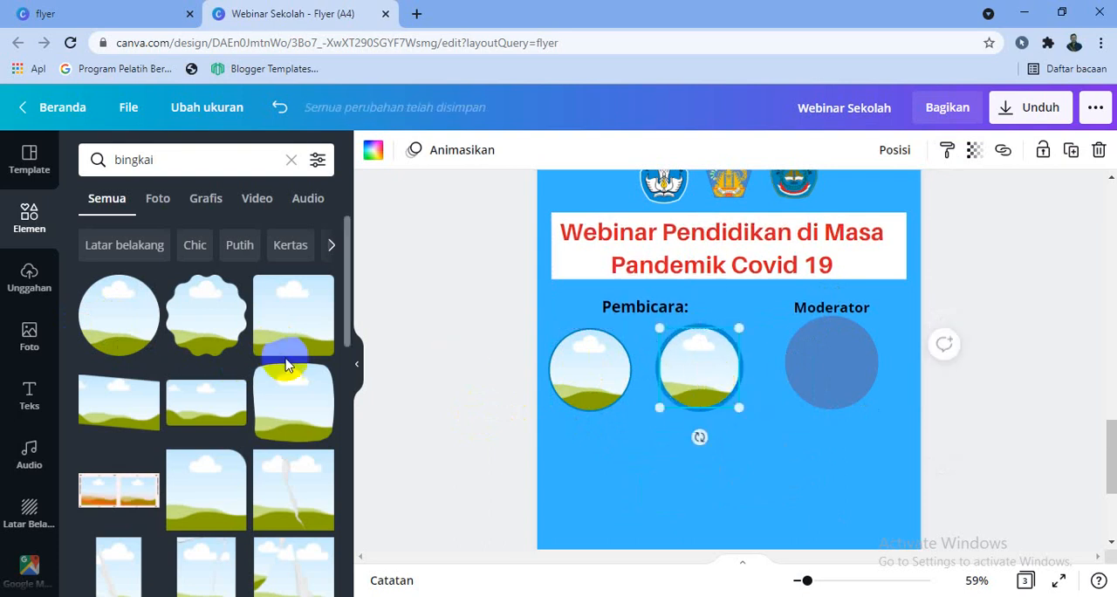
left_click(579, 511)
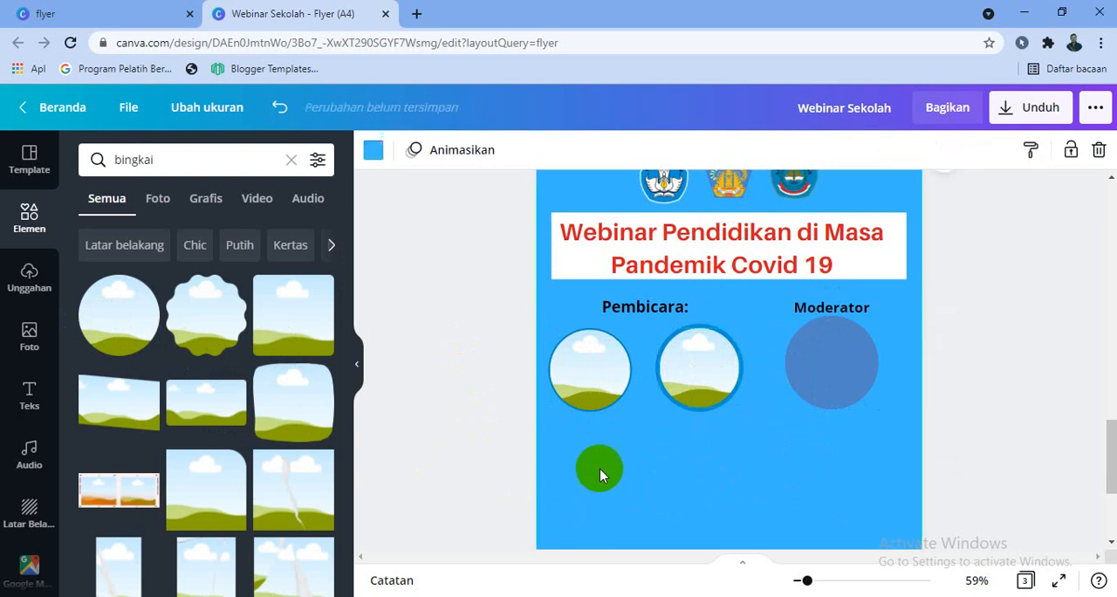
Shrink the left circular frame slightly and recentre it within its blue circle
left_click(599, 382)
left_click_drag(630, 406, 604, 375)
key("ctrl+z")
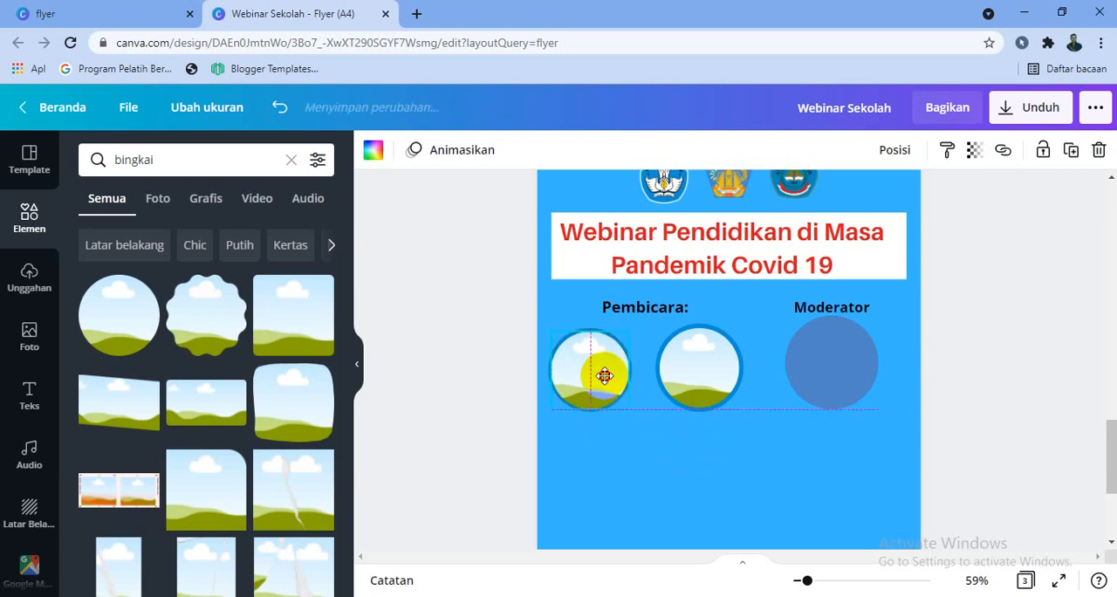
left_click(631, 461)
Duplicate the middle circular frame and centre the copy on the circle below "Moderator"
left_click(711, 393)
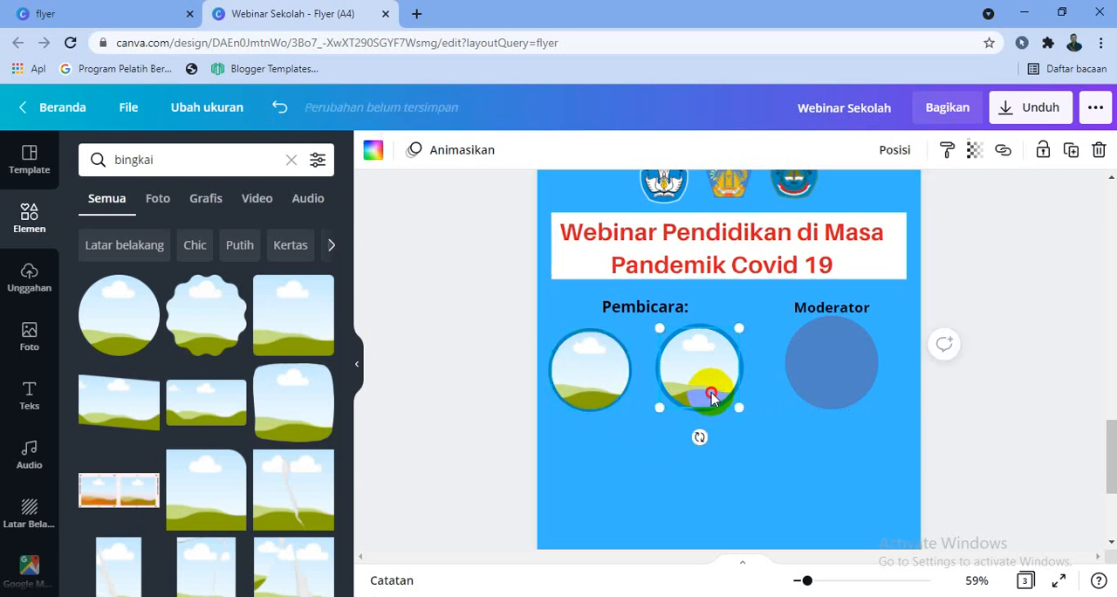
left_click(716, 439)
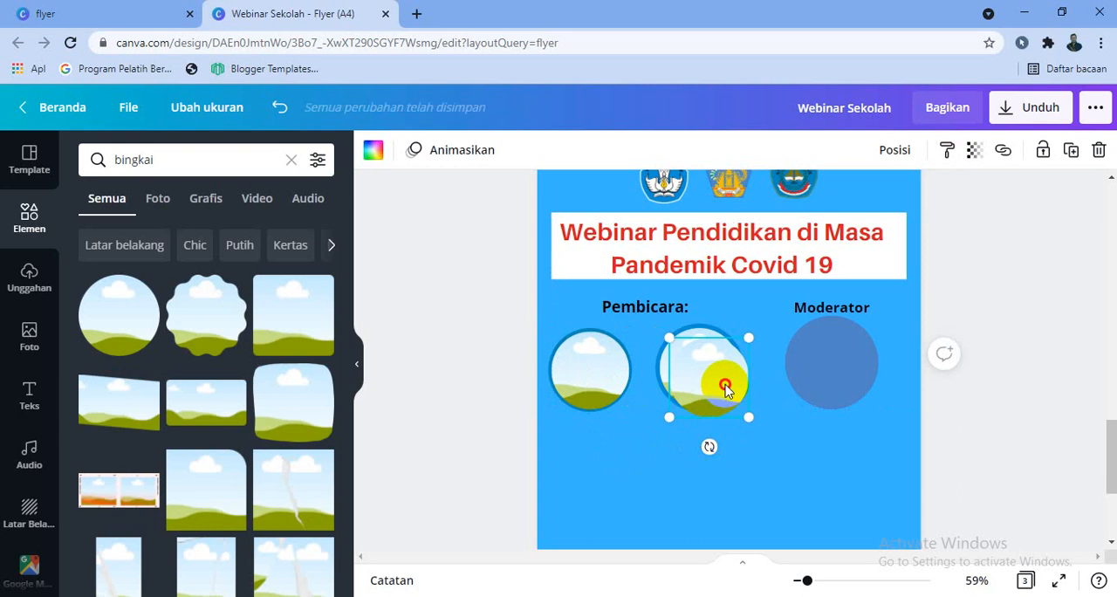
left_click_drag(723, 378, 848, 367)
left_click(965, 399)
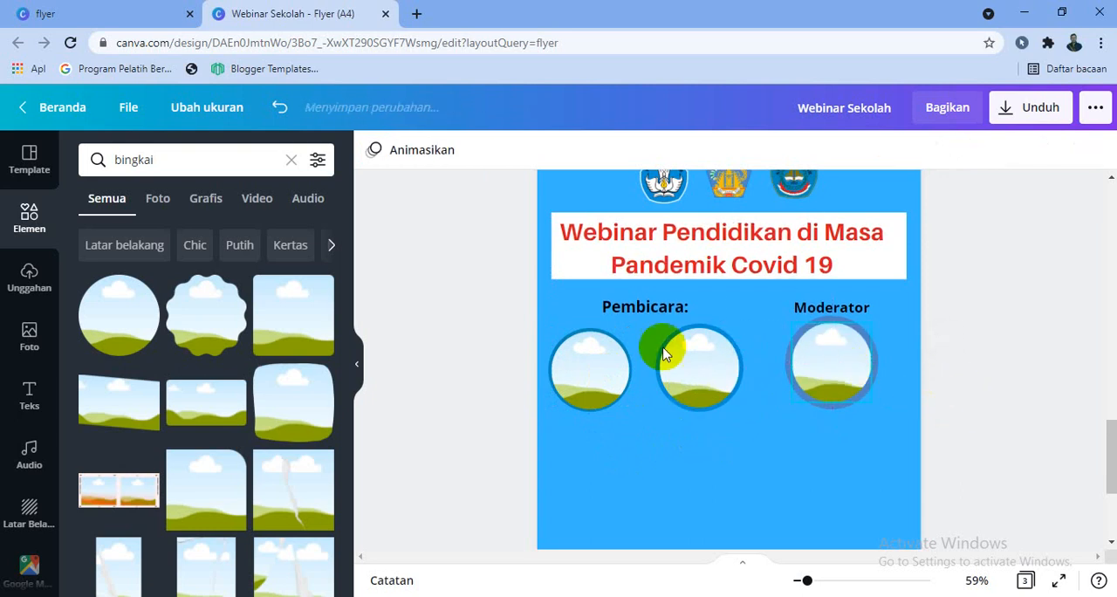
Upload the Elon Musk picture on the right of the two in the Downloads folder to the design's uploads
left_click(50, 277)
scroll(262, 314, "down", 10)
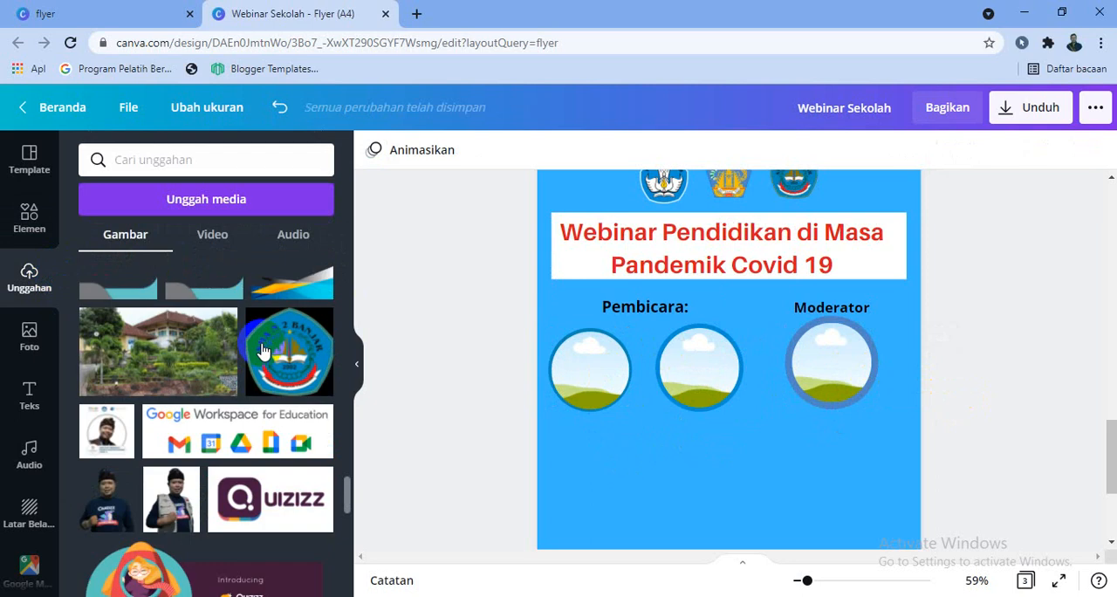
left_click(166, 199)
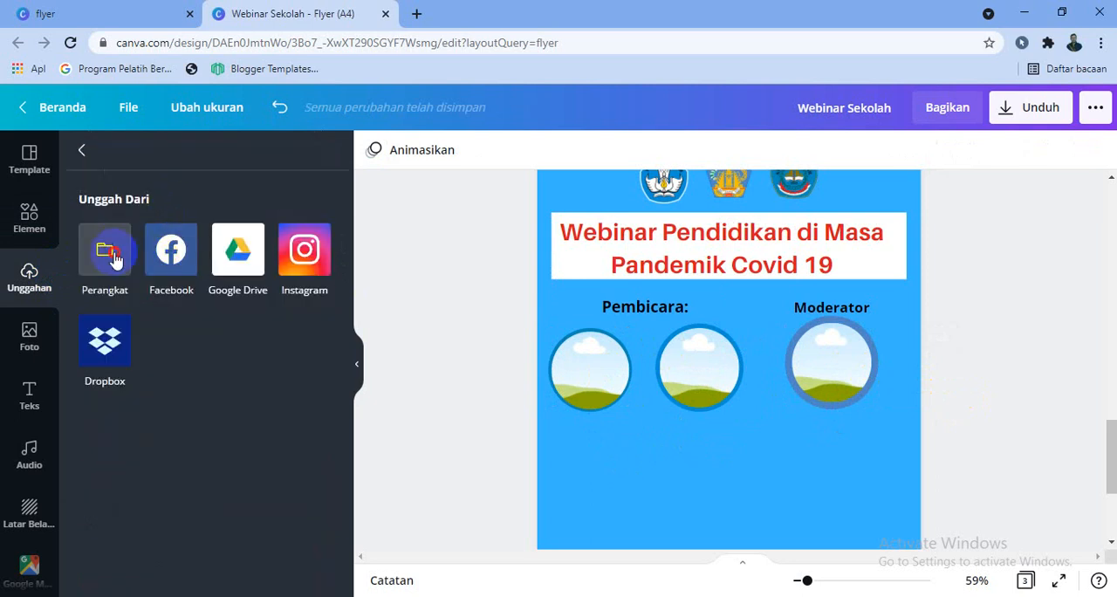
scroll(419, 280, "down", 10)
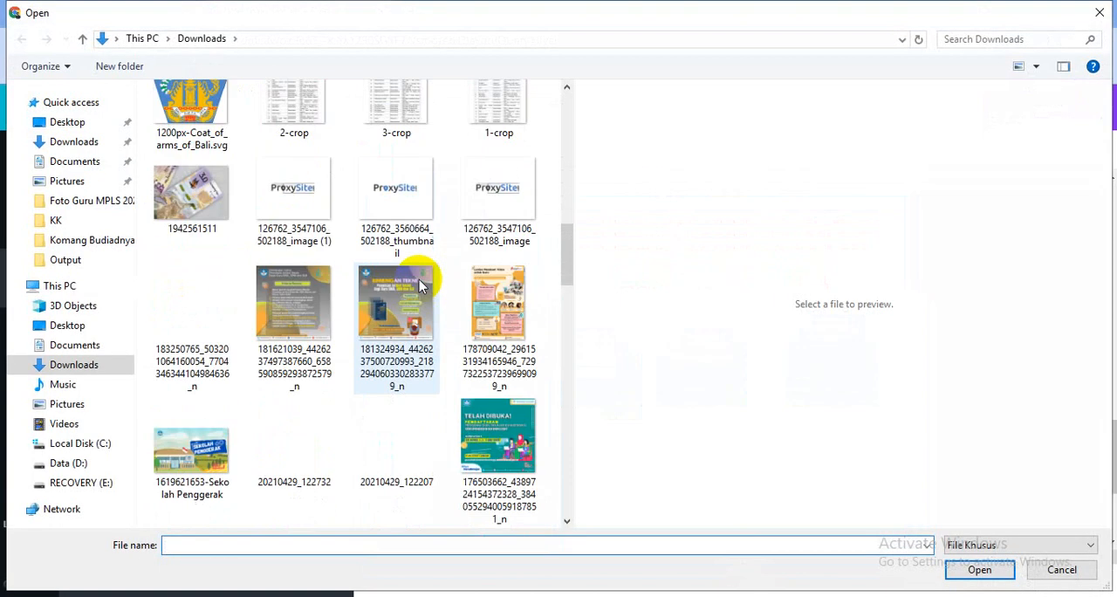
scroll(419, 280, "up", 8)
scroll(423, 340, "down", 10)
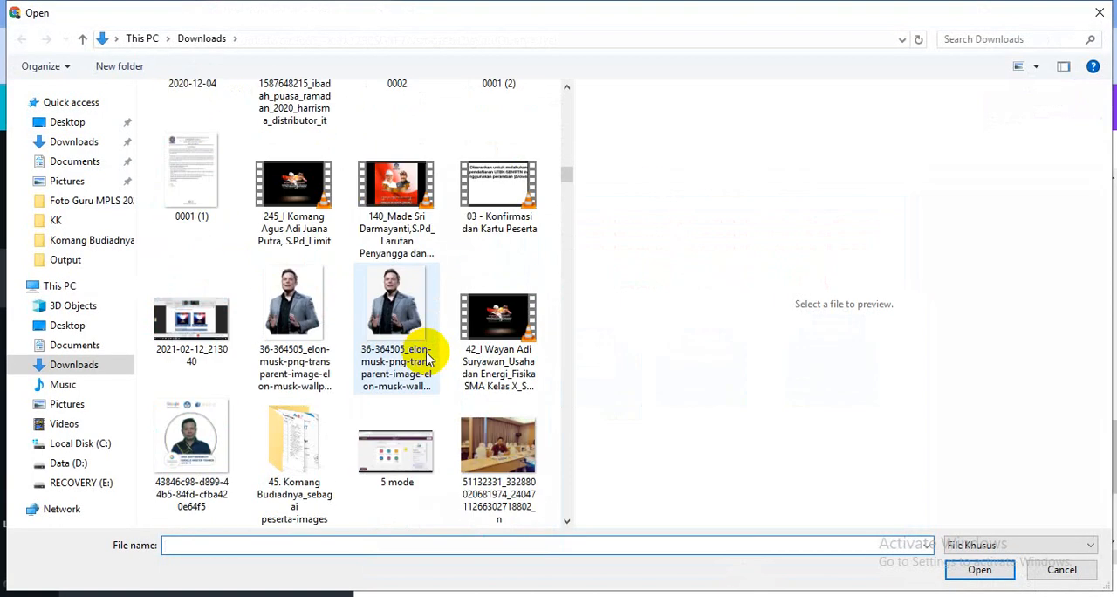
left_click(384, 307)
double_click(384, 307)
scroll(306, 323, "up", 8)
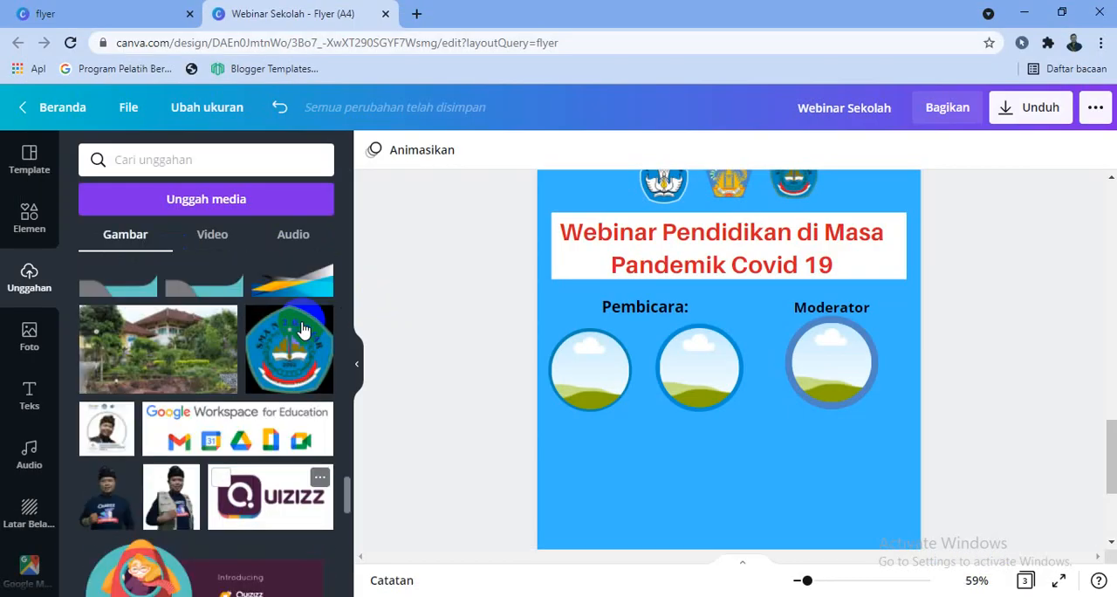
scroll(307, 324, "up", 10)
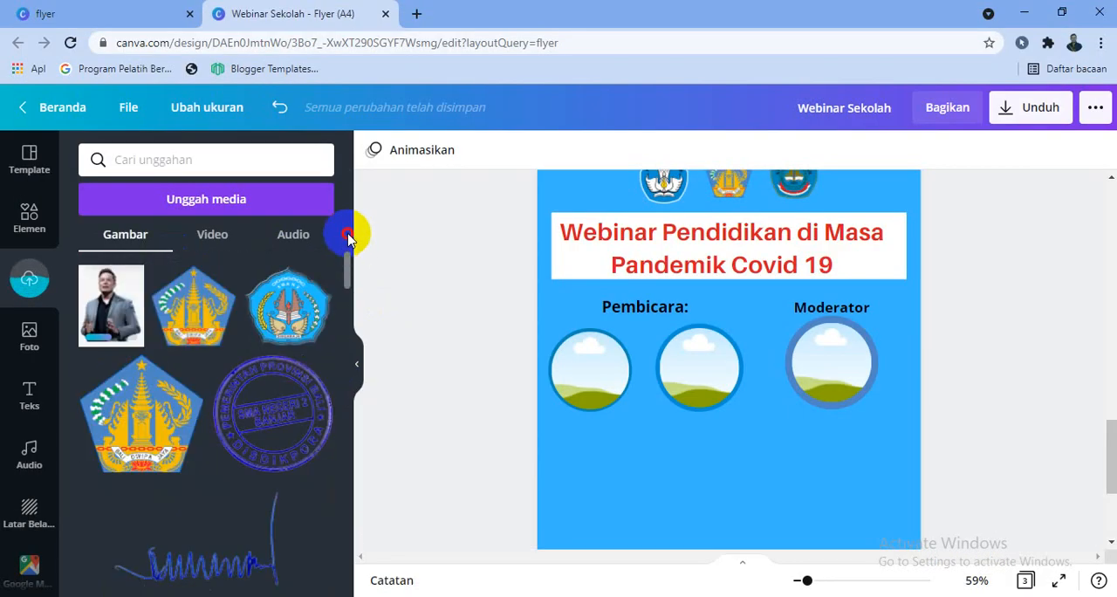
Add the uploaded cut-out photo of the man in glasses and a dark batik shirt to the left speaker frame
scroll(319, 323, "down", 5)
scroll(199, 386, "down", 3)
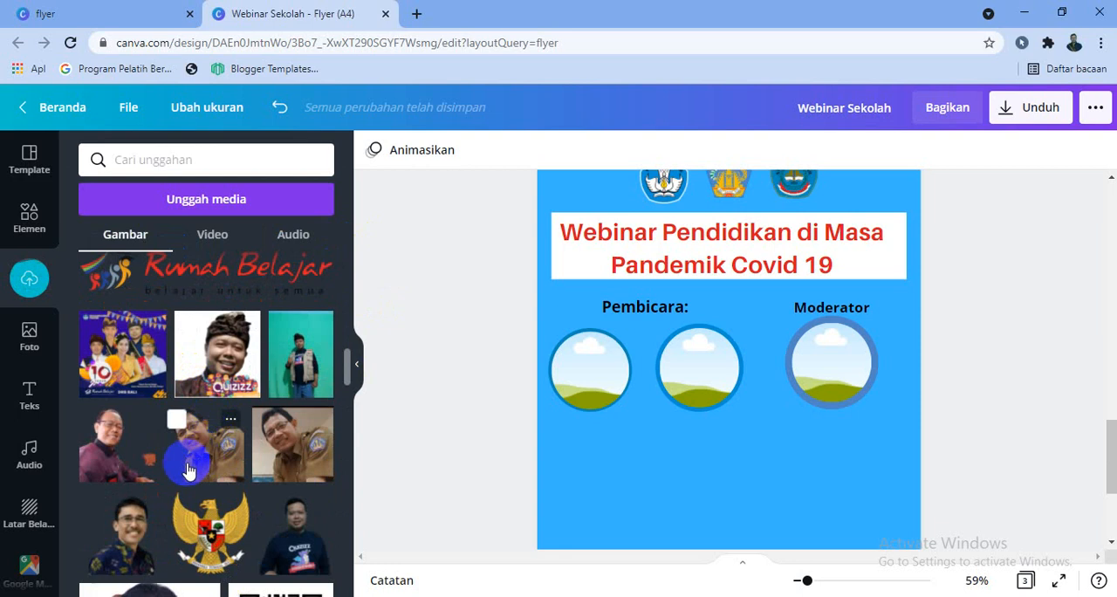
left_click(142, 538)
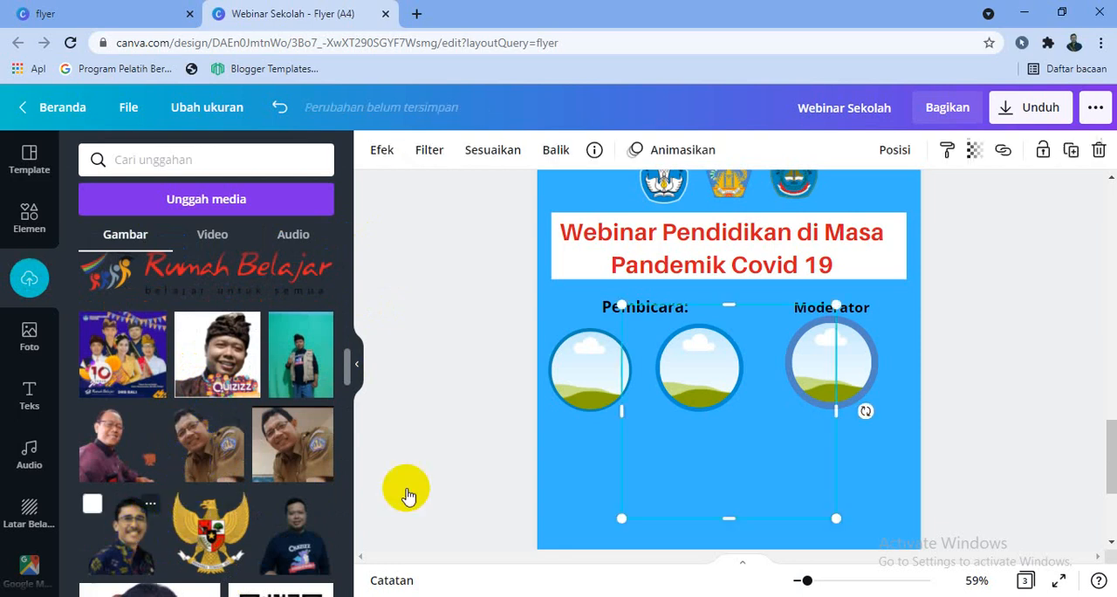
left_click_drag(836, 308, 605, 390)
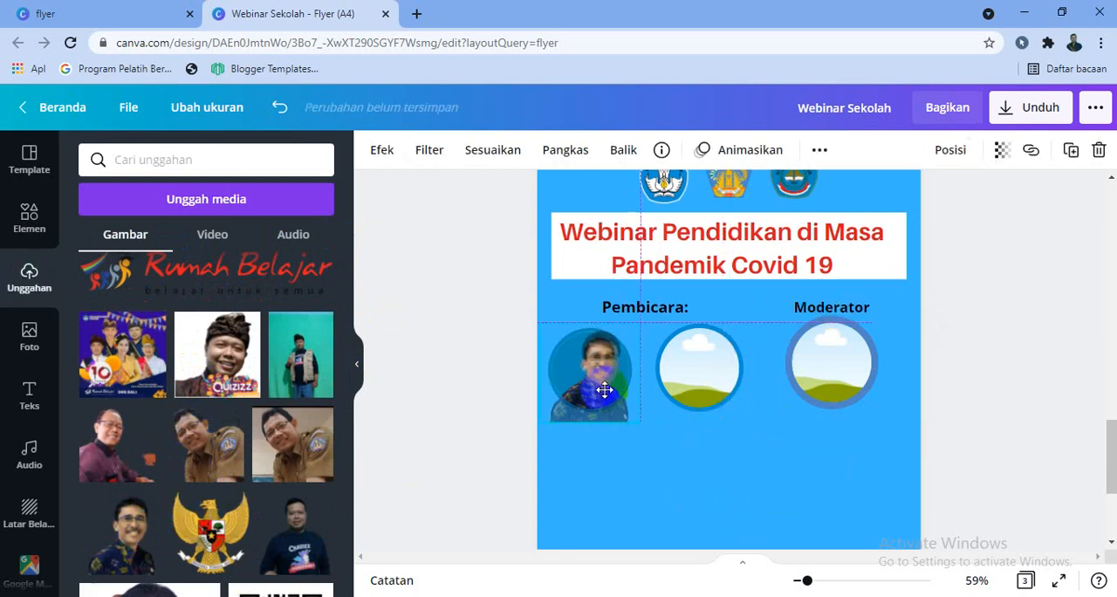
Add the uploaded cut-out photo of the man in the brown uniform, shrink it and drop it into the middle speaker frame
left_click(203, 454)
left_click_drag(620, 307, 701, 439)
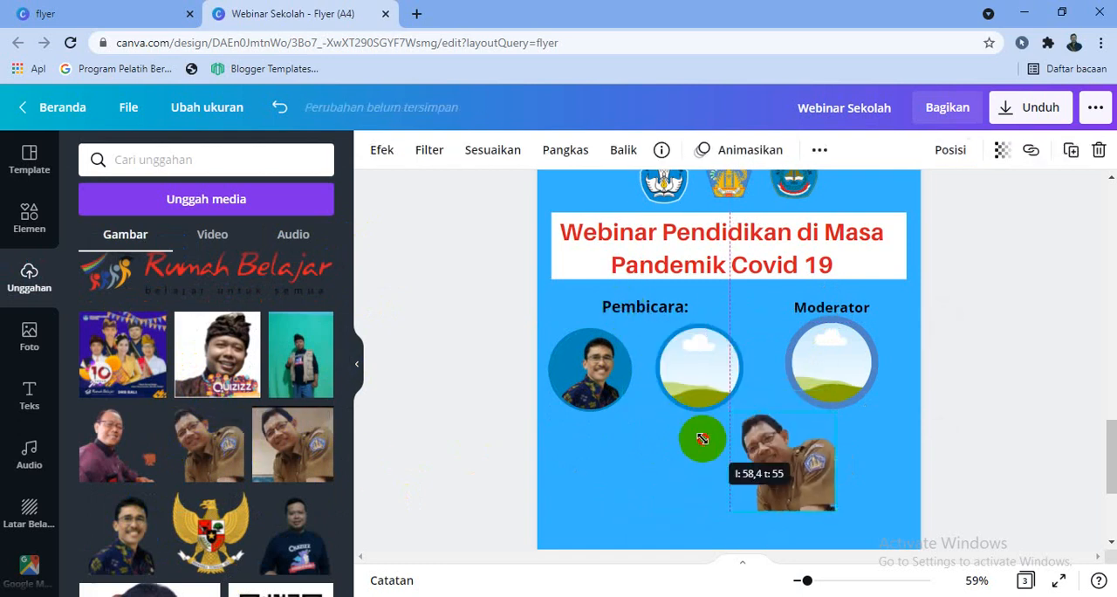
left_click_drag(795, 484, 700, 434)
left_click(638, 470)
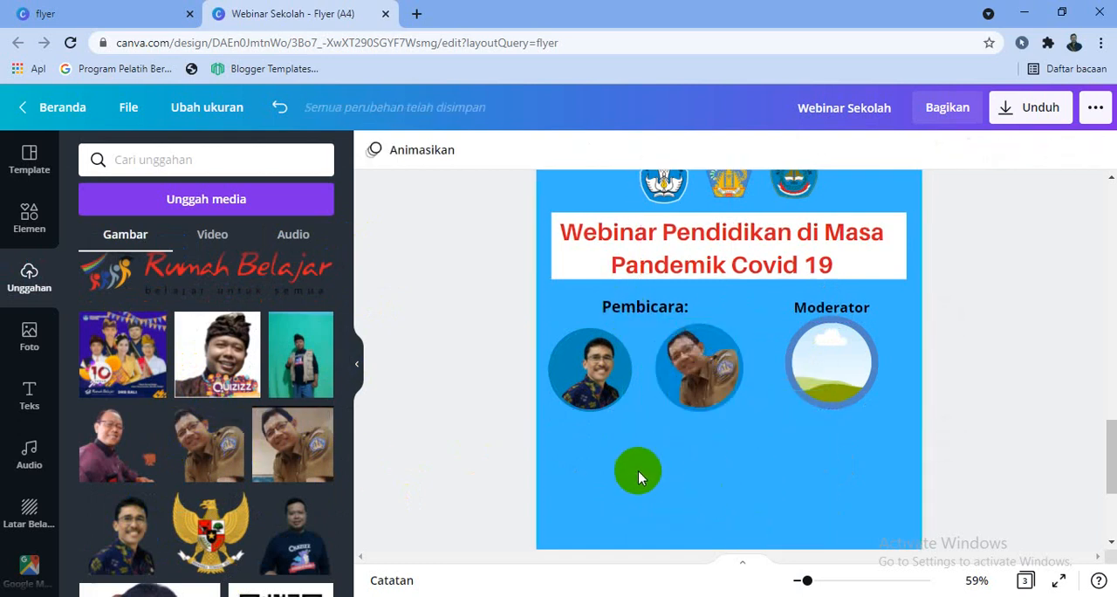
Add the uploaded cut-out photo of the man wearing a patterned headcloth, shrink it and drop it into the moderator frame
scroll(271, 493, "down", 10)
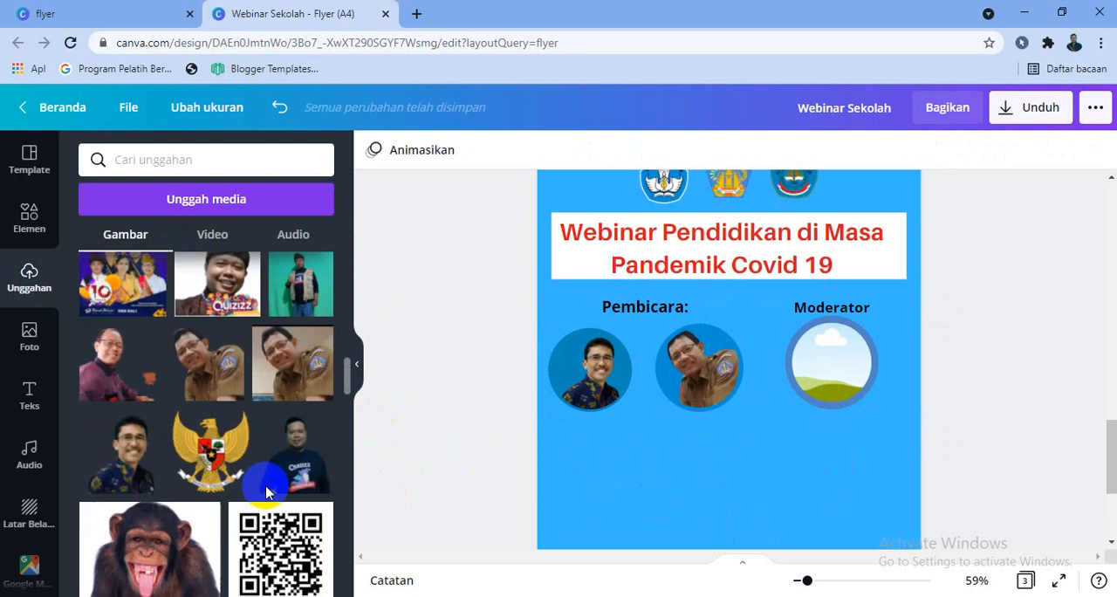
left_click(306, 356)
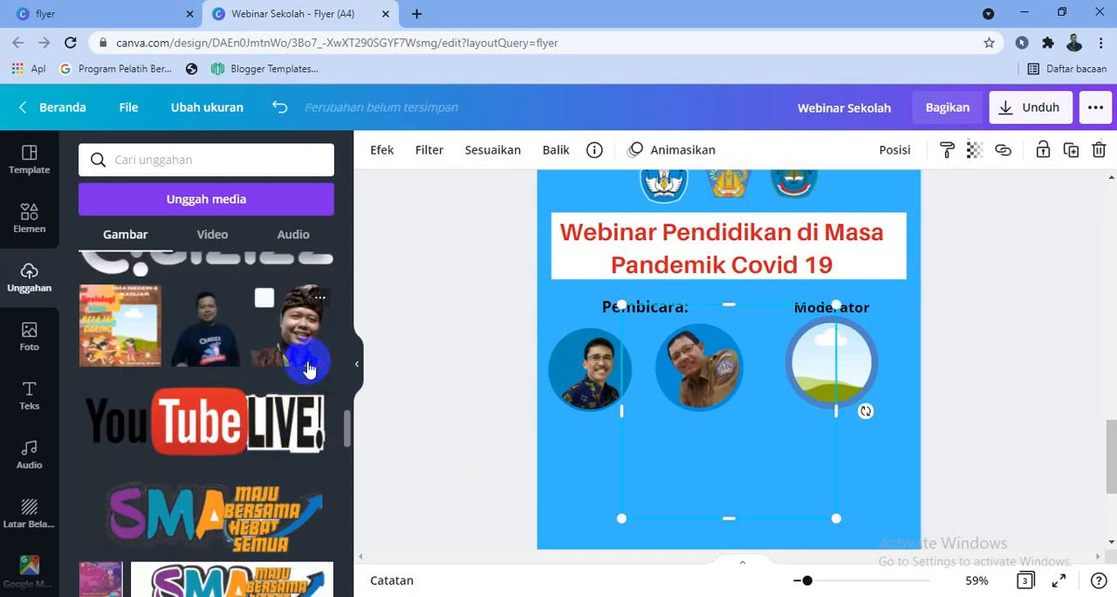
left_click_drag(624, 300, 742, 429)
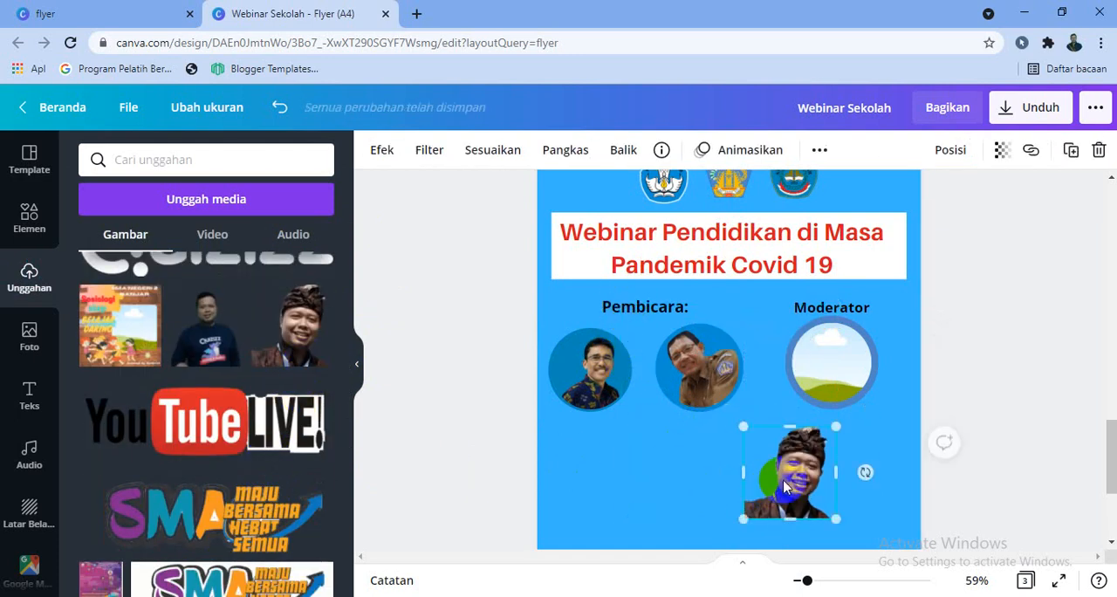
left_click_drag(783, 476, 856, 387)
left_click(1036, 436)
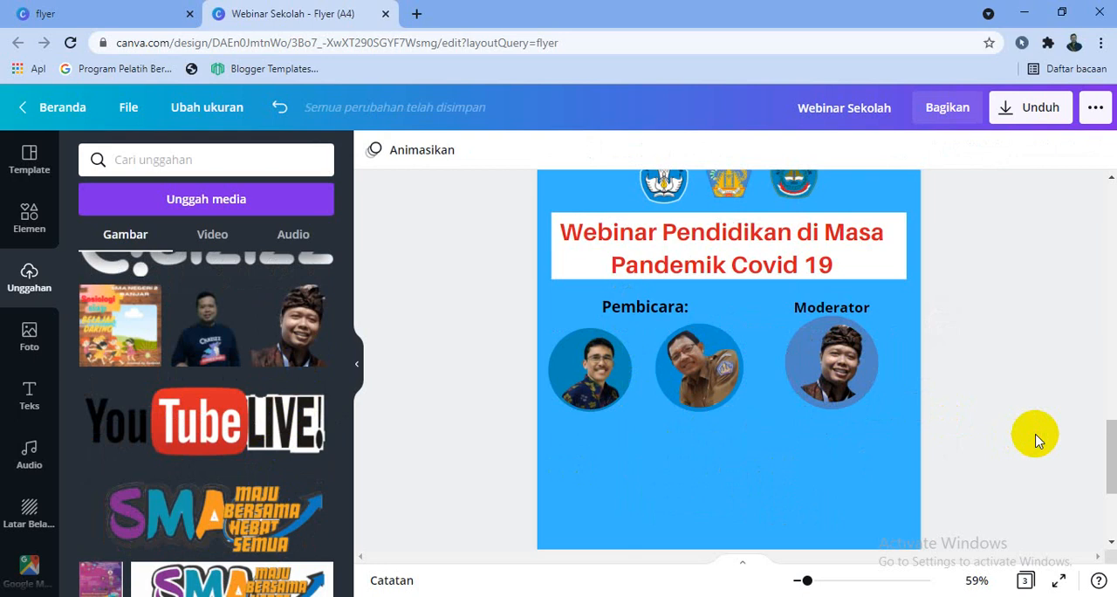
Add a subheading text with the left speaker's full name, including the titles Drs. and M.Pd, below the photos on page 3
scroll(1035, 436, "down", 2)
left_click(30, 335)
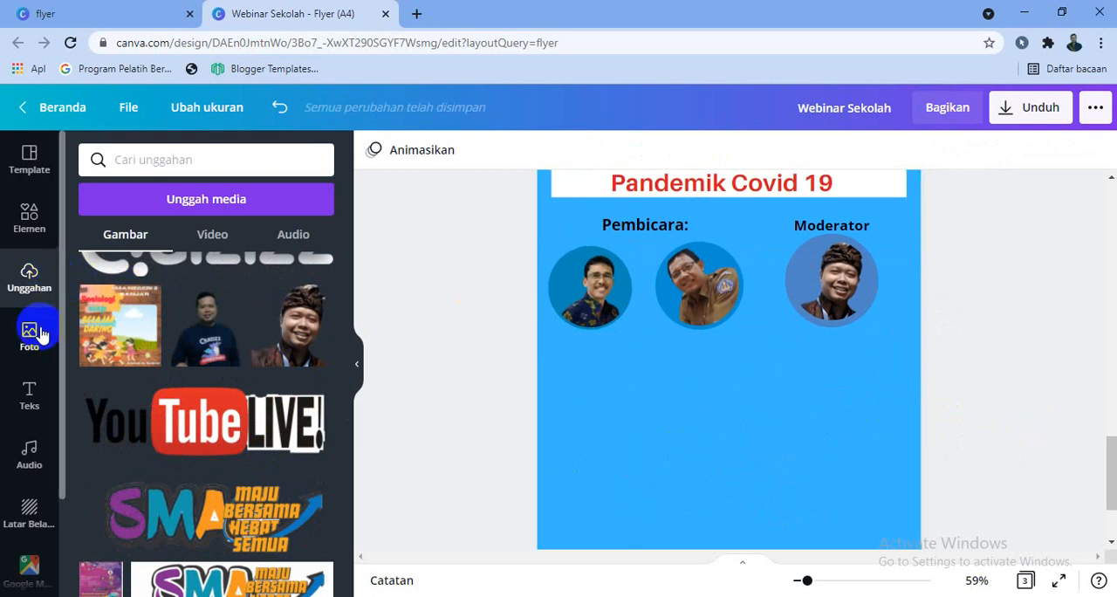
left_click(29, 397)
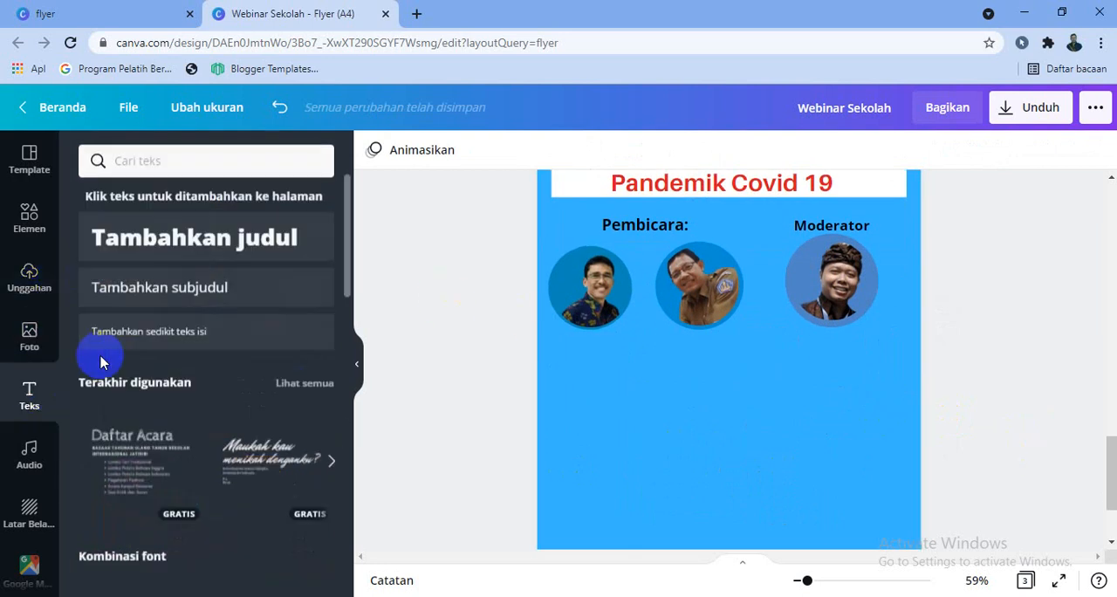
left_click(160, 306)
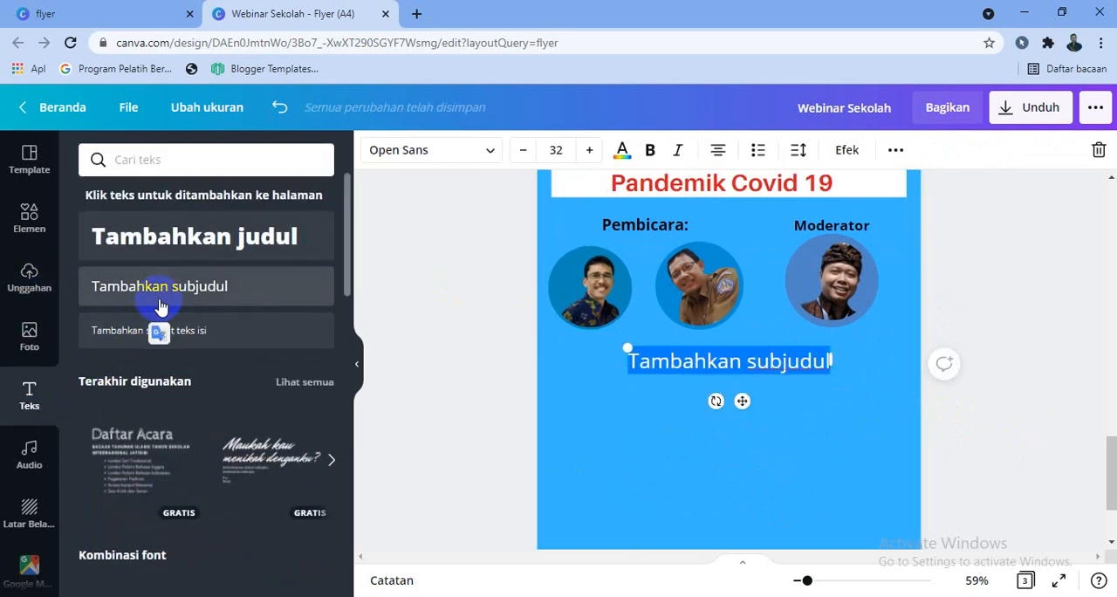
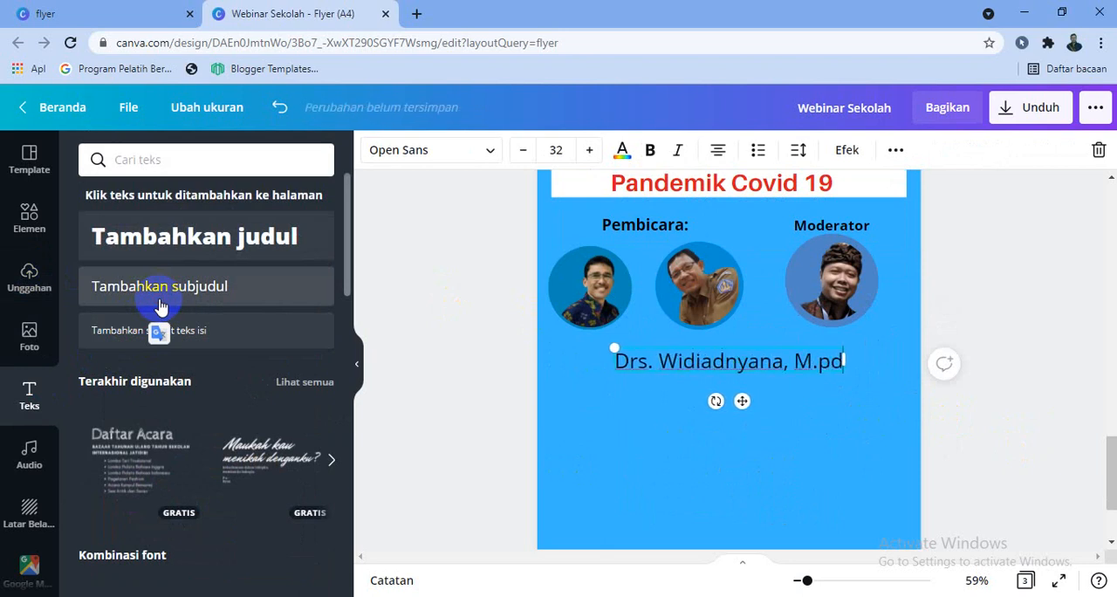
type("Pd")
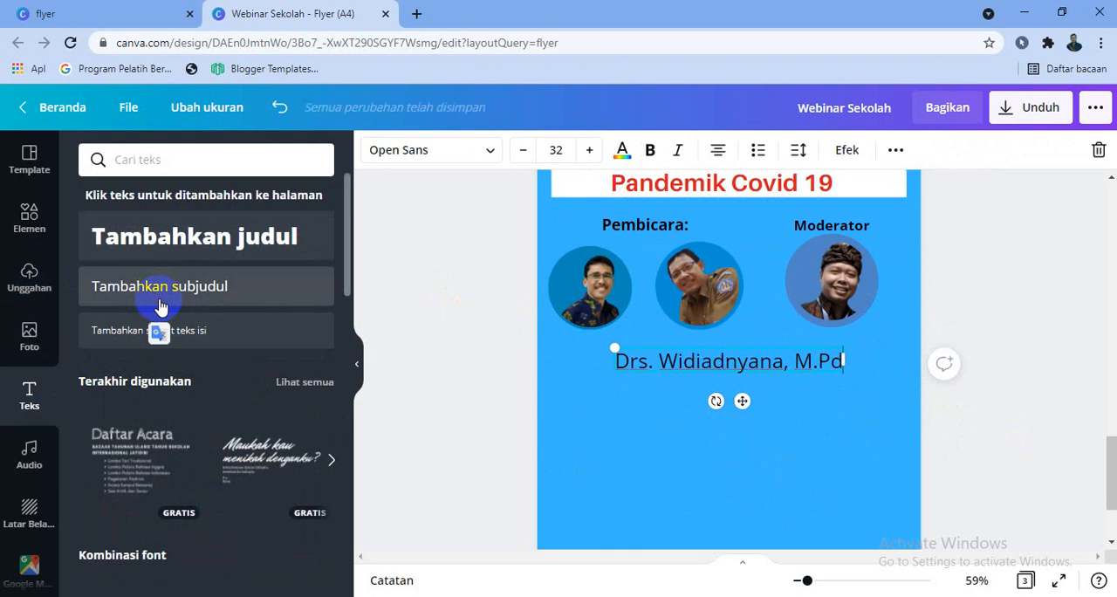
Reduce the speaker's name text to font size 15 and place it directly beneath the left speaker's photo
left_click(648, 362)
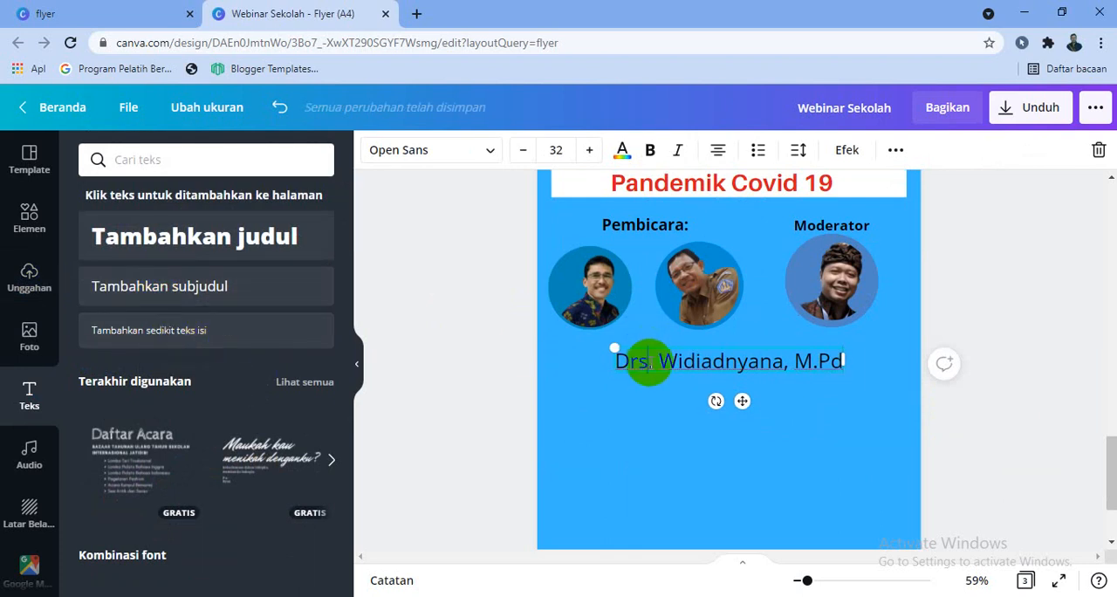
triple_click(647, 361)
left_click(523, 150)
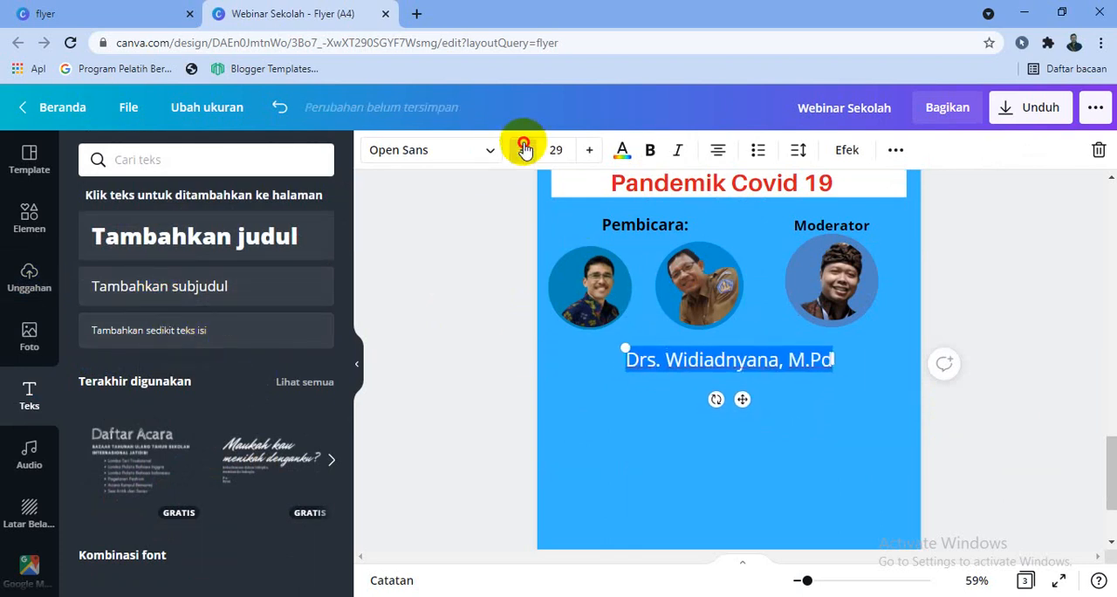
left_click_drag(741, 388, 604, 387)
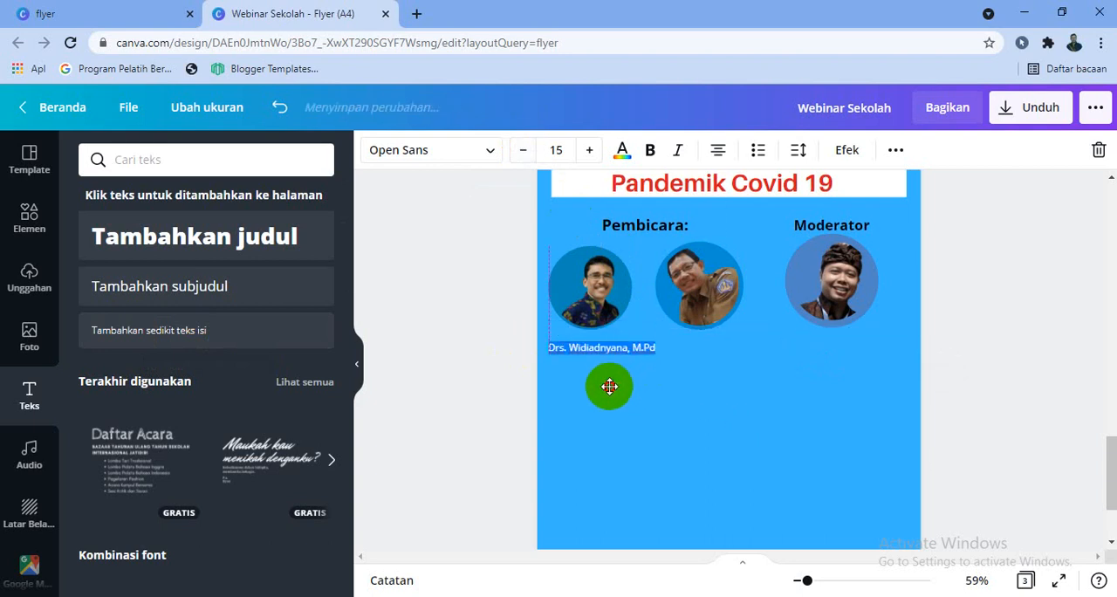
left_click(982, 374)
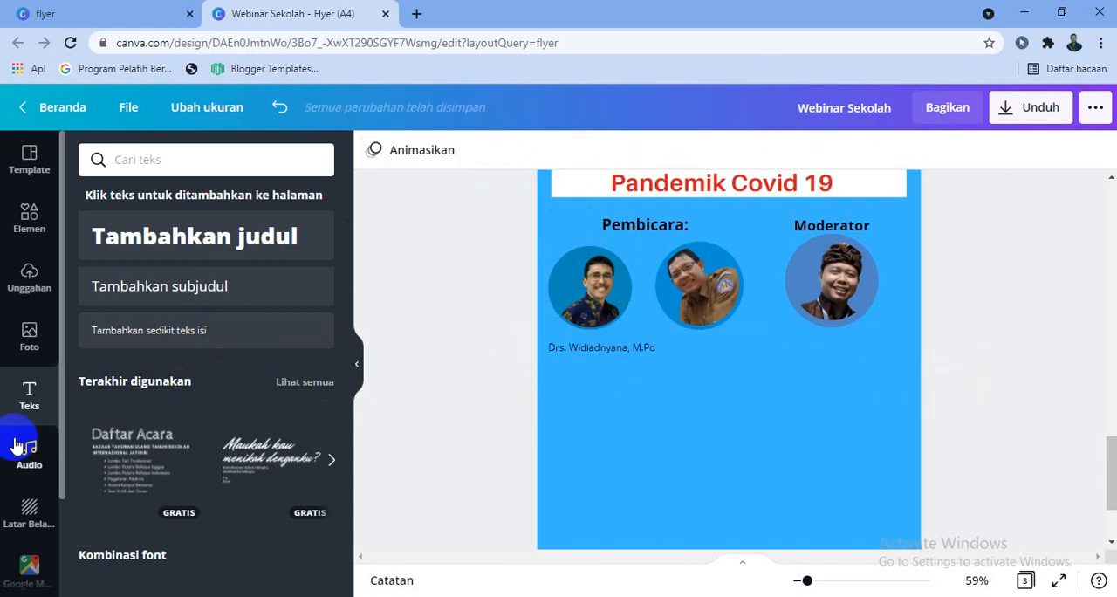
Add a small subheading text with the second speaker's full name and titles, placed beneath the middle photo in line with the first name
left_click(150, 293)
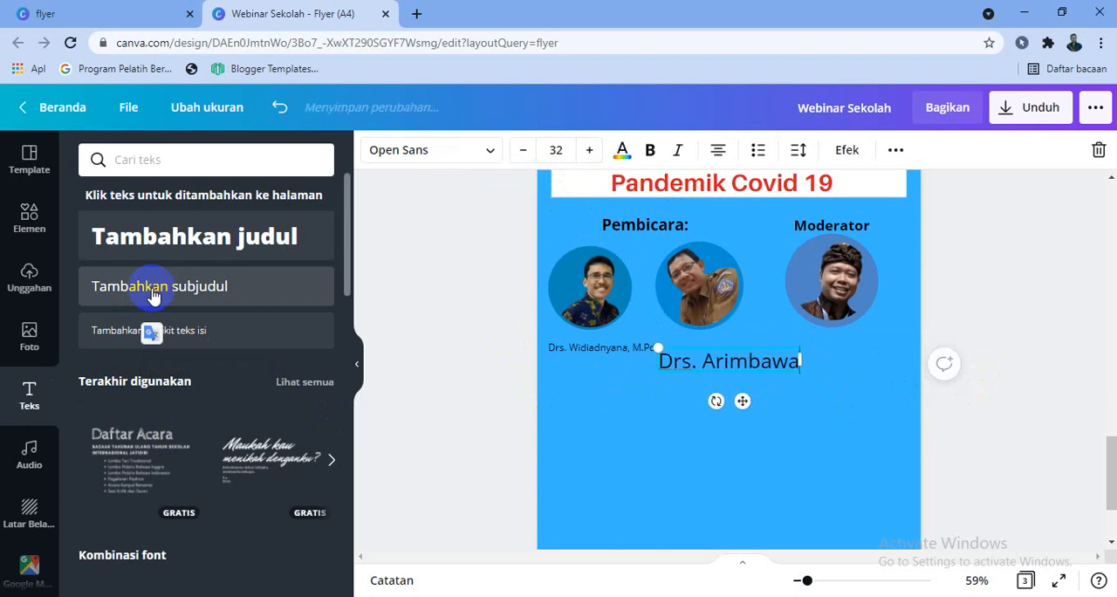
type(", M.Pd")
key("ctrl+a")
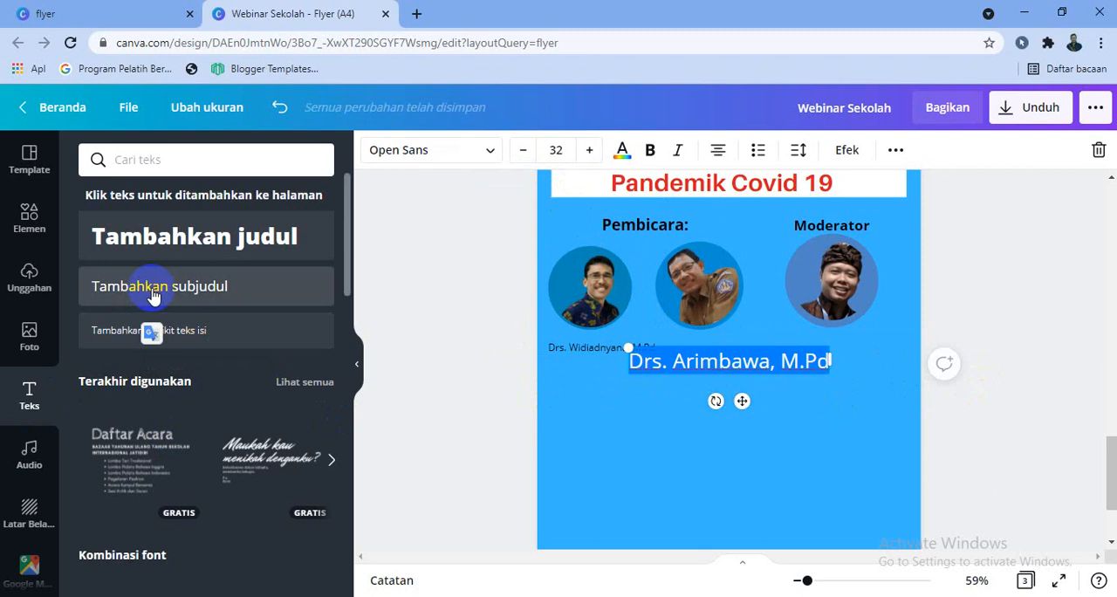
left_click(523, 157)
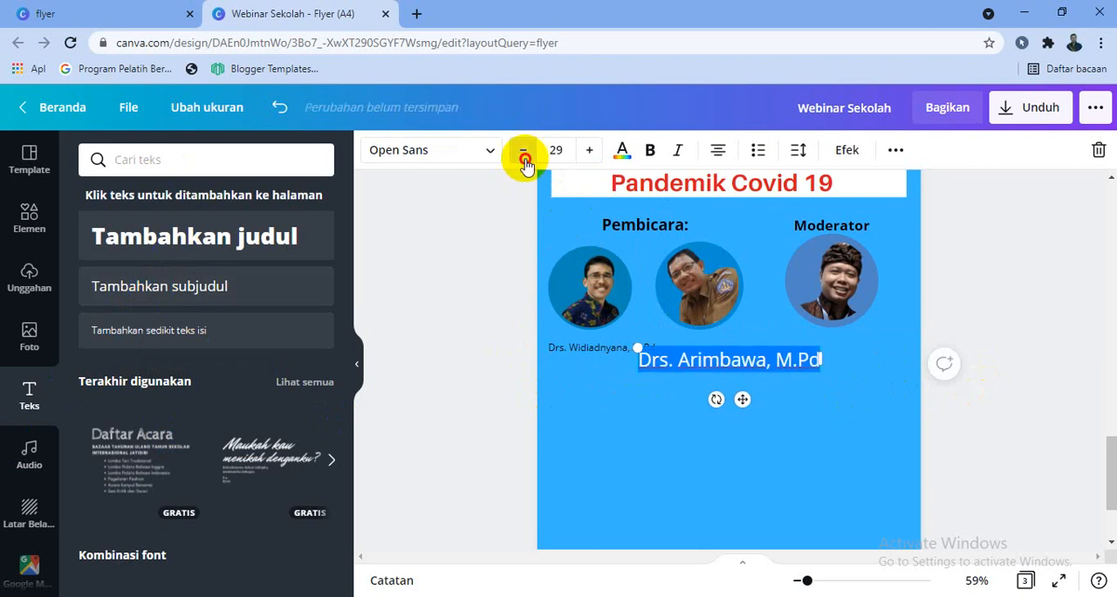
left_click(524, 157)
left_click(524, 157)
left_click(523, 157)
mouse_move(742, 388)
left_mouse_down()
mouse_move(731, 369)
mouse_move(758, 387)
left_mouse_up()
Add a subheading text with the moderator's full name at font size 17, placed beneath the moderator's photo level with the speakers' names
left_click(279, 299)
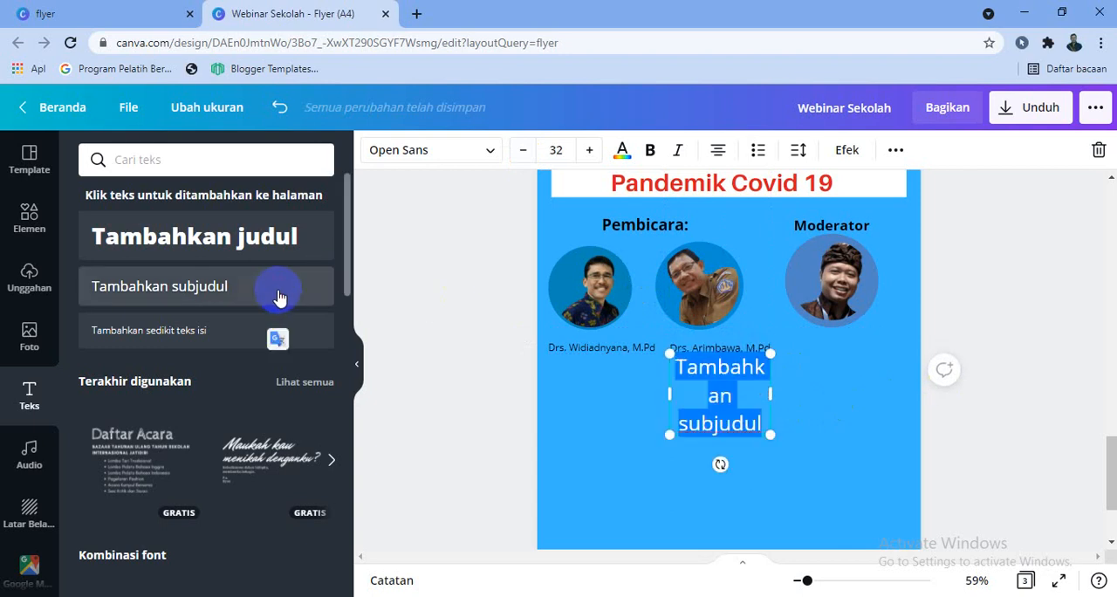
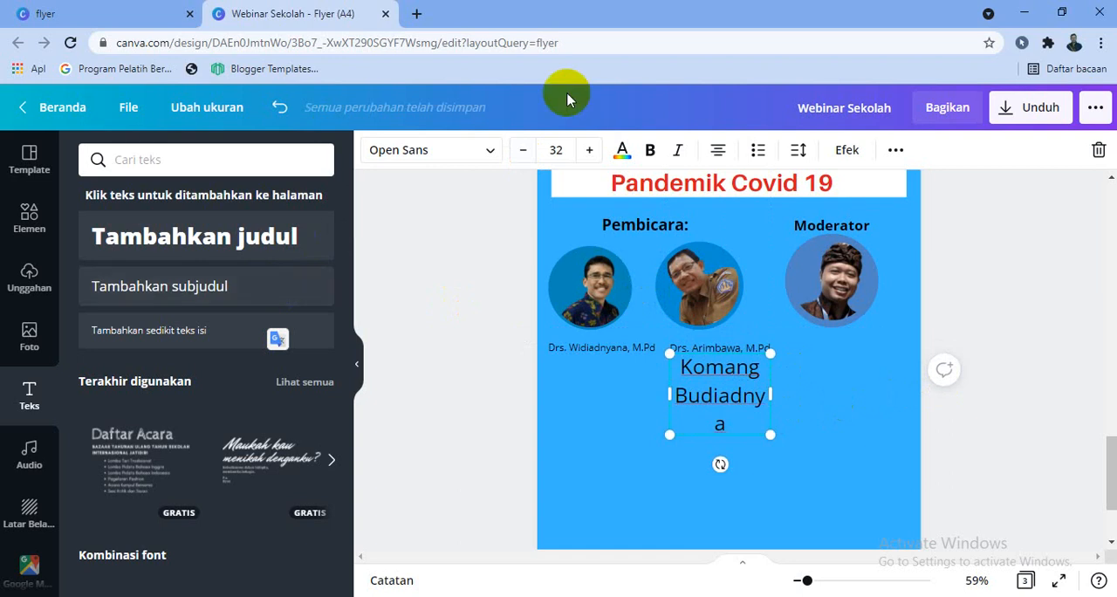
left_click(532, 158)
left_click(532, 158)
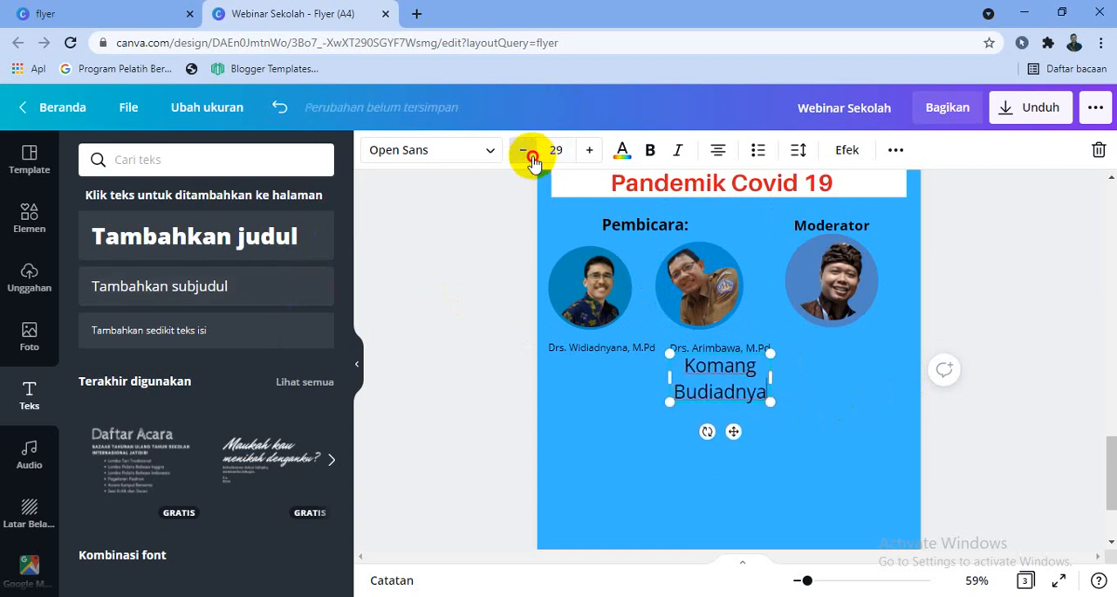
left_click(532, 158)
left_click(532, 158)
left_click(532, 158)
left_click(532, 158)
left_click(532, 158)
left_click(532, 158)
left_click(531, 158)
left_click(532, 158)
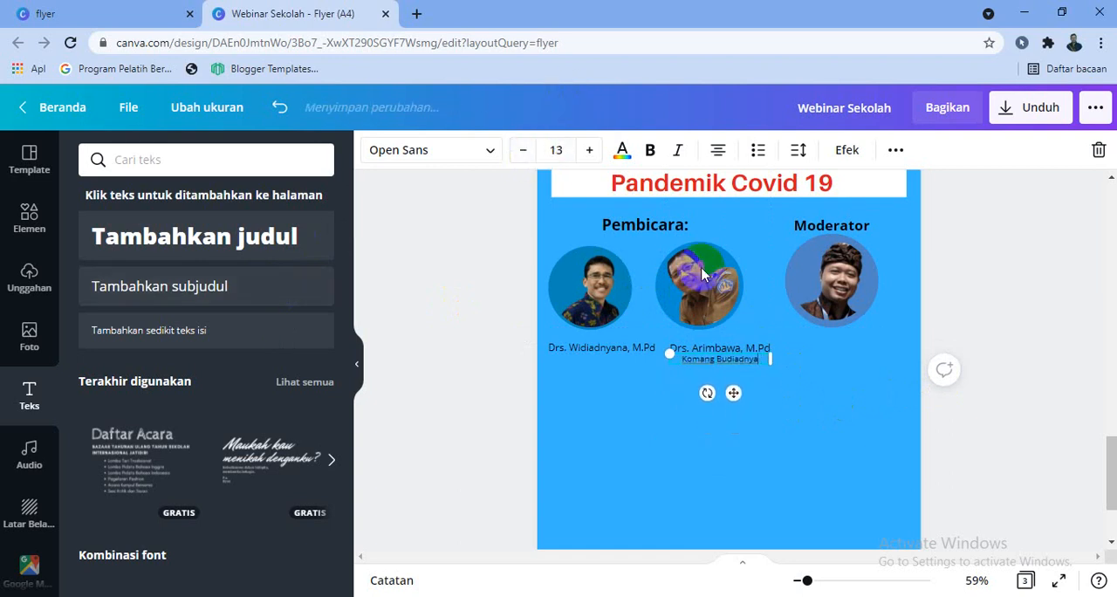
left_click(590, 154)
left_click(590, 153)
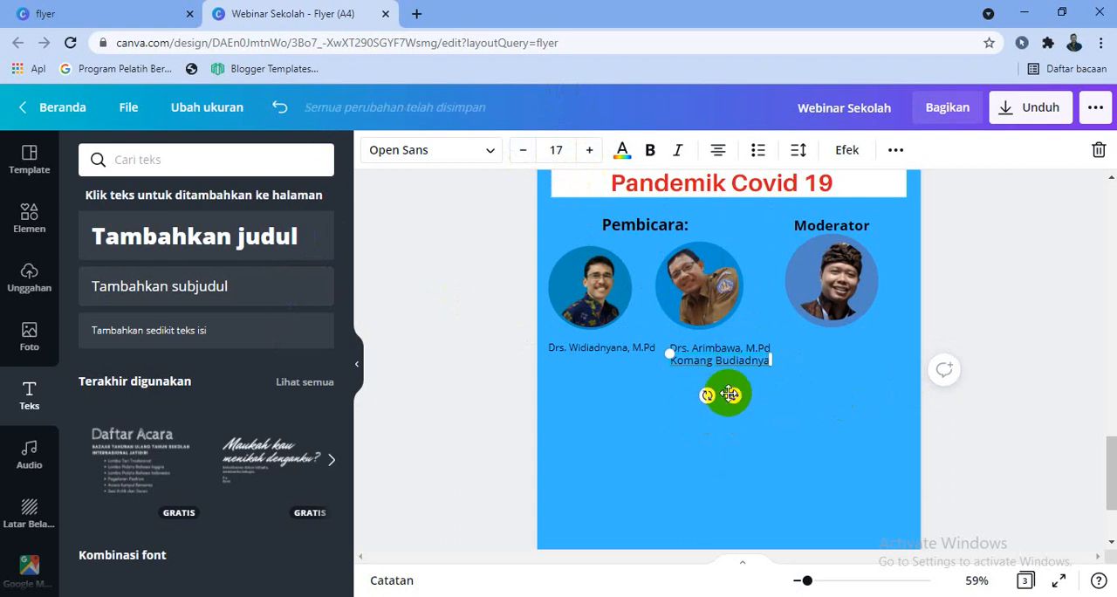
left_click_drag(730, 395, 849, 376)
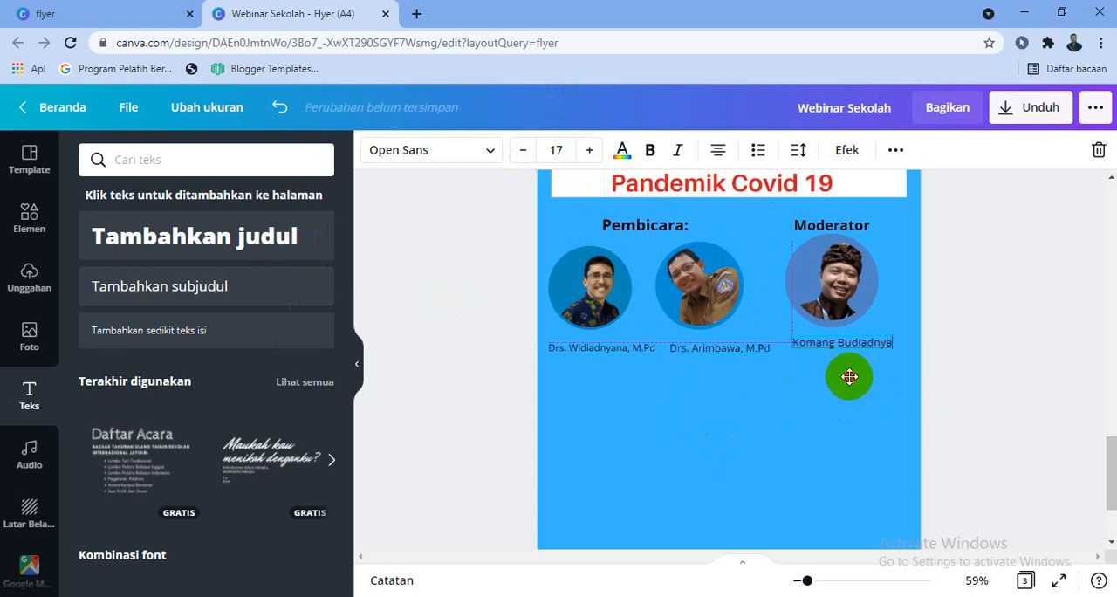
left_click(946, 382)
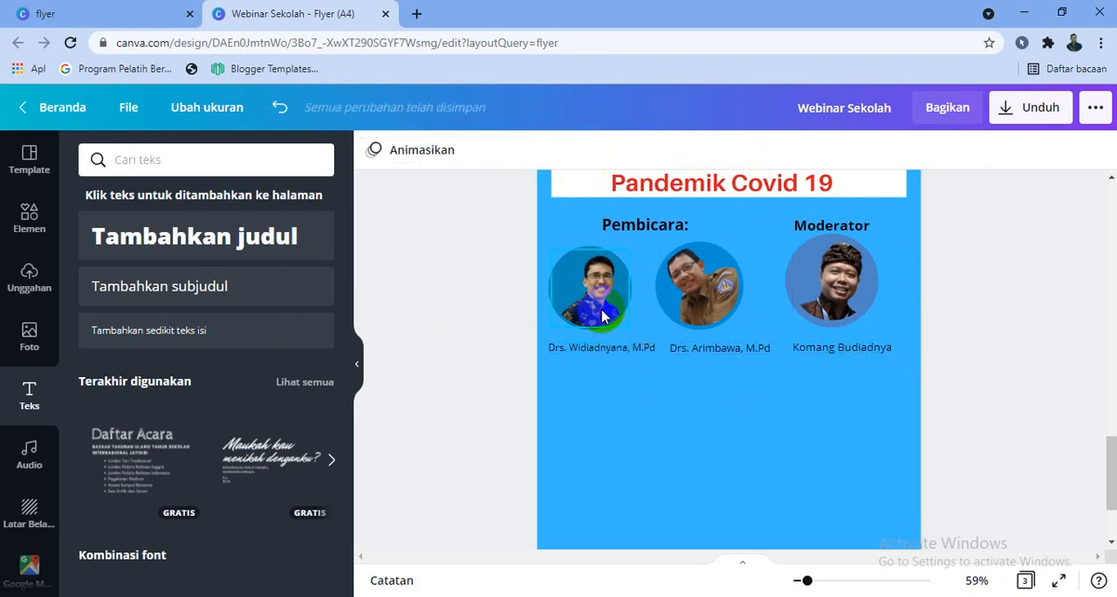
Add the subheading text "Wakasek Kurikulum" at font size 17, placed directly under the left speaker's name
left_click(241, 304)
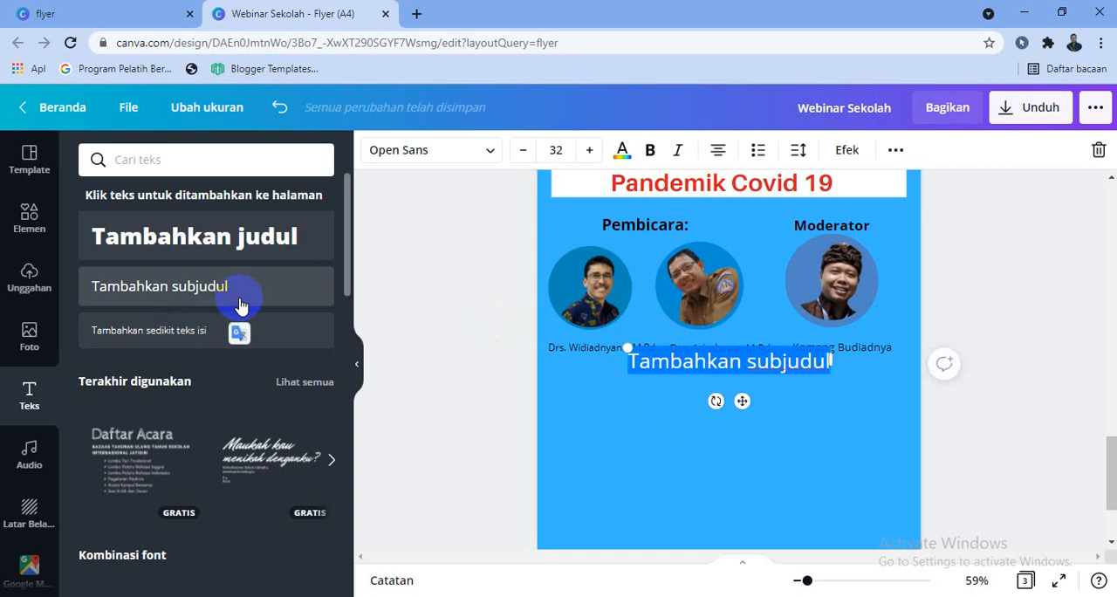
type("Wakasek Kurik")
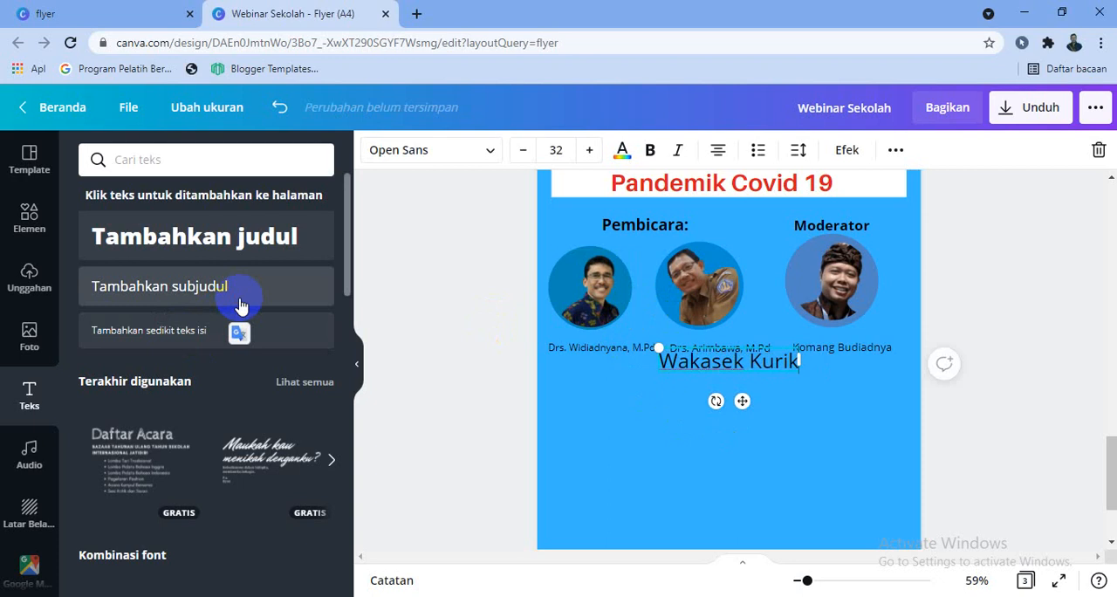
type("ulum")
key("ctrl+a")
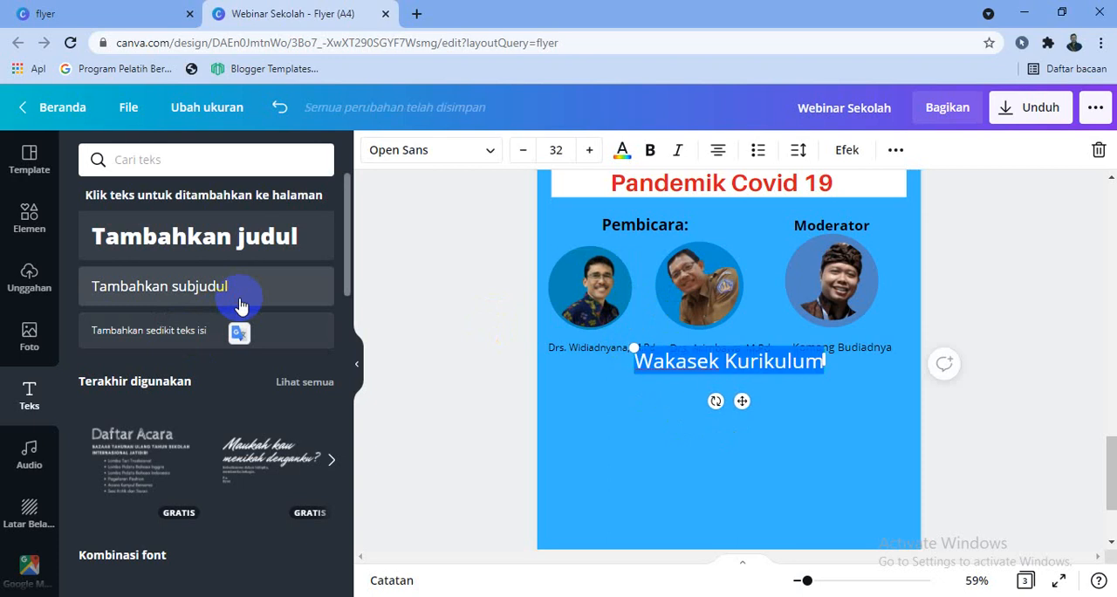
left_click(523, 157)
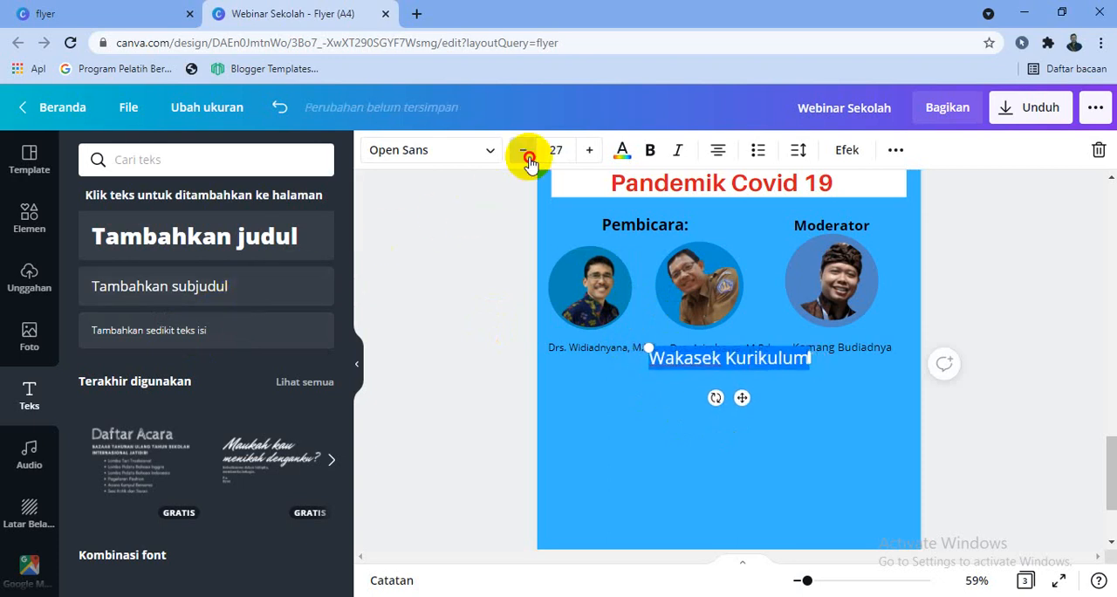
left_click(523, 157)
left_click(523, 157)
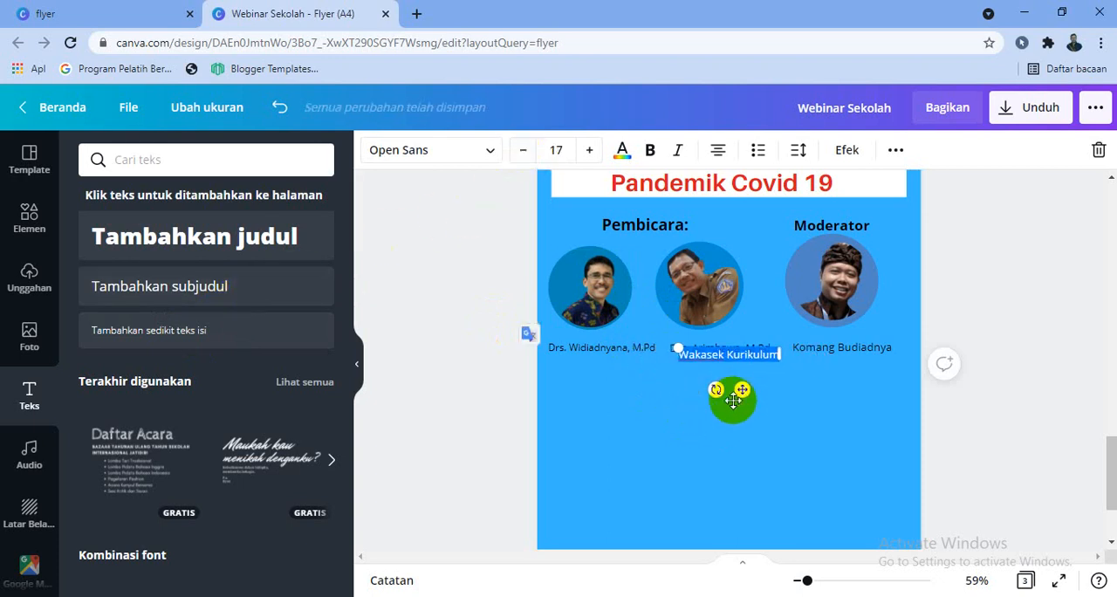
left_click_drag(733, 399, 616, 399)
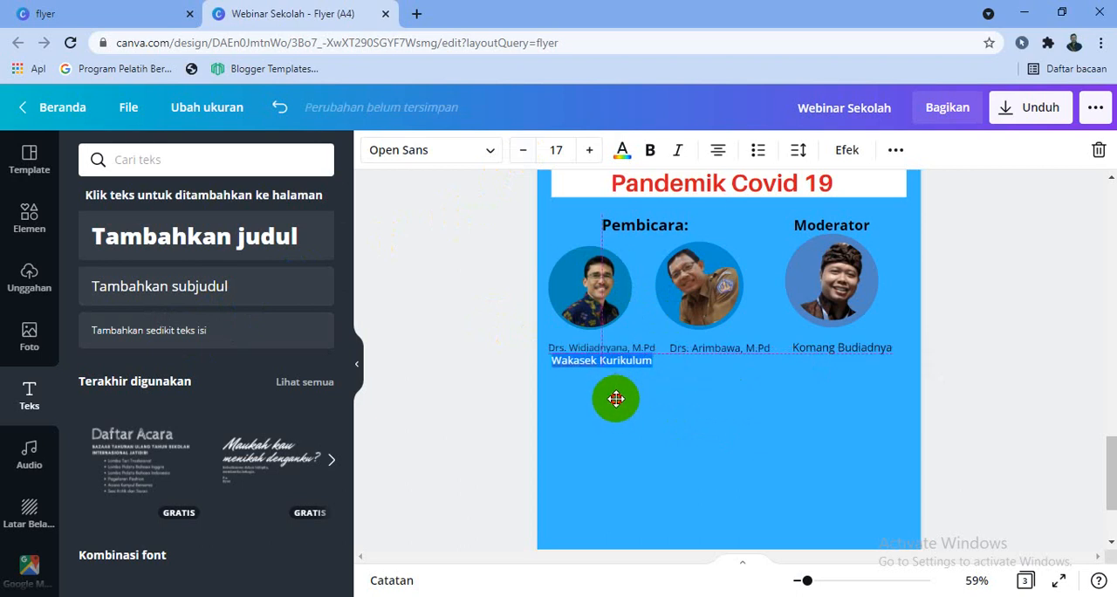
Add the subheading text "Pengawas Manajerial" at font size 15.5, placed under the middle speaker's name in line with the left position label
left_click(193, 286)
type("Pengaw")
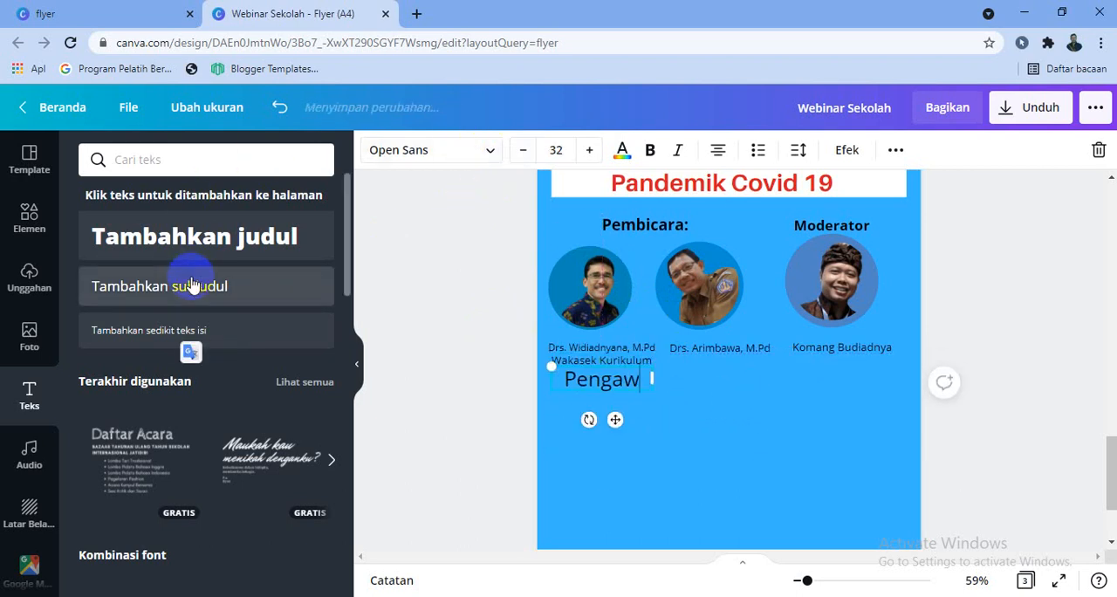
type("as Ma")
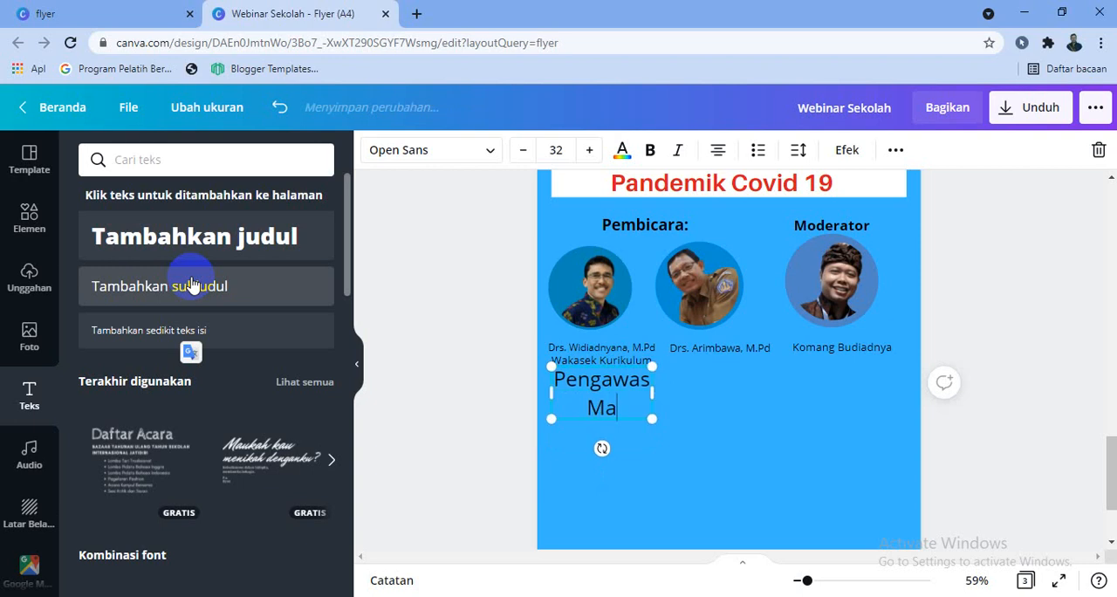
type("najerial")
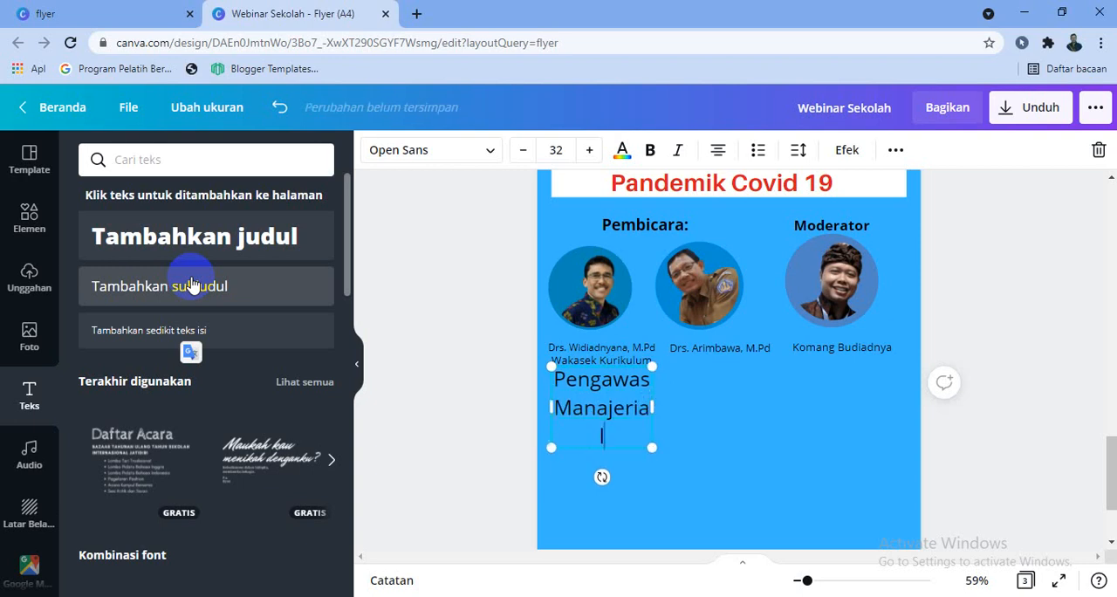
key("ctrl+a")
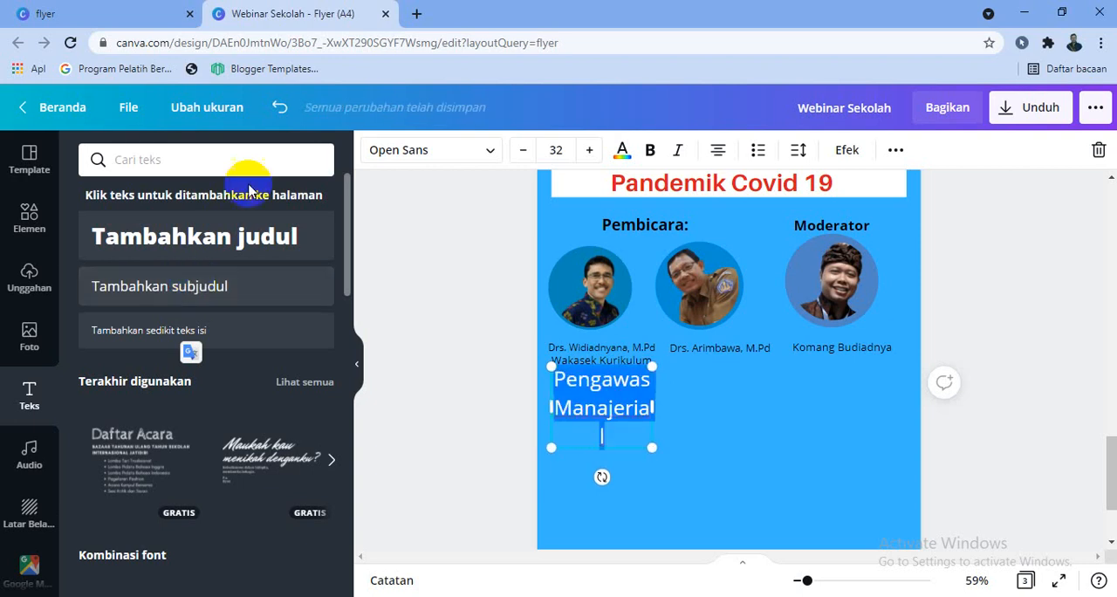
left_click(522, 150)
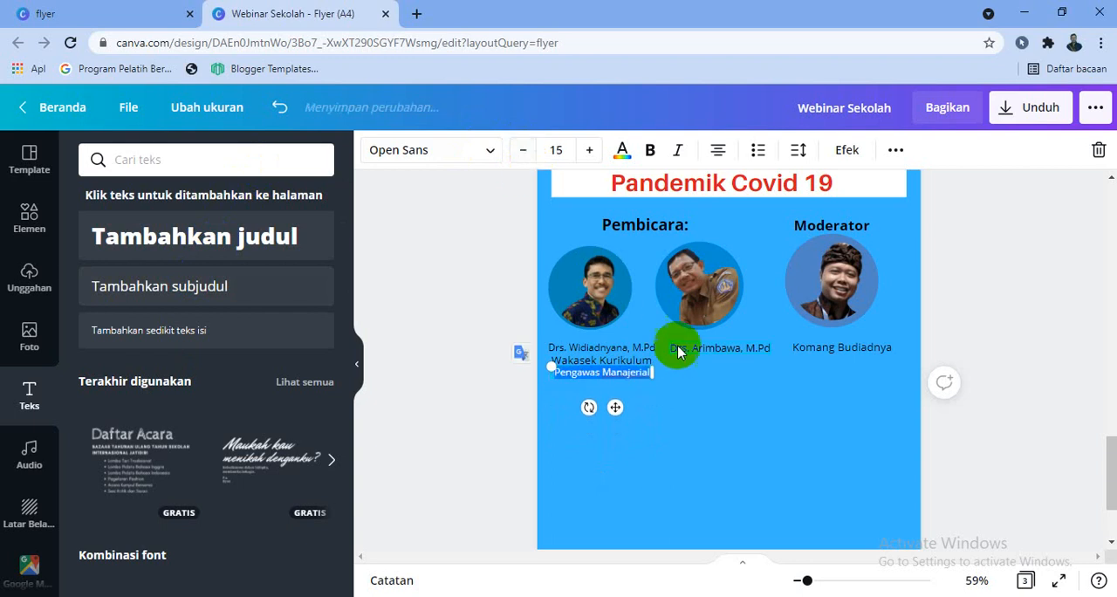
left_click_drag(657, 373, 661, 376)
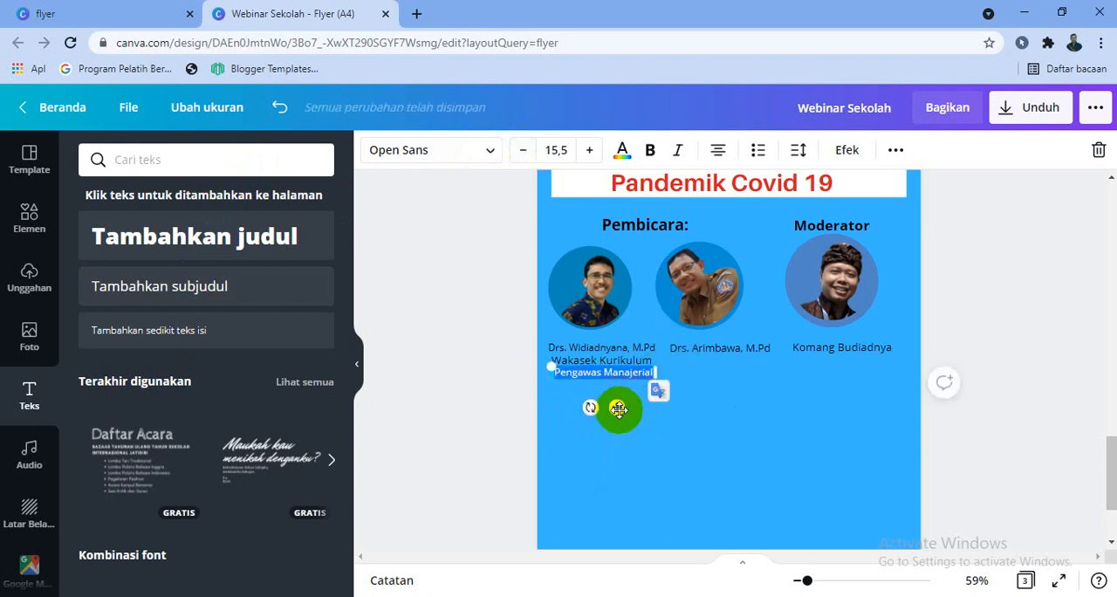
left_click_drag(615, 403, 736, 399)
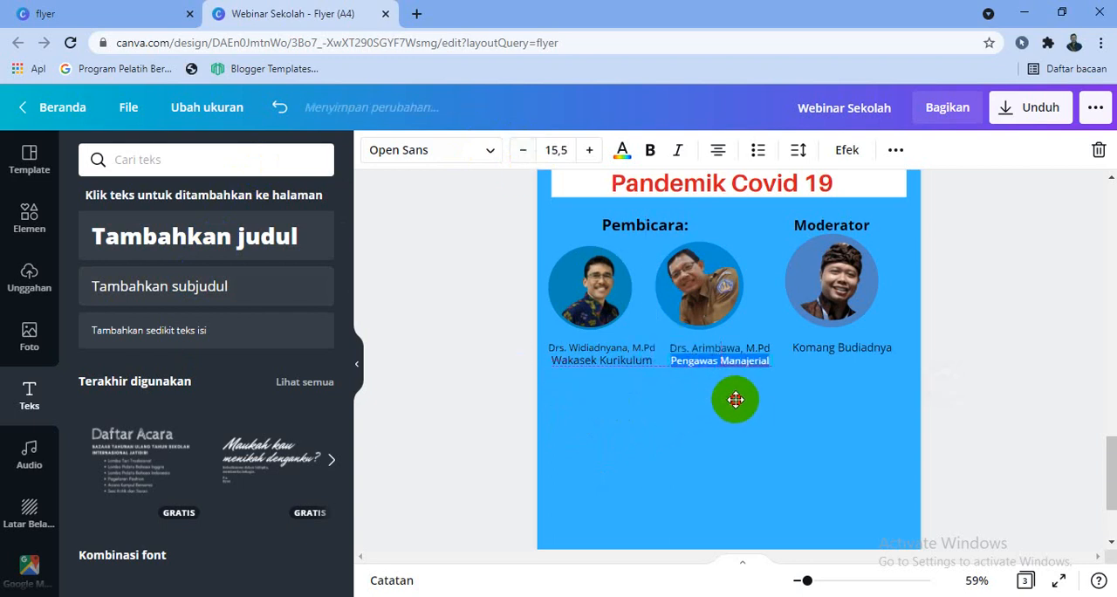
left_click(1012, 399)
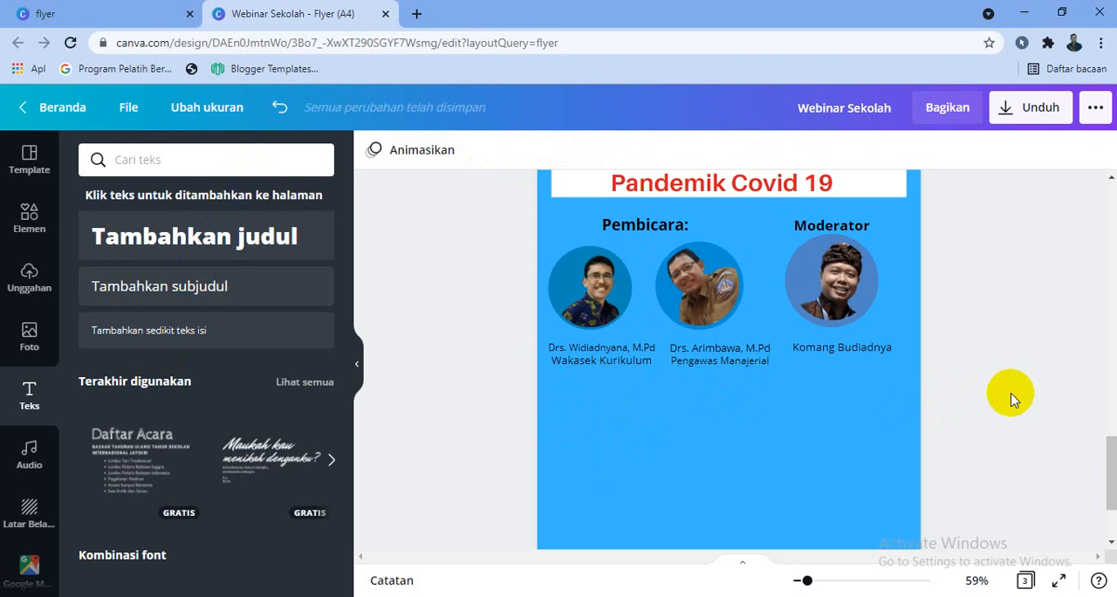
Clear the "bingkai" element search and show the full "Garis & Bentuk" shape collection
scroll(1063, 389, "up", 3)
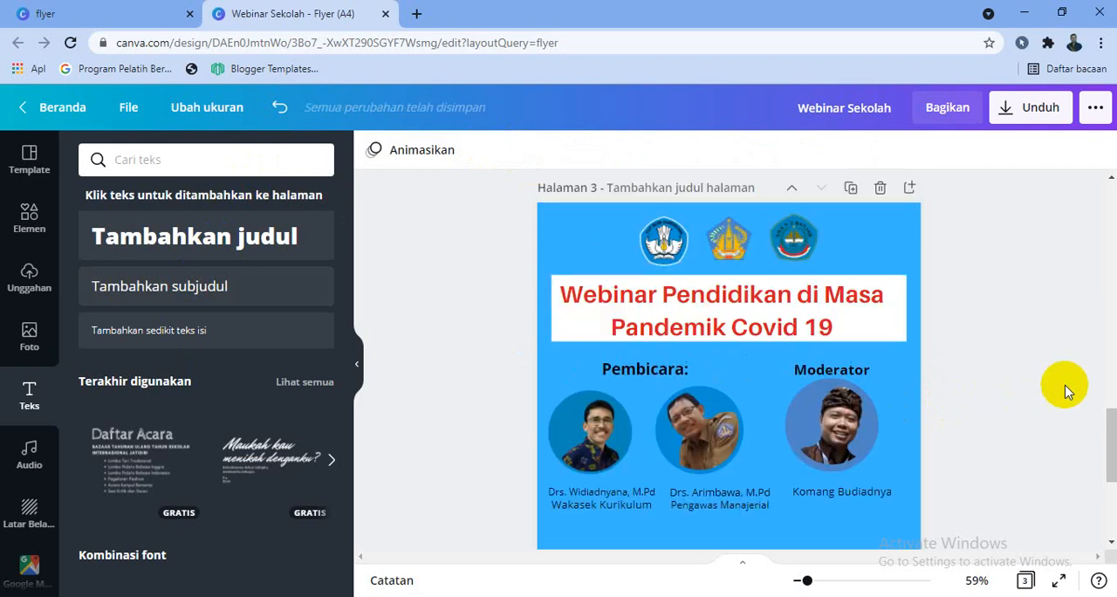
scroll(1063, 388, "down", 3)
scroll(1046, 404, "down", 1)
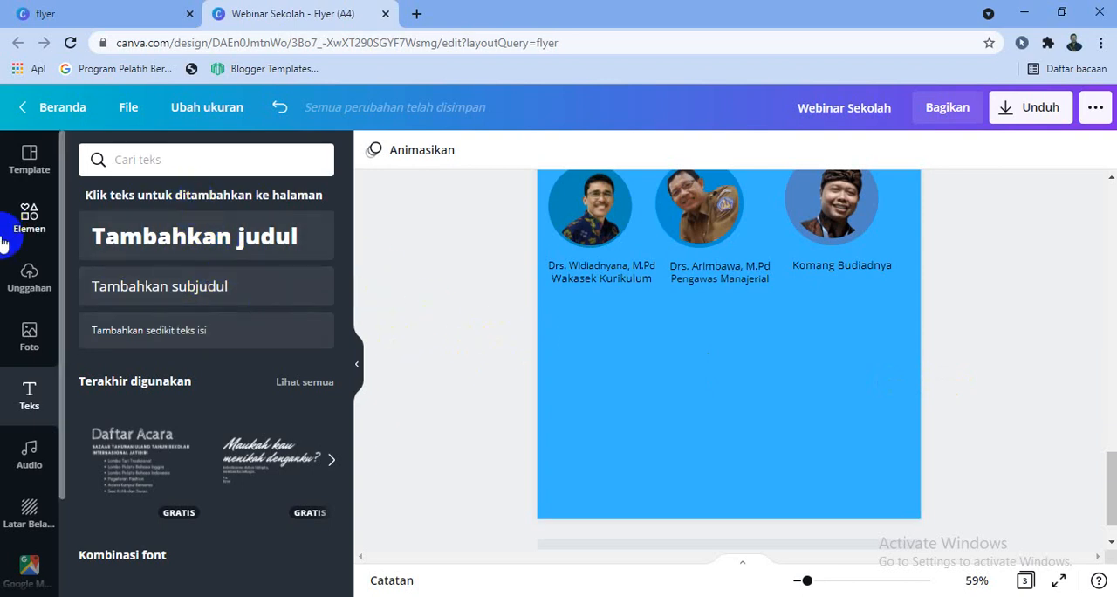
left_click(41, 234)
scroll(344, 341, "down", 5)
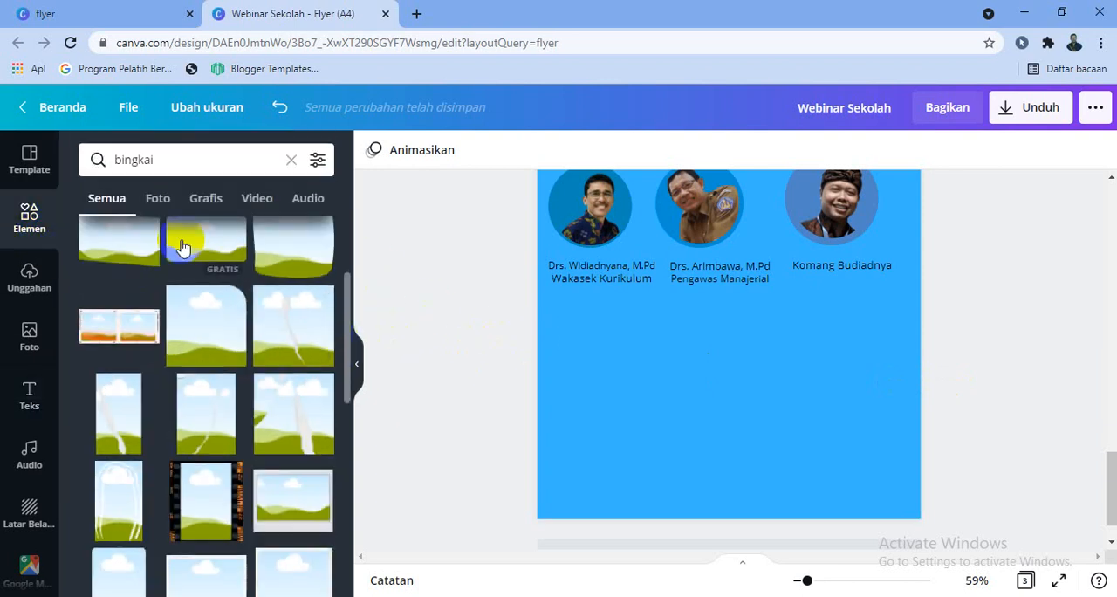
left_click(292, 174)
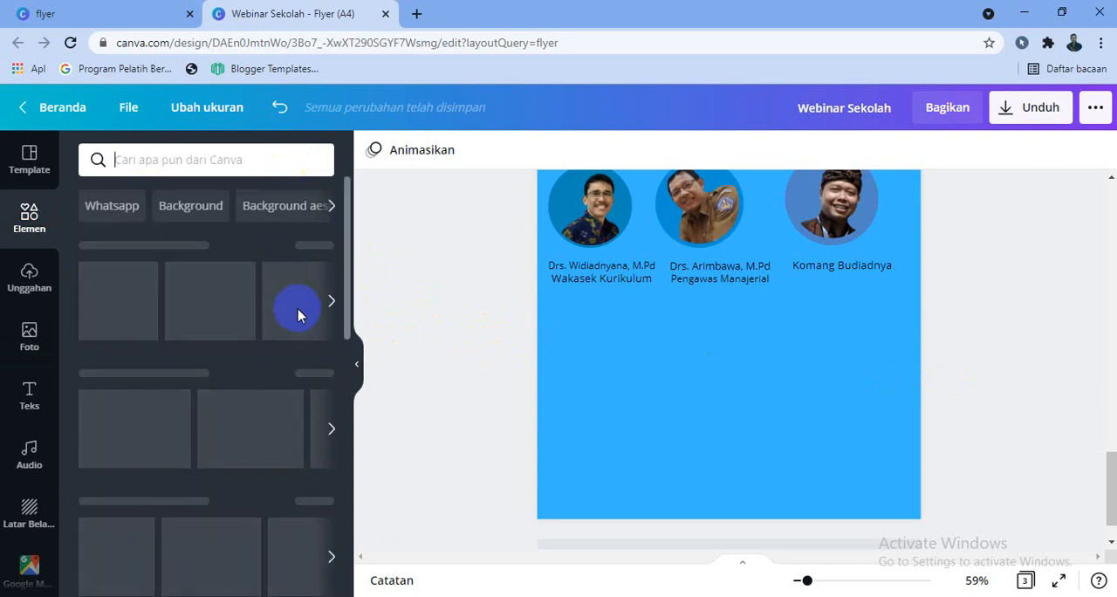
scroll(301, 354, "down", 3)
scroll(305, 363, "down", 6)
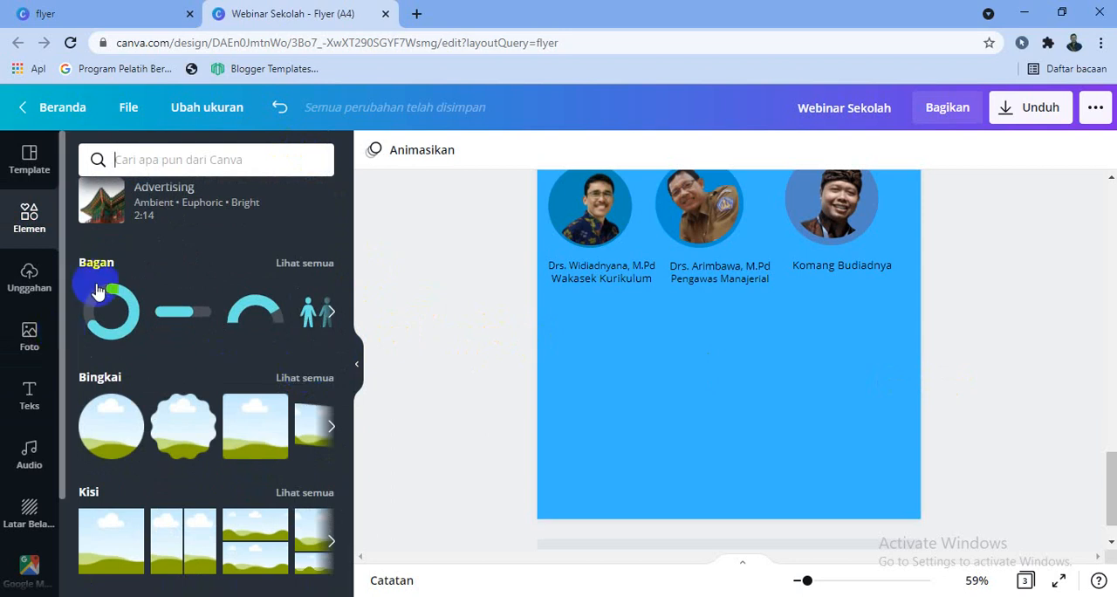
scroll(239, 267, "up", 7)
scroll(248, 276, "up", 1)
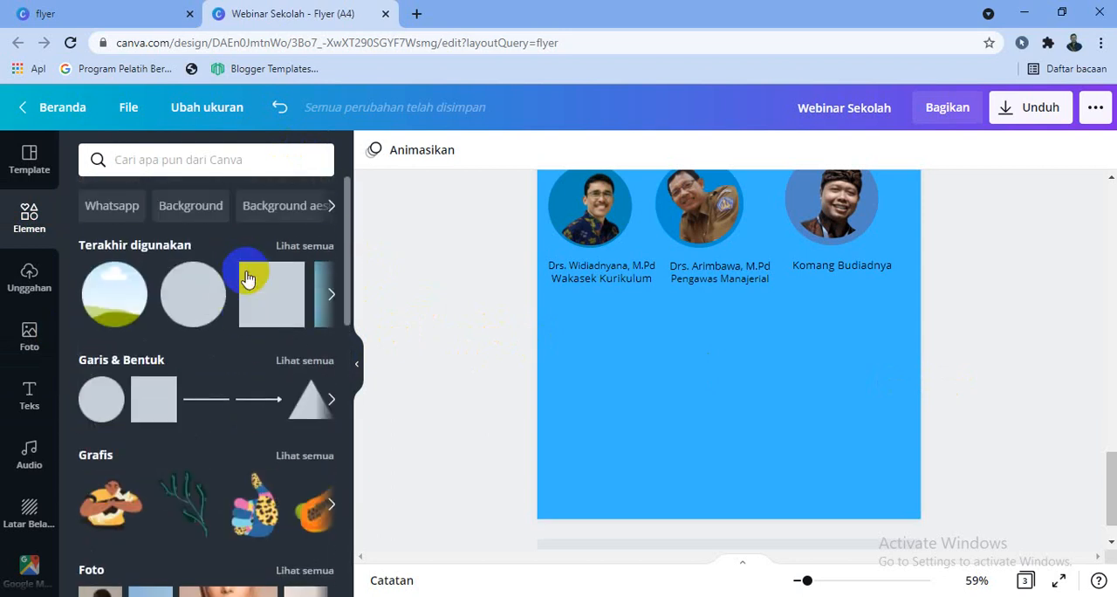
left_click(312, 368)
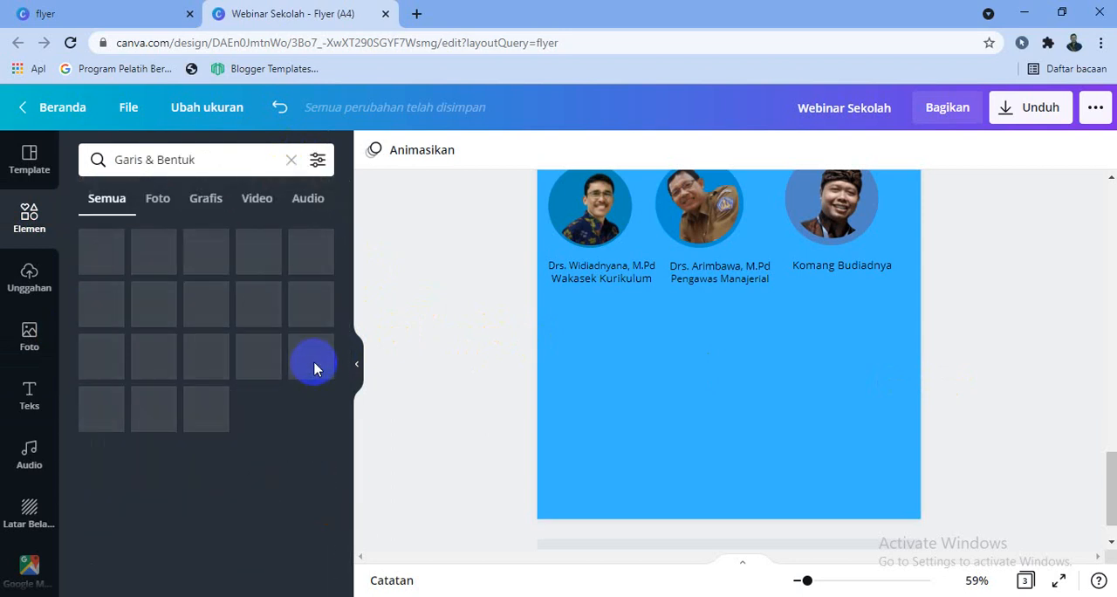
Add the solid shape with a slanted upper edge to page 3, placed against the page's left edge below the speakers' labels
scroll(314, 370, "down", 2)
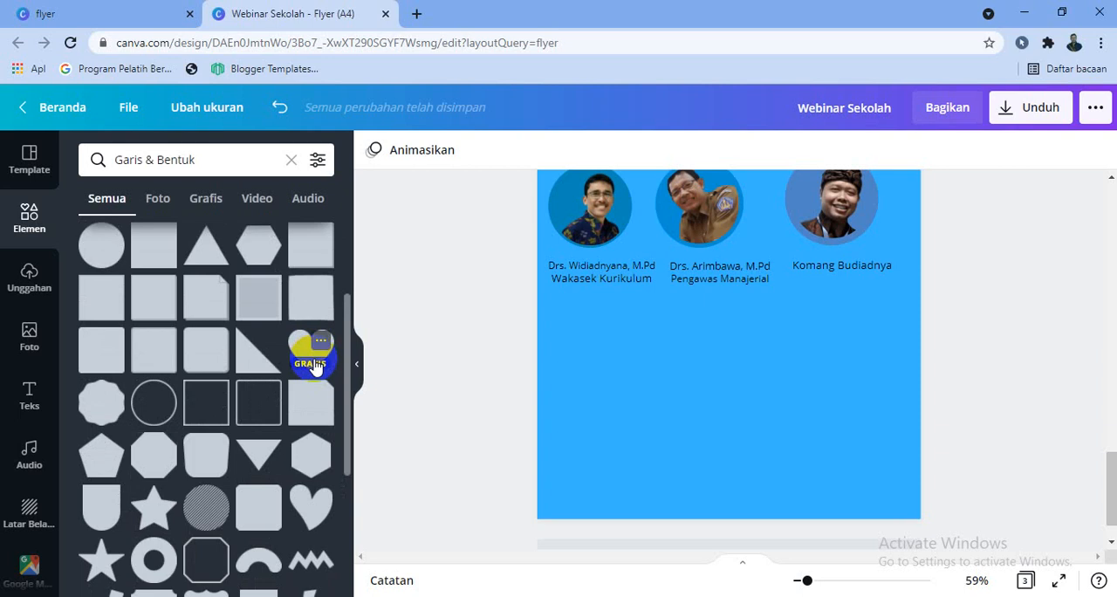
scroll(314, 366, "down", 10)
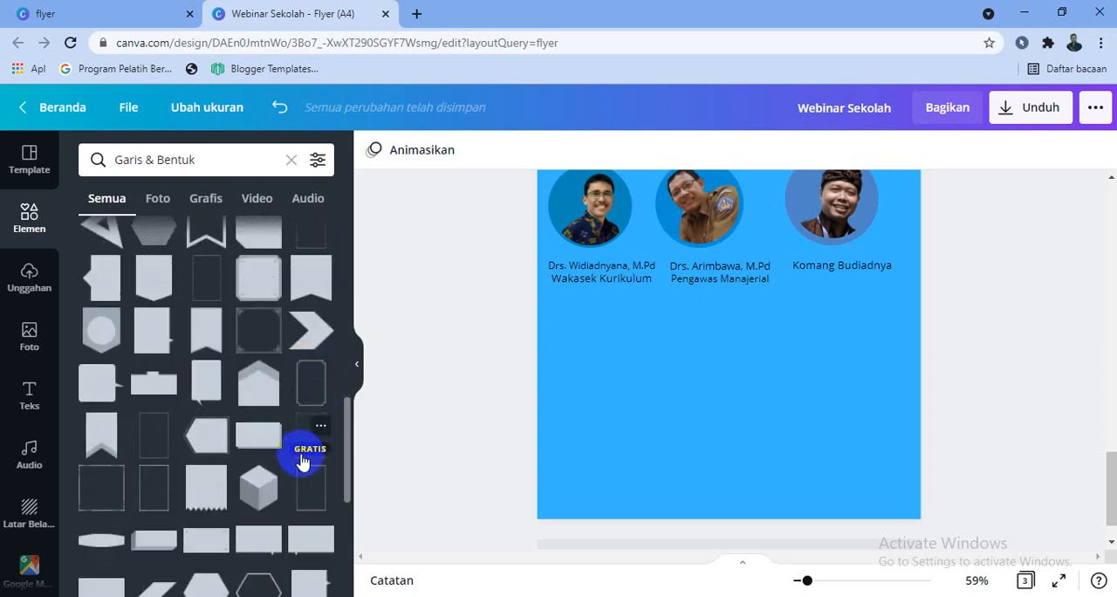
scroll(339, 369, "down", 2)
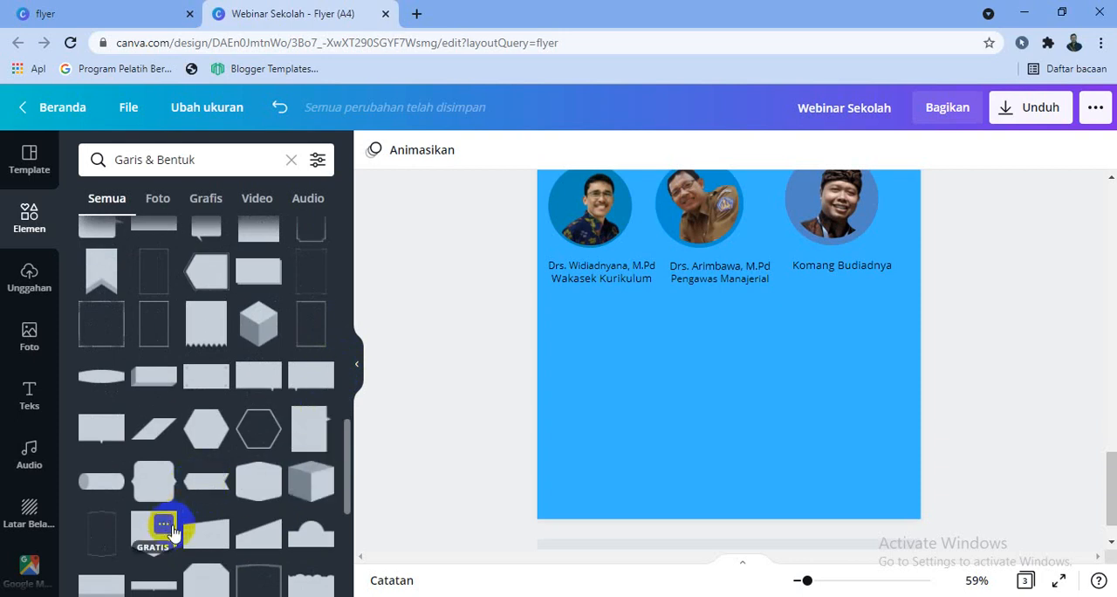
left_click(253, 537)
left_click_drag(711, 379, 666, 346)
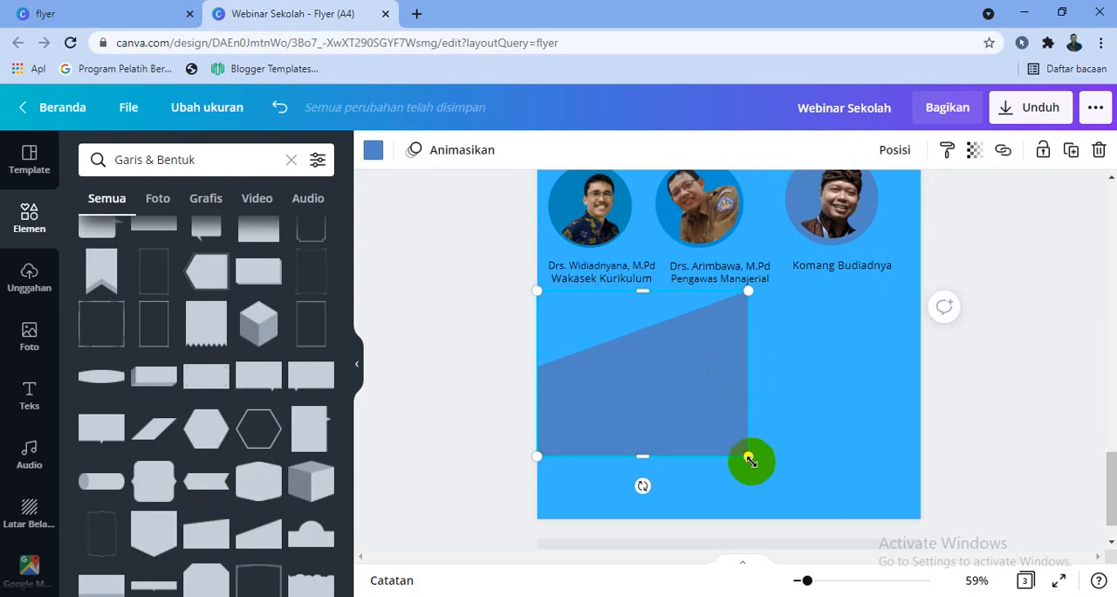
Enlarge the slanted shape so it spans the full page width and fills the lower part of the flyer
left_click_drag(749, 458, 846, 476)
left_click_drag(765, 450, 857, 438)
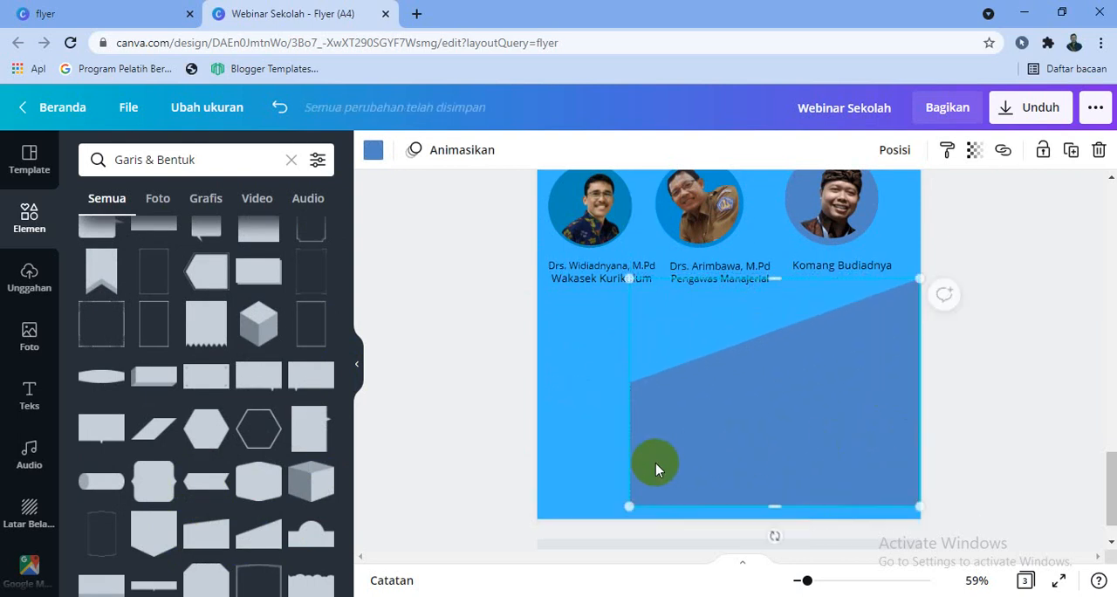
left_click_drag(629, 505, 474, 494)
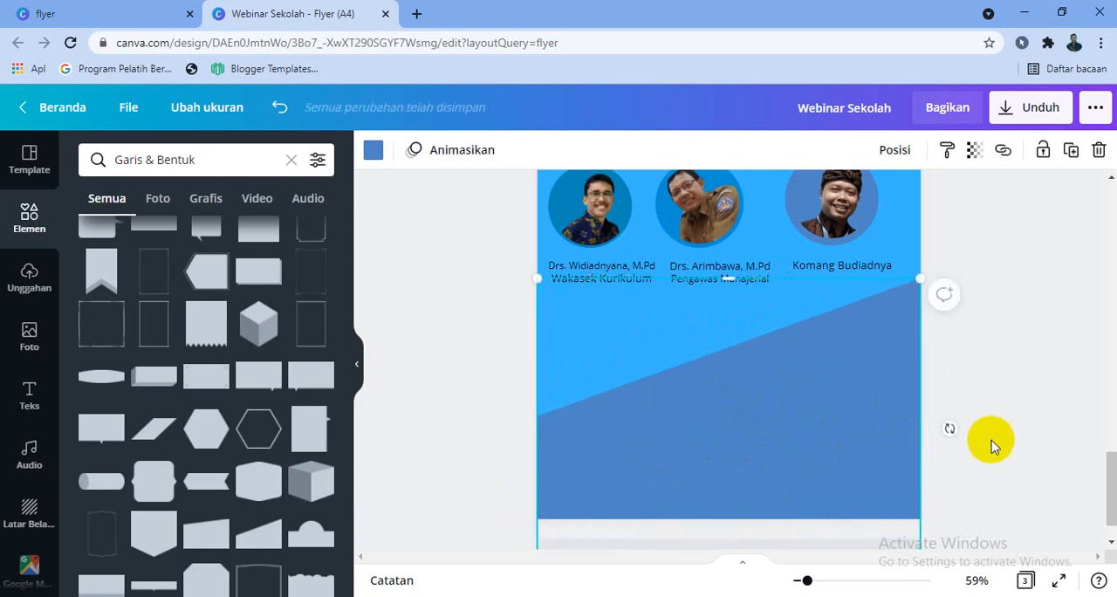
left_click(1000, 431)
scroll(1002, 434, "up", 3)
scroll(1000, 431, "down", 2)
Recolour the slanted shape, trying green and yellow before choosing light orange from the standard colours
left_click(738, 440)
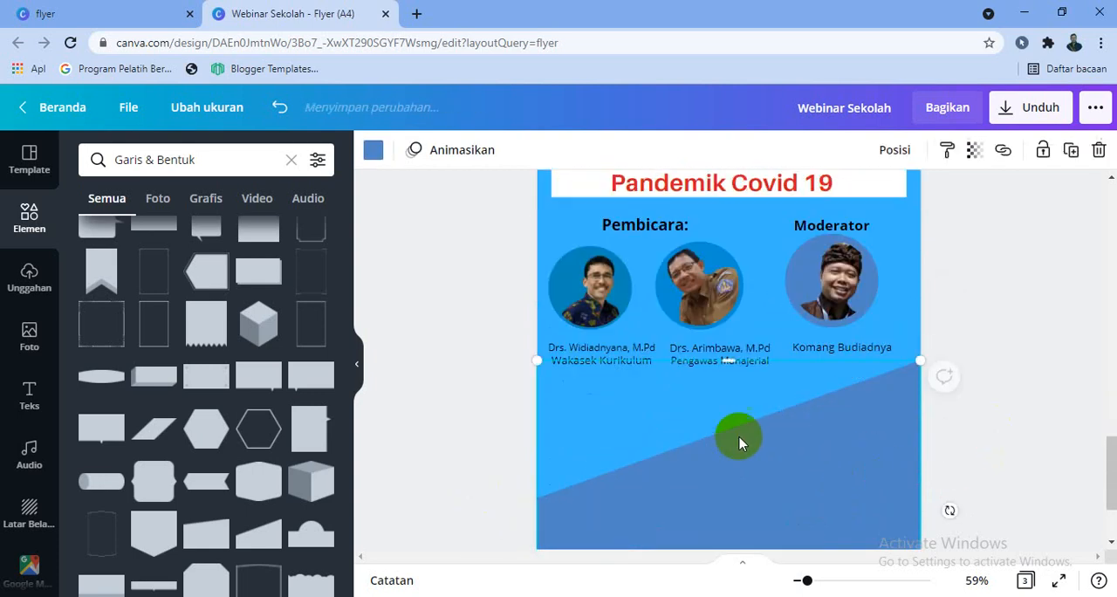
left_click(378, 151)
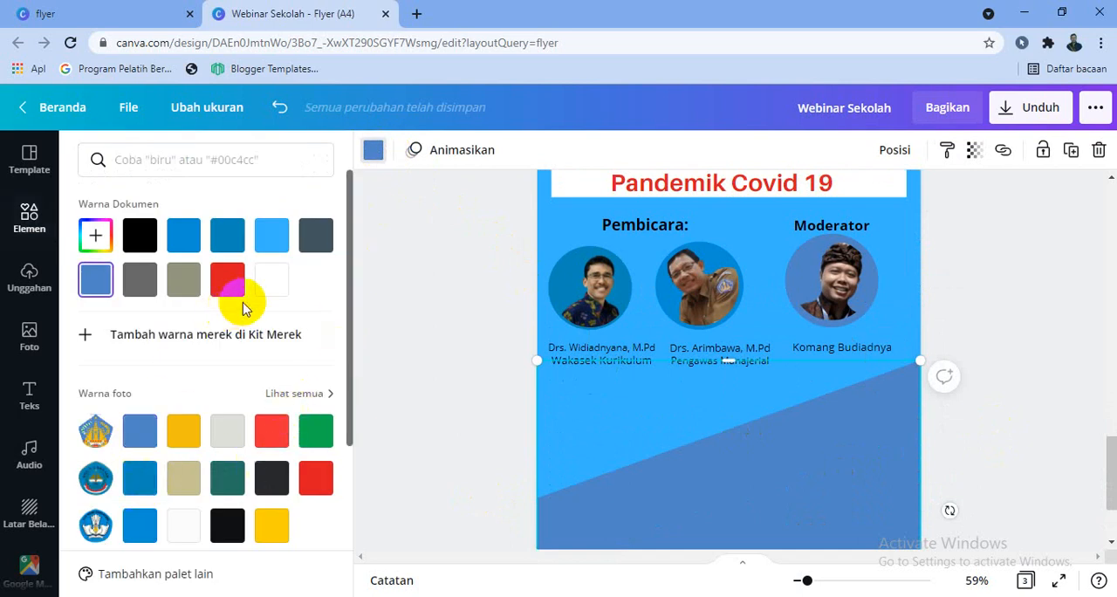
left_click(313, 428)
scroll(314, 436, "down", 2)
scroll(313, 436, "down", 1)
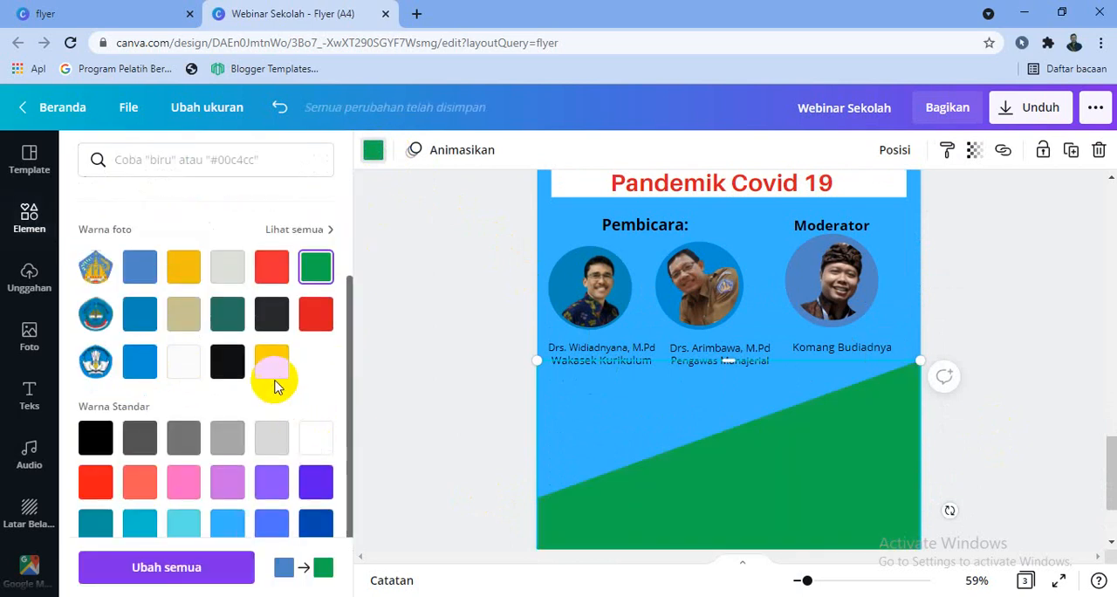
left_click(268, 374)
scroll(268, 392, "down", 2)
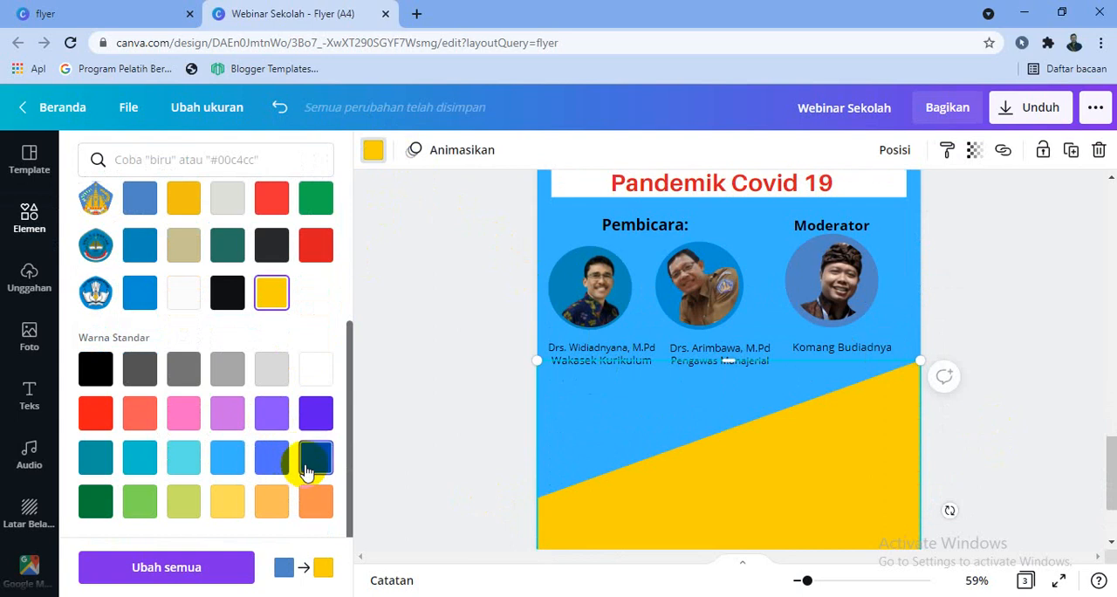
left_click(316, 504)
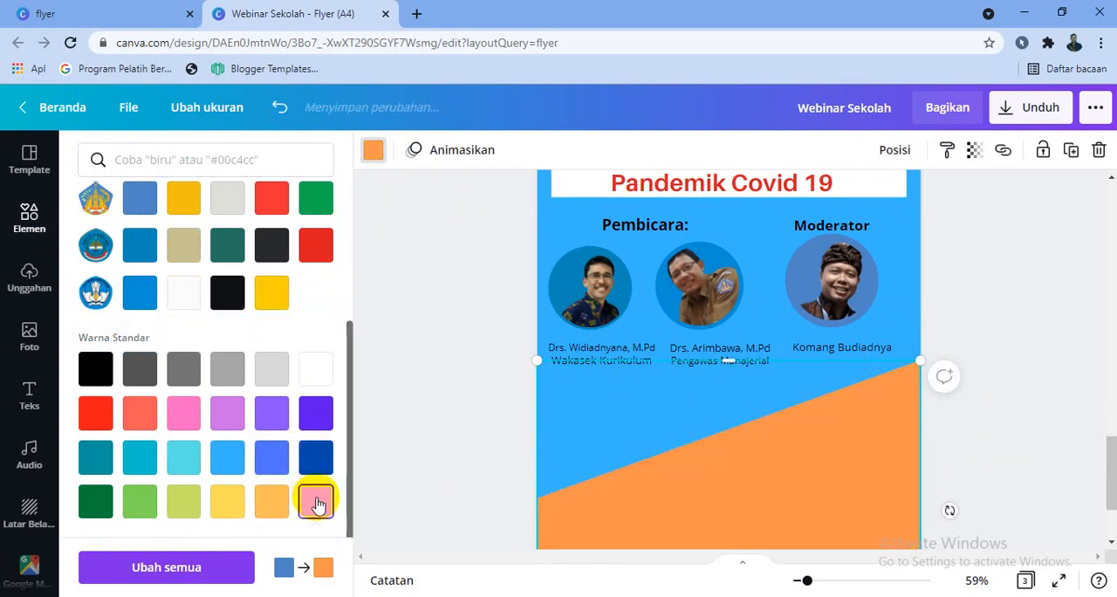
left_click(1004, 372)
scroll(1008, 367, "up", 3)
scroll(1015, 358, "down", 3)
scroll(1015, 361, "up", 2)
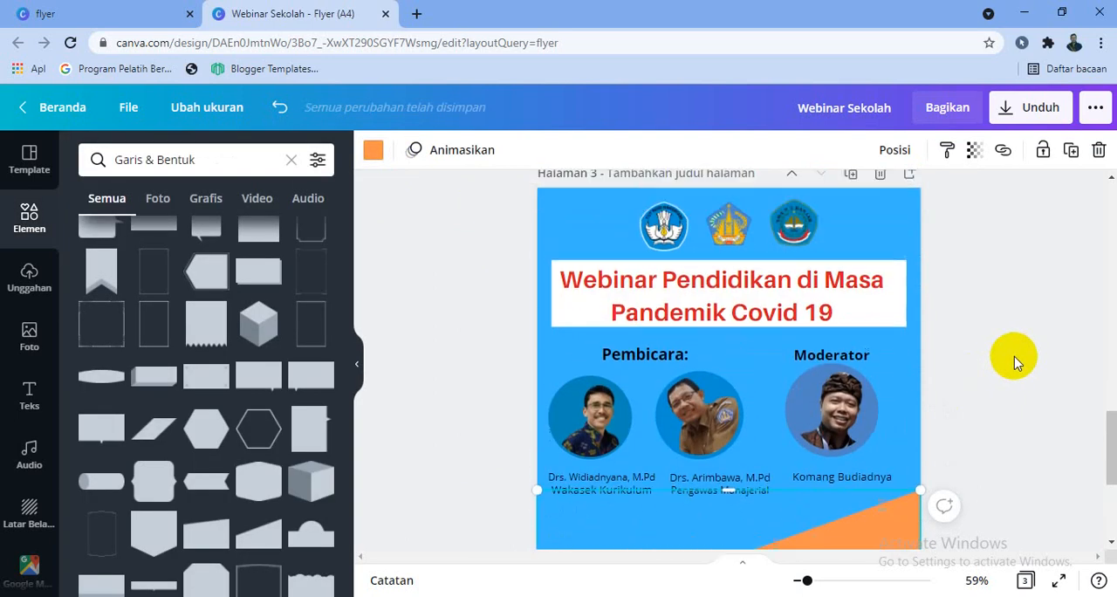
Move the webinar title down out of the way and delete the white rectangle behind it
left_click(896, 331)
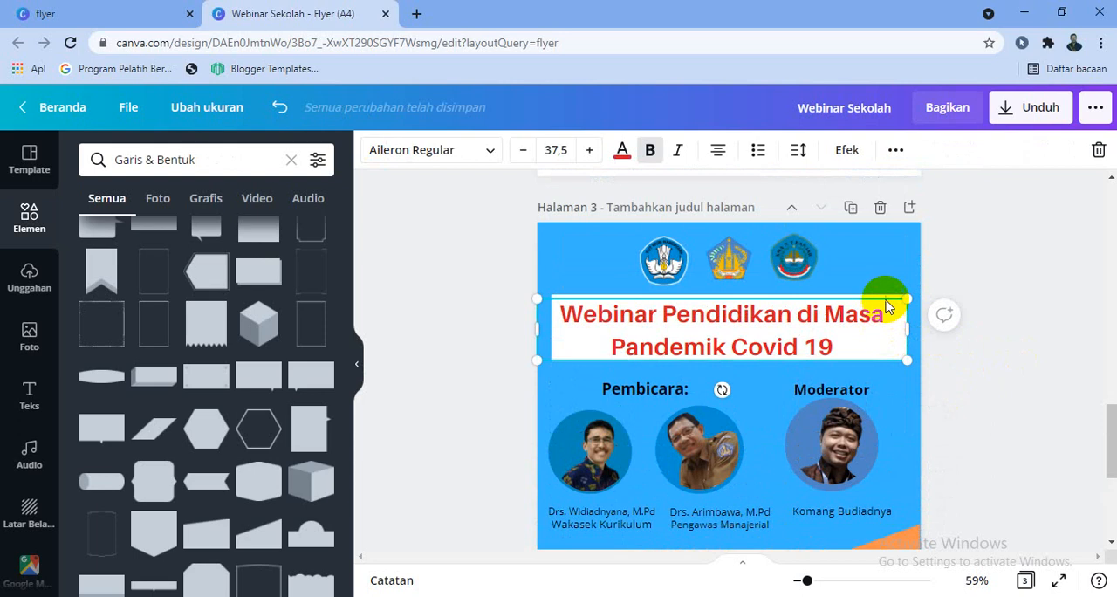
left_click_drag(892, 327, 890, 378)
left_click(875, 329)
key("Delete")
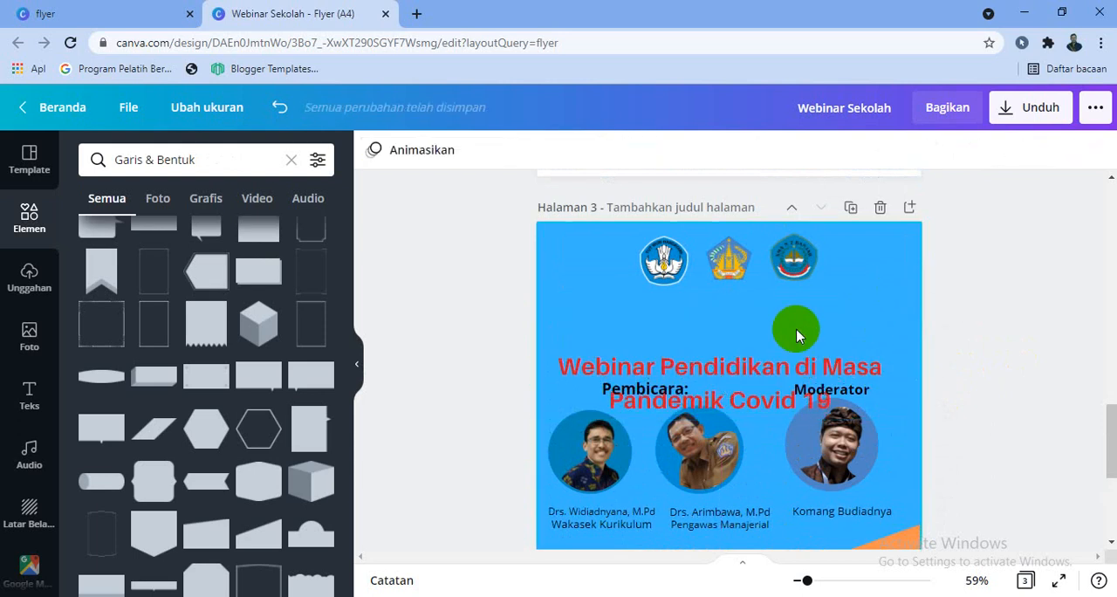
Move the title "Webinar Pendidikan di Masa Pandemik Covid 19" back up beneath the three logos
left_click_drag(756, 362, 772, 318)
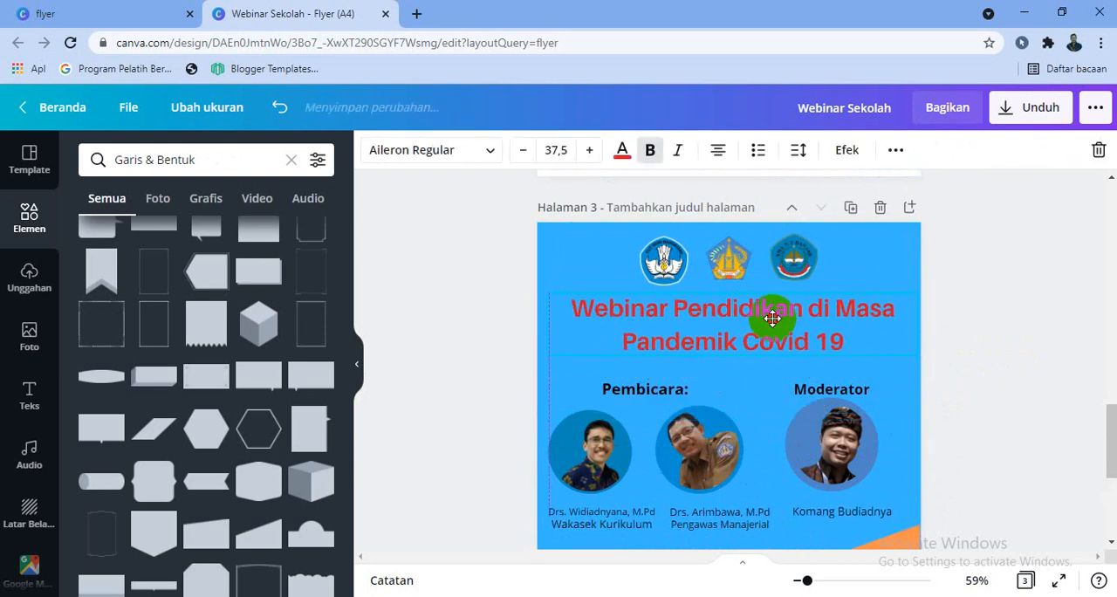
left_click(998, 329)
scroll(1035, 323, "down", 3)
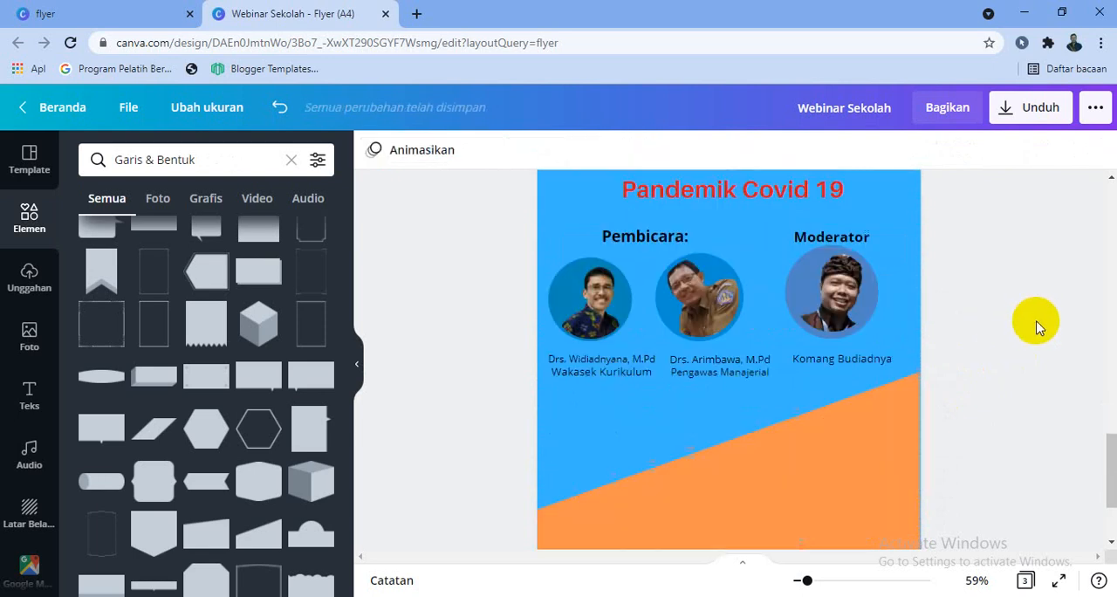
scroll(917, 387, "up", 3)
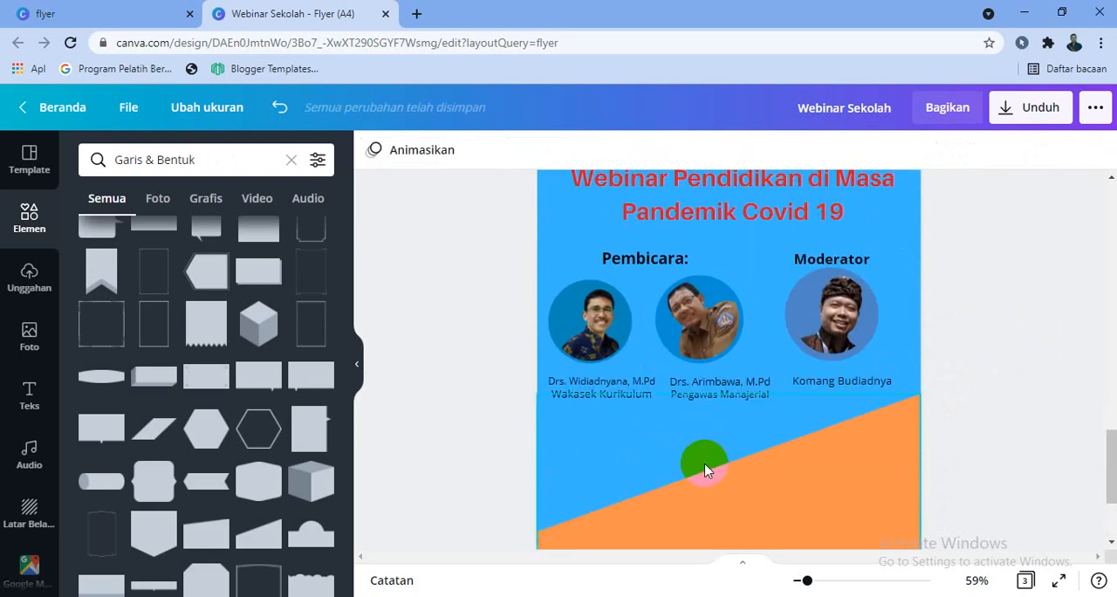
scroll(704, 458, "down", 3)
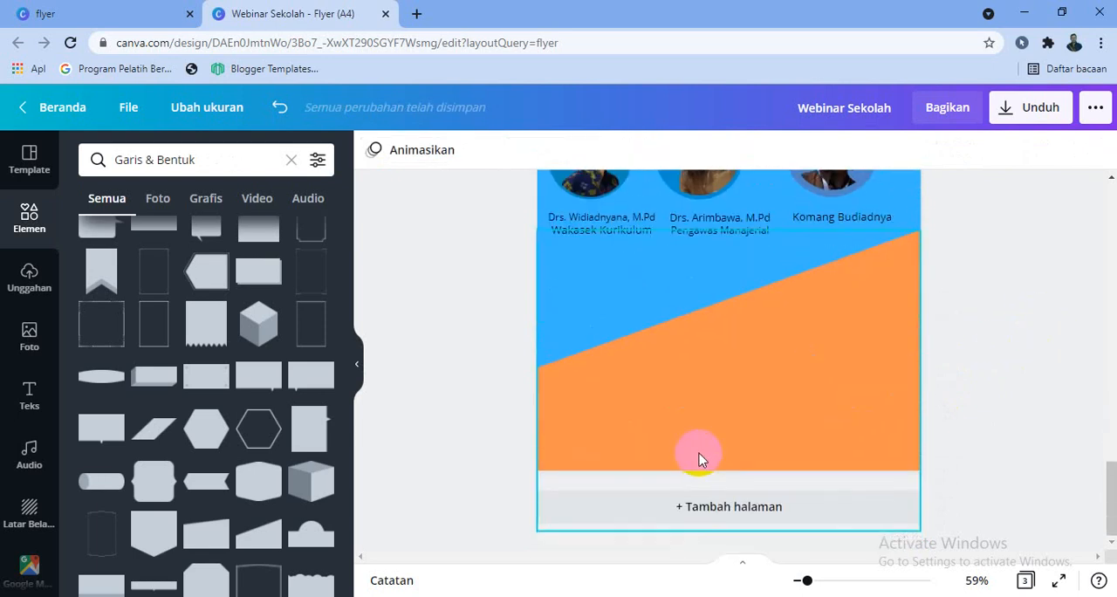
left_click(757, 347)
left_click(1024, 348)
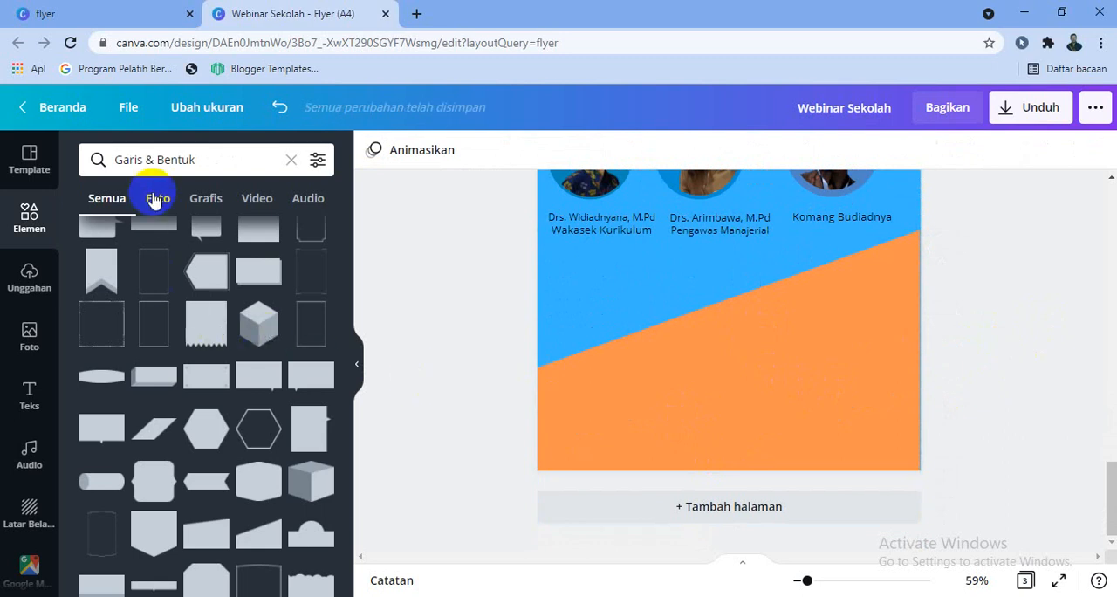
Add a heading text reading "Jadwal Kegiatan" over the lower part of page 3
left_click(292, 164)
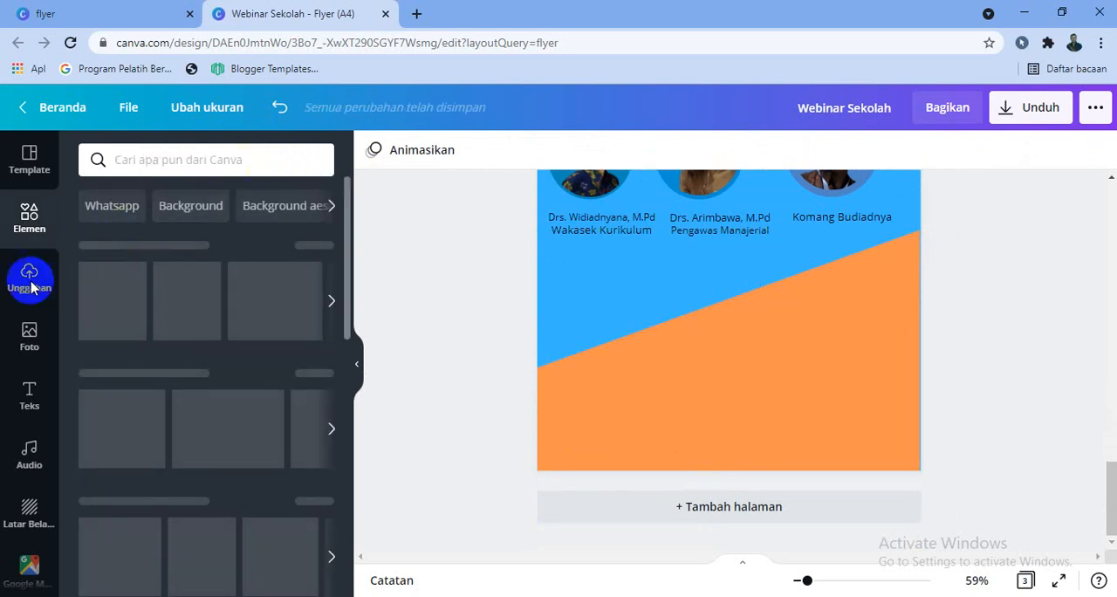
left_click(31, 407)
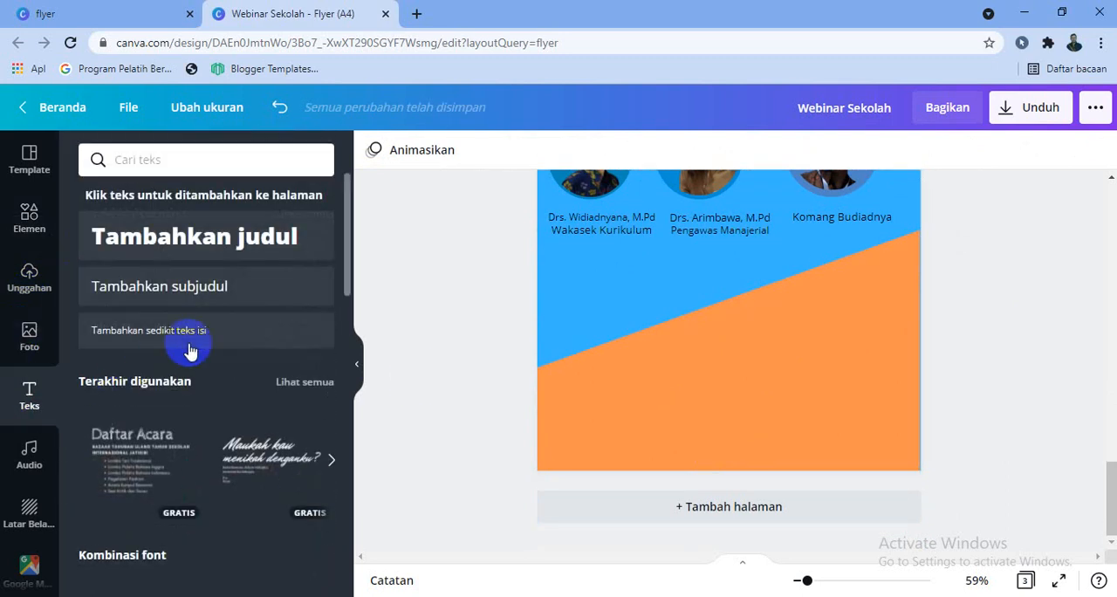
left_click(219, 249)
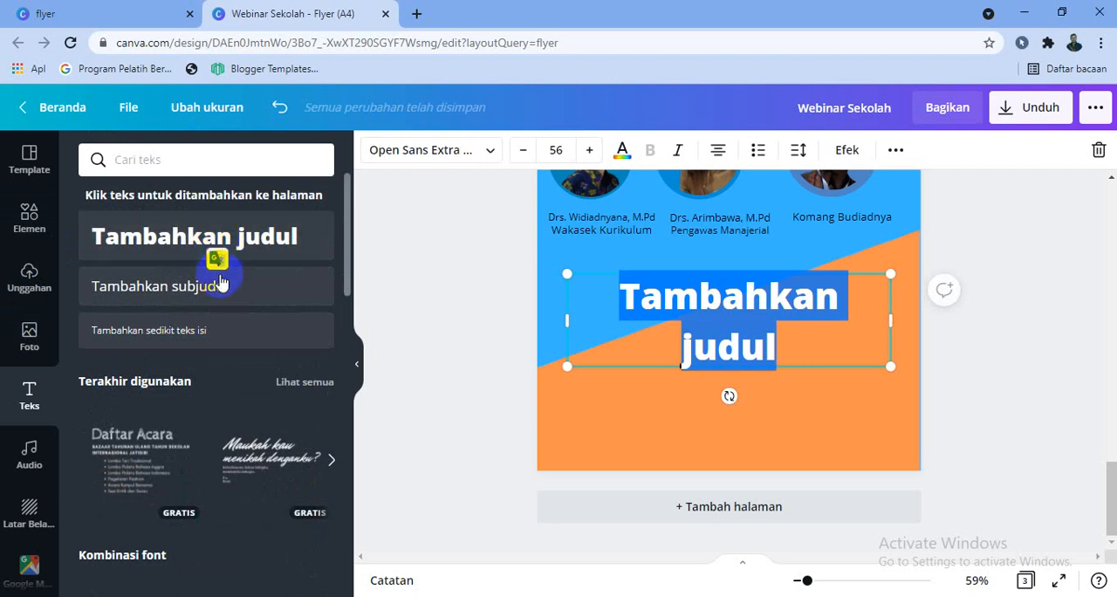
type("Kadwa")
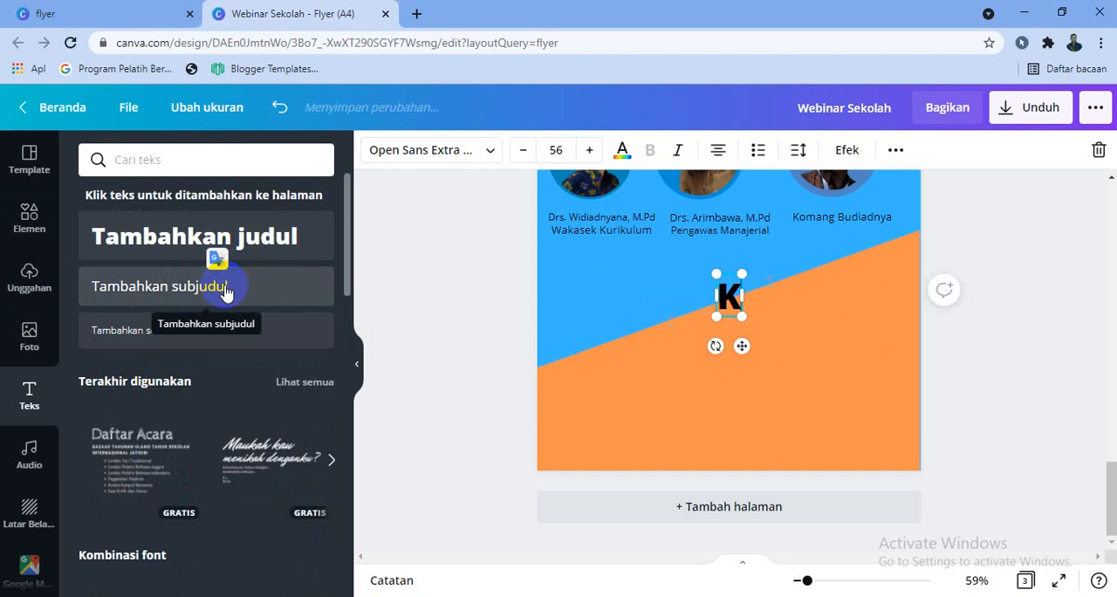
key("BackSpace")
key("BackSpace")
key("BackSpace")
key("BackSpace")
key("BackSpace")
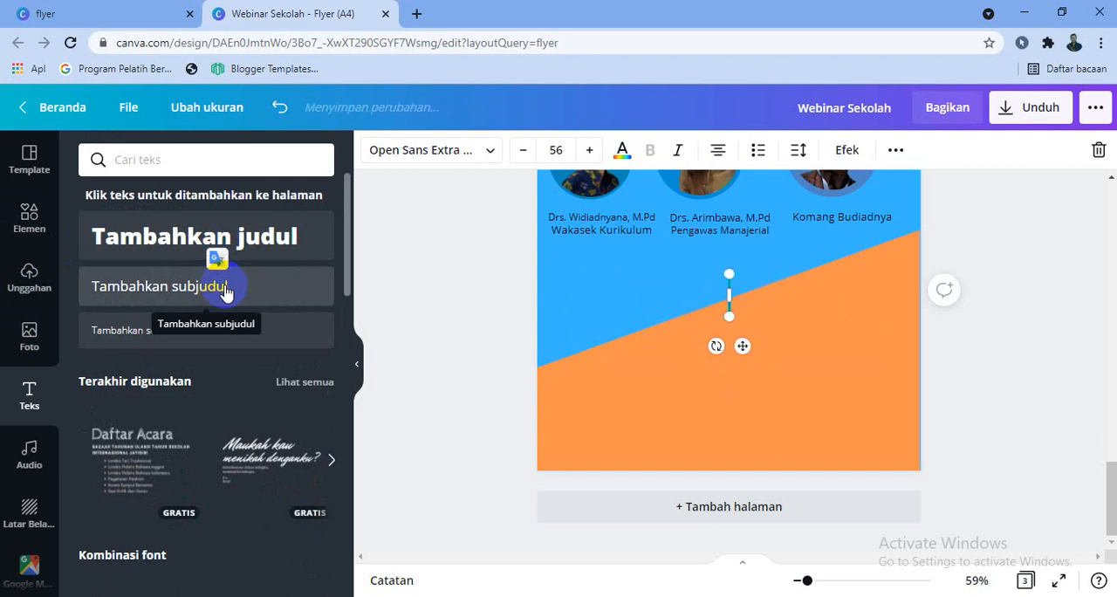
type("Jaf")
key("BackSpace")
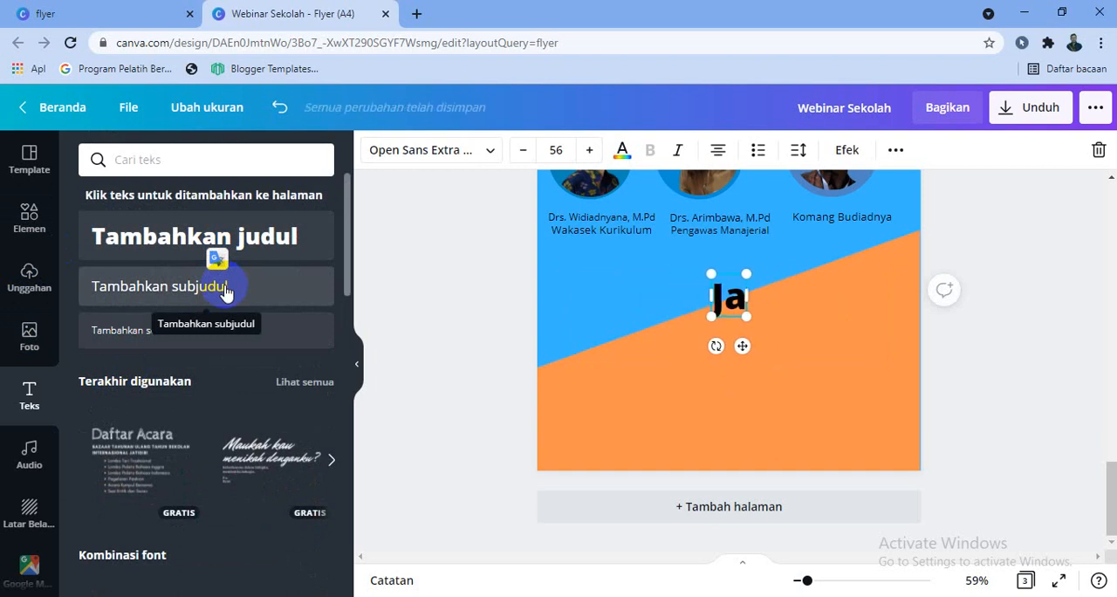
type("dwal Kegiatan")
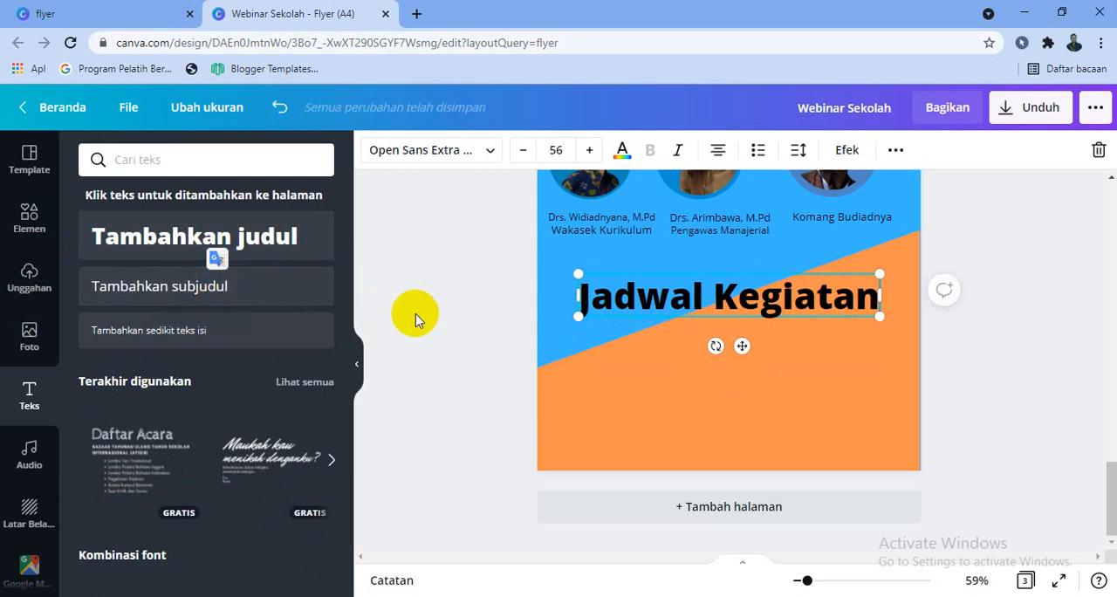
type("\"")
Append a double quotation mark to the "Jadwal Kegiatan" heading and add a second line reading "Senin, 16 Agustus 21"
key("Return")
type("Se")
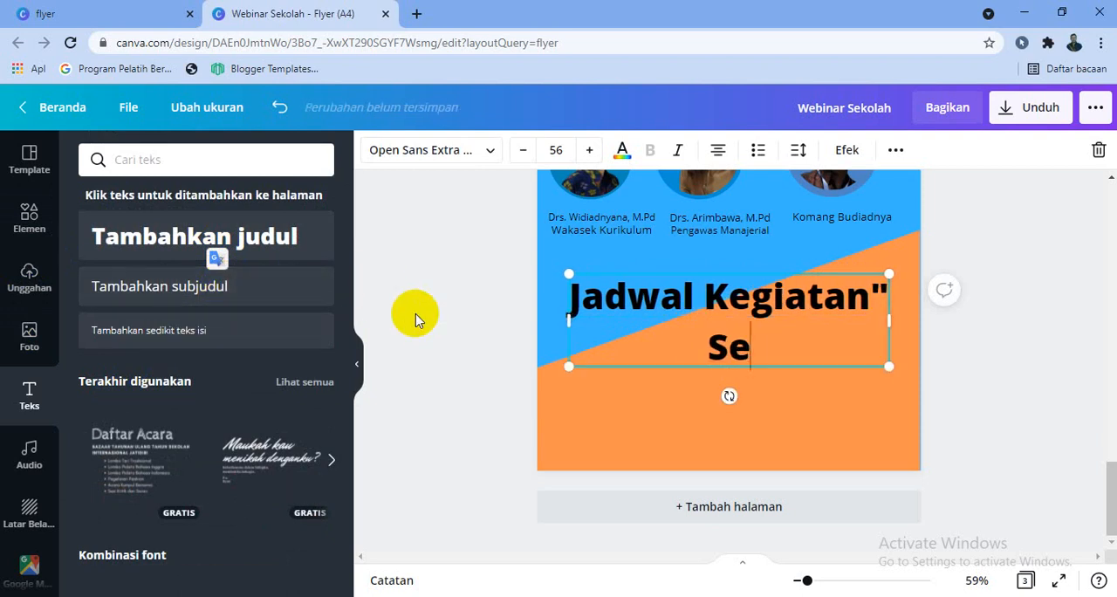
type("nin, ")
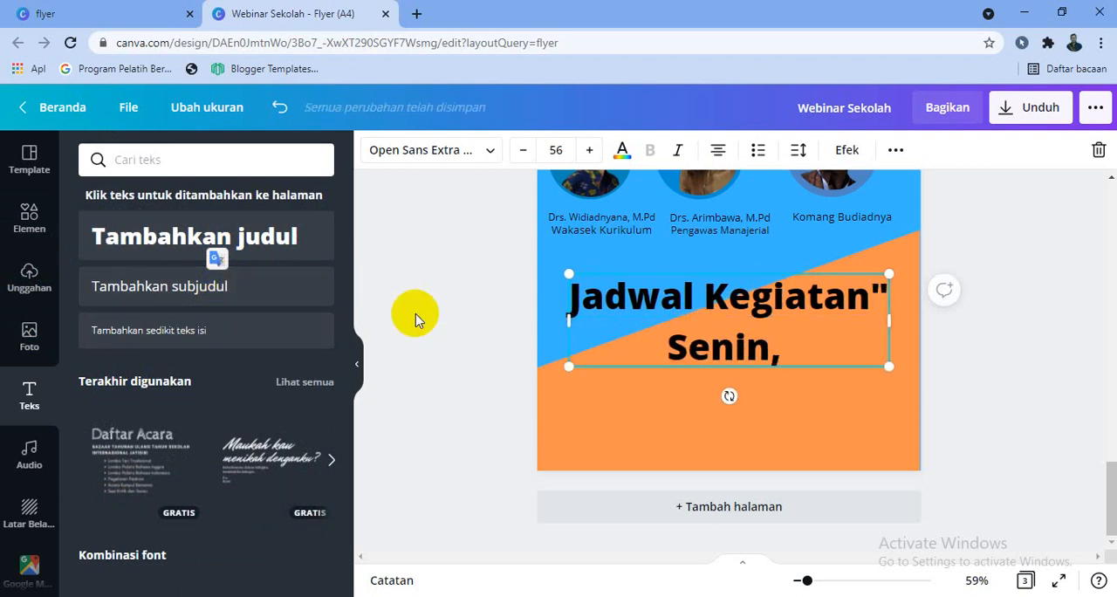
type("14 Agust")
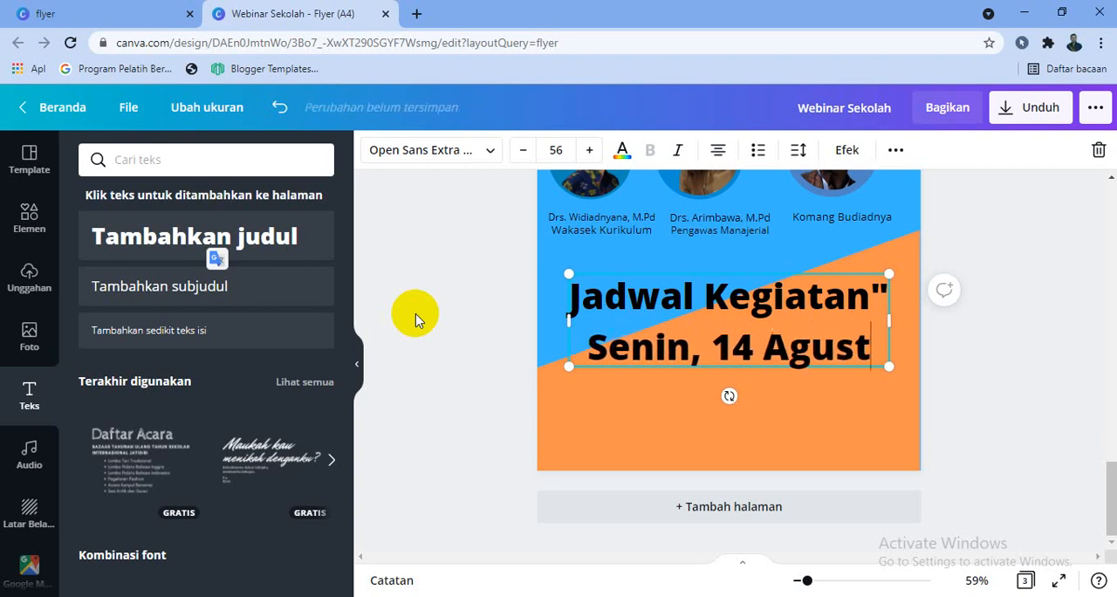
type("us")
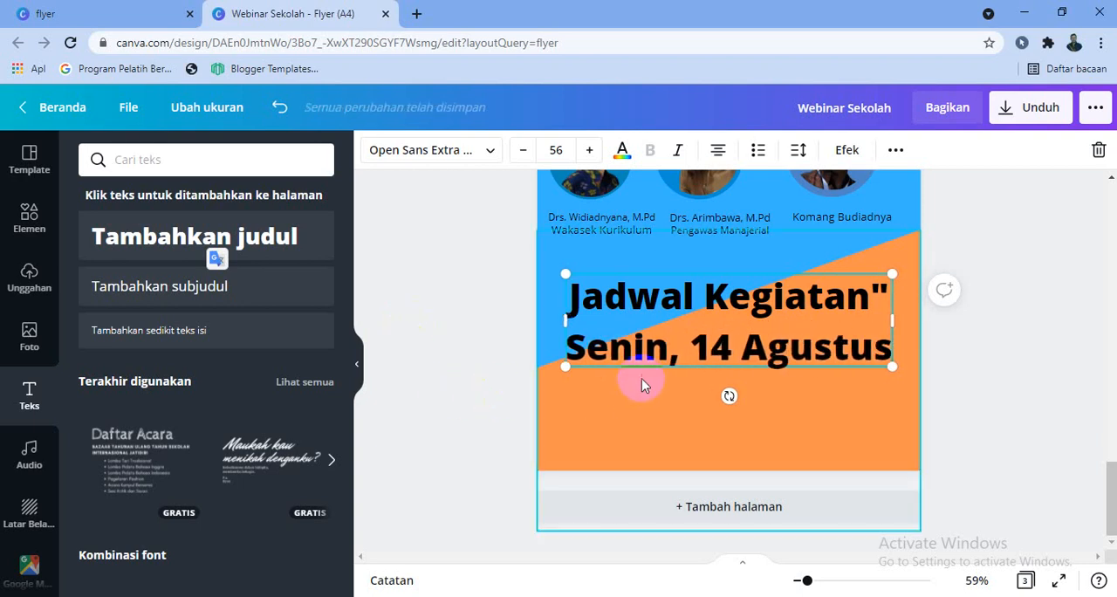
double_click(705, 349)
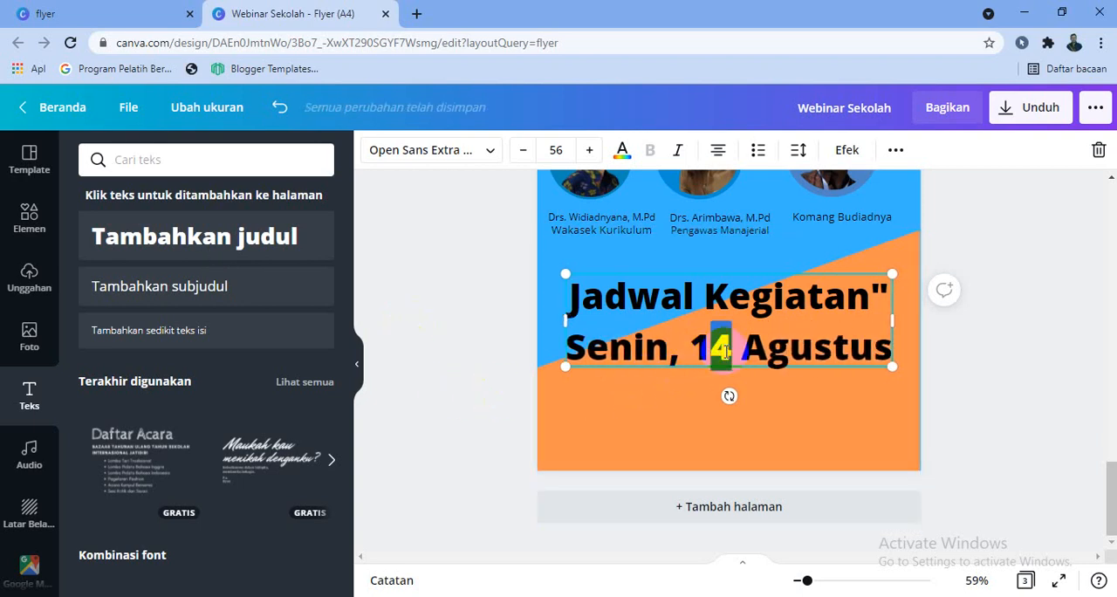
type("6")
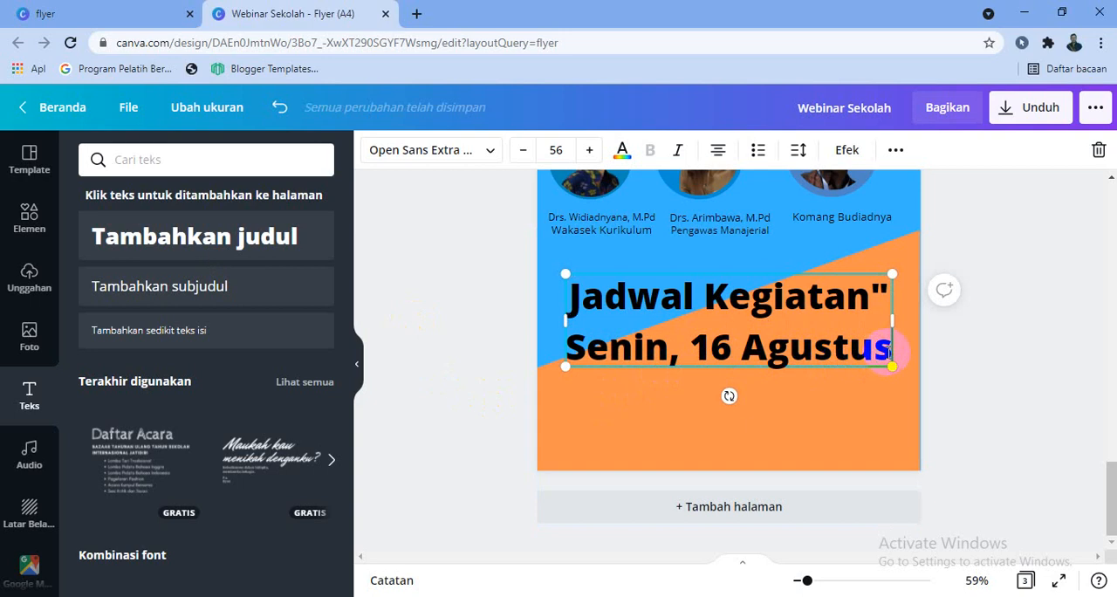
type(" 21")
Reduce the whole schedule heading to font size 21 and move it onto the orange shape beneath the third speaker's label
triple_click(889, 352)
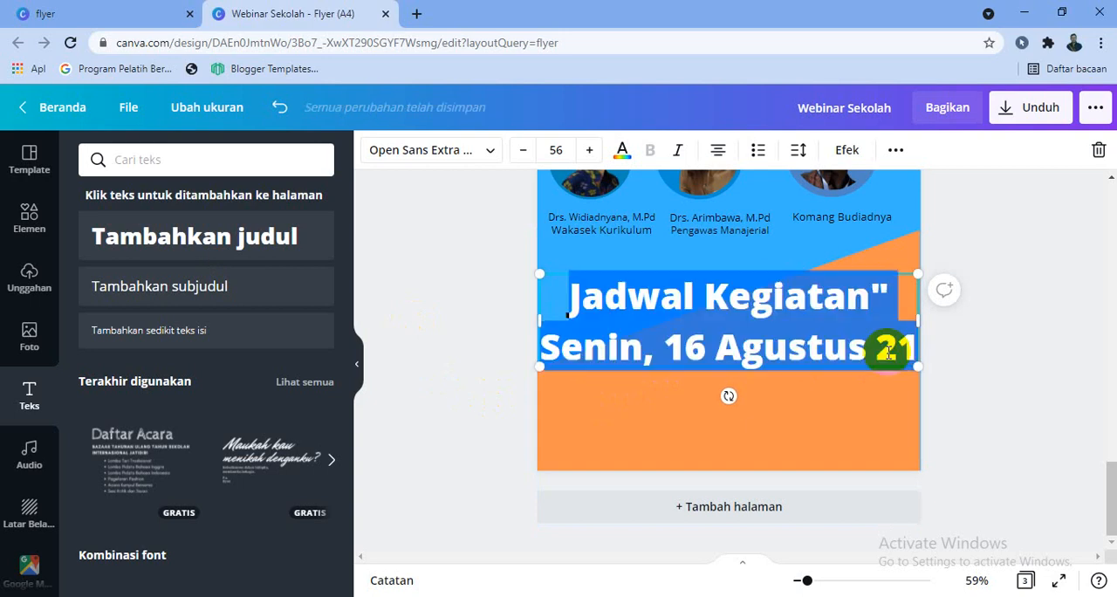
left_click(513, 150)
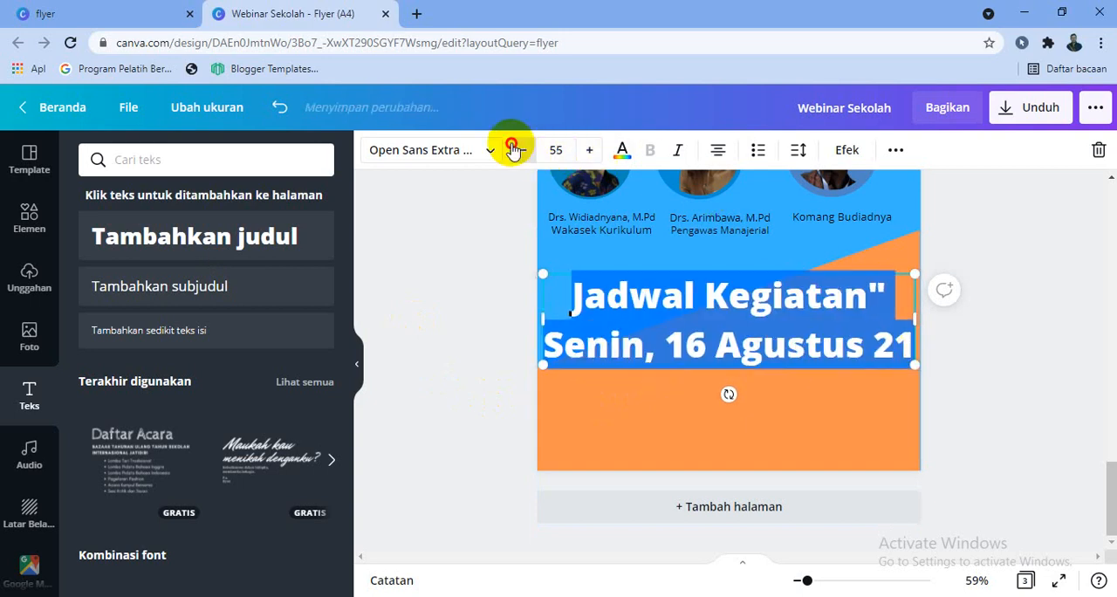
left_click(513, 151)
left_click(513, 150)
left_click(513, 150)
left_click(514, 151)
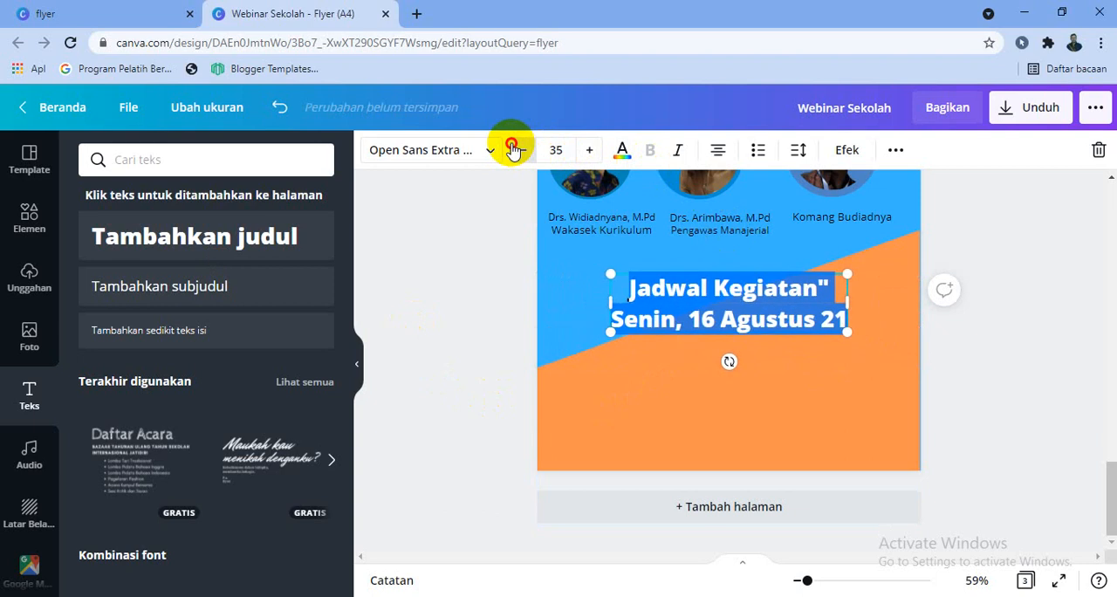
left_click(513, 151)
left_click(513, 151)
left_click(513, 150)
left_click(513, 150)
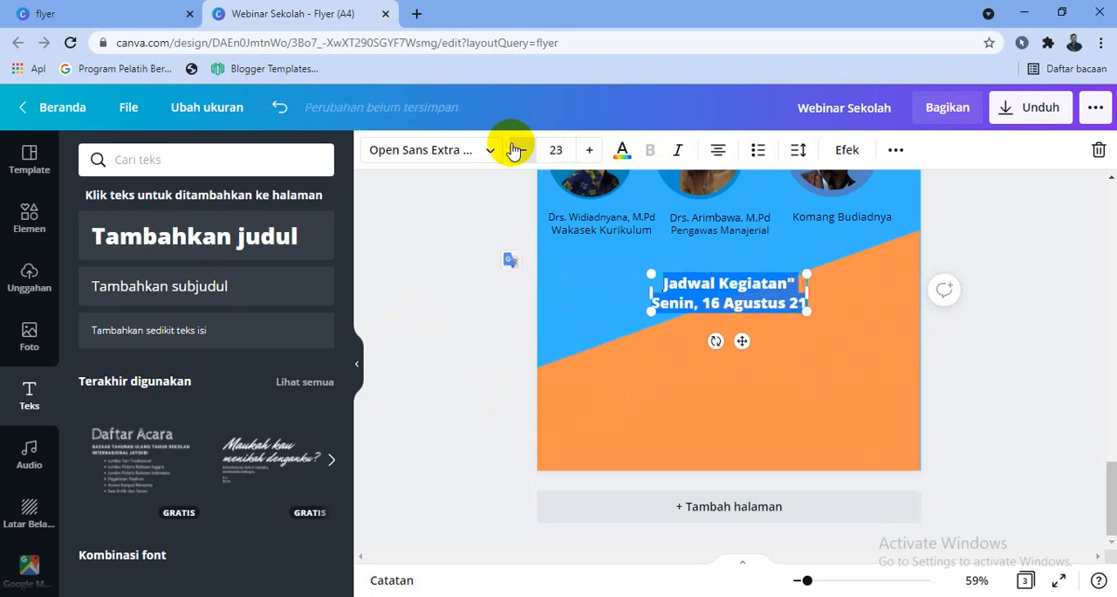
left_click(513, 150)
left_click_drag(707, 345, 844, 362)
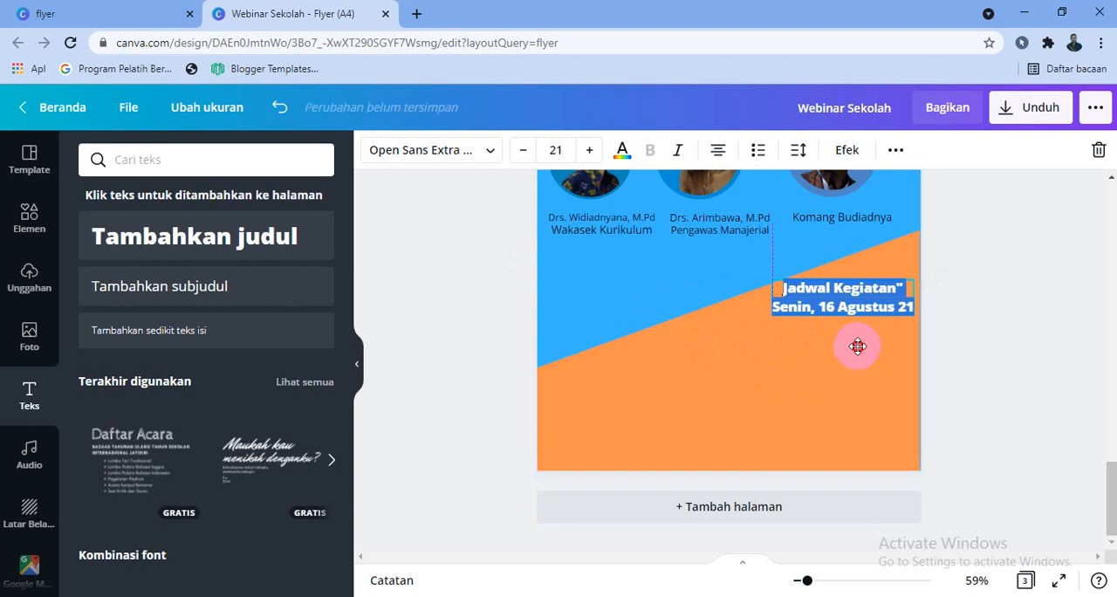
left_click(953, 336)
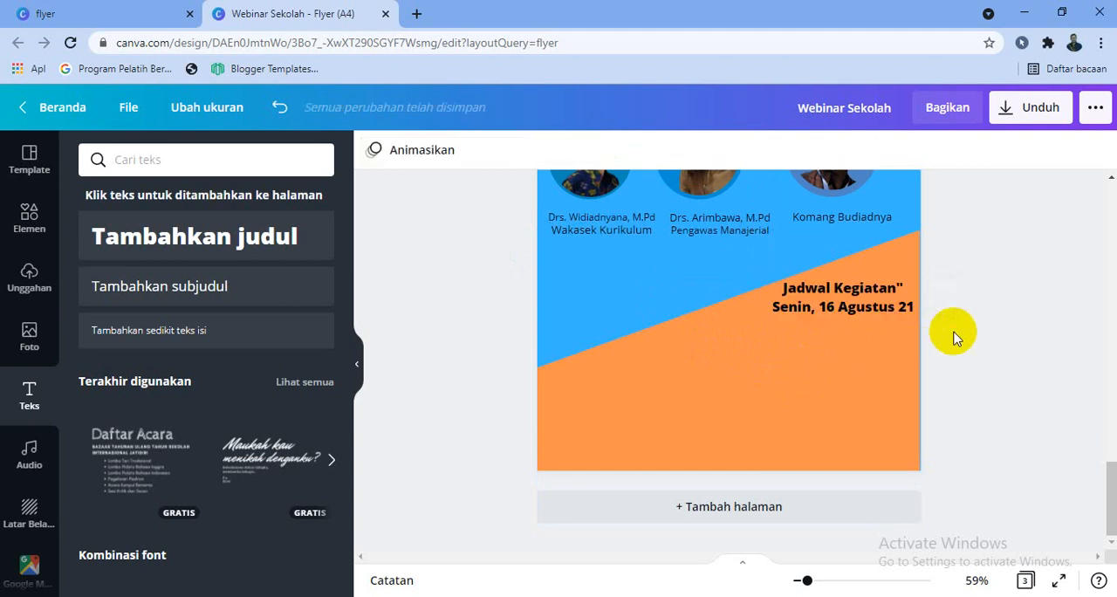
Add a subheading reading "Zoom Meeting" and place it directly beneath the schedule date
left_click(181, 286)
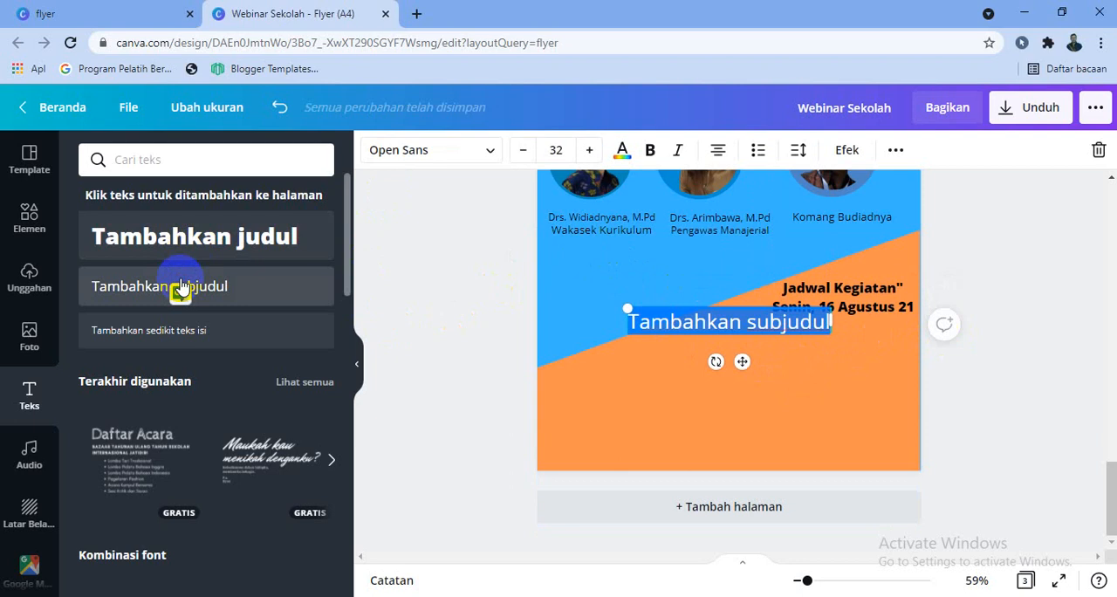
type("G")
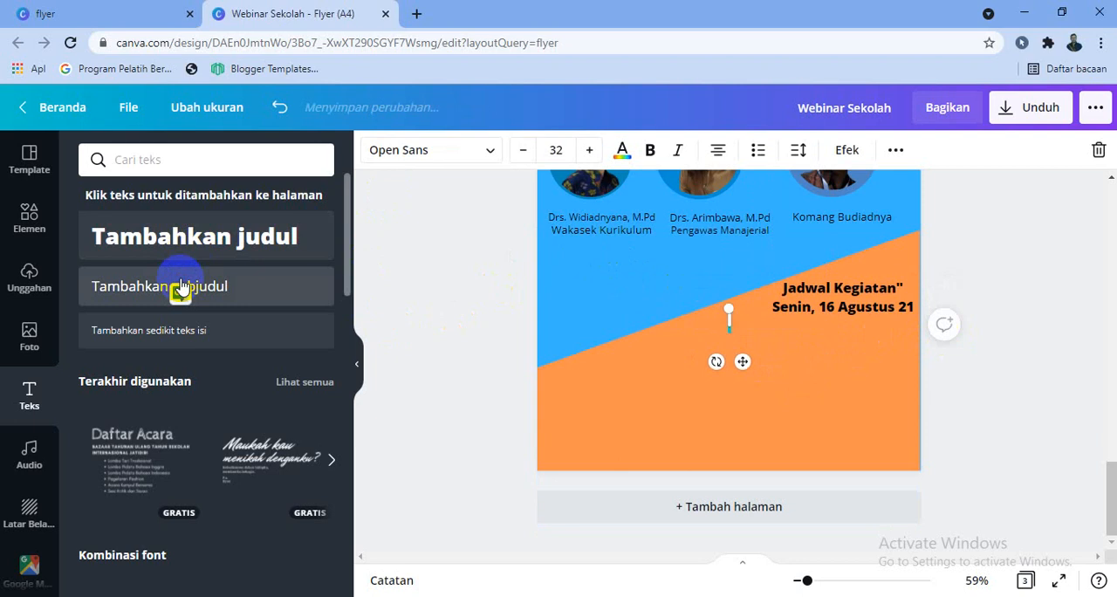
type("oom Mee")
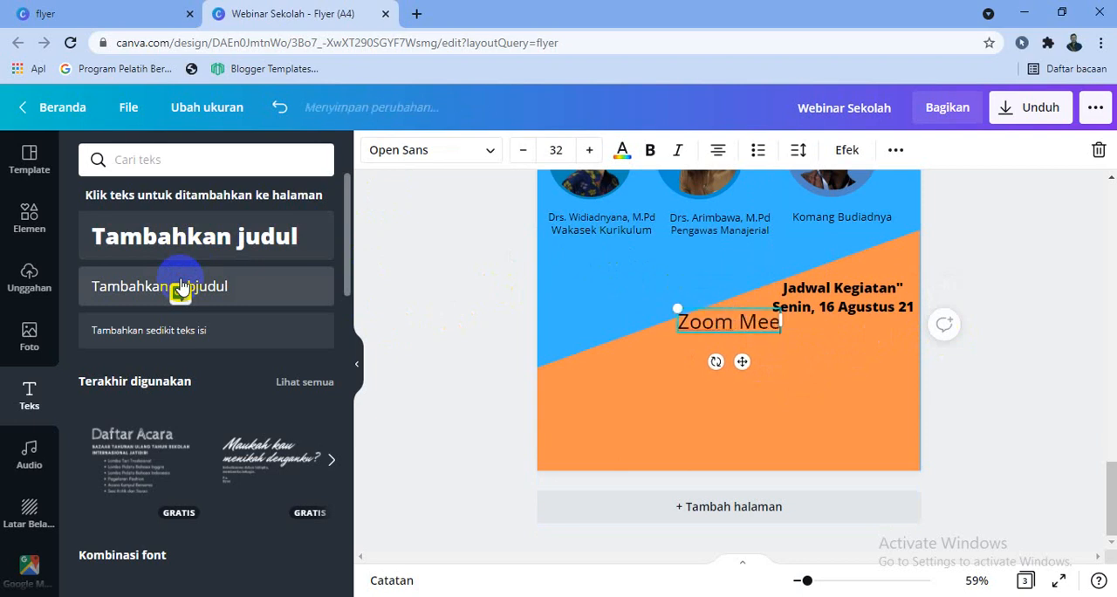
type("ting")
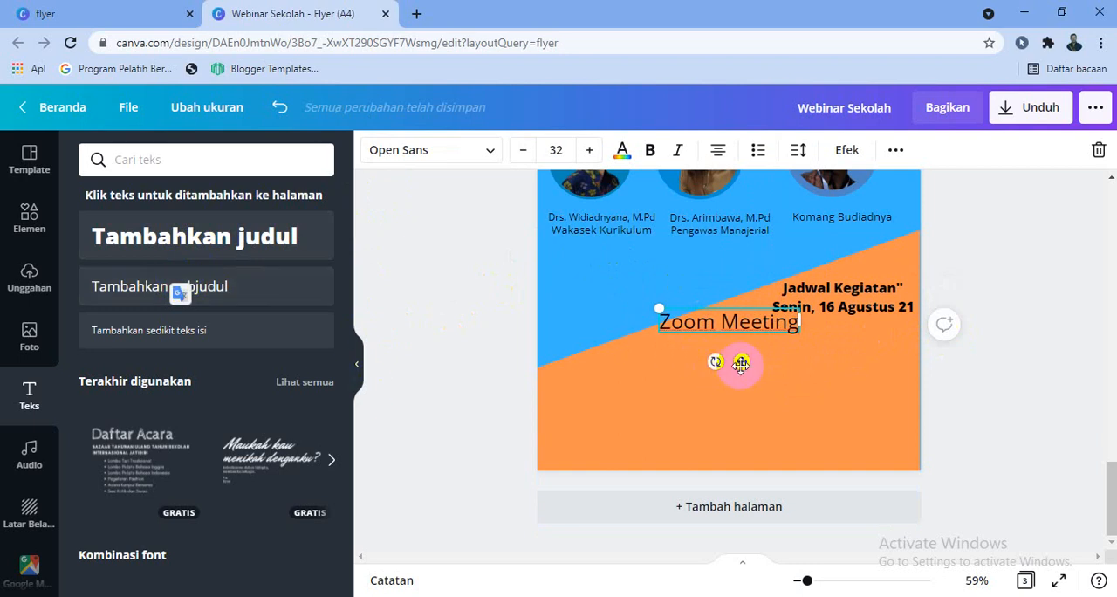
left_click_drag(829, 378, 850, 361)
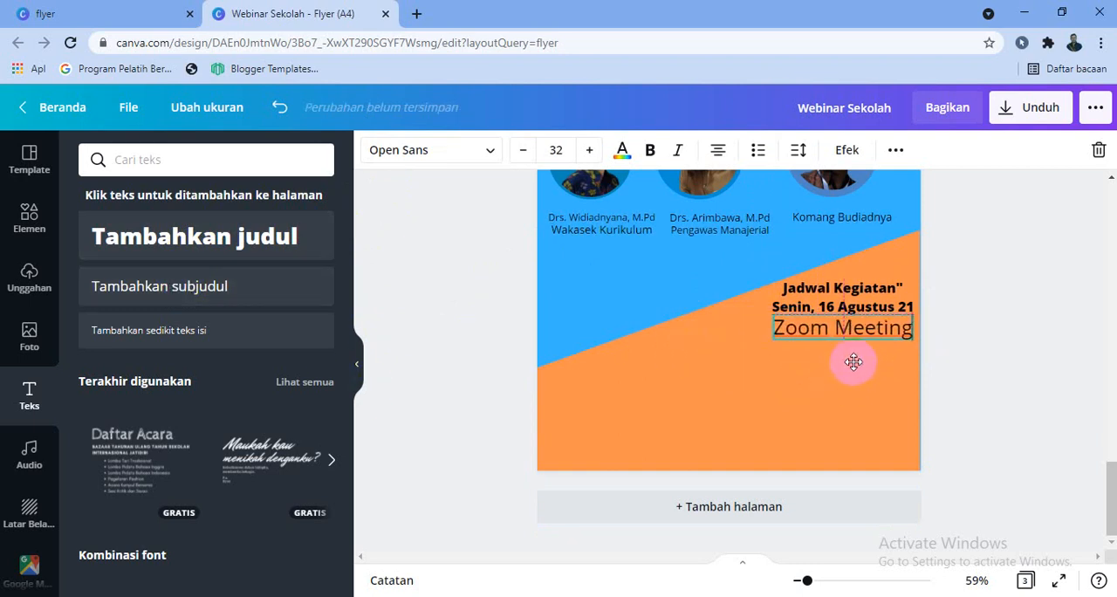
Scale the "Zoom Meeting" text down to font size 25,2 and centre it under the date line
left_click(779, 327)
left_click_drag(776, 323, 799, 338)
left_click_drag(856, 367, 849, 362)
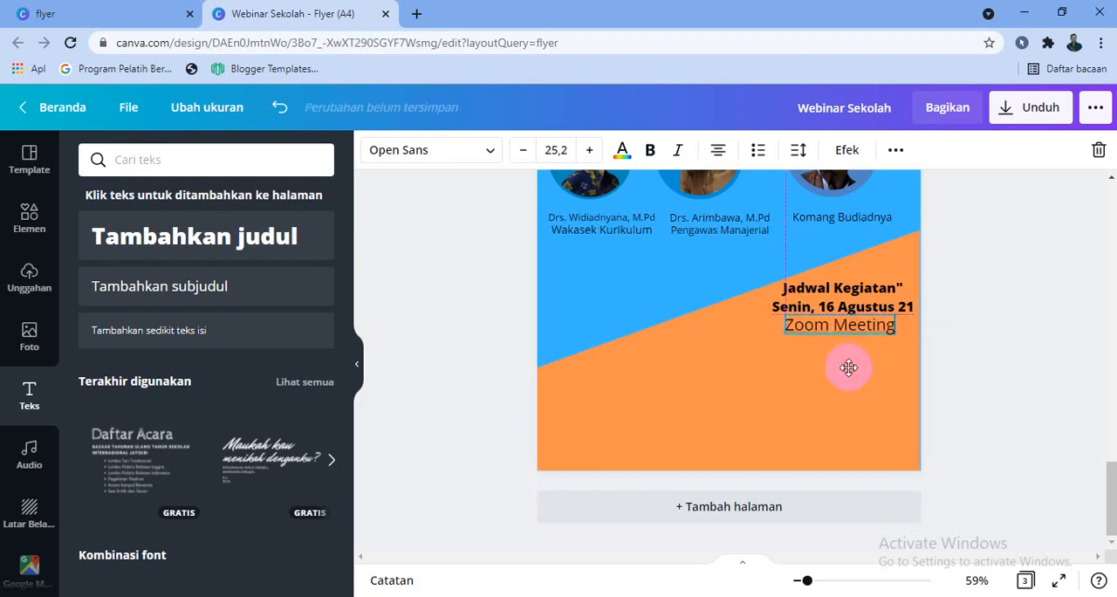
Search the elements for "zoom" and insert the round blue video camera icon over the lower part of page 3
left_click(28, 218)
left_click(166, 162)
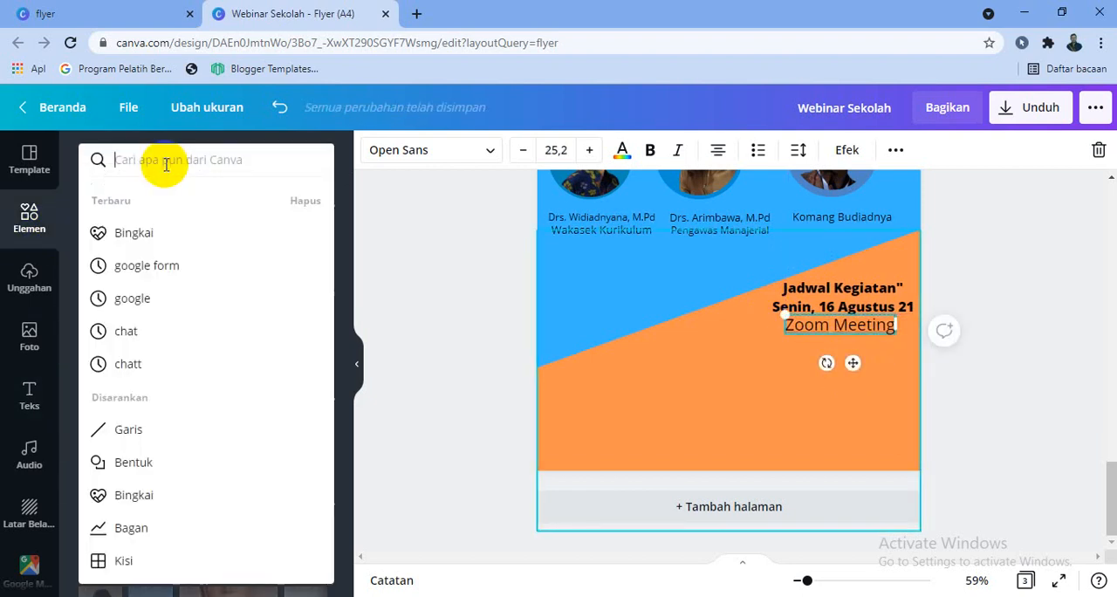
type("zoom")
key("Return")
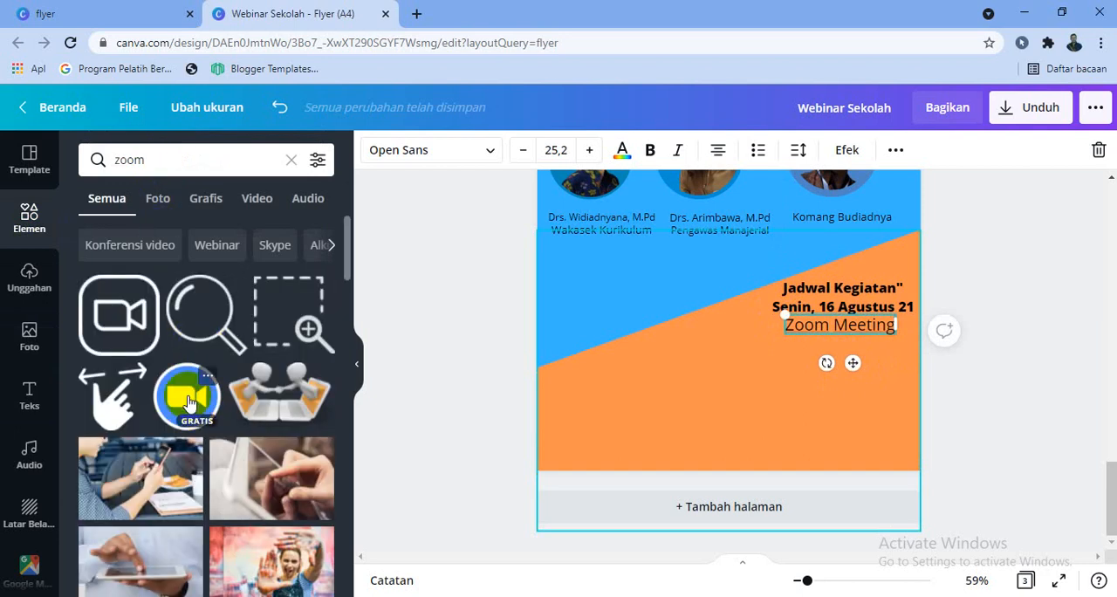
left_click(188, 401)
left_click_drag(691, 302, 684, 366)
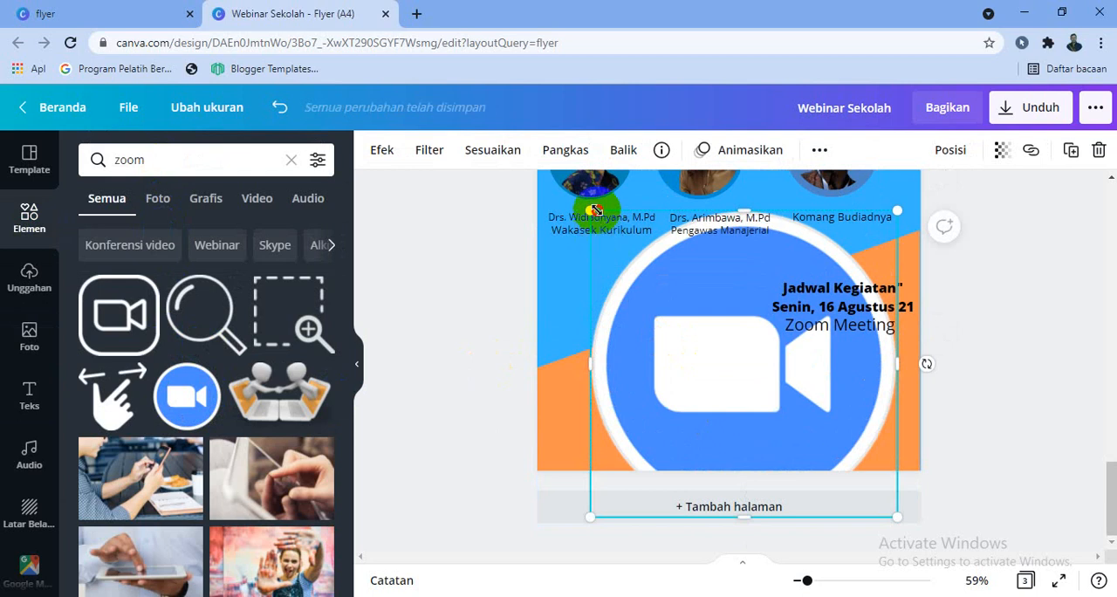
Shrink the Zoom icon to a small badge and place it just left of the schedule text
left_click_drag(593, 211, 773, 433)
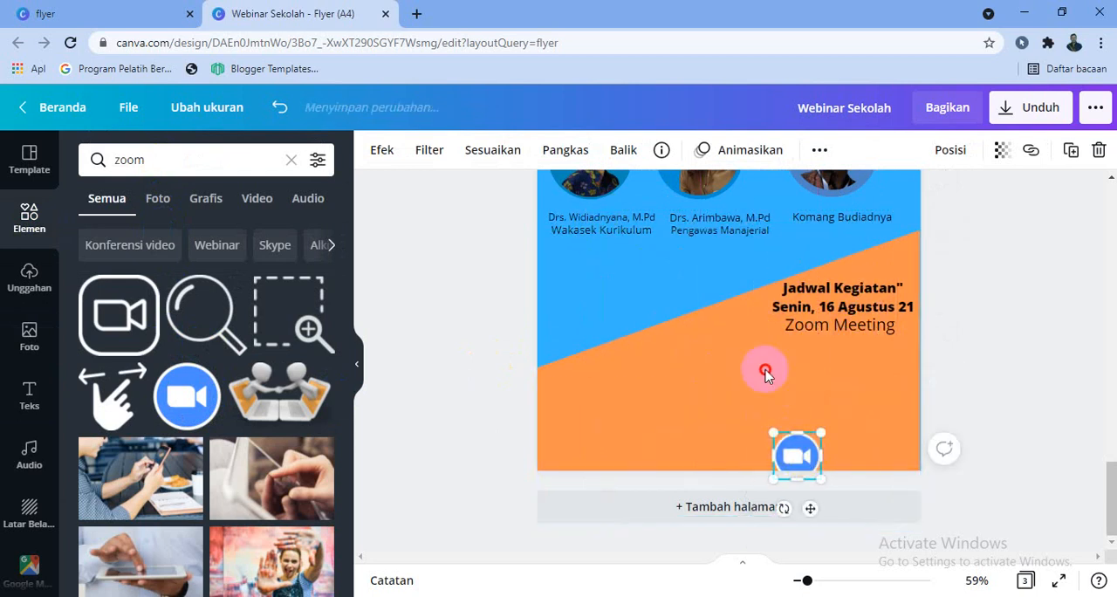
left_click_drag(765, 373, 743, 315)
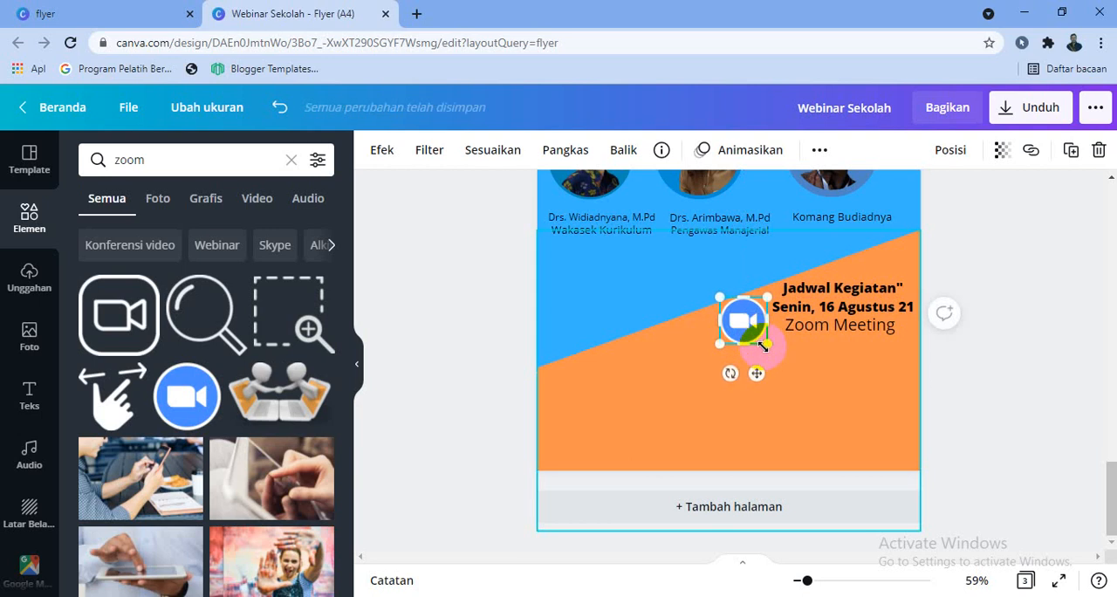
left_click(984, 354)
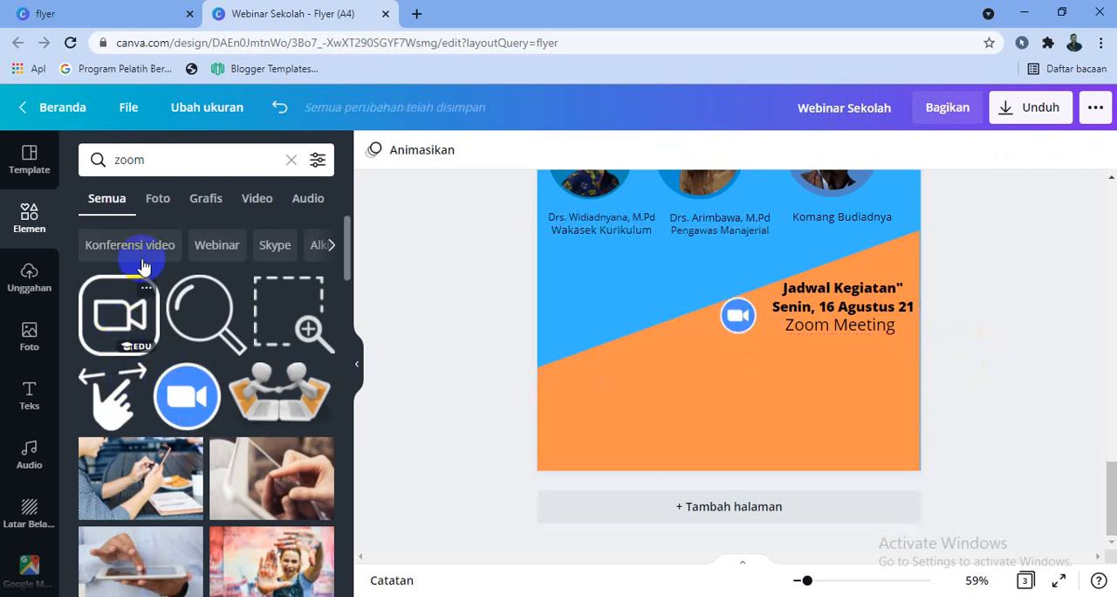
Start a new element search in place of the "zoom" search
left_click(150, 162)
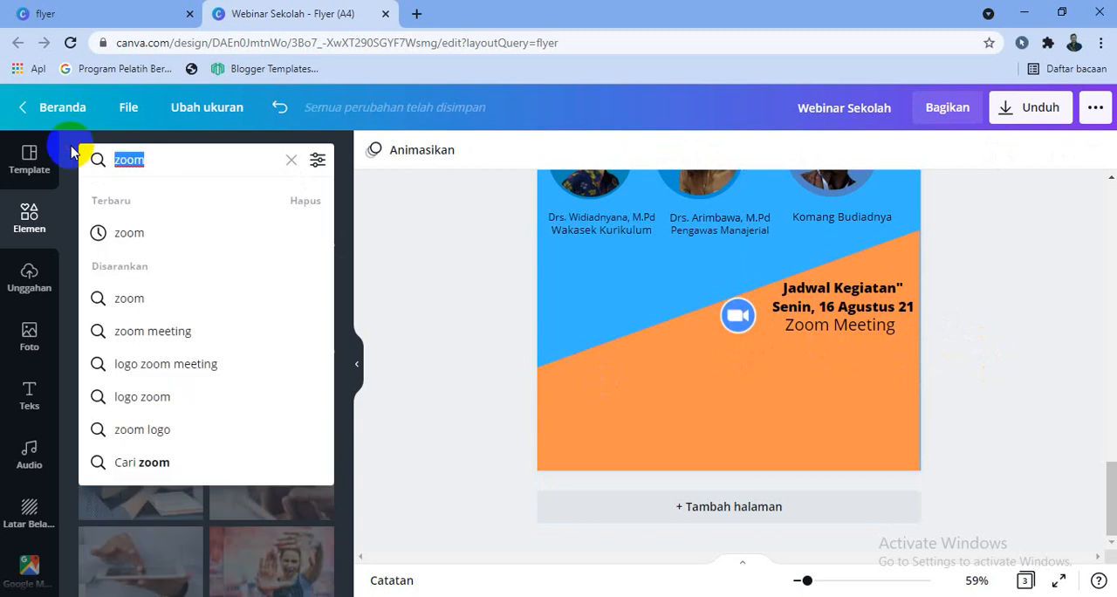
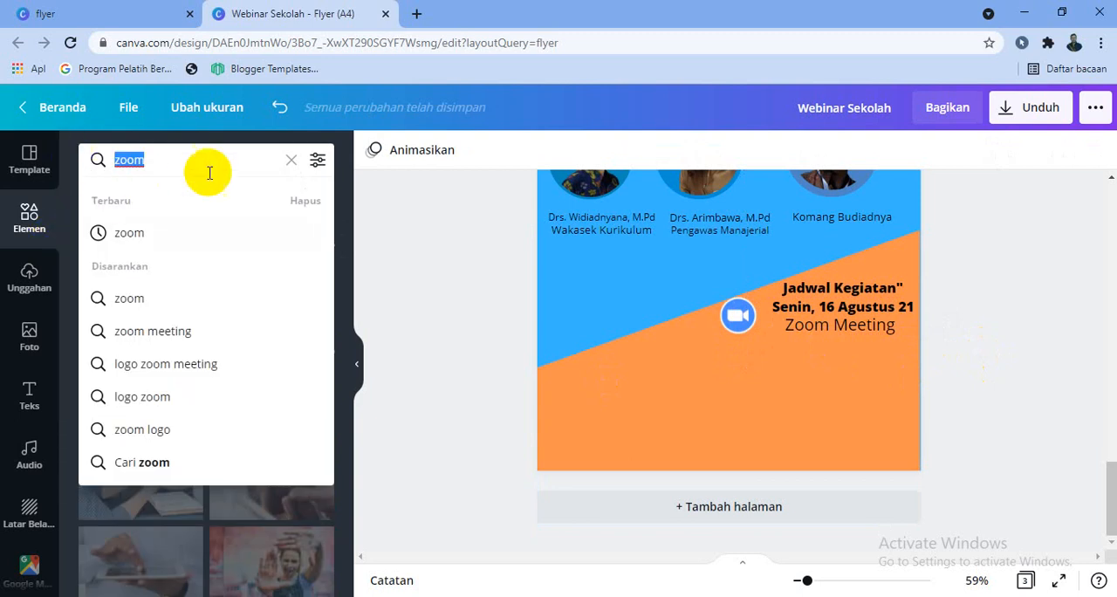
Clear the "zoom" search and insert the Ribbon Banner Vector from the Garis & Bentuk collection onto page 3
left_click(292, 162)
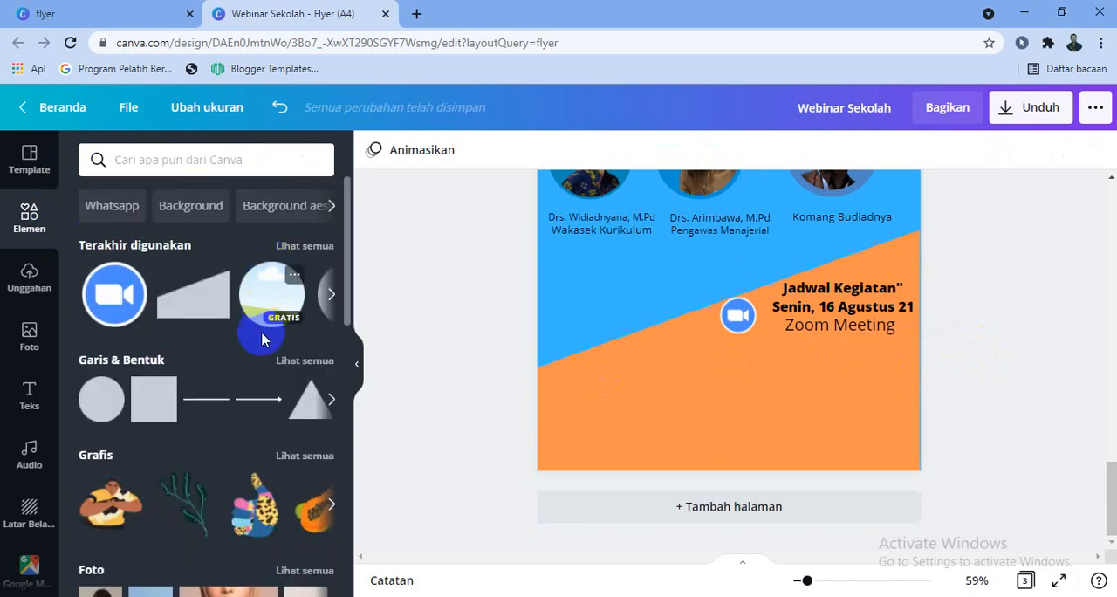
left_click(310, 362)
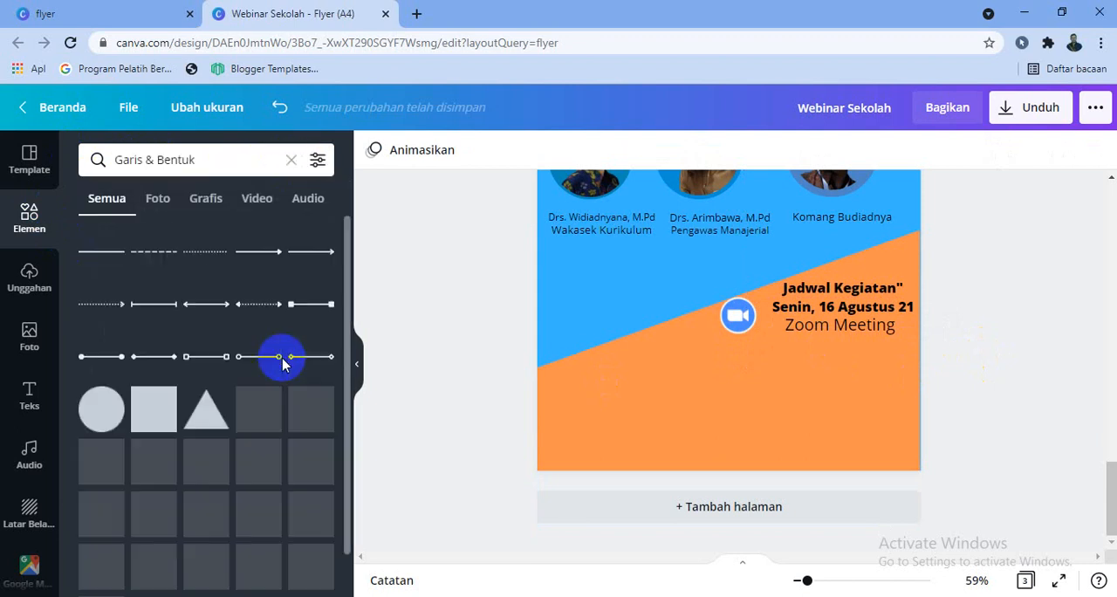
scroll(281, 366, "down", 3)
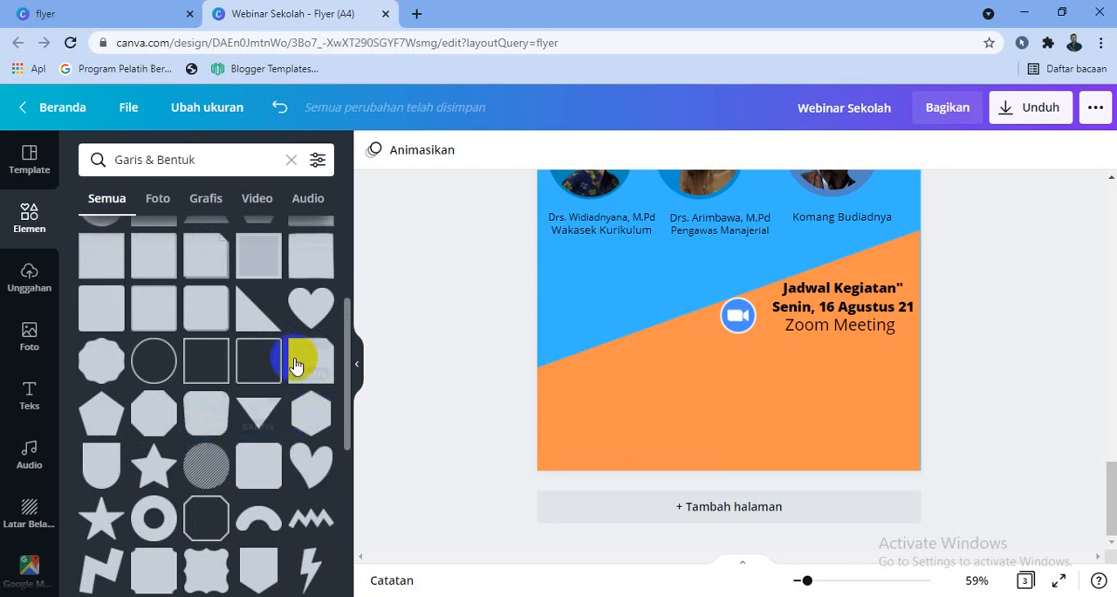
scroll(280, 427, "down", 4)
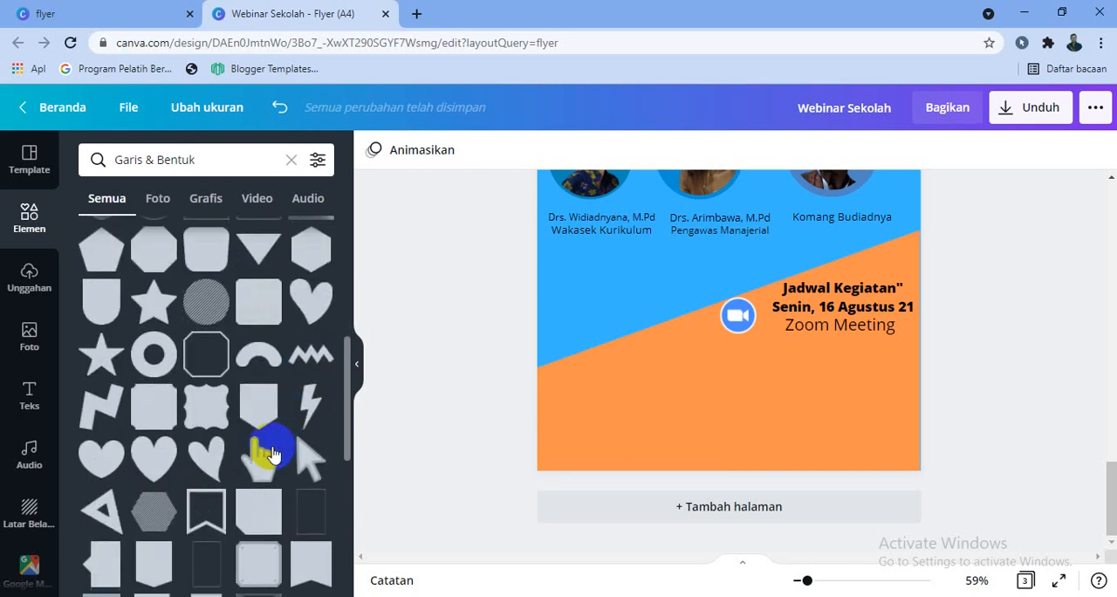
scroll(312, 483, "down", 1)
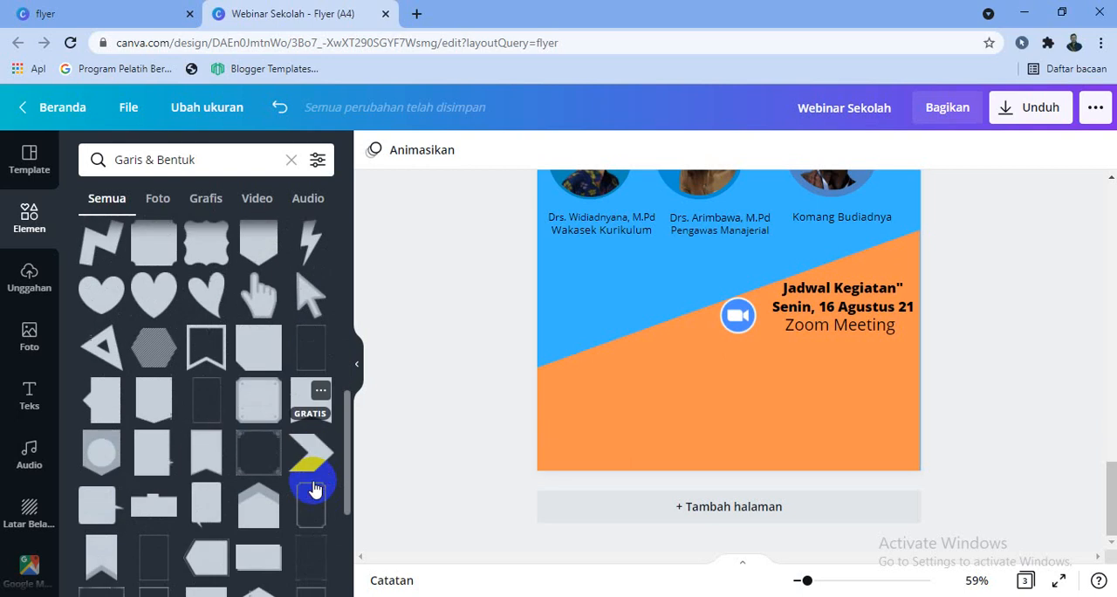
left_click(213, 446)
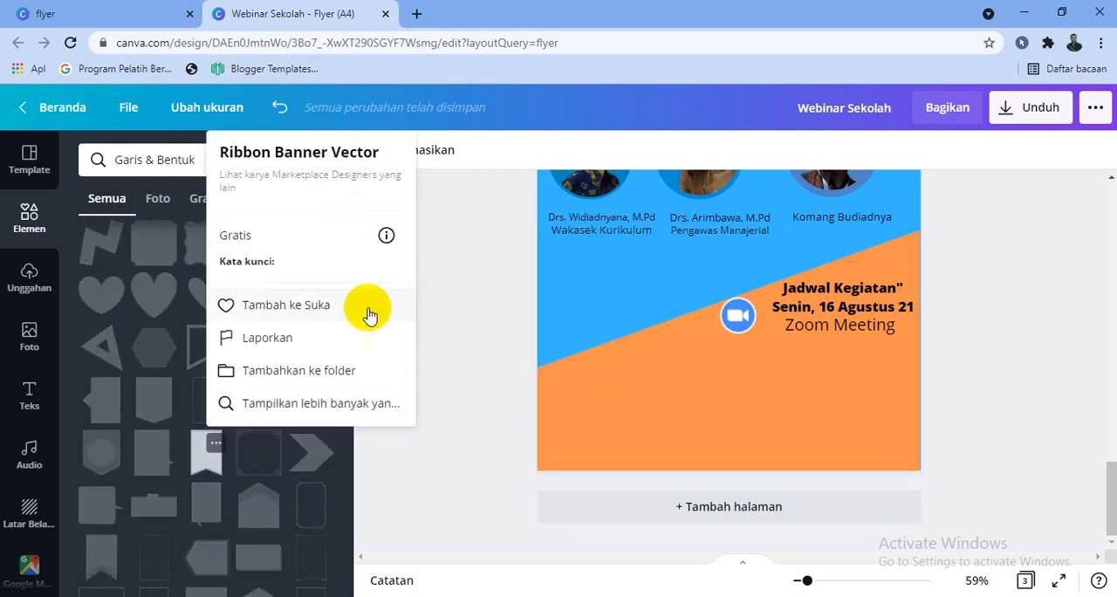
left_click(214, 456)
left_click(206, 454)
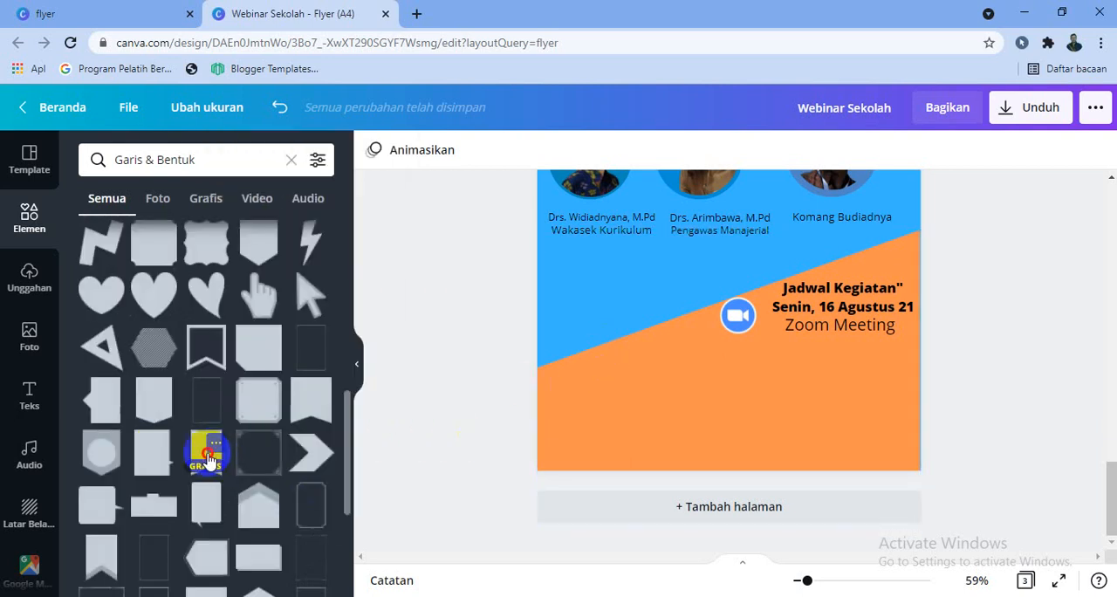
Shrink the ribbon banner and place it in the lower-left corner of page 3, flush with the page's bottom edge
left_click_drag(681, 289, 608, 416)
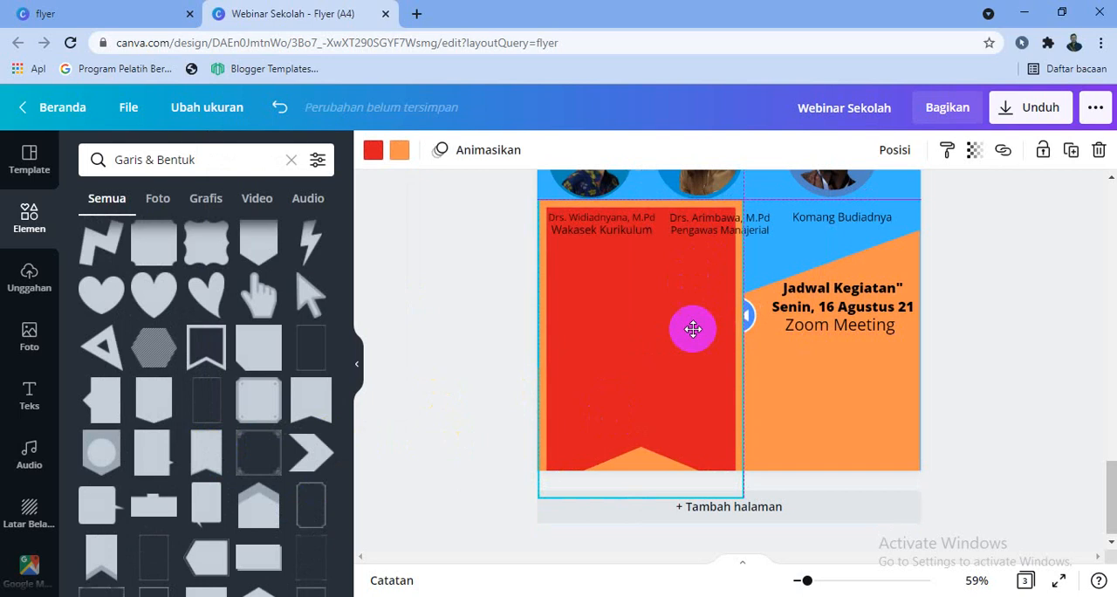
left_click_drag(666, 334, 638, 262)
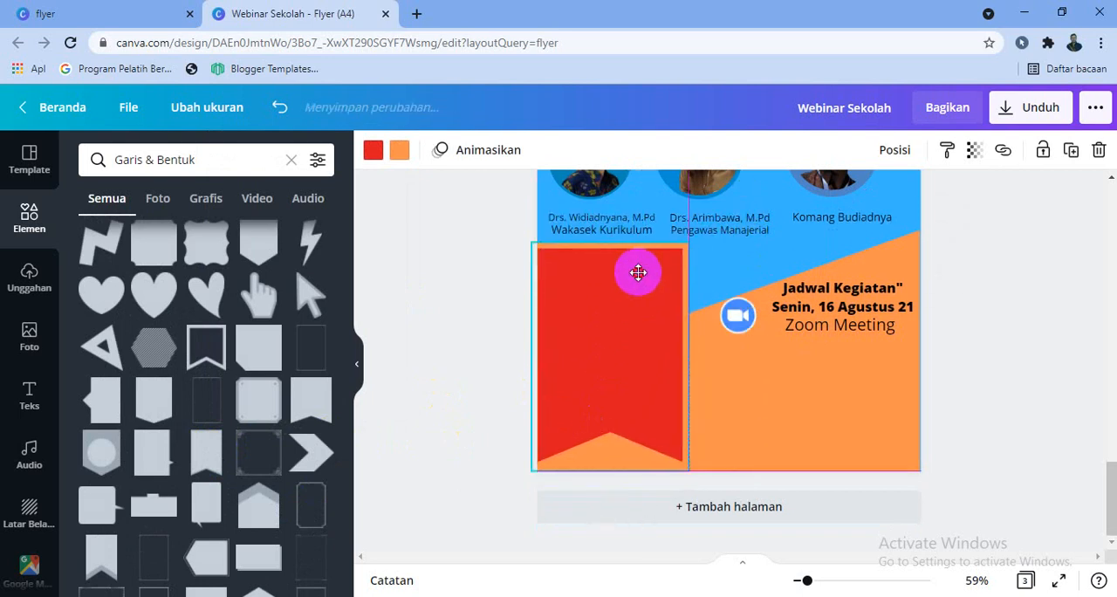
left_click(950, 347)
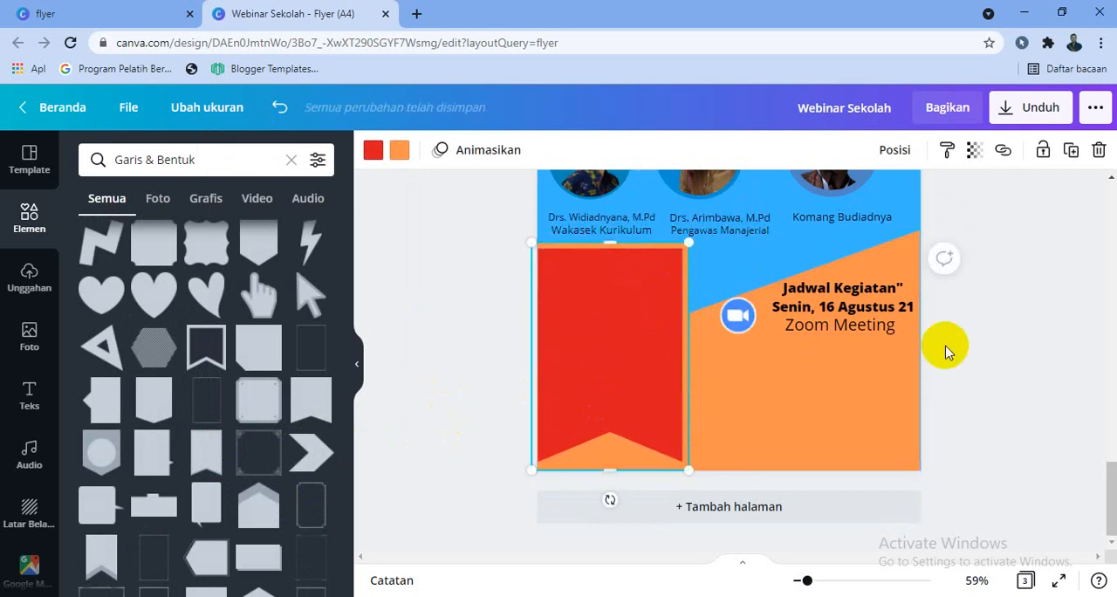
Change the ribbon banner's red fill to the dark blue from the logo's photo colours
scroll(953, 348, "up", 3)
scroll(956, 347, "down", 3)
left_click(690, 443)
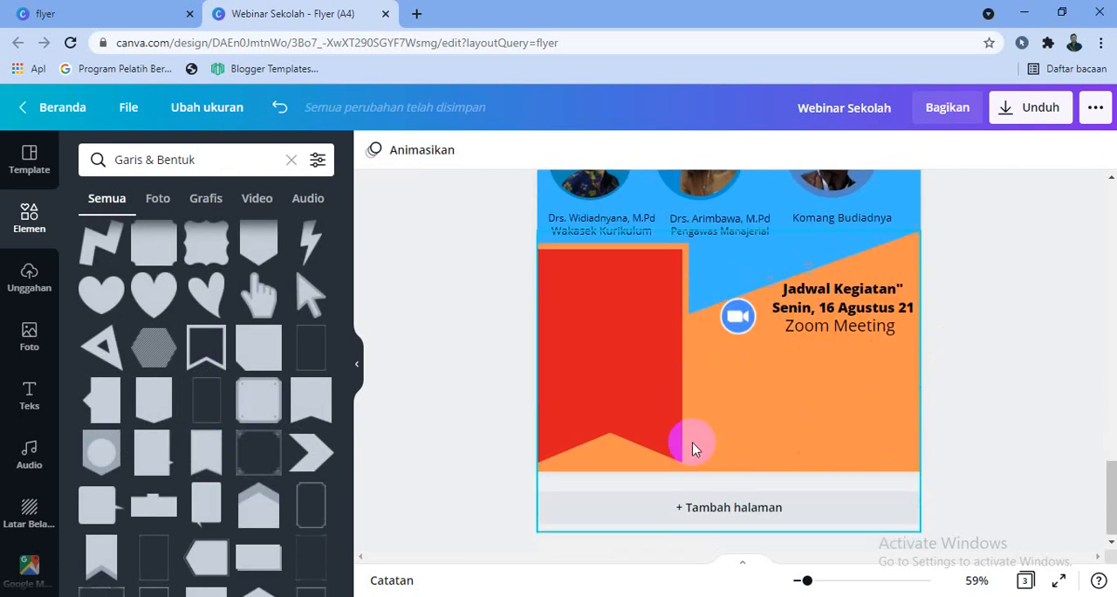
left_click(373, 150)
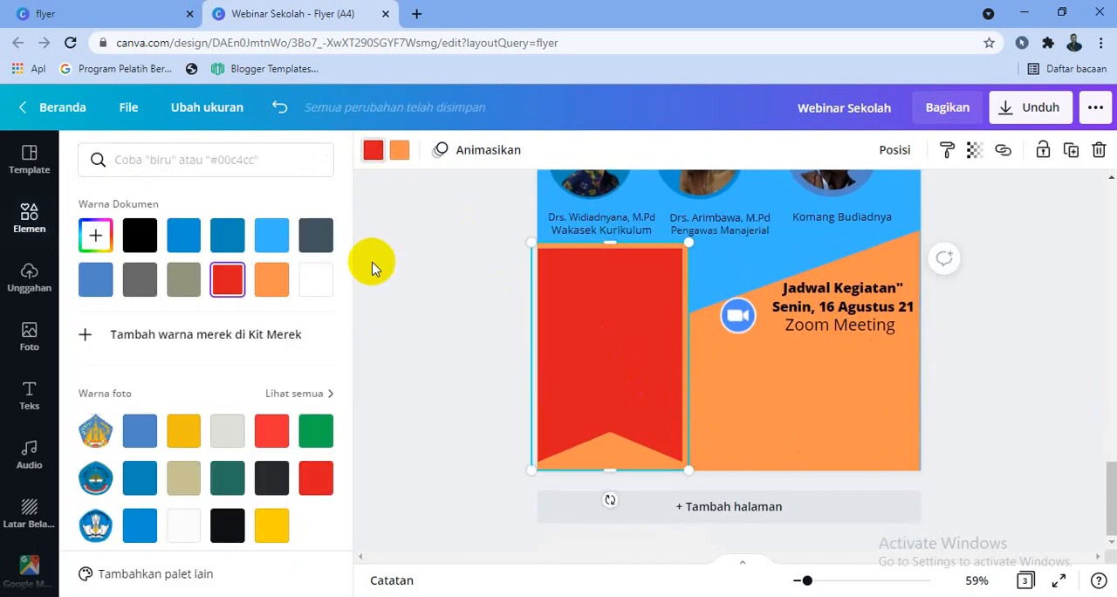
left_click(129, 482)
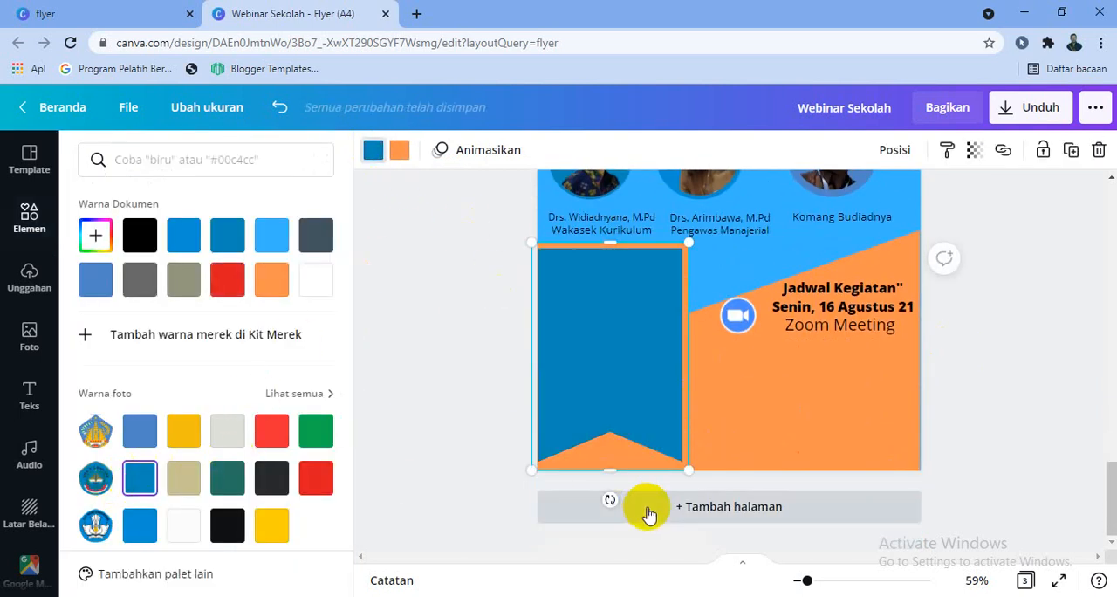
Recolour the slanted orange shape behind the schedule text with the medium blue document colour
left_click(766, 433)
left_click(271, 234)
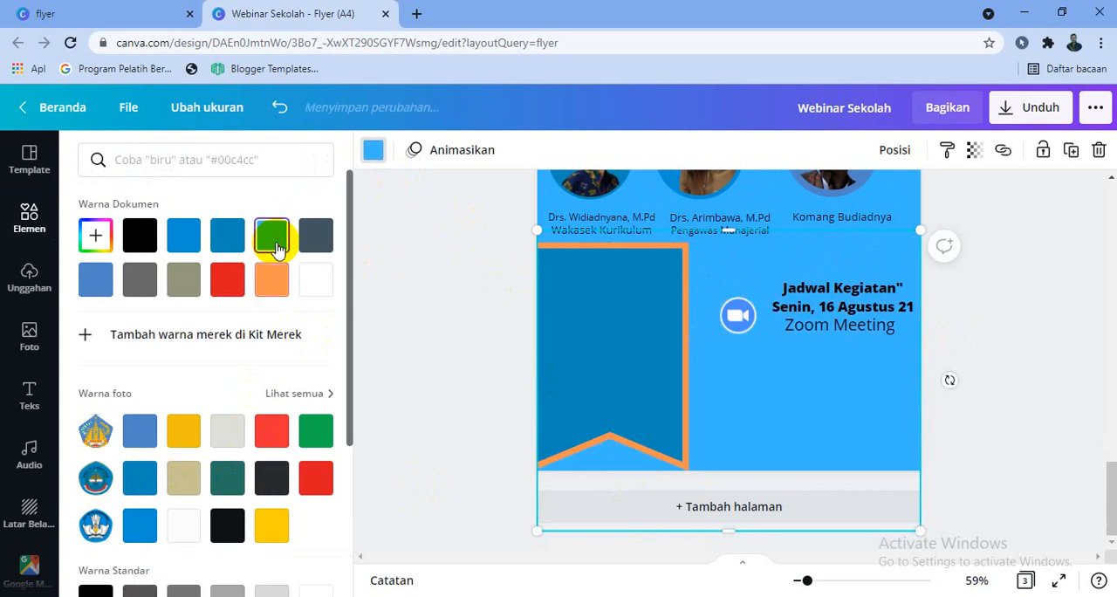
left_click(184, 235)
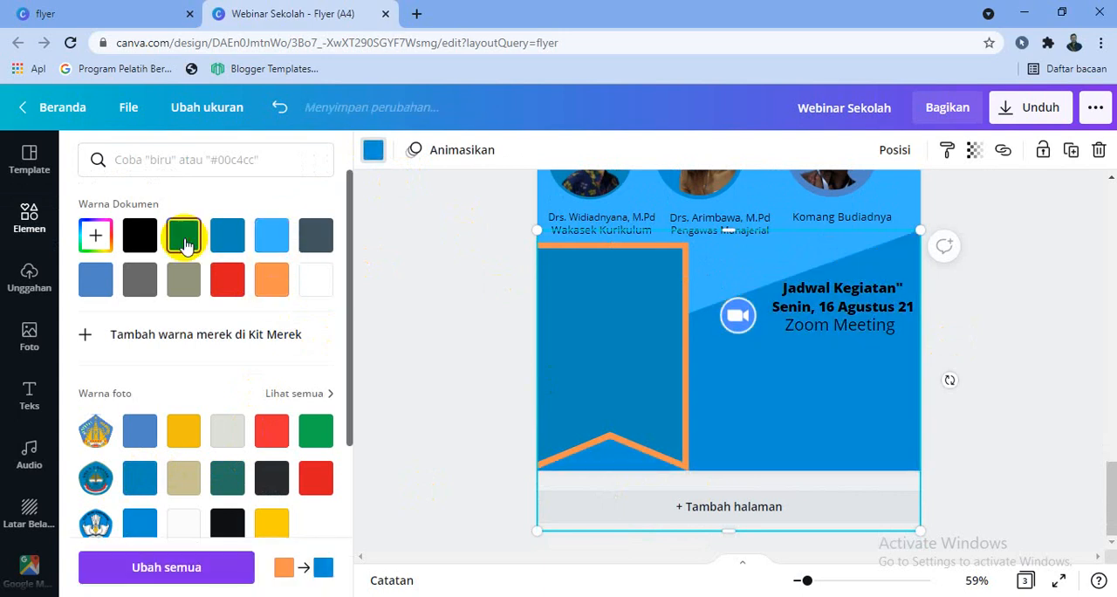
Try yellow and light blue on the ribbon banner's border, ending on the same medium blue as the slanted shape
left_click(683, 312)
left_click(399, 150)
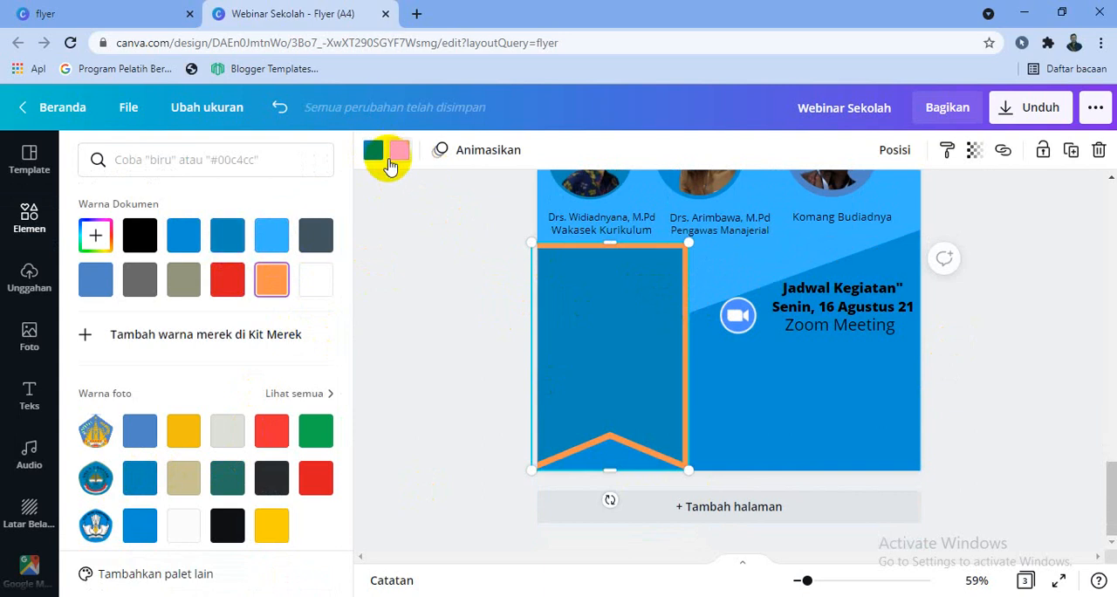
left_click(183, 436)
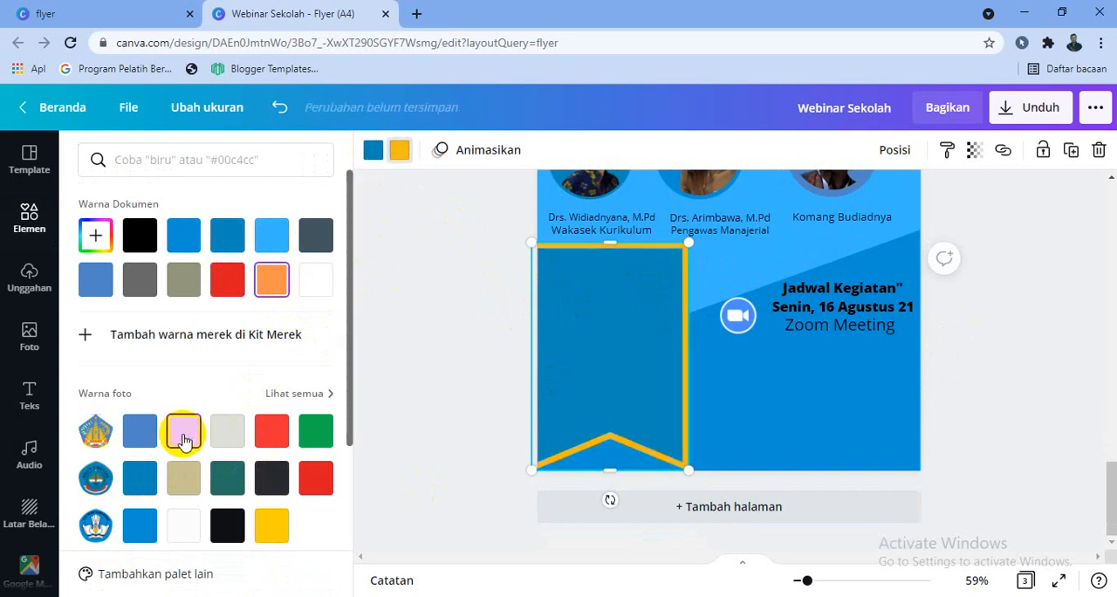
left_click(990, 351)
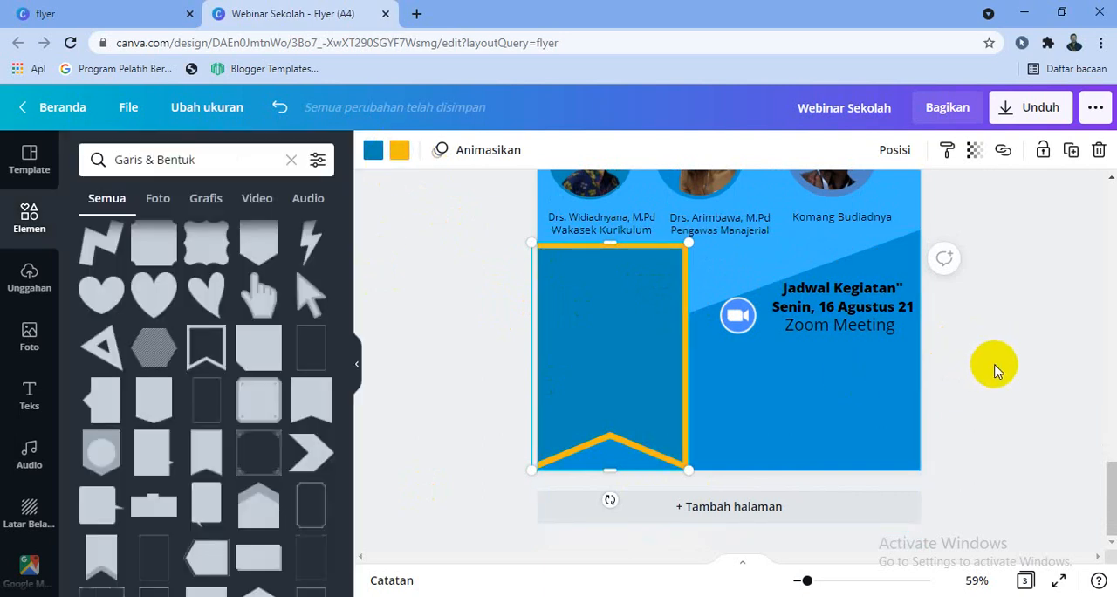
left_click(403, 152)
left_click(267, 238)
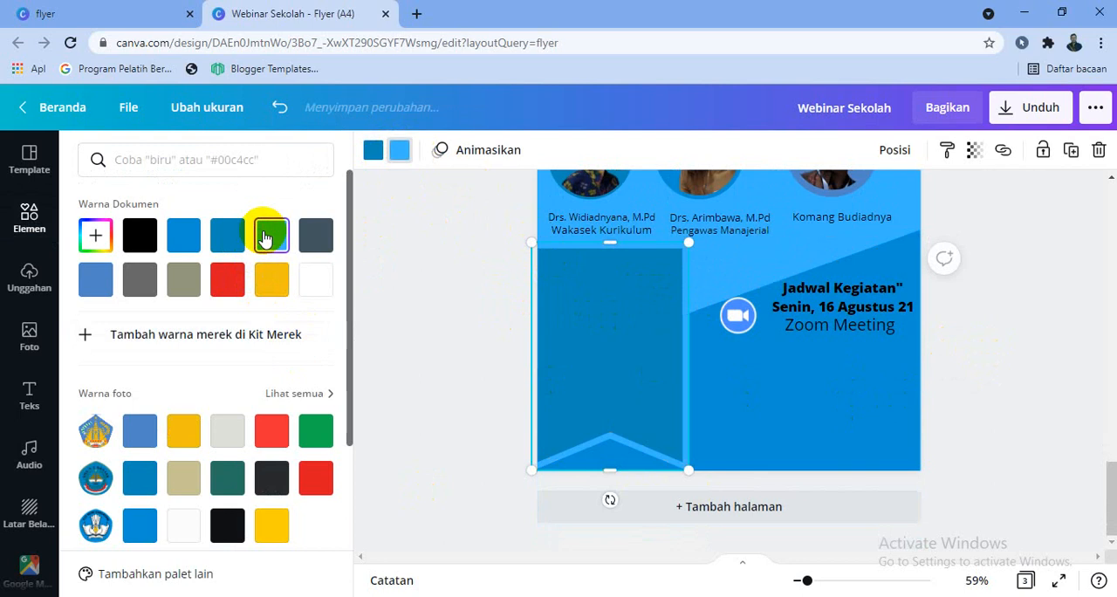
left_click(228, 240)
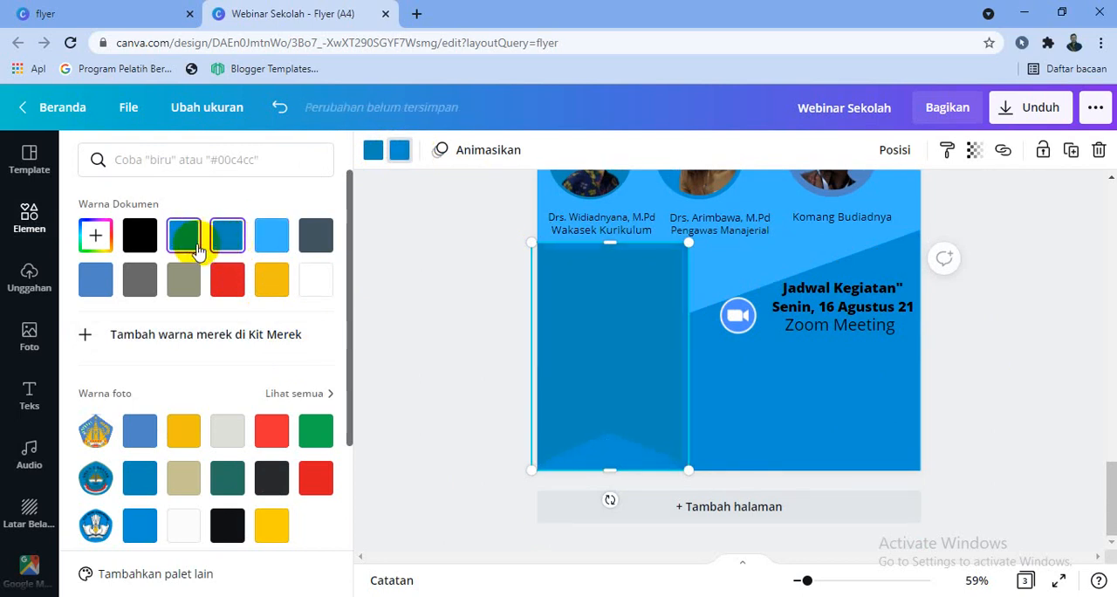
left_click(970, 433)
Examine page 3 from the logos down to the ribbon banner to judge the blue colours and layout
scroll(978, 432, "up", 2)
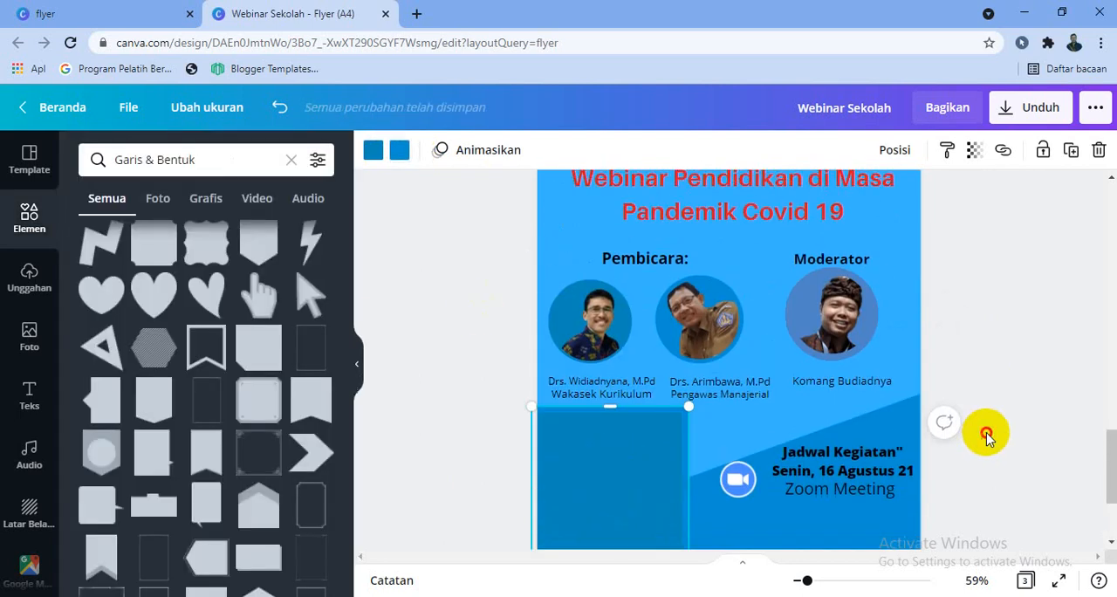
scroll(1003, 441, "down", 2)
left_click(668, 386)
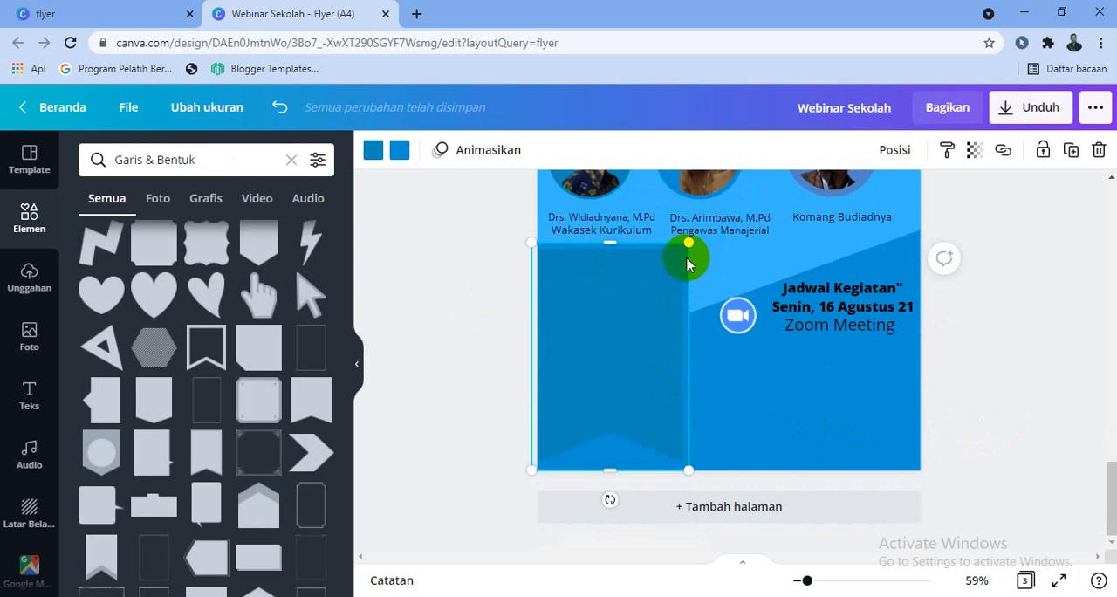
left_click_drag(687, 247, 742, 316)
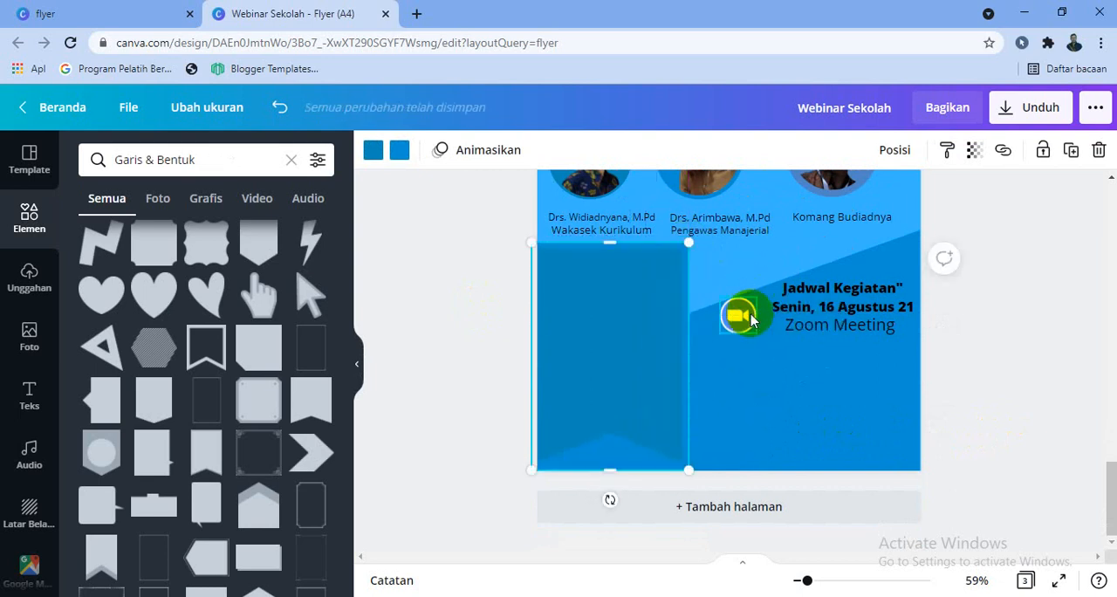
left_click(980, 374)
scroll(980, 375, "up", 3)
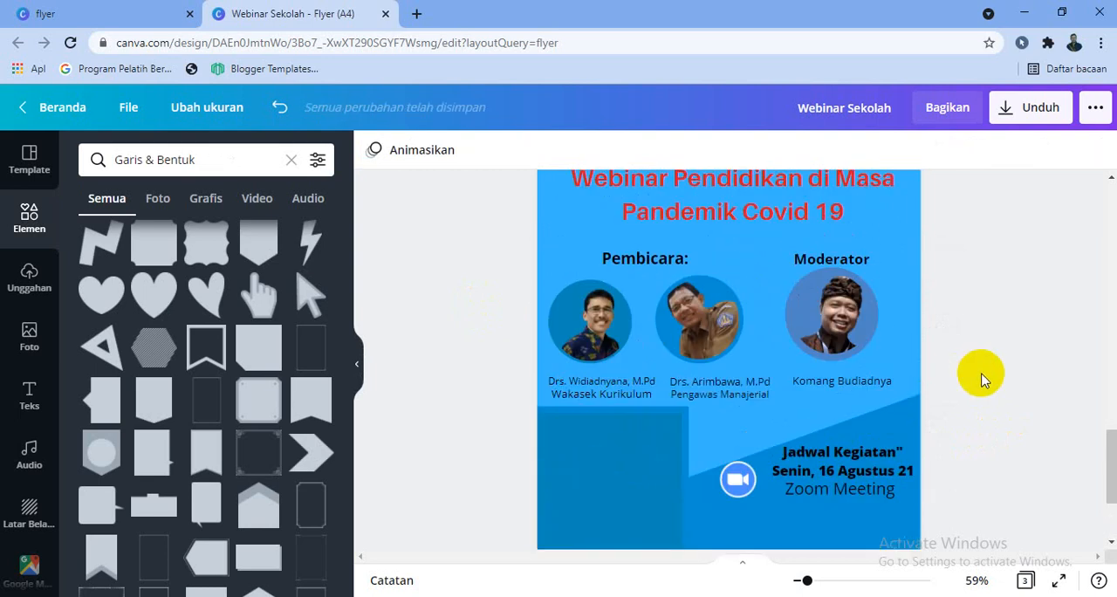
scroll(983, 377, "down", 1)
scroll(983, 375, "up", 1)
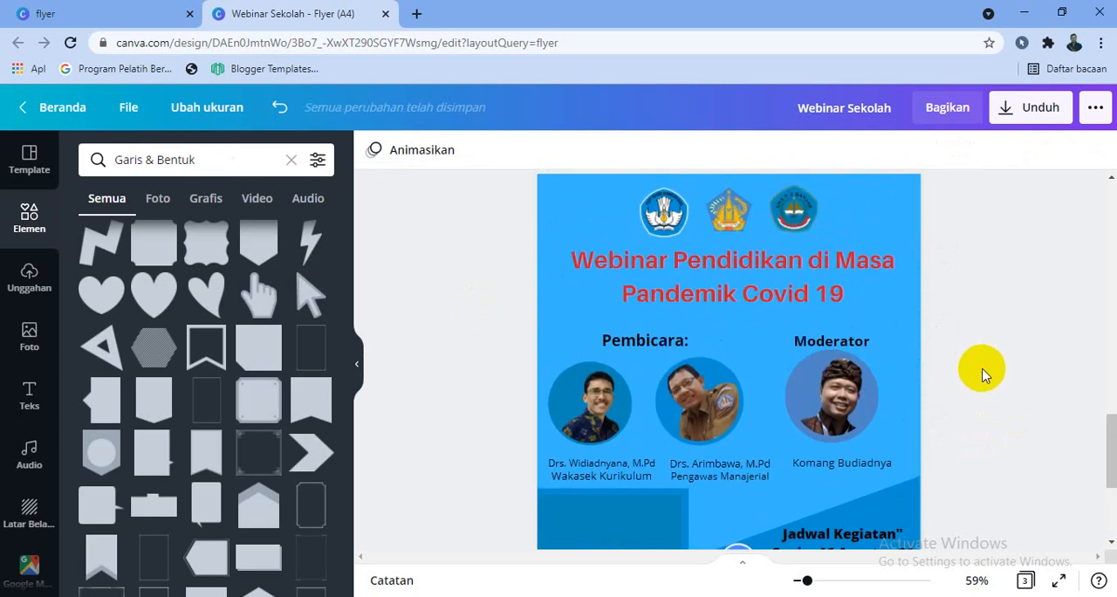
scroll(511, 401, "down", 3)
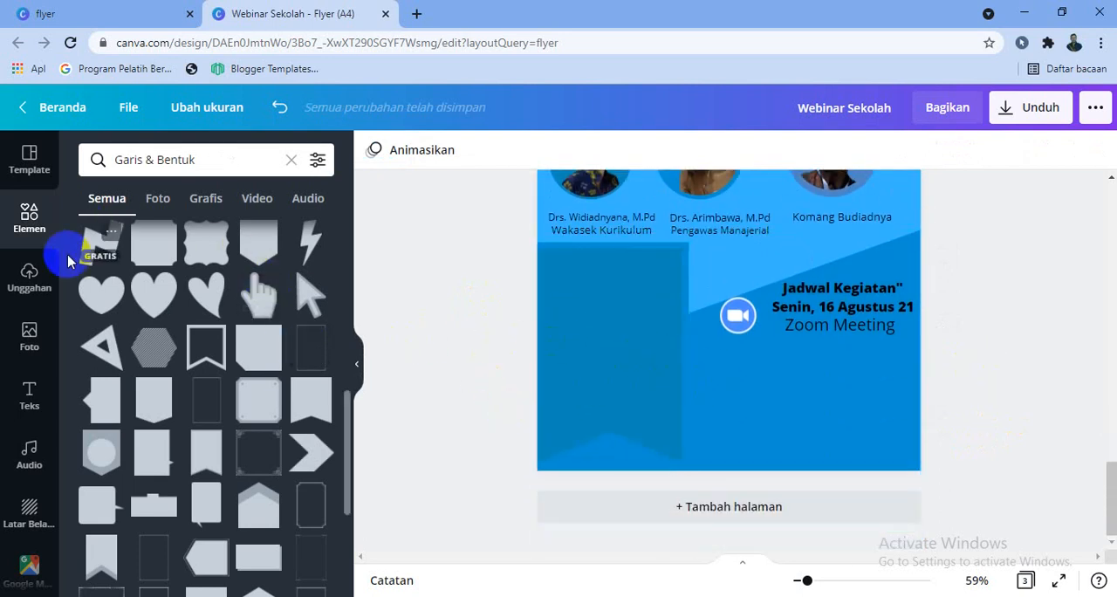
Add a subheading text reading "Materi:" followed by a numbered list whose first item is "Review Kurikulum"
left_click(29, 391)
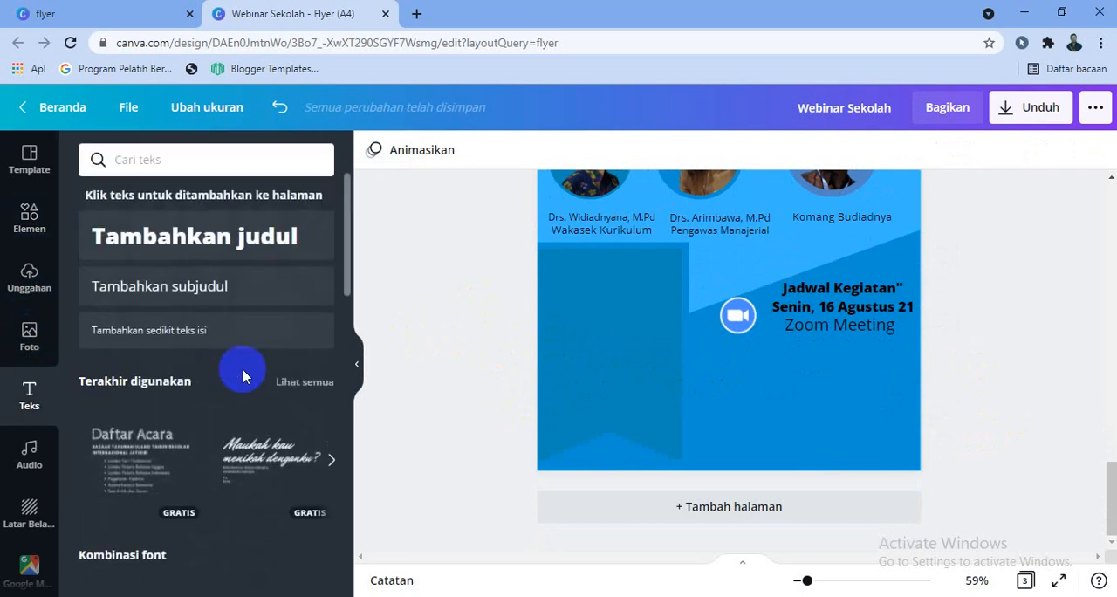
left_click(212, 288)
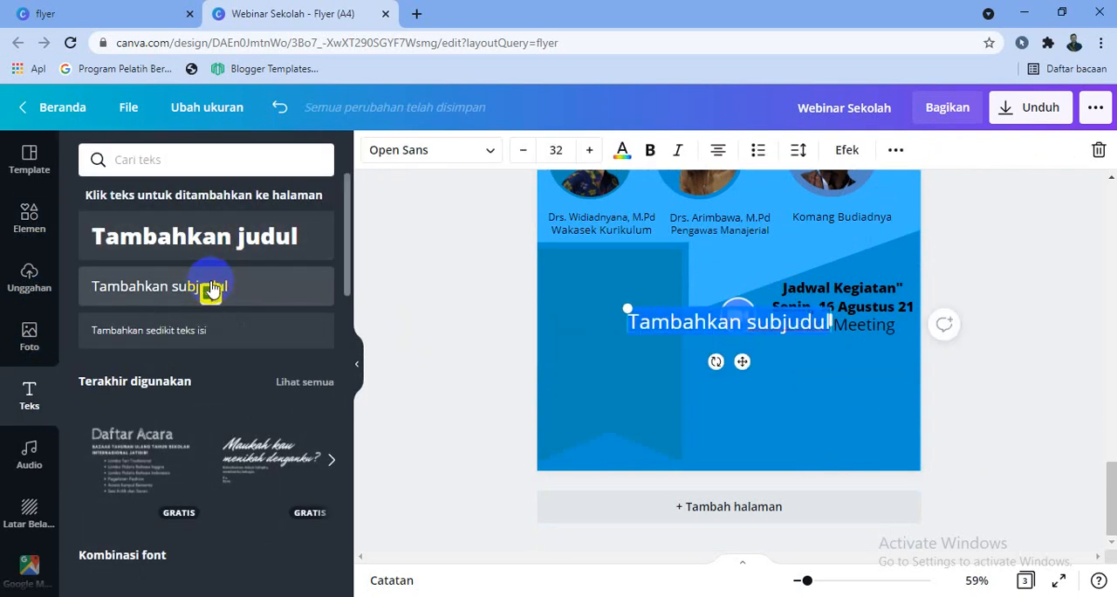
type("Materi: 1. ")
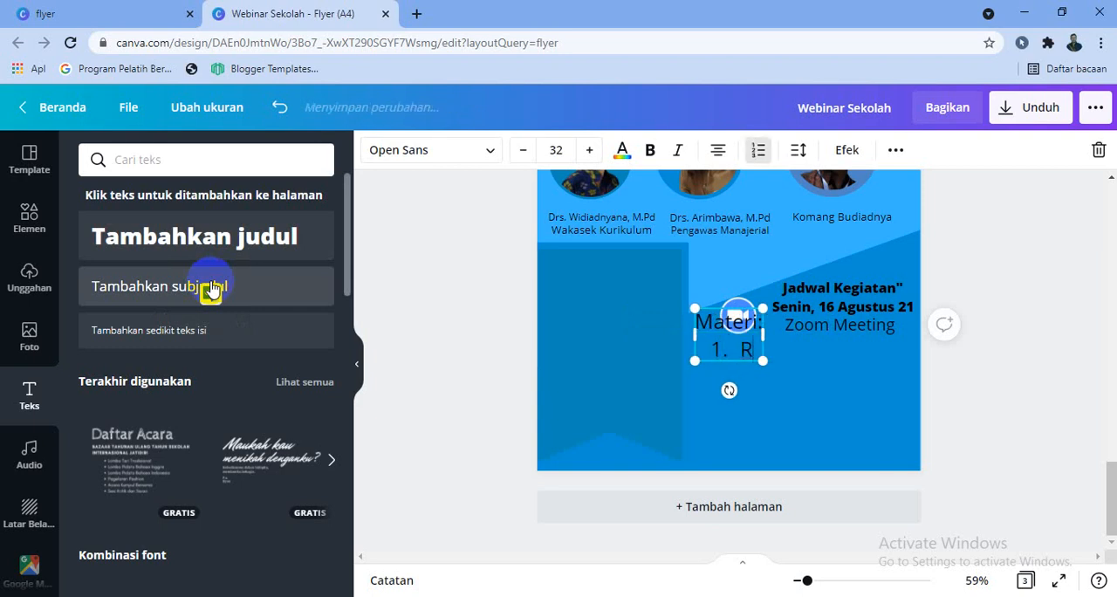
type("REview")
key("BackSpace")
type("w Kuri")
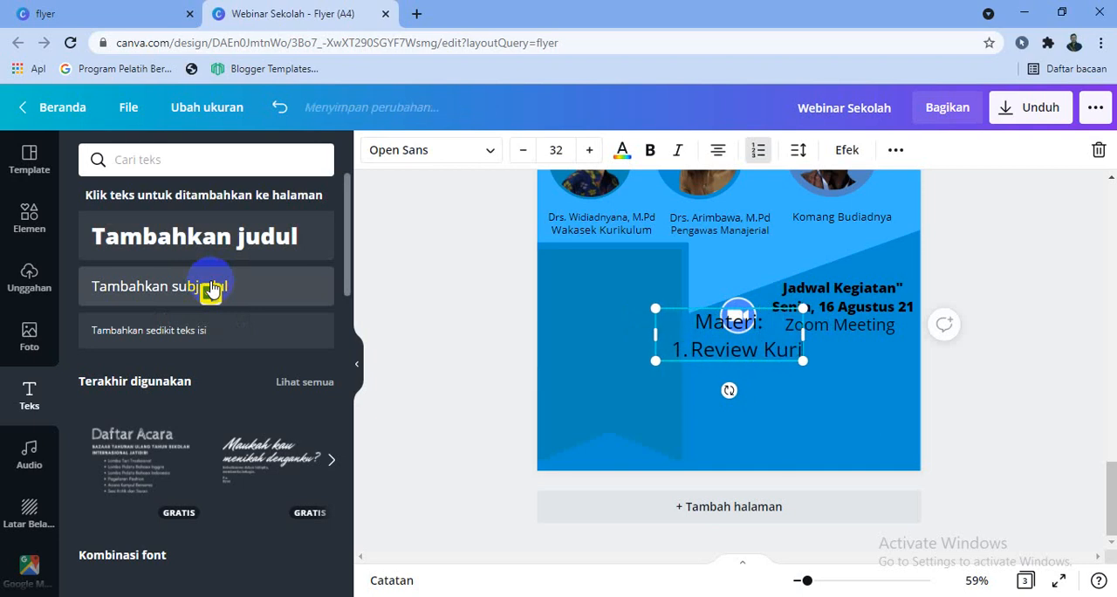
type("kulum")
key("Return")
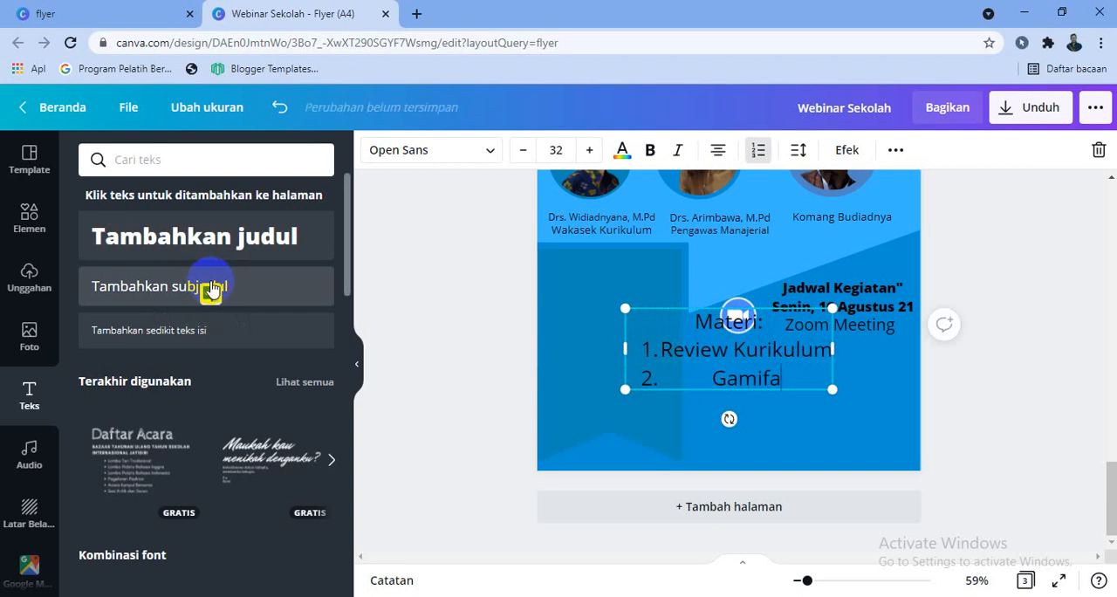
Enter "Gamifation" as the second list item, add a third numbered line, and replace the second item with "RPP Merdeka Belajar"
type("Gamifation")
key("Return")
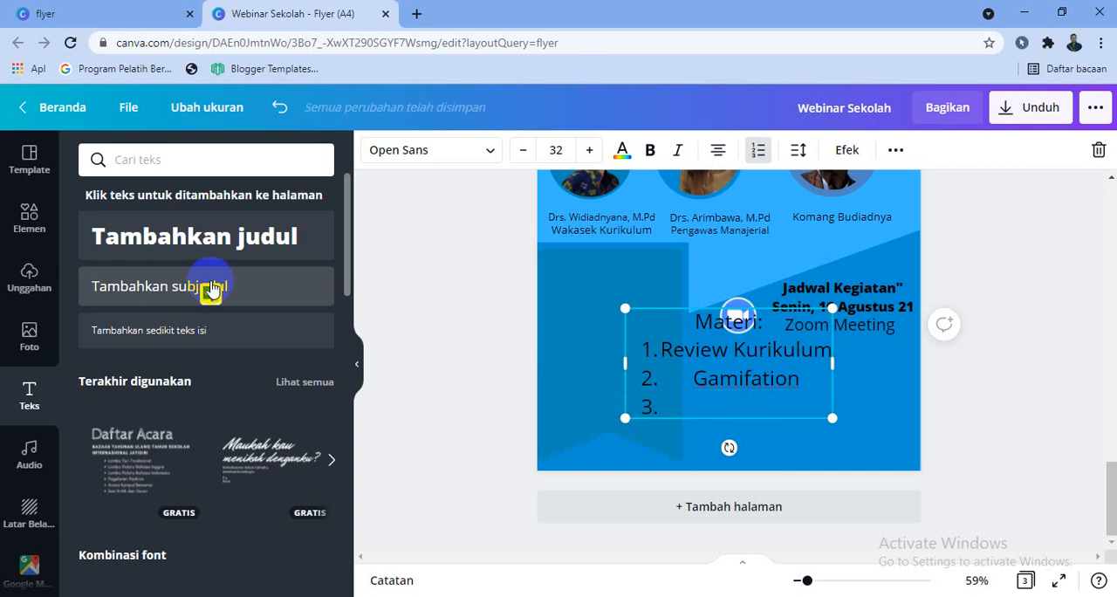
left_click_drag(684, 376, 800, 384)
key("BackSpace")
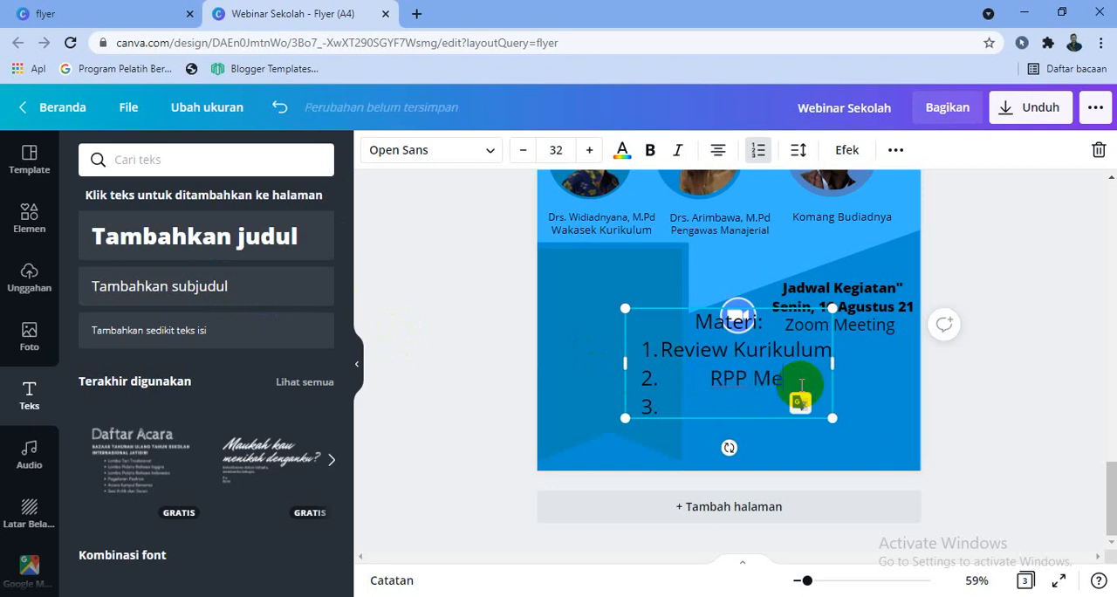
type("RPP Merdeka Belajar")
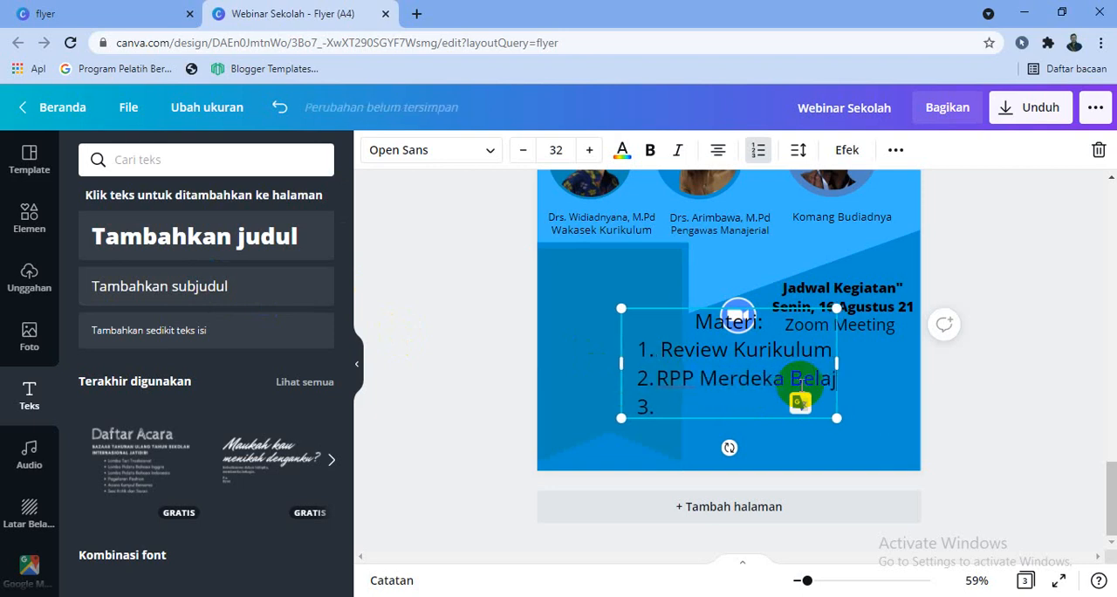
Left-align the numbered list and enter "Tools Pembelajaran Daring" as its third item
left_click(726, 158)
left_click(686, 358)
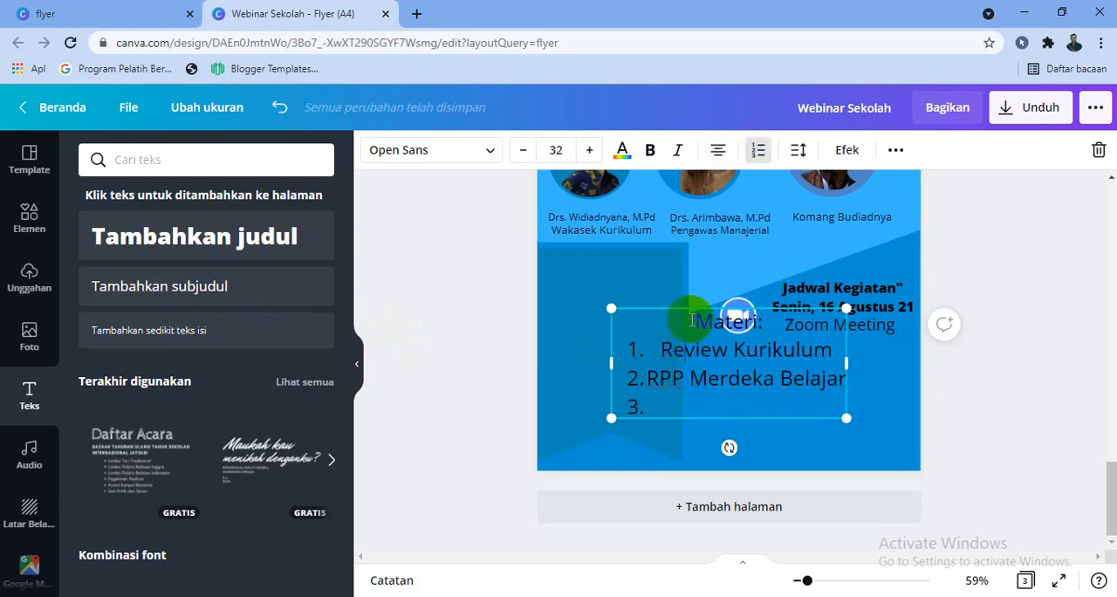
left_click(725, 162)
left_click(670, 402)
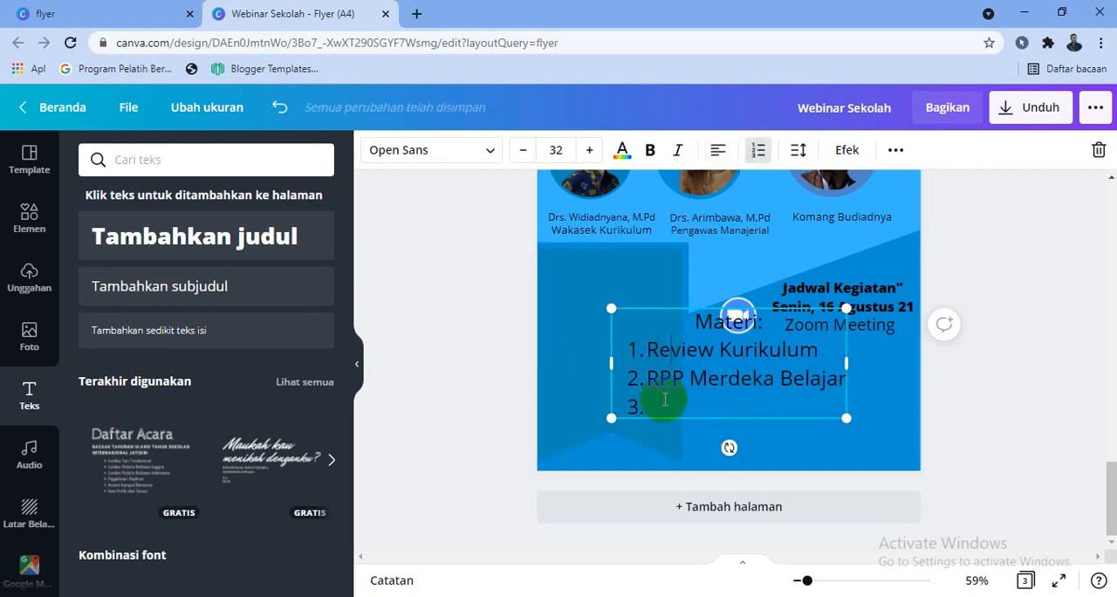
left_click(718, 149)
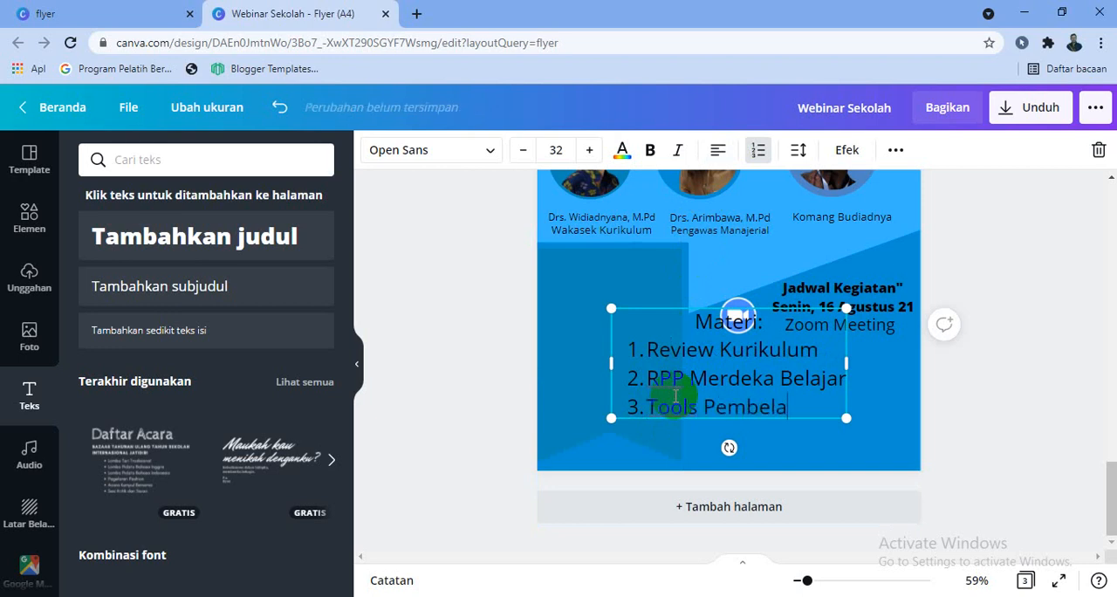
type("Daring")
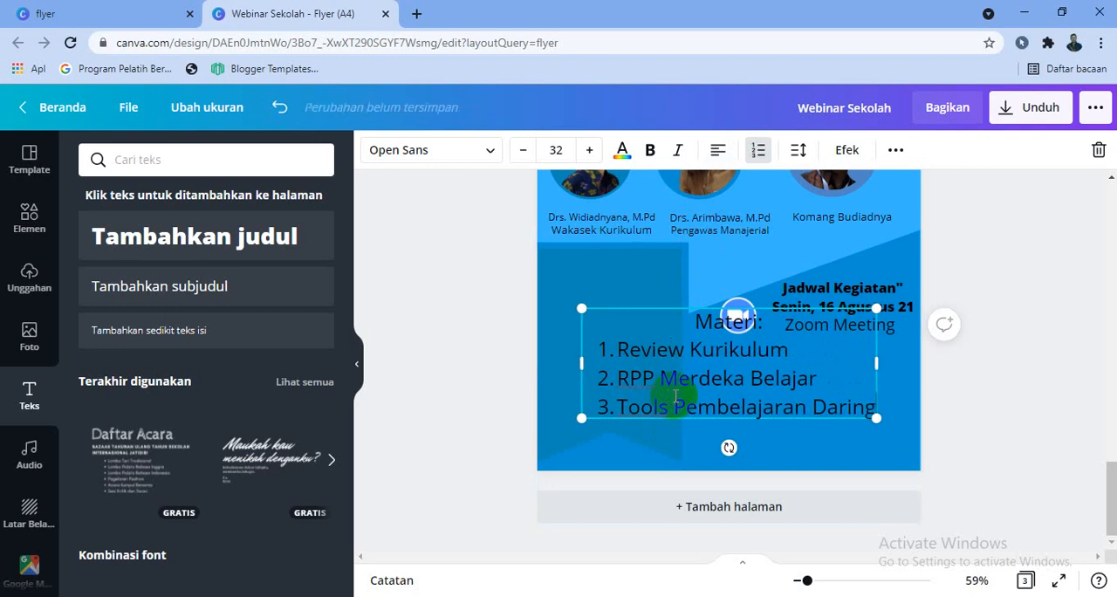
Reduce all the "Materi:" list text to size 12 and move it onto the upper part of the ribbon banner
left_click(522, 150)
left_click(522, 150)
left_click(521, 150)
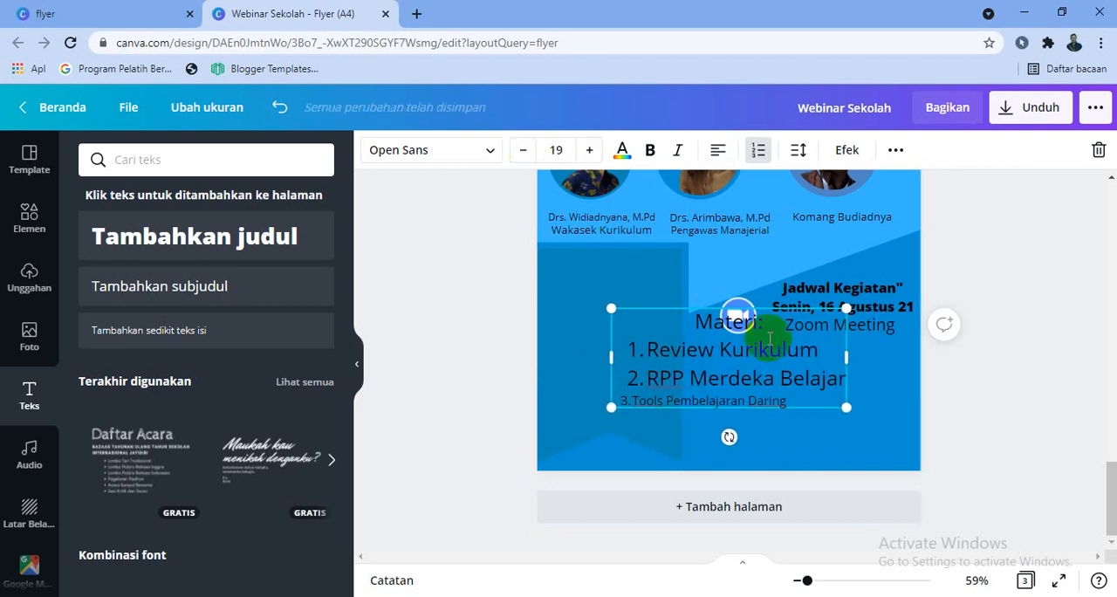
left_click(553, 150)
key("Return")
left_click_drag(711, 371, 618, 327)
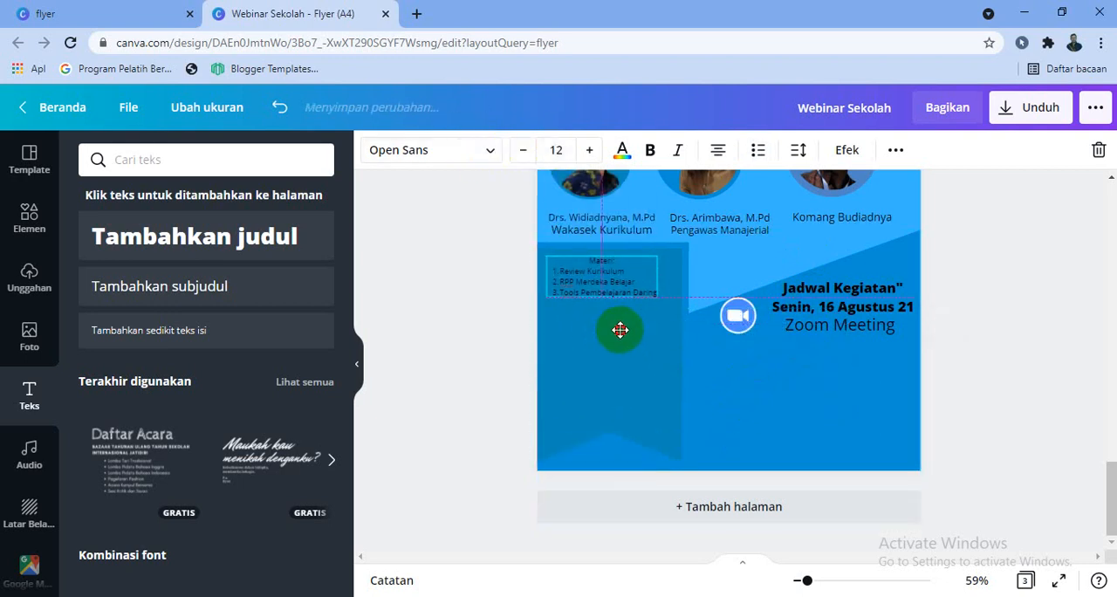
Set the materials list to font size 17 and widen its text box slightly within the ribbon banner
left_click(615, 273)
left_click(589, 150)
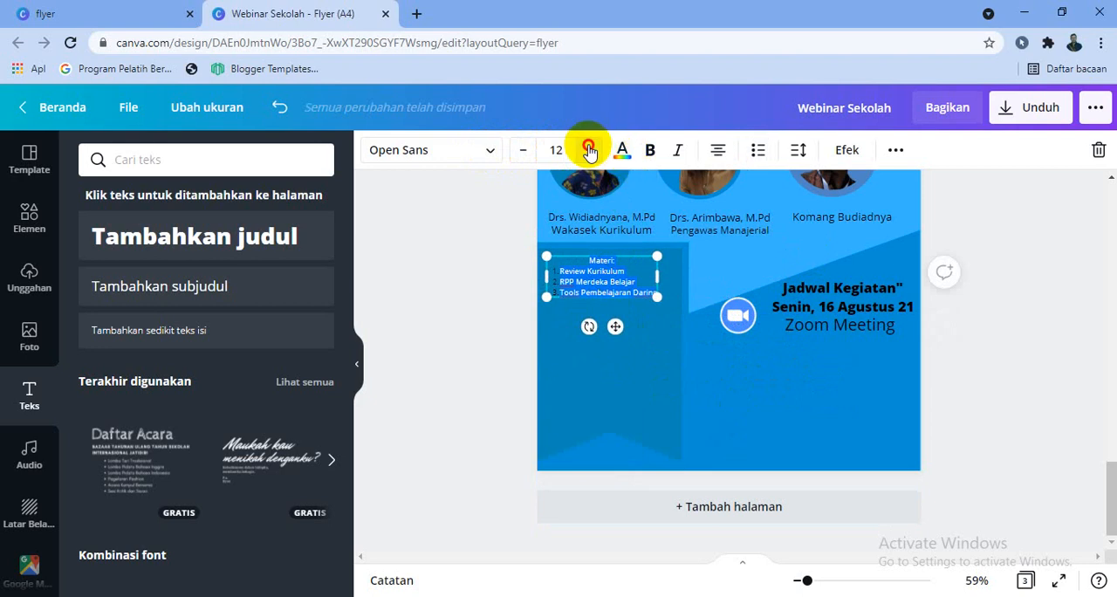
left_click(589, 150)
left_click(592, 150)
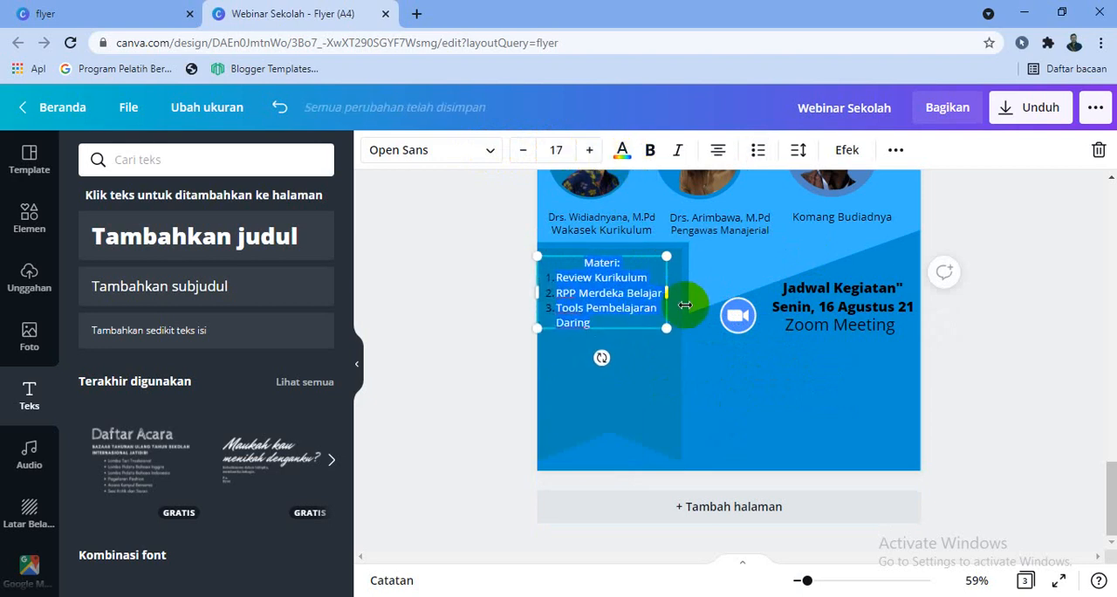
left_click_drag(671, 294, 678, 302)
left_click(654, 369)
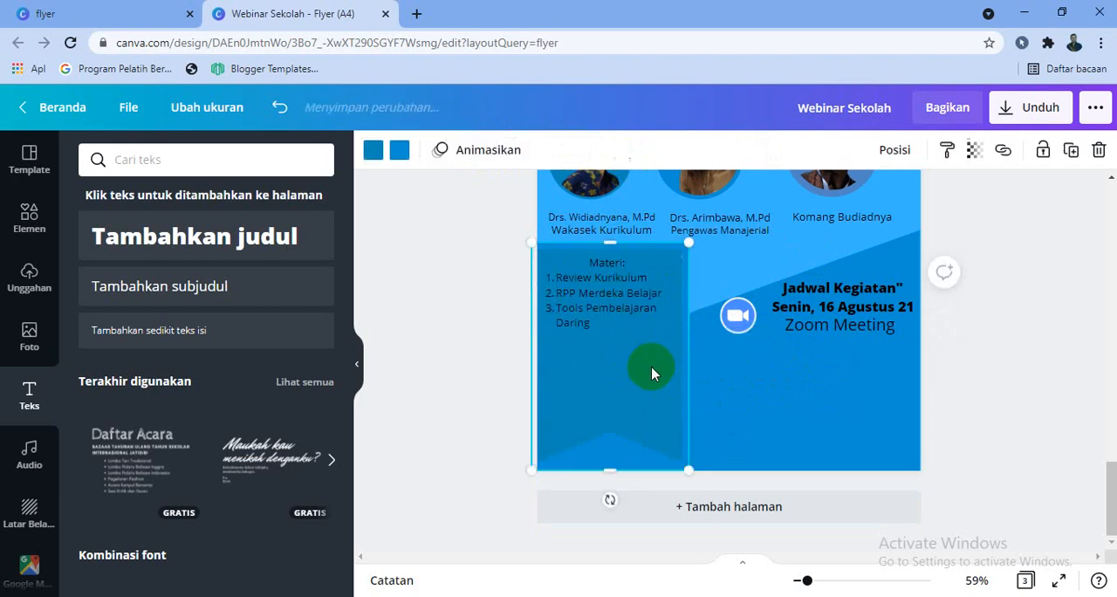
left_click(1001, 408)
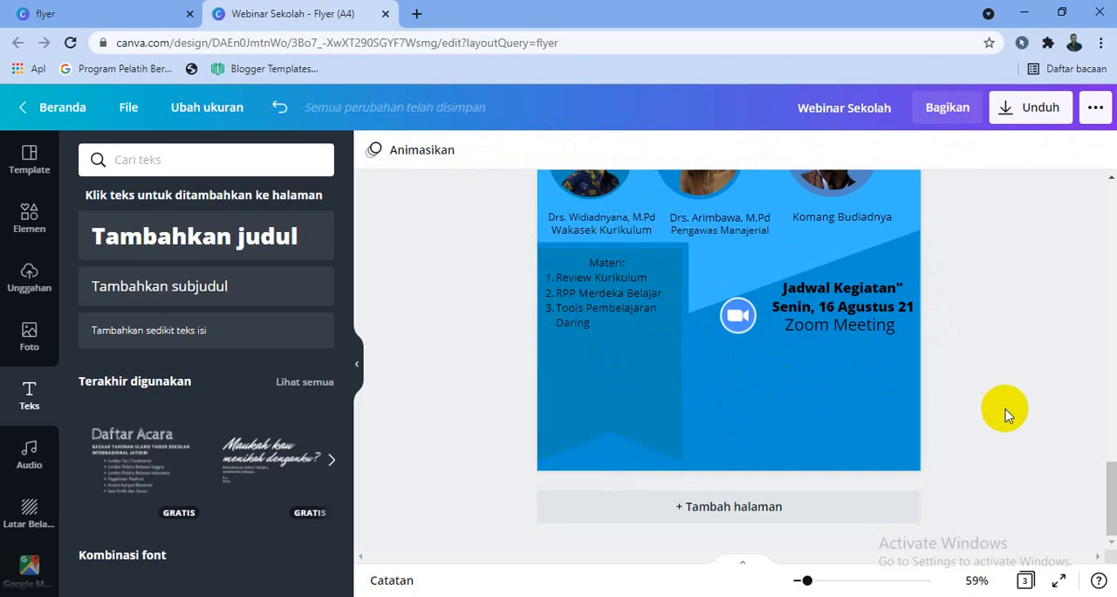
Make all the text of the materials list bold
left_click(617, 310)
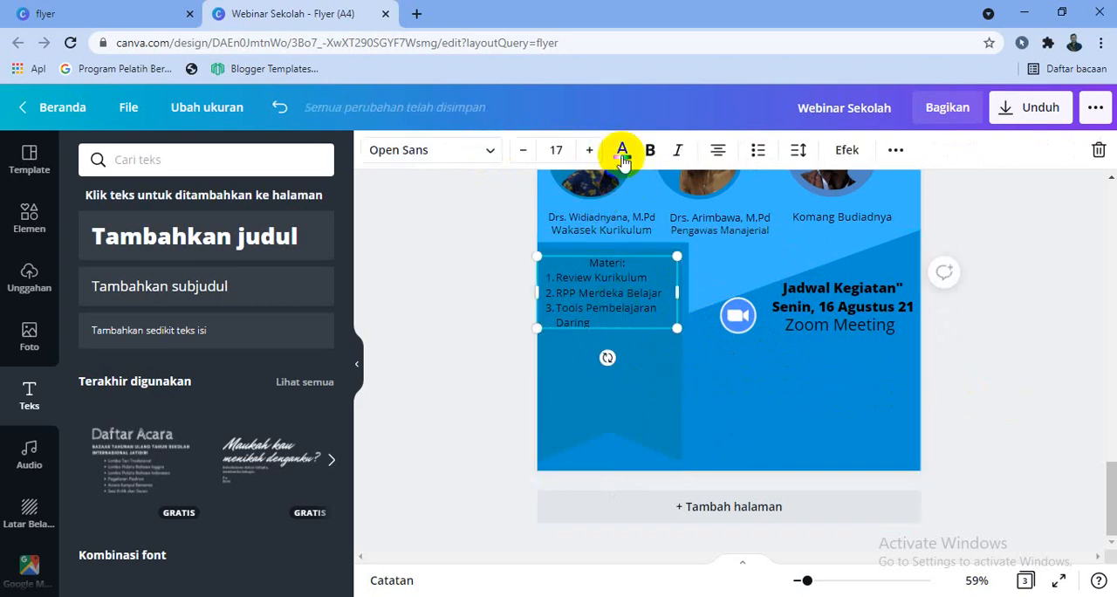
left_click(648, 151)
left_click(980, 421)
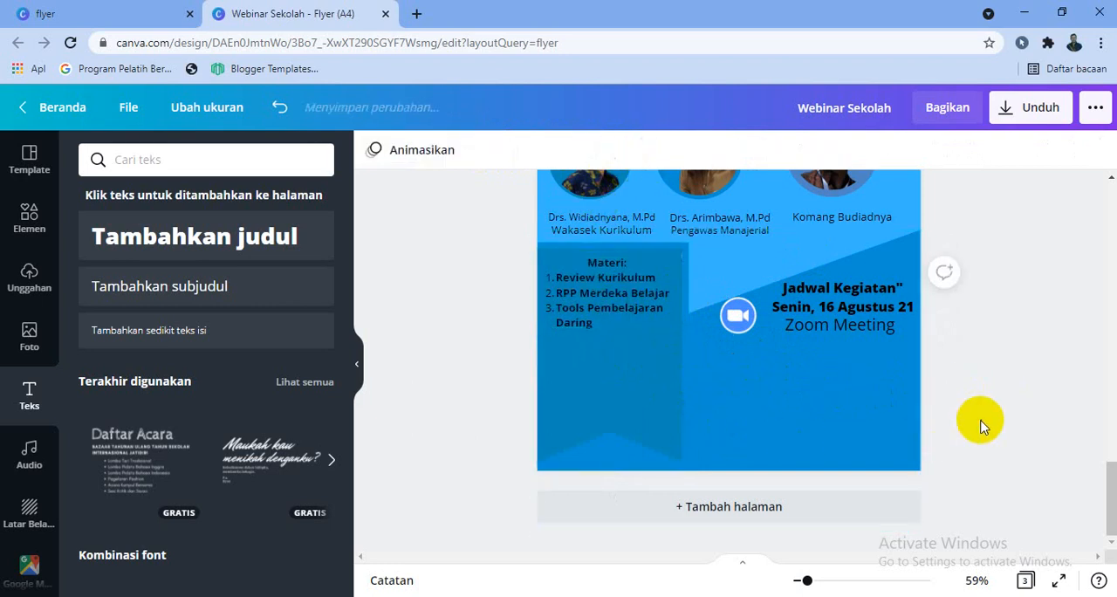
Add a subheading reading "Semua Peserta Mendapatkan e-Sertifikat" on the lower part of page 3, below the Zoom icon
left_click(167, 286)
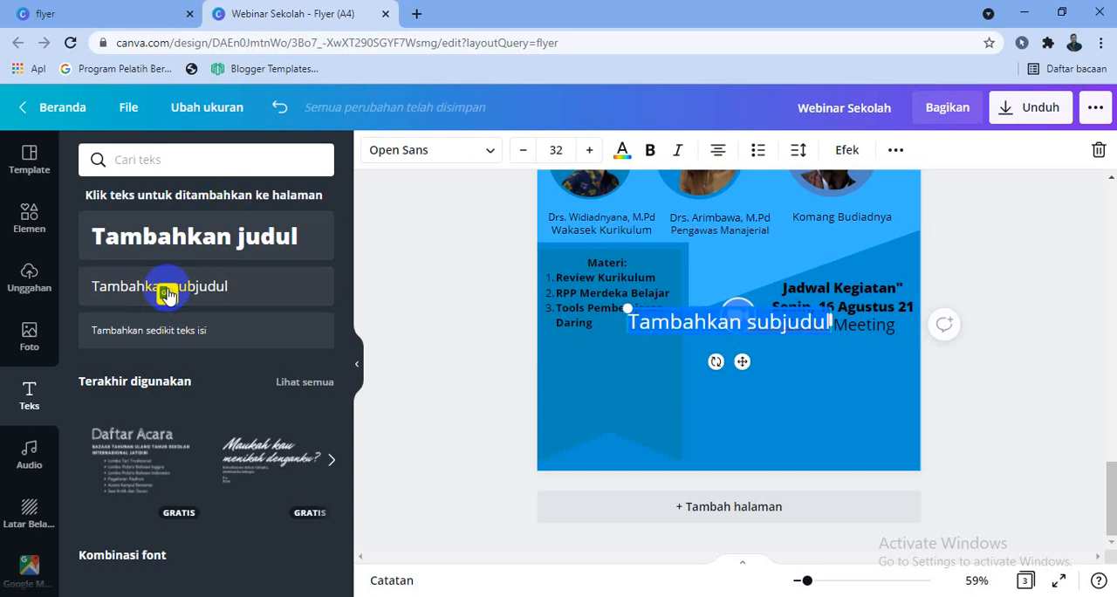
type("Semua Pesrta")
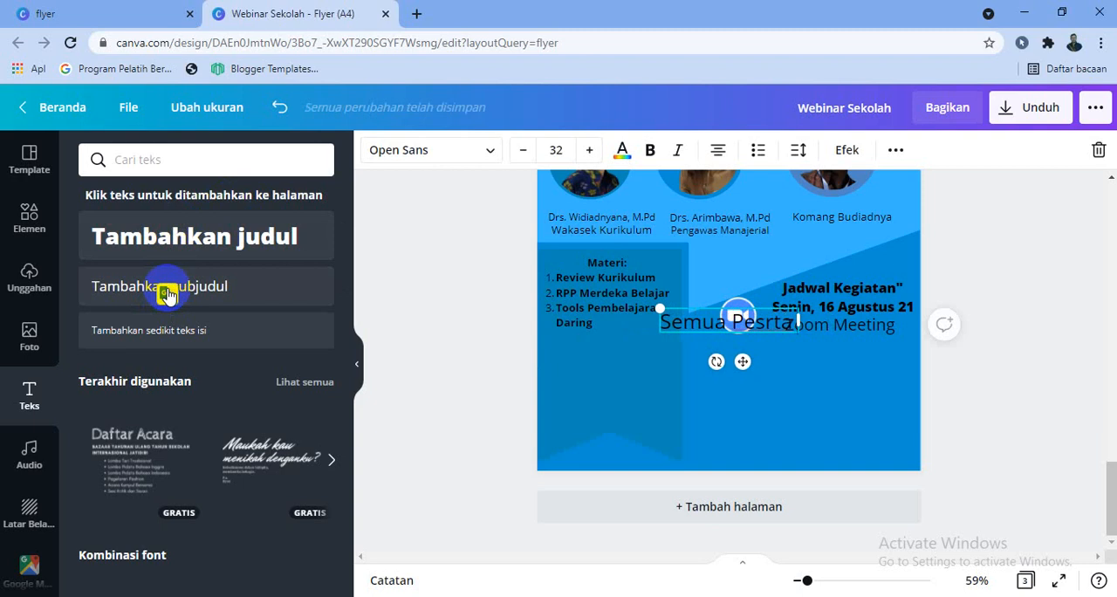
left_click_drag(741, 362, 727, 436)
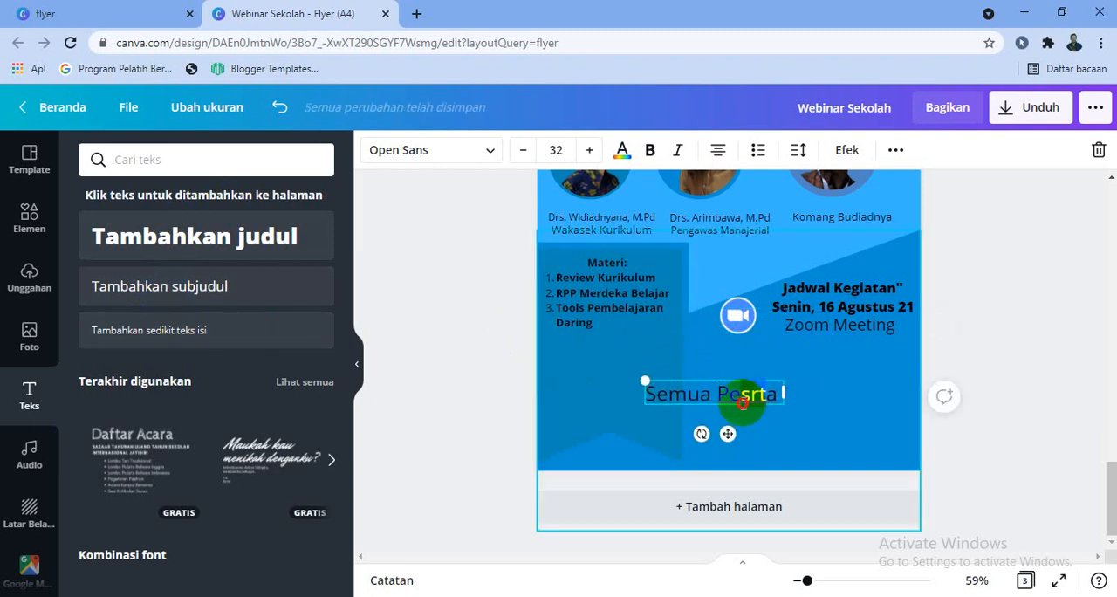
key("BackSpace")
key("BackSpace")
key("BackSpace")
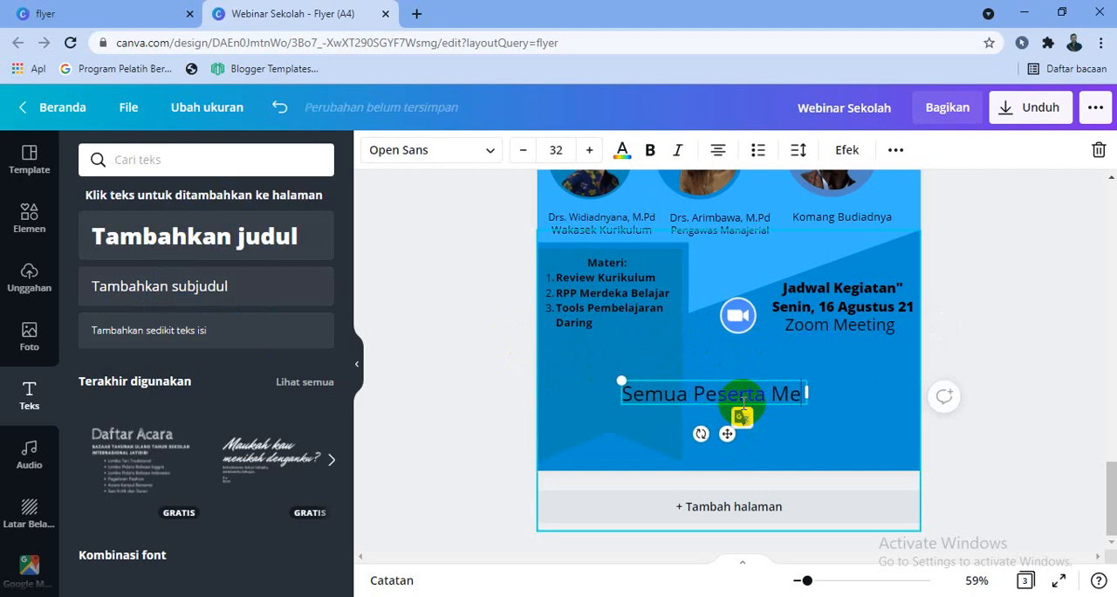
type("ndapatkan ")
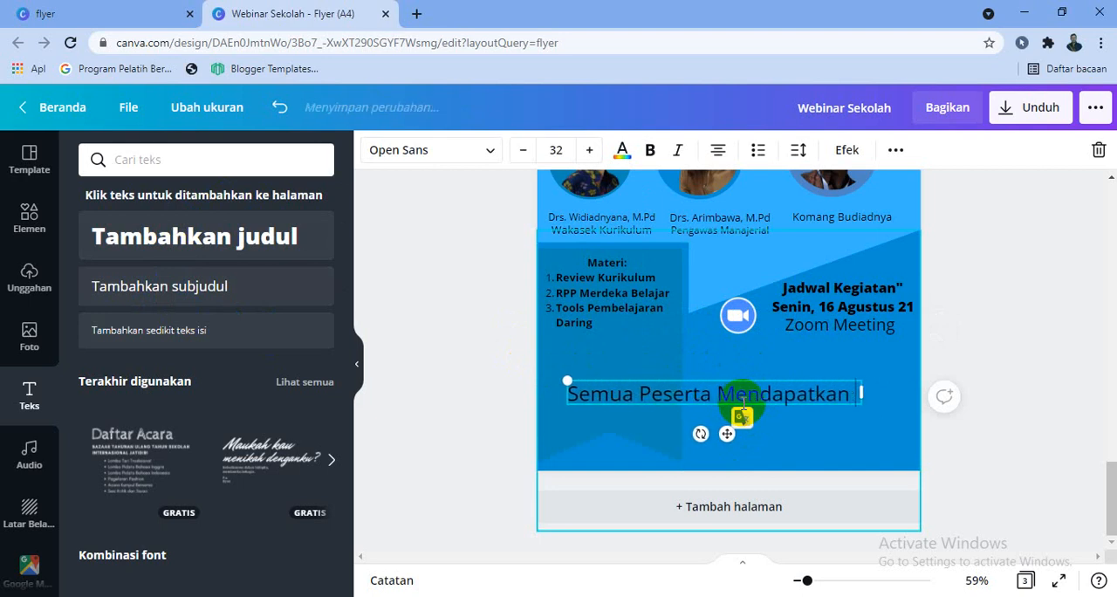
type("e-Ser")
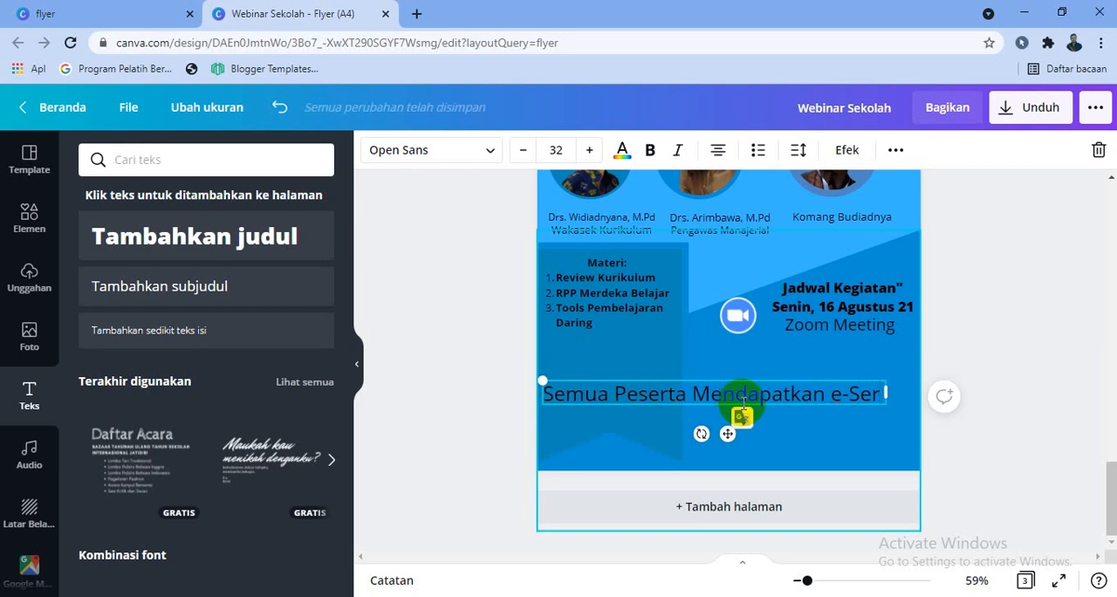
type("tifikat")
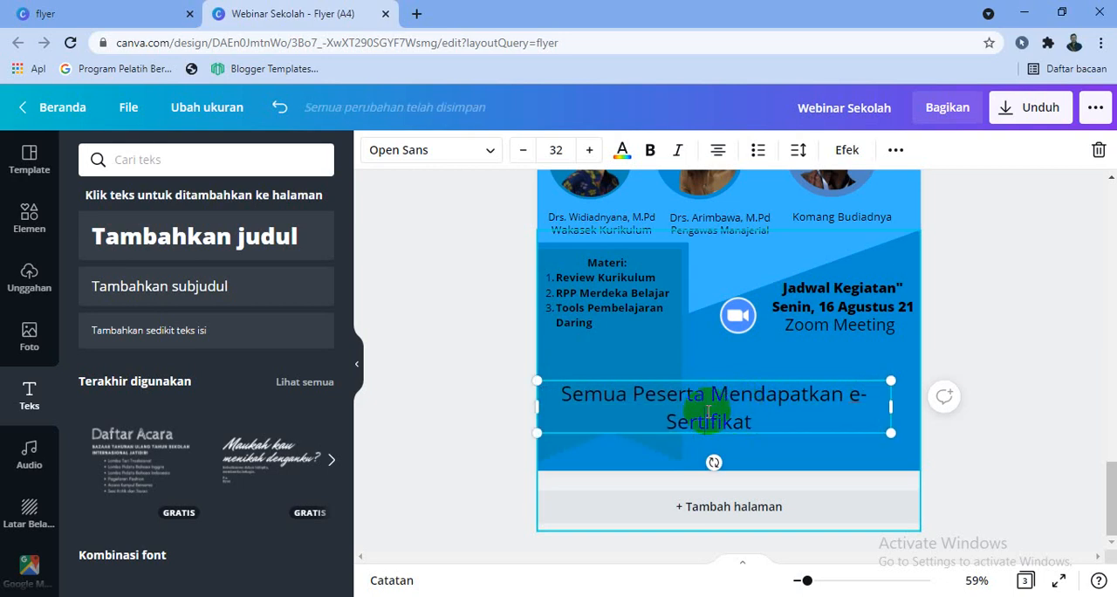
Right-align the e-Sertifikat text
left_click(717, 150)
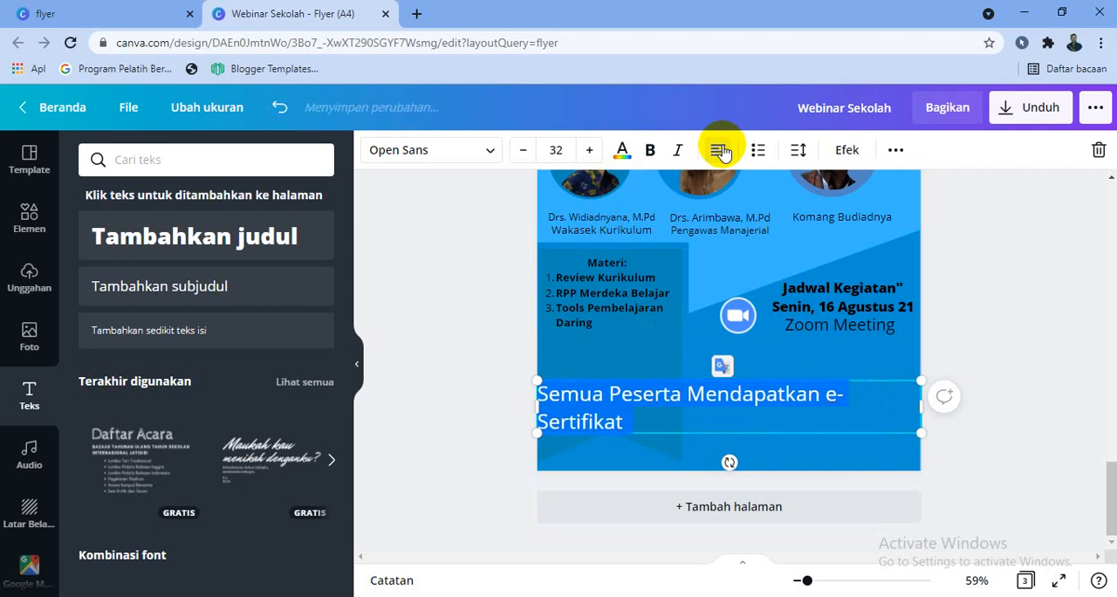
left_click(719, 150)
left_click(719, 150)
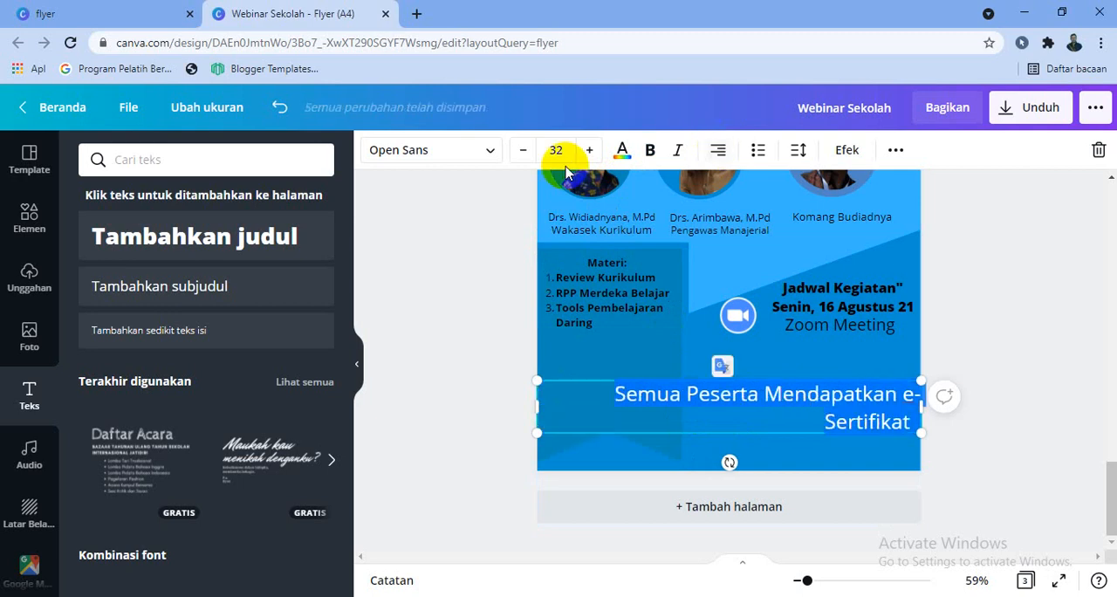
Set the e-Sertifikat text to font size 18 and move it directly under the "Zoom Meeting" line
left_click(515, 152)
left_click(515, 152)
left_click(514, 152)
left_click(515, 153)
left_click(515, 153)
left_click(515, 153)
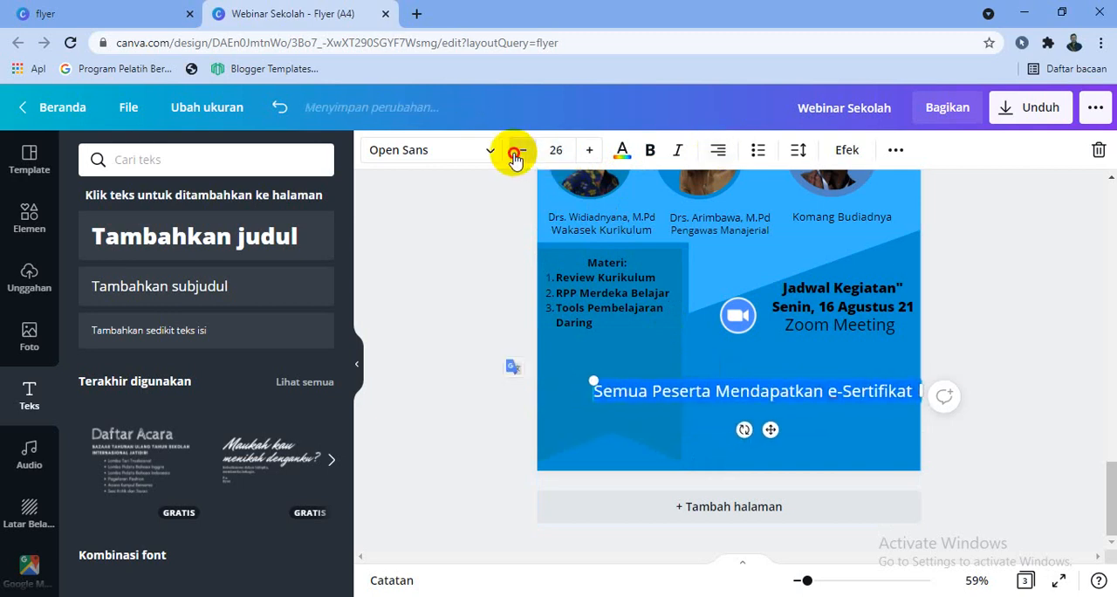
left_click(515, 153)
left_click(515, 152)
left_click(515, 153)
left_click(515, 153)
left_click(515, 152)
left_click(515, 153)
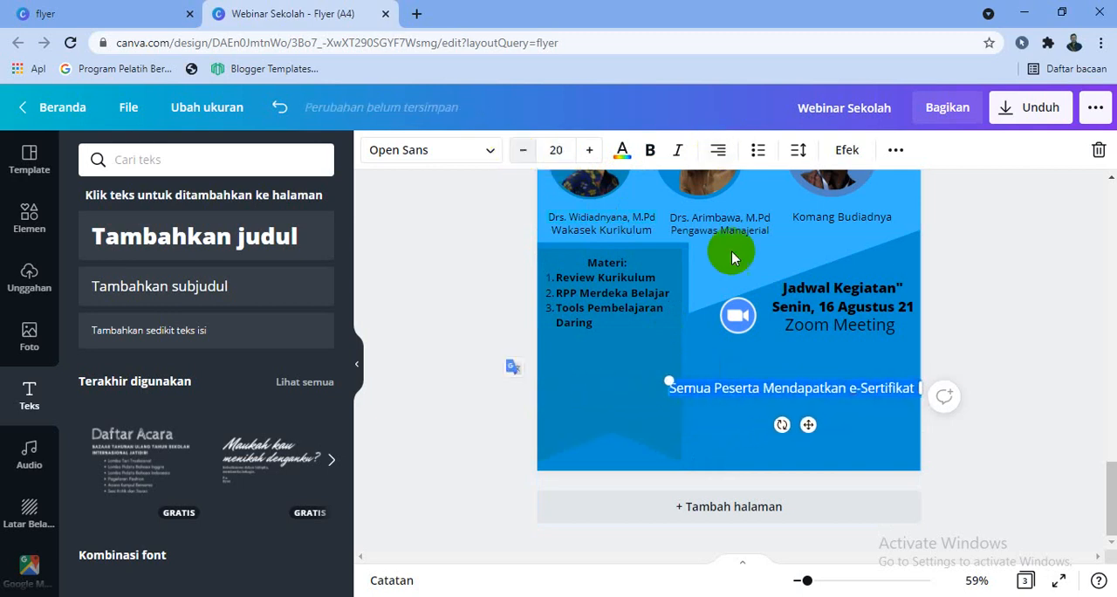
left_click(523, 150)
left_click(523, 150)
left_click_drag(823, 426, 823, 389)
left_click(1073, 391)
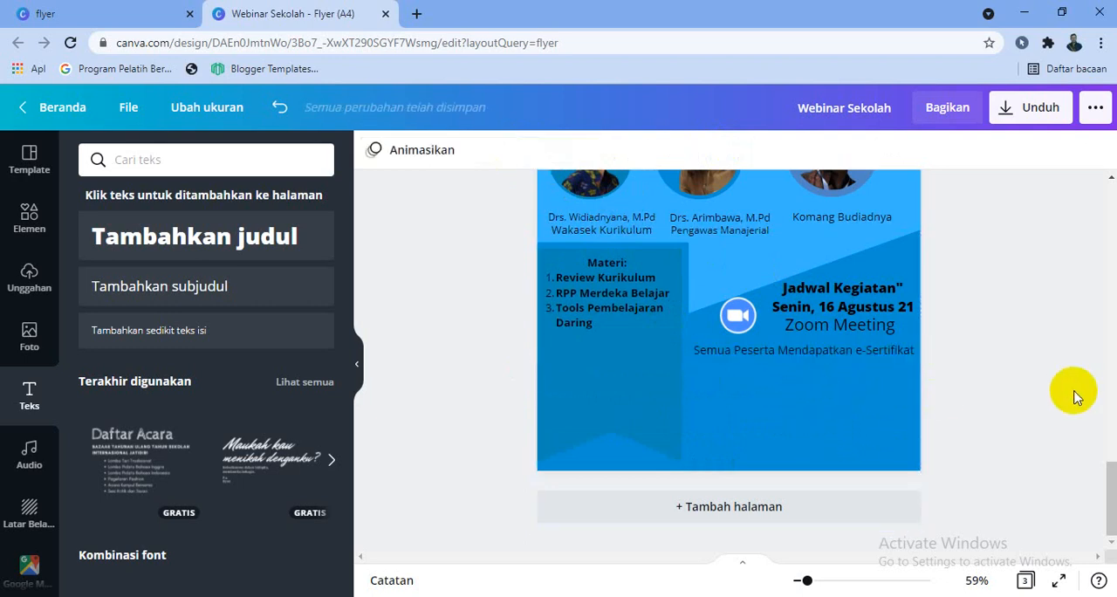
left_click(816, 360)
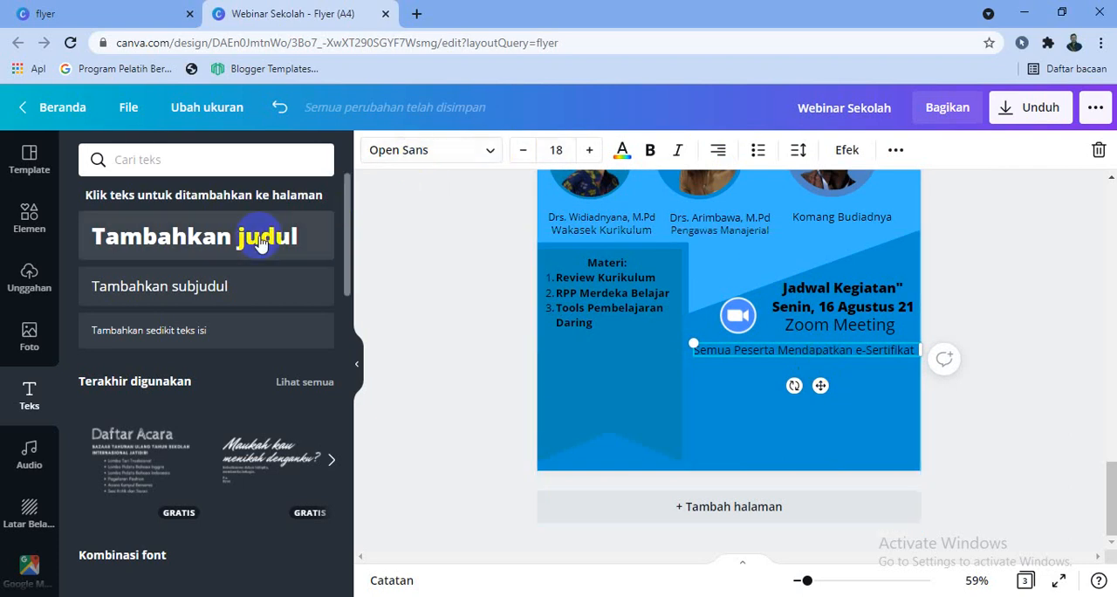
left_click(236, 288)
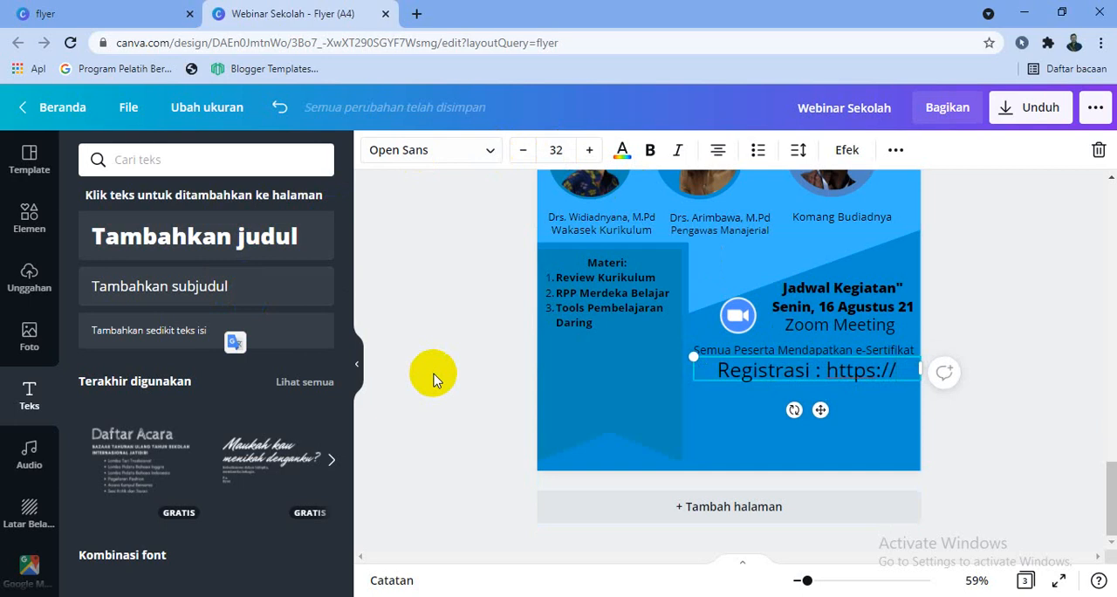
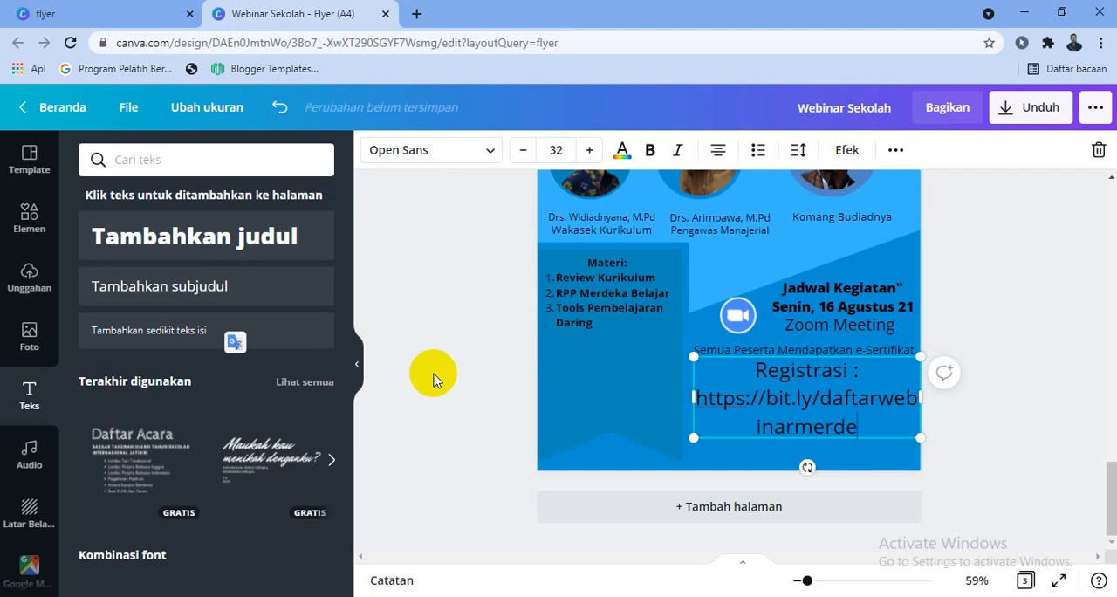
Set the registration text to font size 14 and move it slightly lower, clear of the e-Sertifikat line
key("ctrl+a")
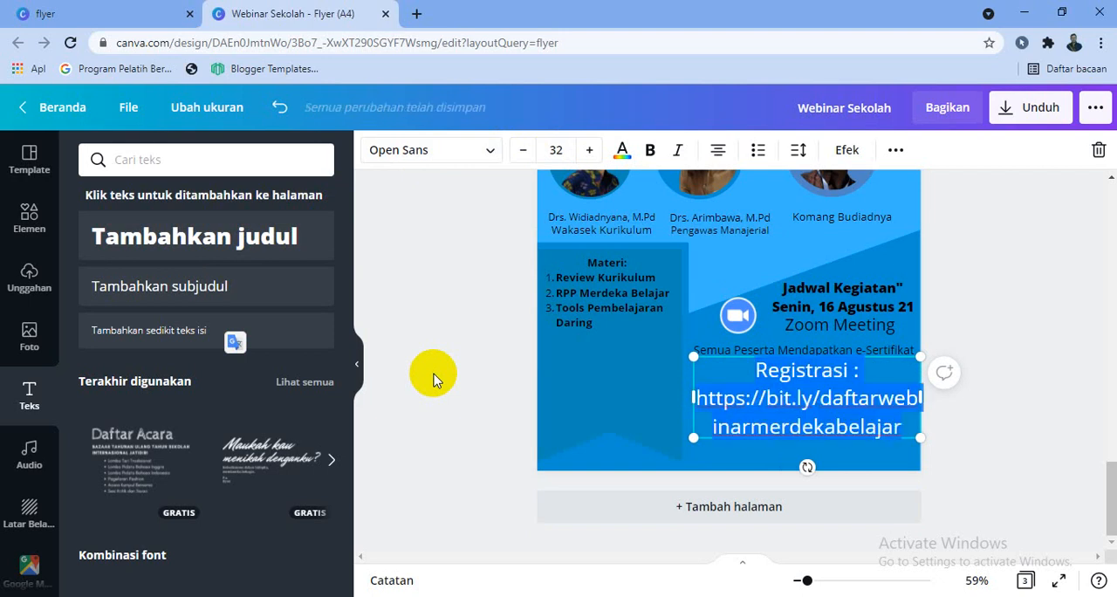
left_click(527, 157)
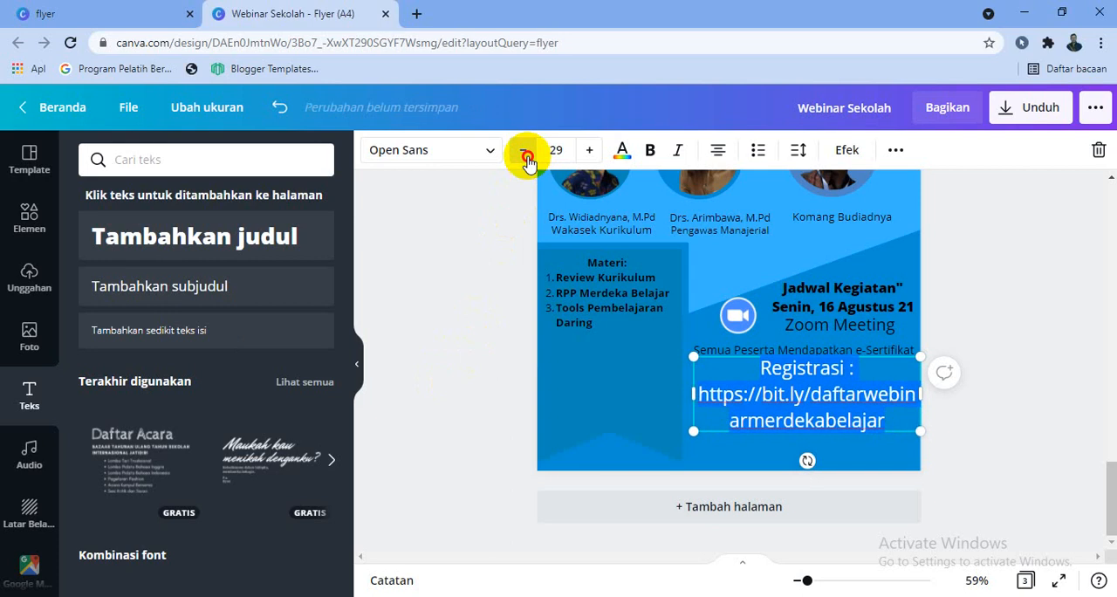
left_click(527, 157)
left_click(527, 157)
left_click(527, 157)
left_click(527, 157)
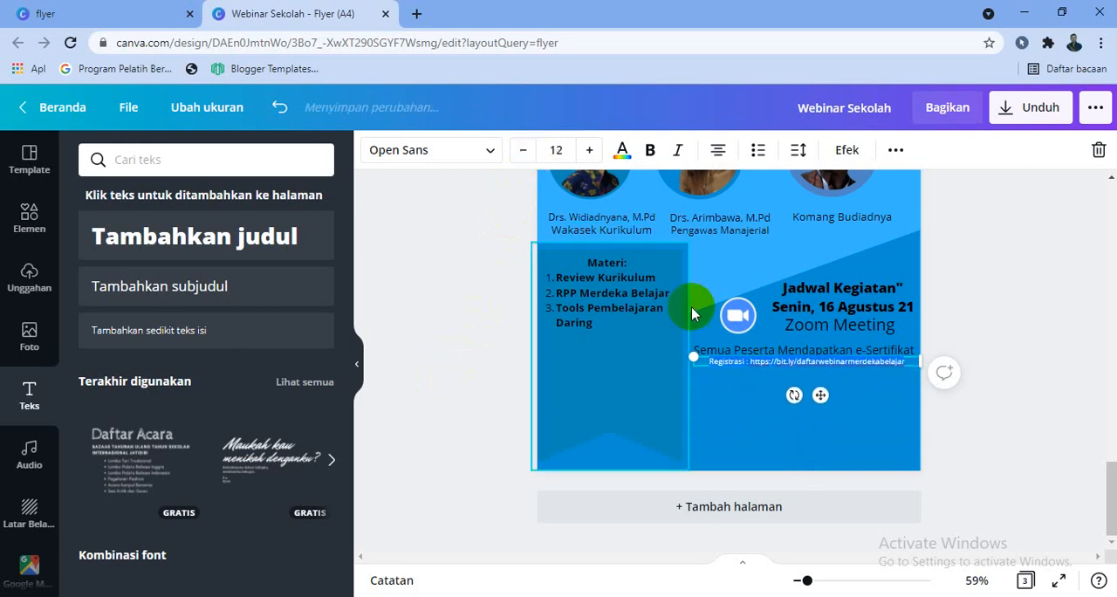
left_click(589, 150)
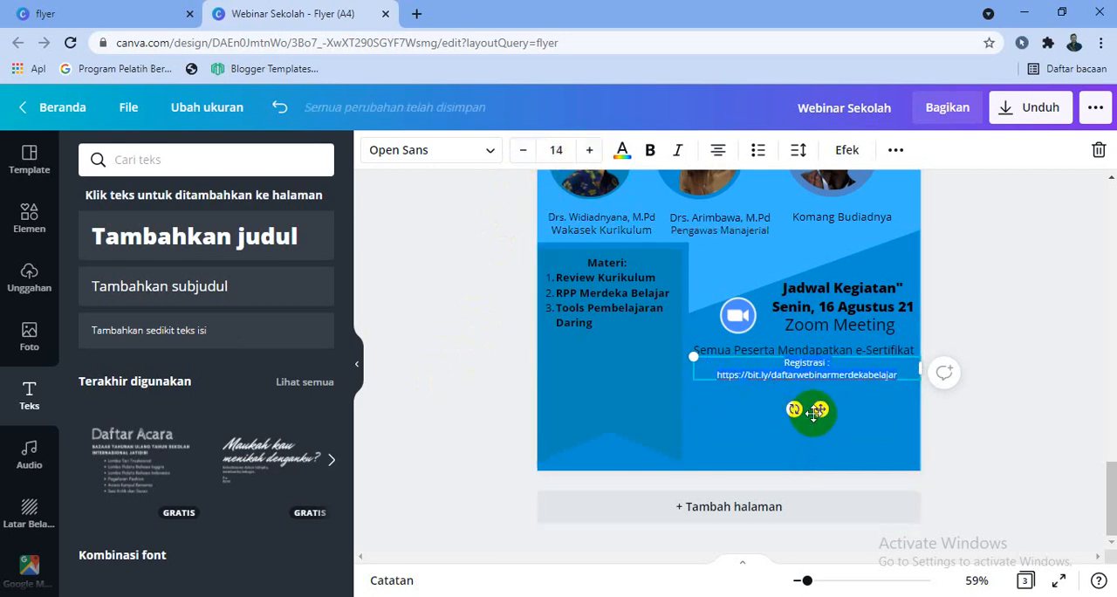
left_click_drag(820, 419, 815, 430)
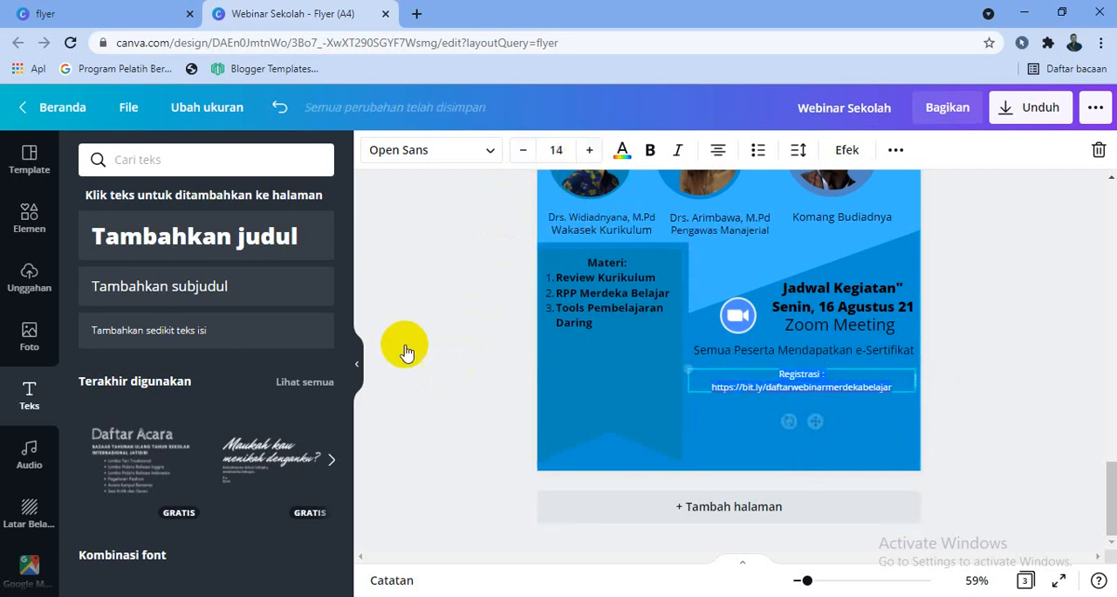
Insert the QR code image from the uploads, shrink it and place it beneath the registration link
left_click(31, 278)
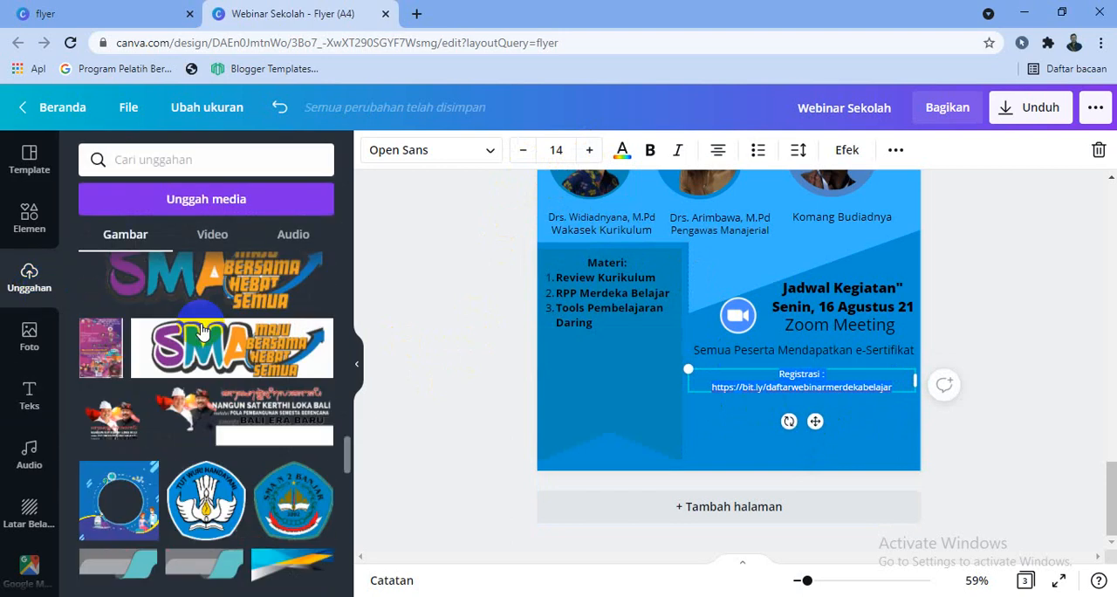
scroll(249, 428, "down", 3)
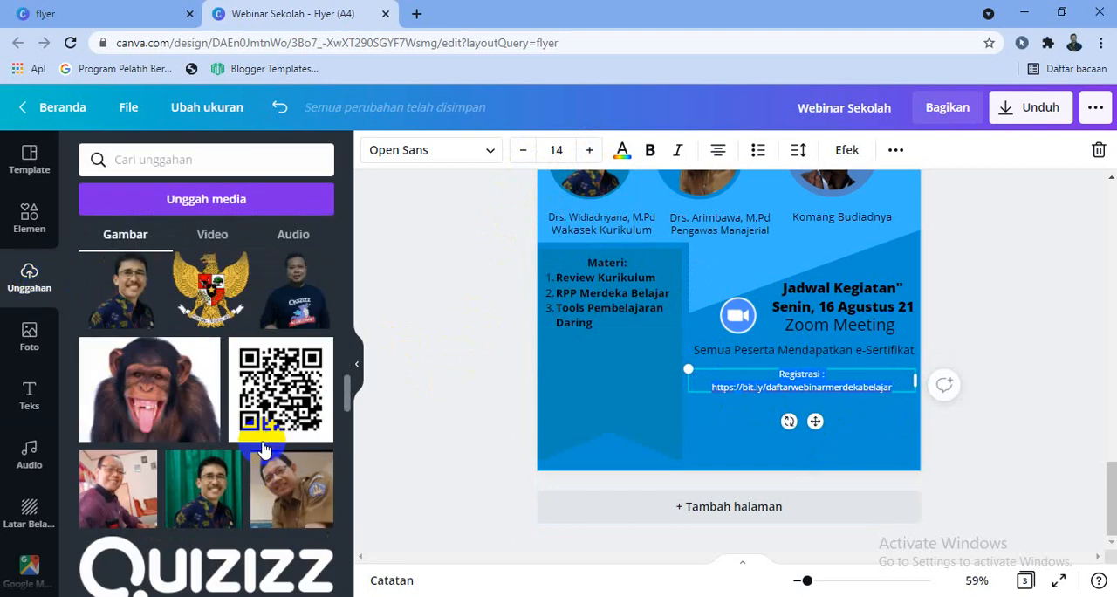
left_click(289, 390)
left_click_drag(723, 249, 705, 424)
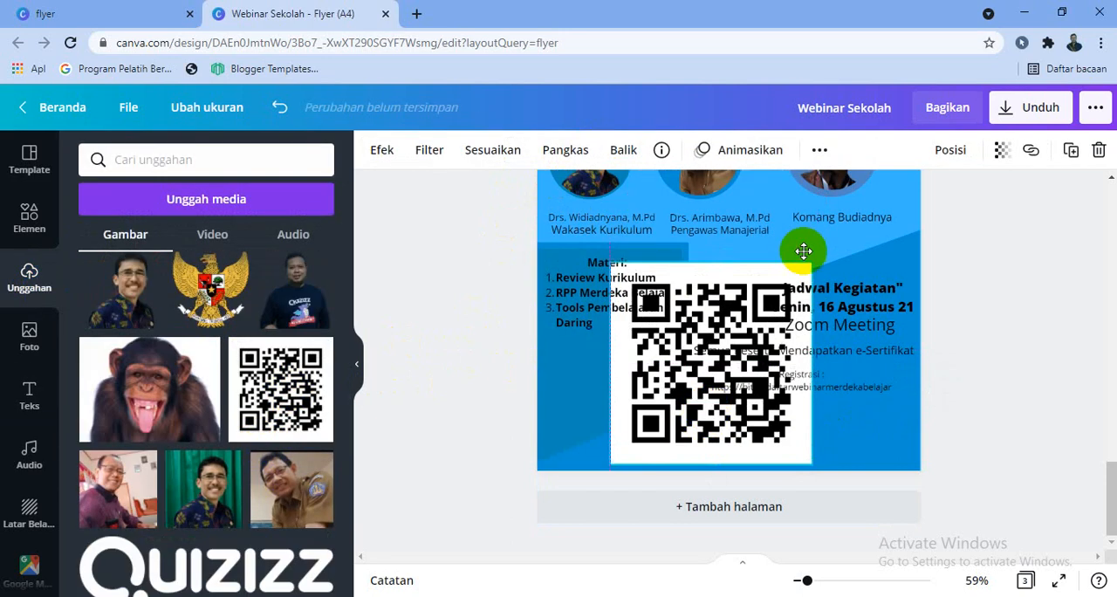
left_click_drag(811, 257, 804, 423)
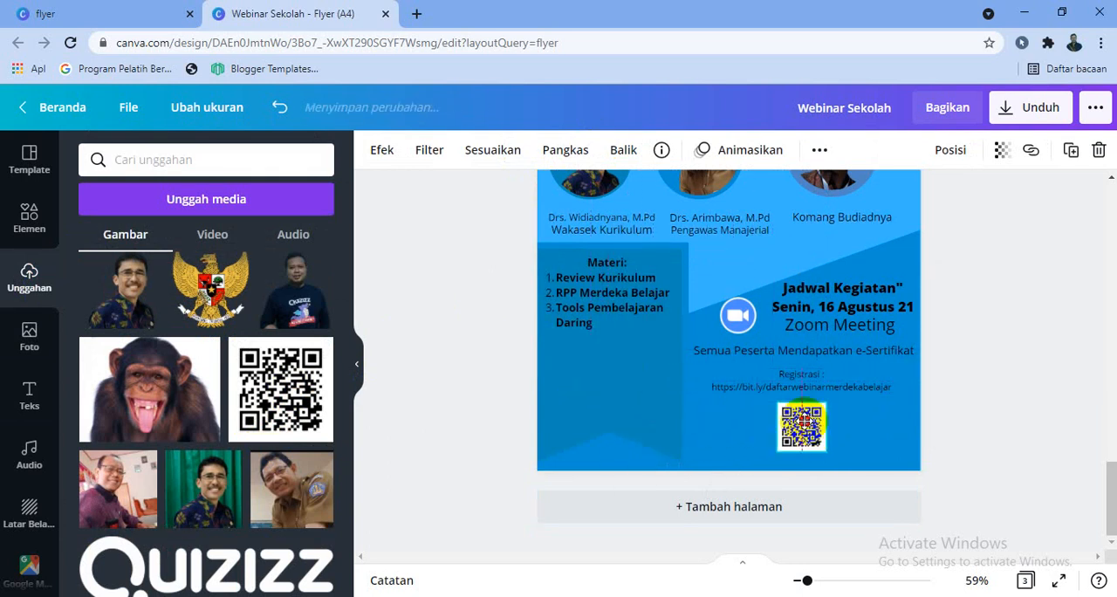
Move the registration text up against the e-Sertifikat line and raise the QR code slightly
left_click_drag(808, 378, 809, 368)
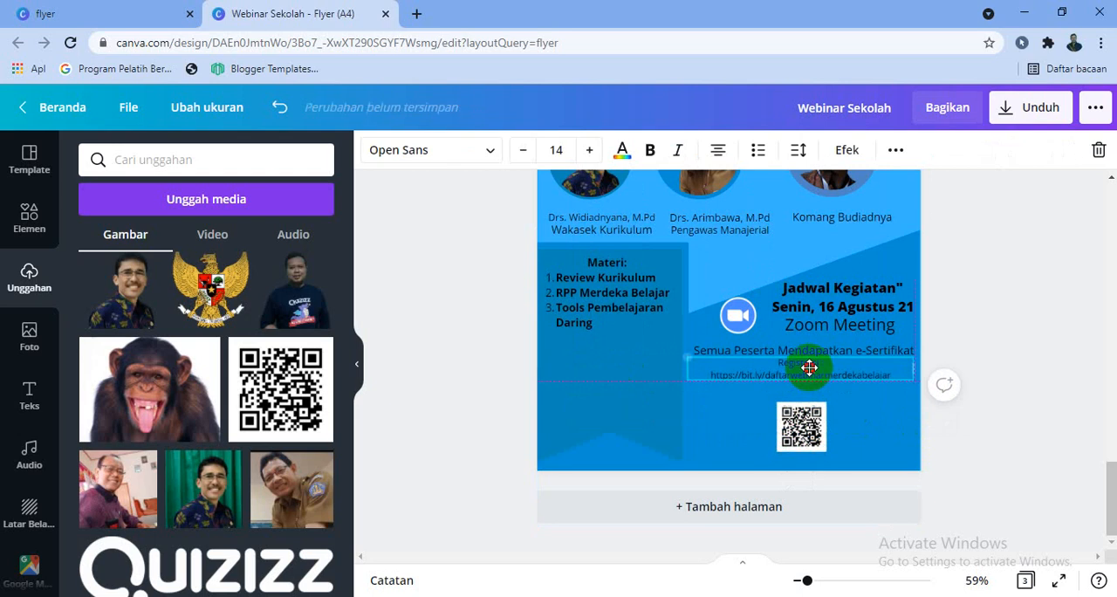
left_click_drag(803, 439, 801, 416)
left_click(979, 417)
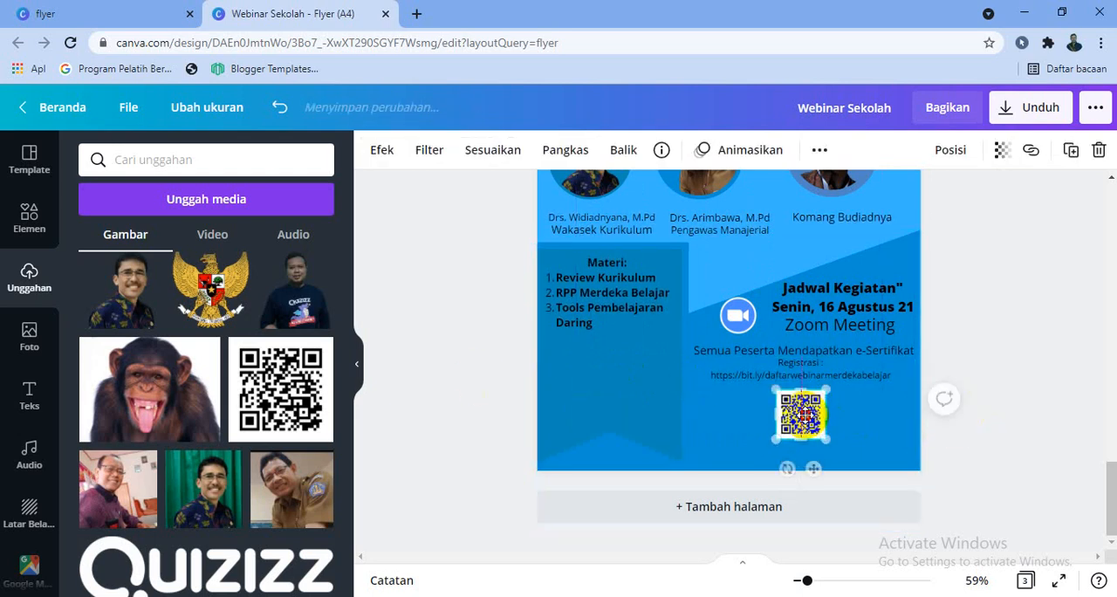
Search the elements library for "social media"
left_click(29, 234)
left_click(237, 159)
left_click(291, 159)
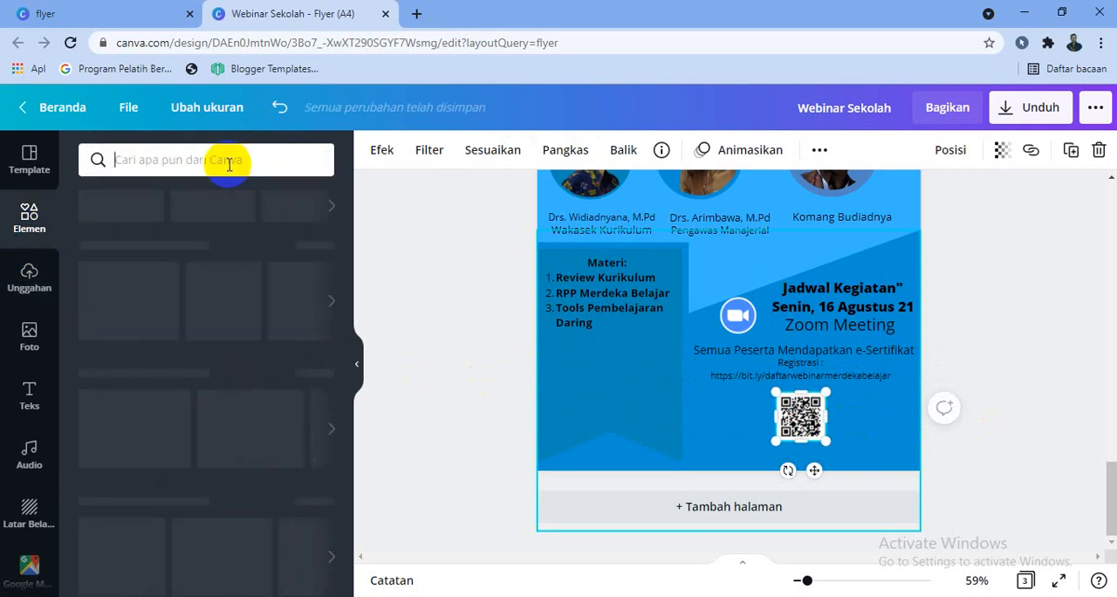
type("soa")
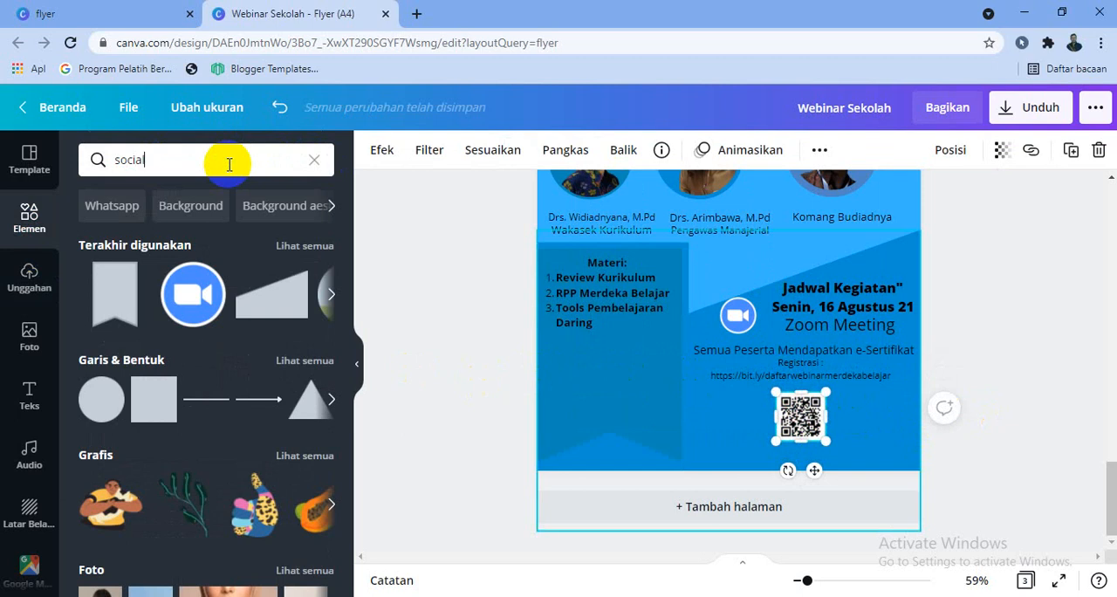
key("Return")
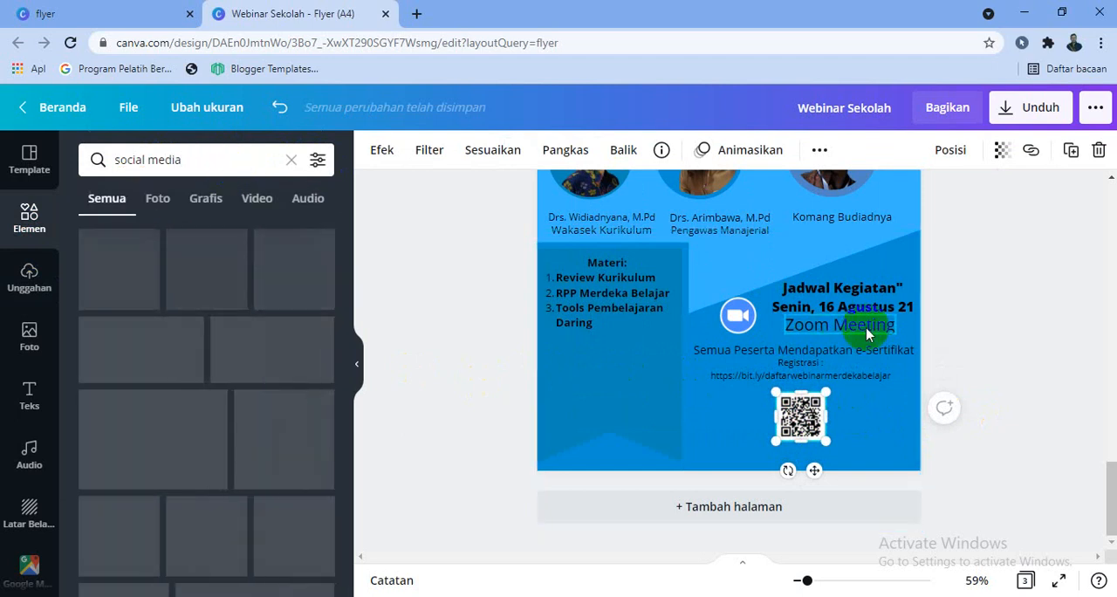
Add "Jam 12.20 Wita" after "Senin, 16 Agustus 21" in the schedule text
left_click(902, 305)
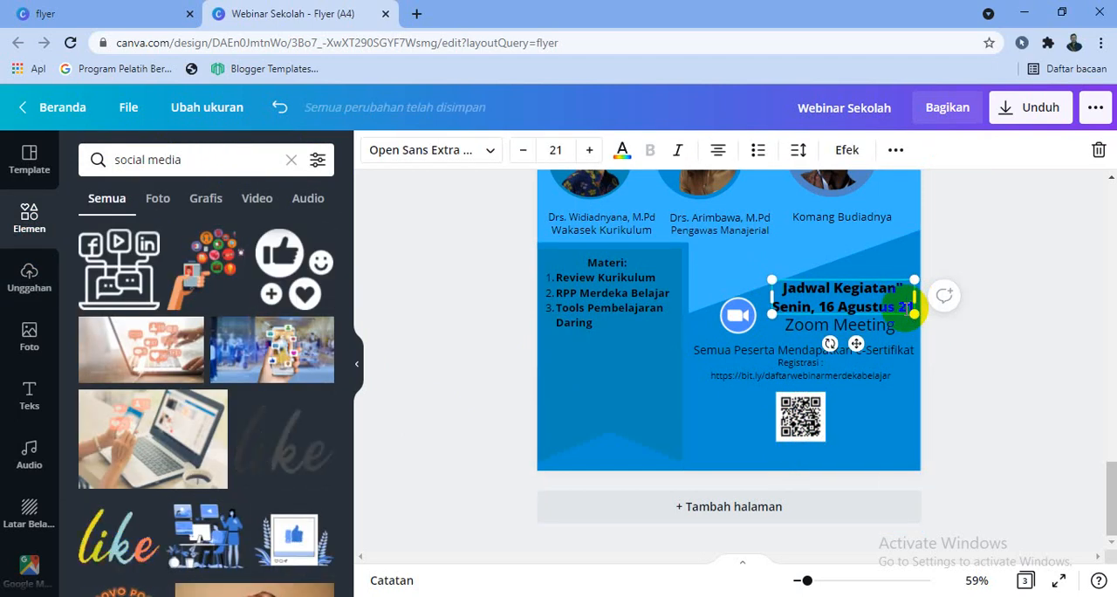
type("21 Jam")
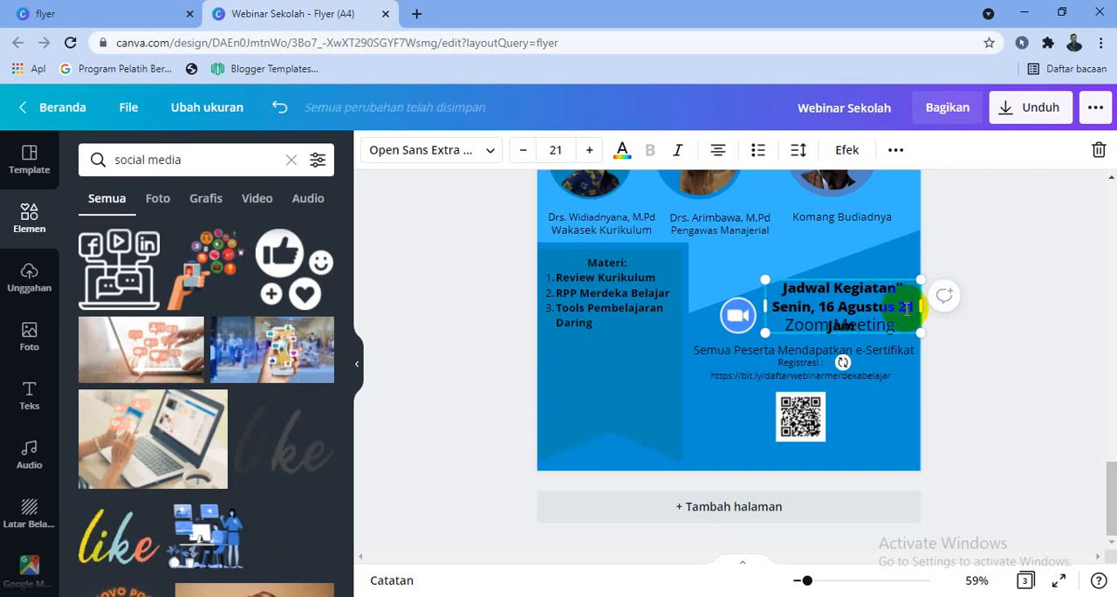
type(" 12.20")
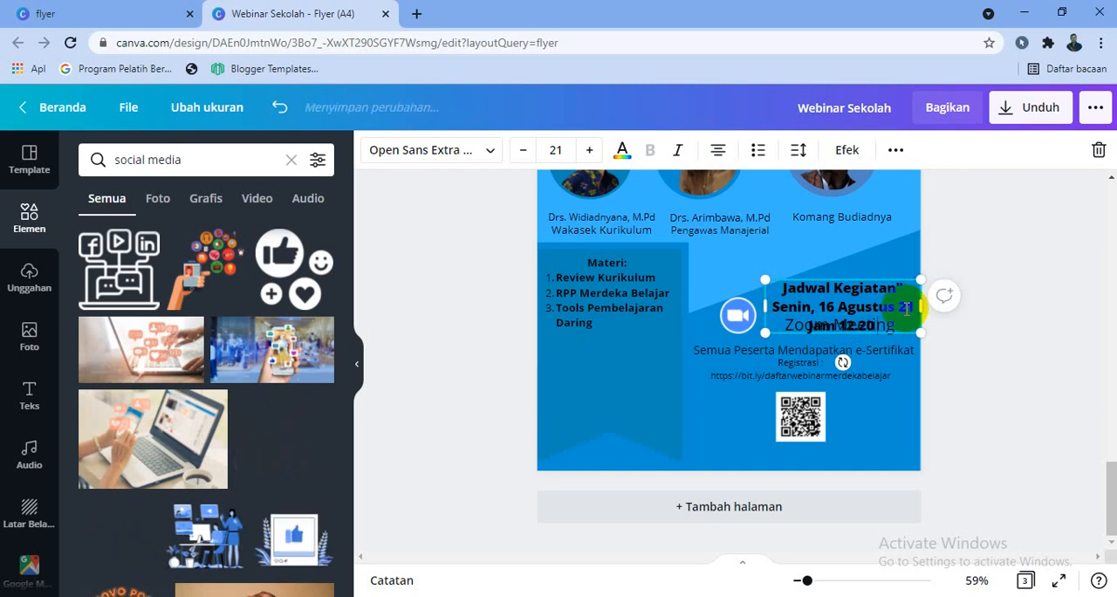
type(" Wita")
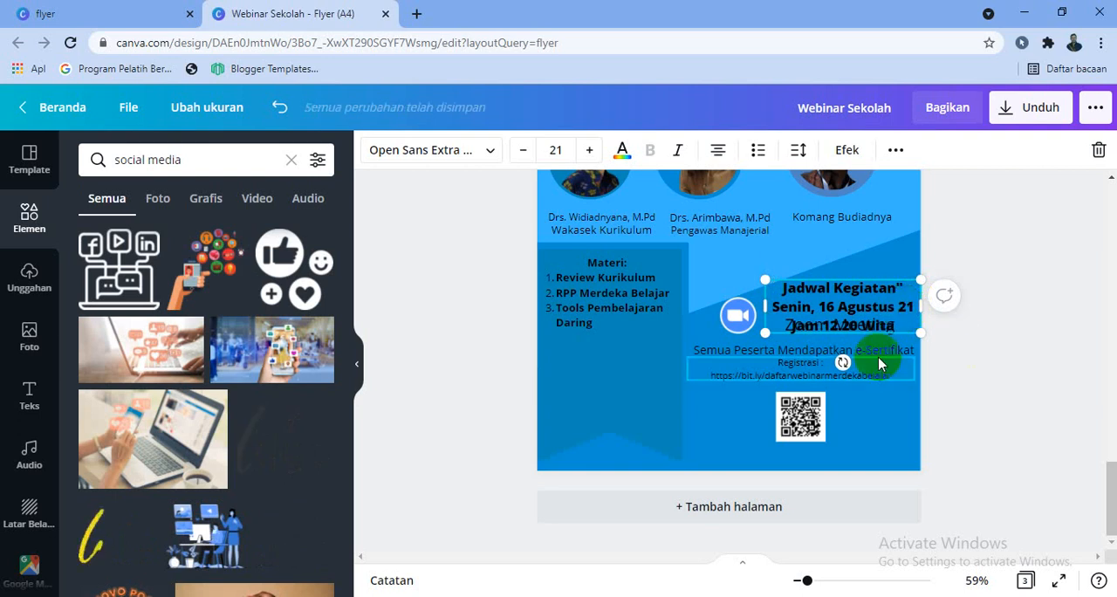
Move the QR code, the registration text and the e-Sertifikat line lower to make room beneath the schedule
left_click_drag(801, 413, 820, 438)
left_click(820, 374)
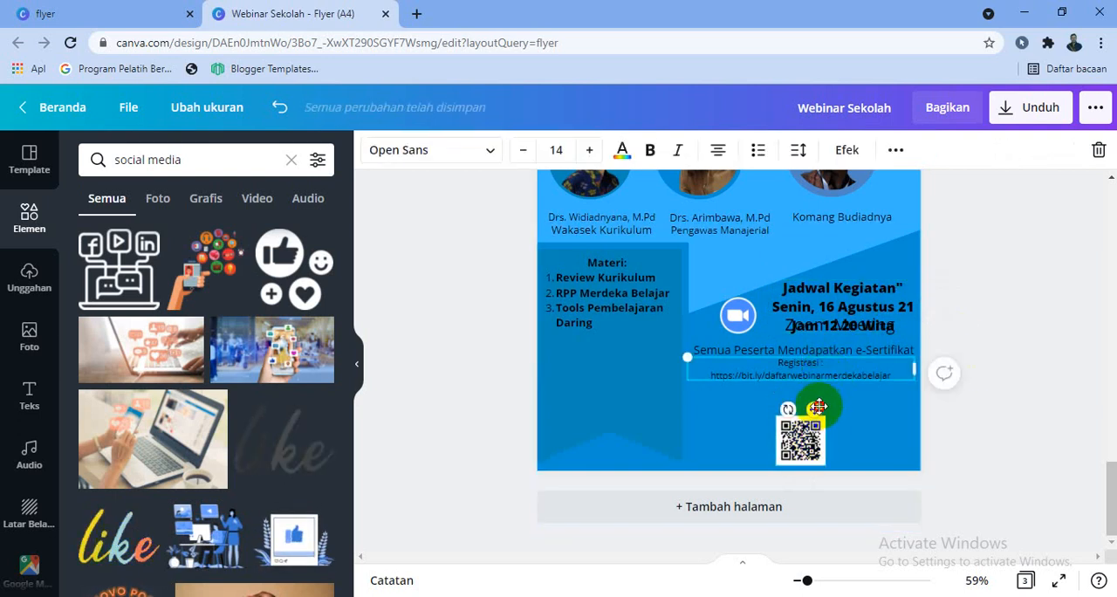
left_click(820, 377)
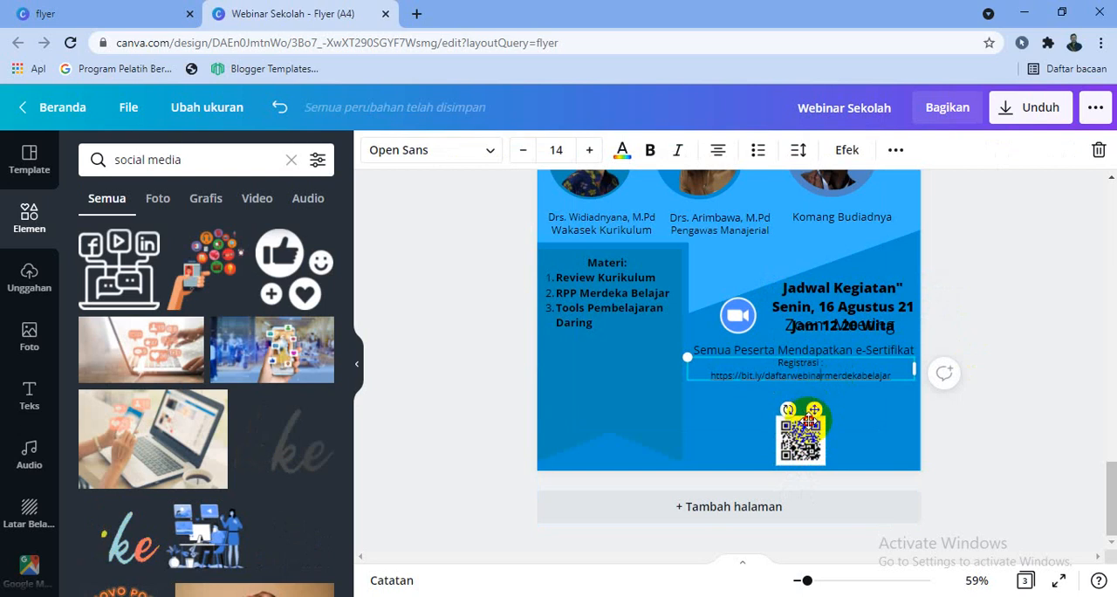
left_click_drag(811, 416, 812, 446)
left_click(819, 363)
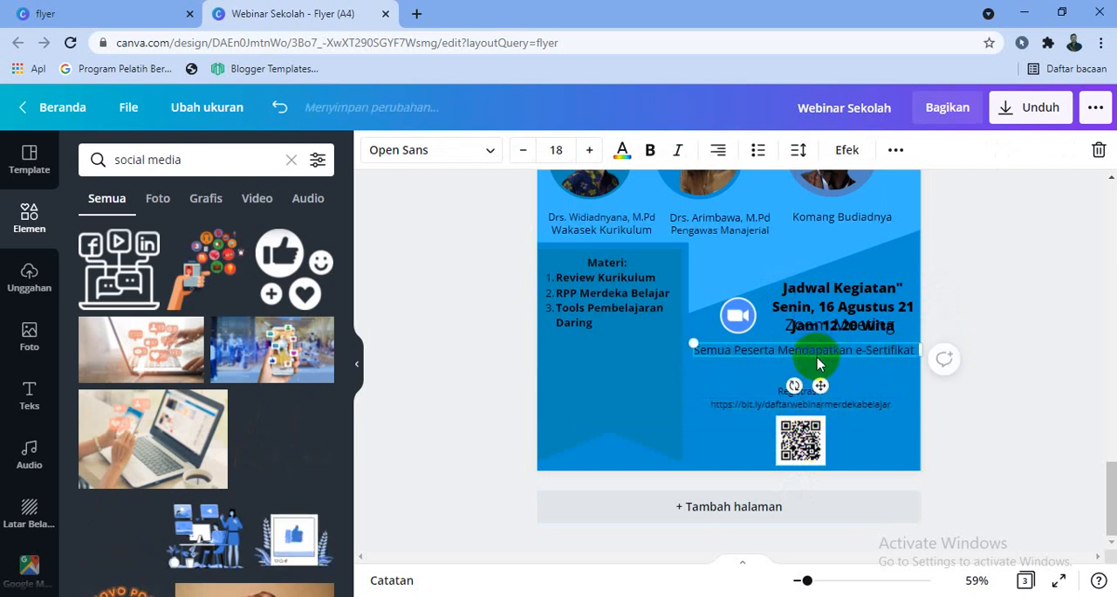
left_click_drag(820, 402, 818, 399)
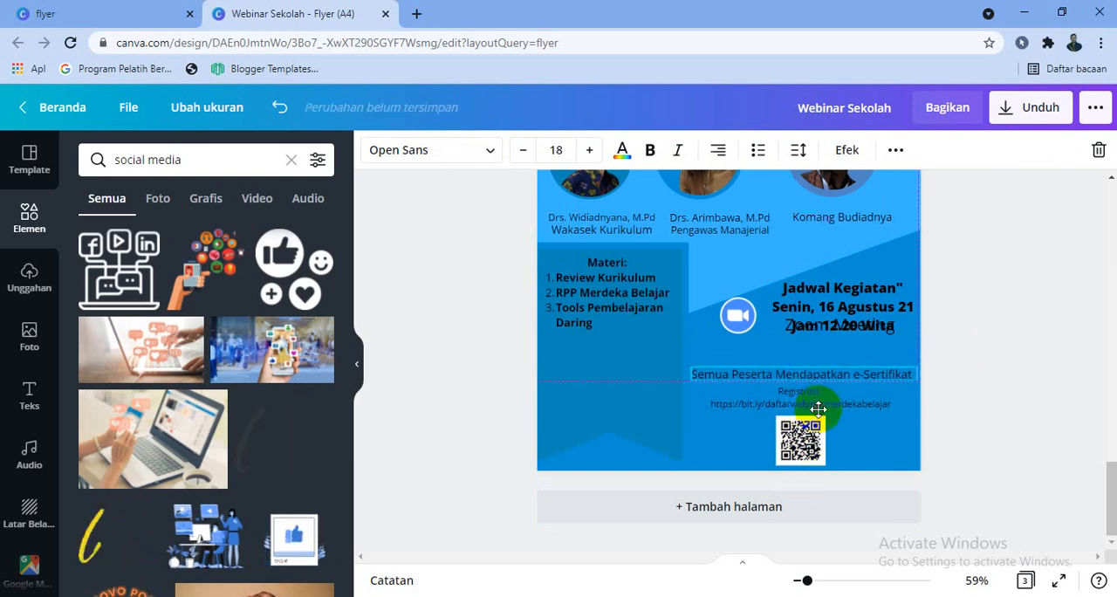
Move the "Zoom Meeting" text below the "Jam 12.20 Wita" line and shift the Zoom icon down beside it
left_click(839, 323)
left_click_drag(842, 341, 845, 387)
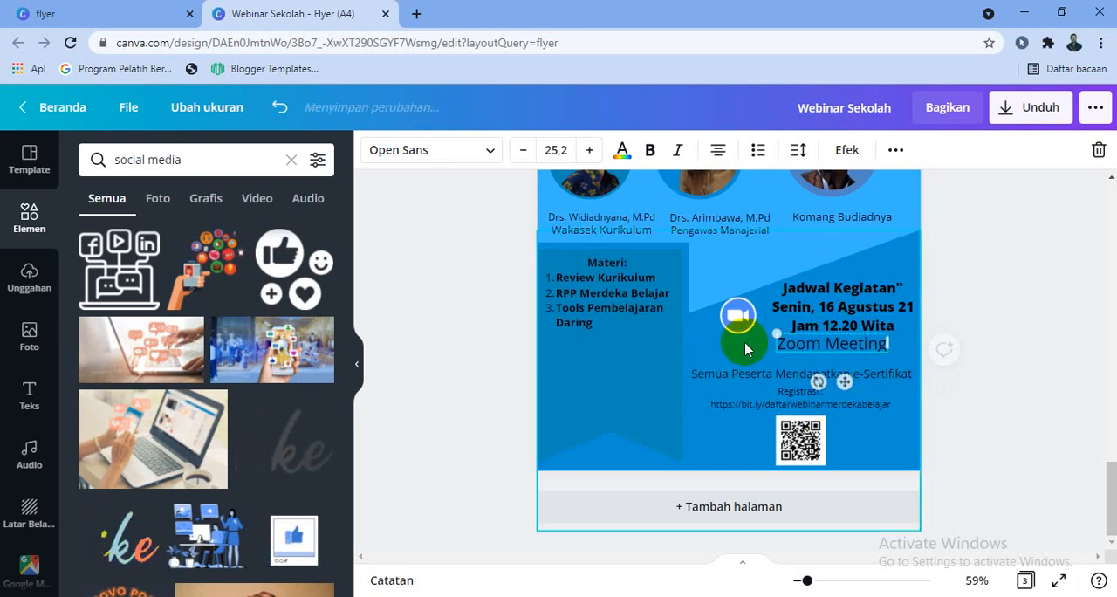
left_click_drag(741, 316, 737, 350)
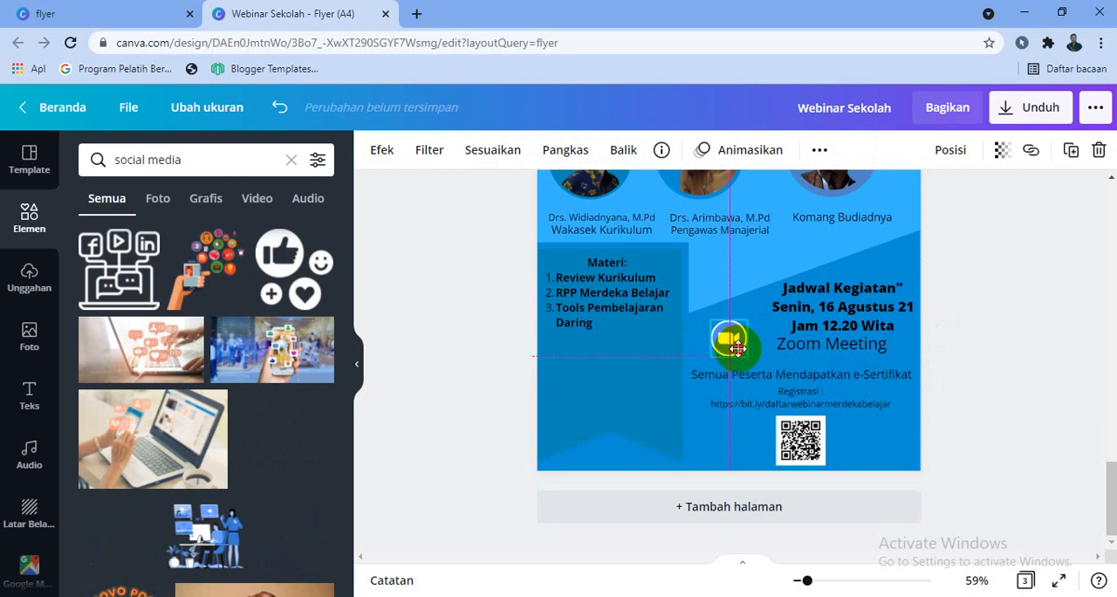
left_click(1042, 332)
left_click(884, 359)
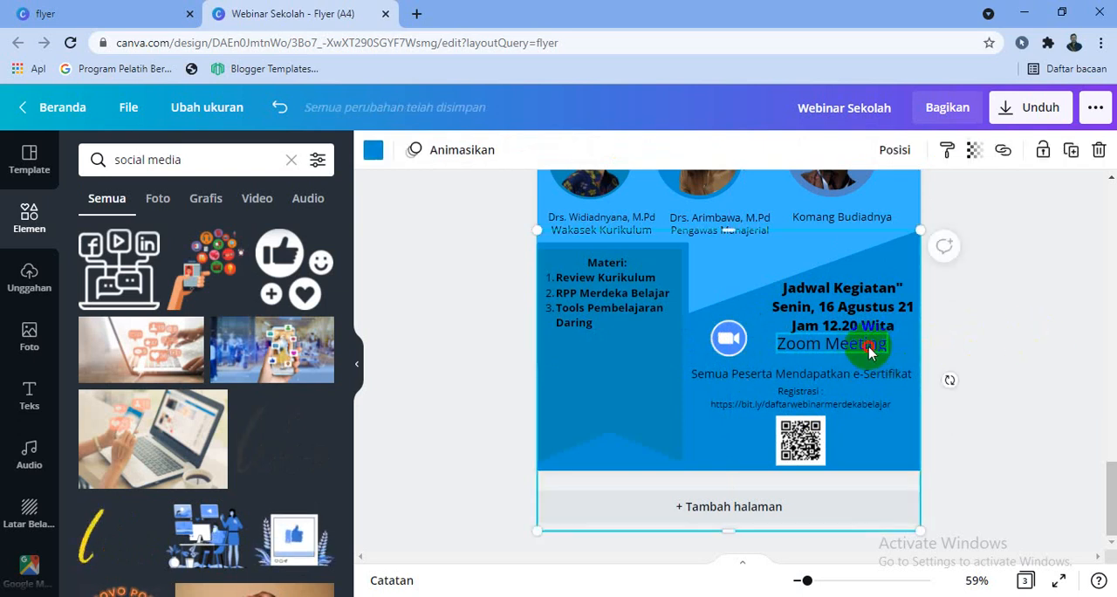
left_click_drag(870, 350, 879, 352)
left_click(1007, 342)
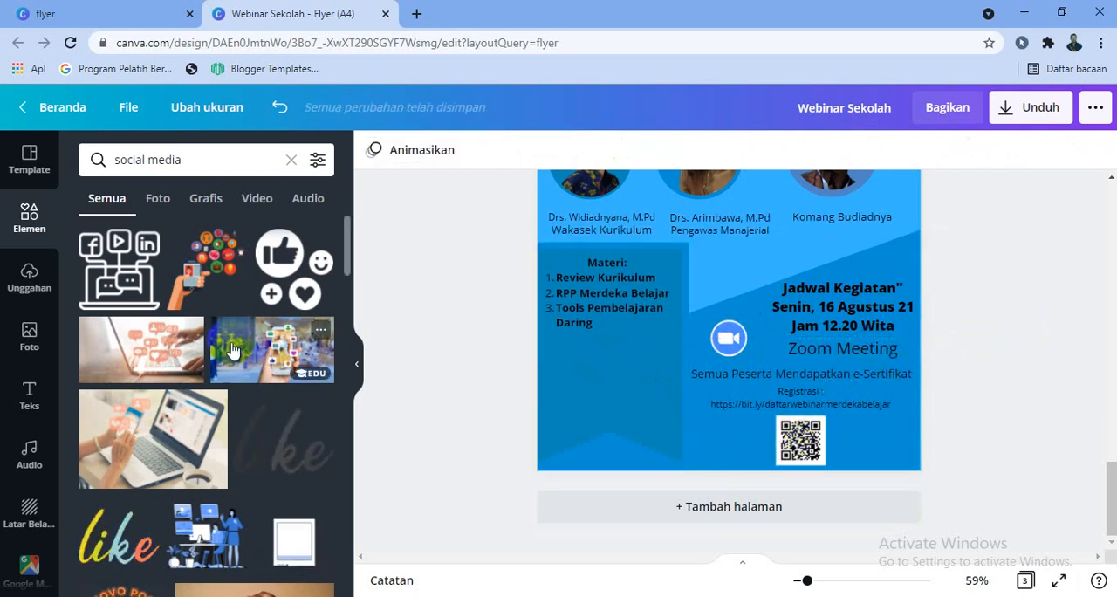
Add the Instagram logo from the social media results, shrink it to a small icon and place it beneath the Materi list
scroll(234, 354, "down", 2)
scroll(253, 375, "down", 2)
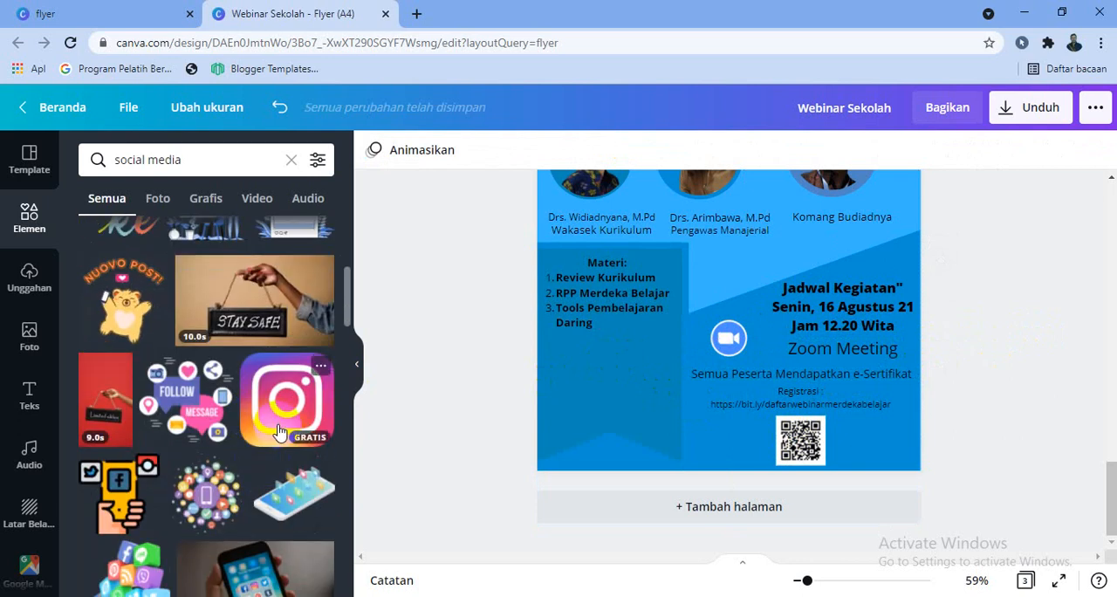
left_click_drag(279, 431, 690, 280)
left_click_drag(724, 229, 686, 349)
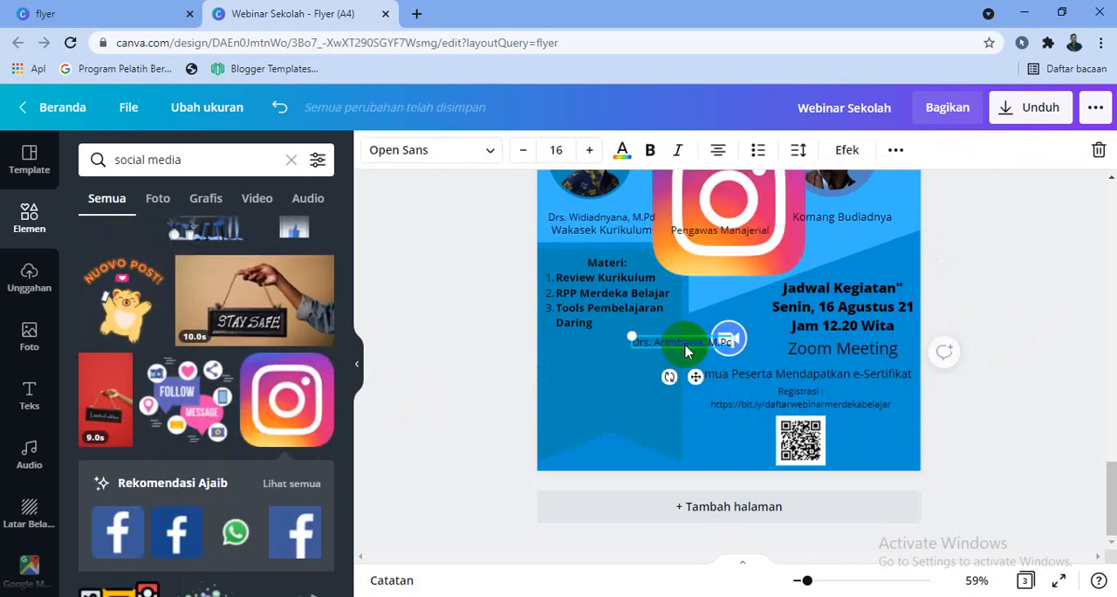
key("ctrl+z")
left_click_drag(773, 183, 680, 412)
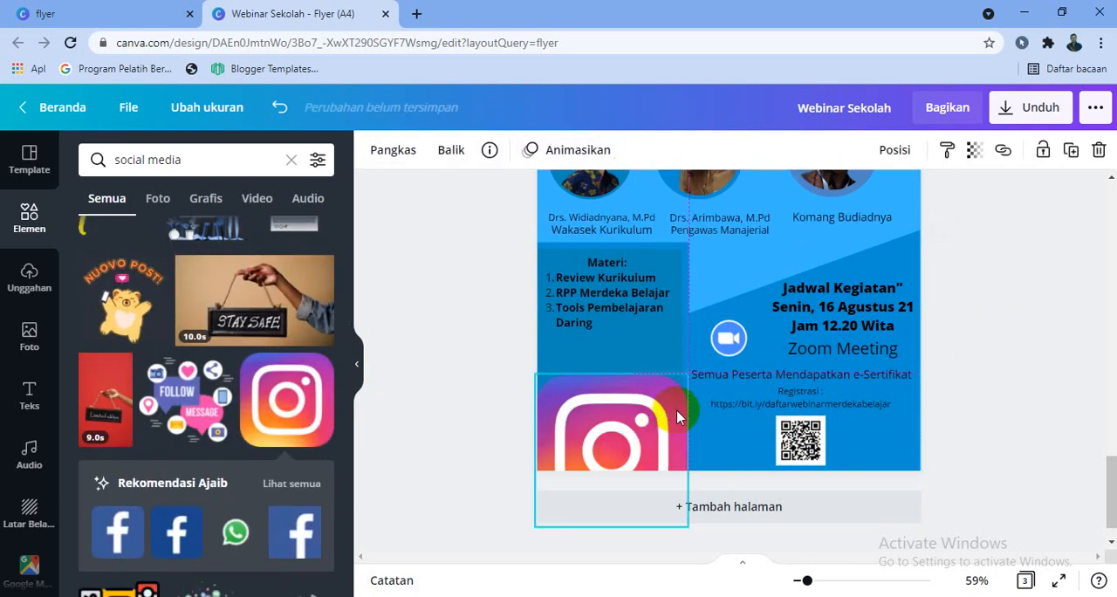
left_click_drag(689, 375, 610, 453)
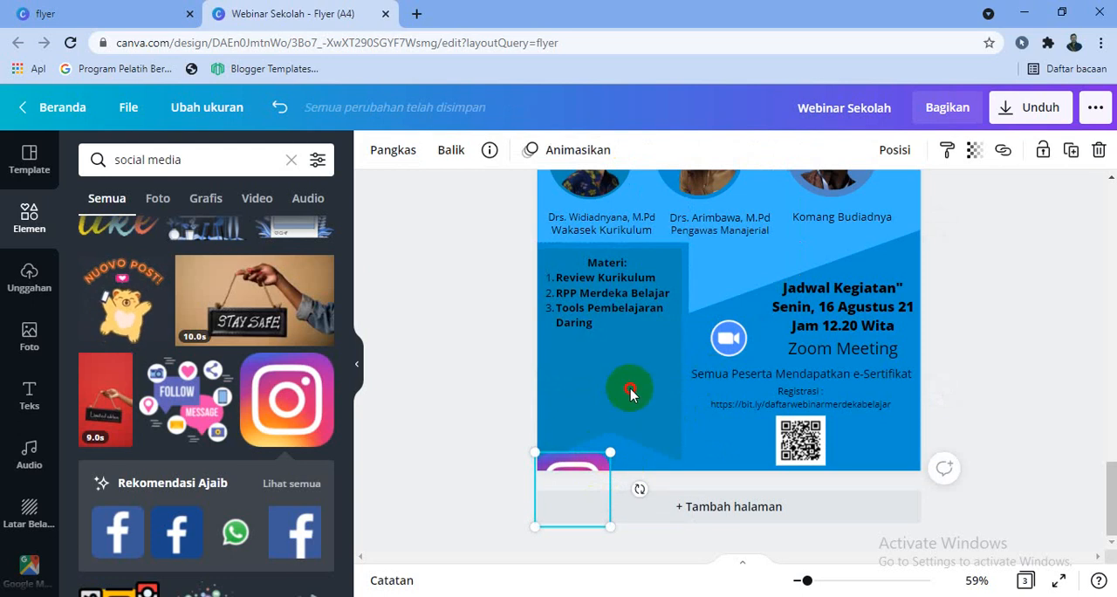
left_click_drag(632, 394, 558, 360)
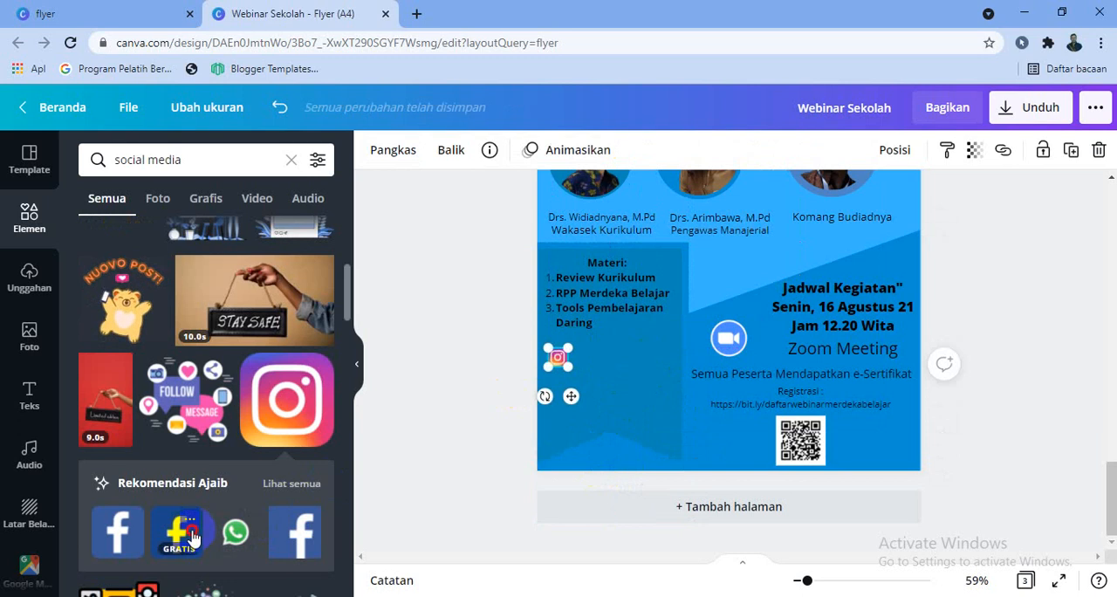
Add the dark blue Facebook logo, shrink it to a small icon and place it beneath the Instagram icon
left_click(181, 532)
left_click_drag(756, 270, 718, 416)
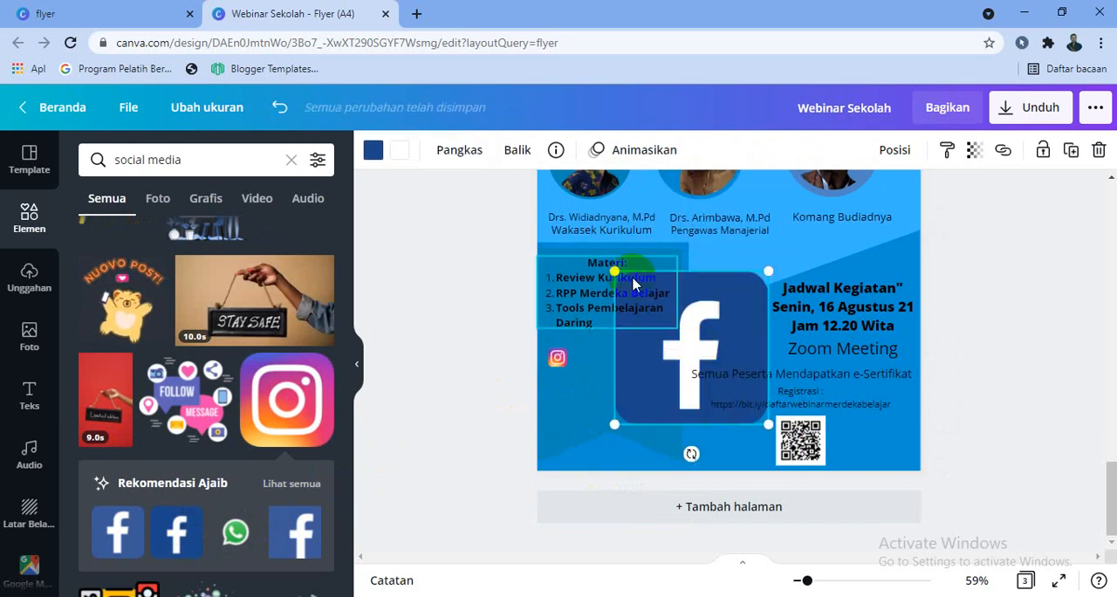
left_click_drag(616, 270, 561, 393)
Add the WhatsApp logo, shrink it to a small icon and place it beneath the Facebook icon
left_click(248, 519)
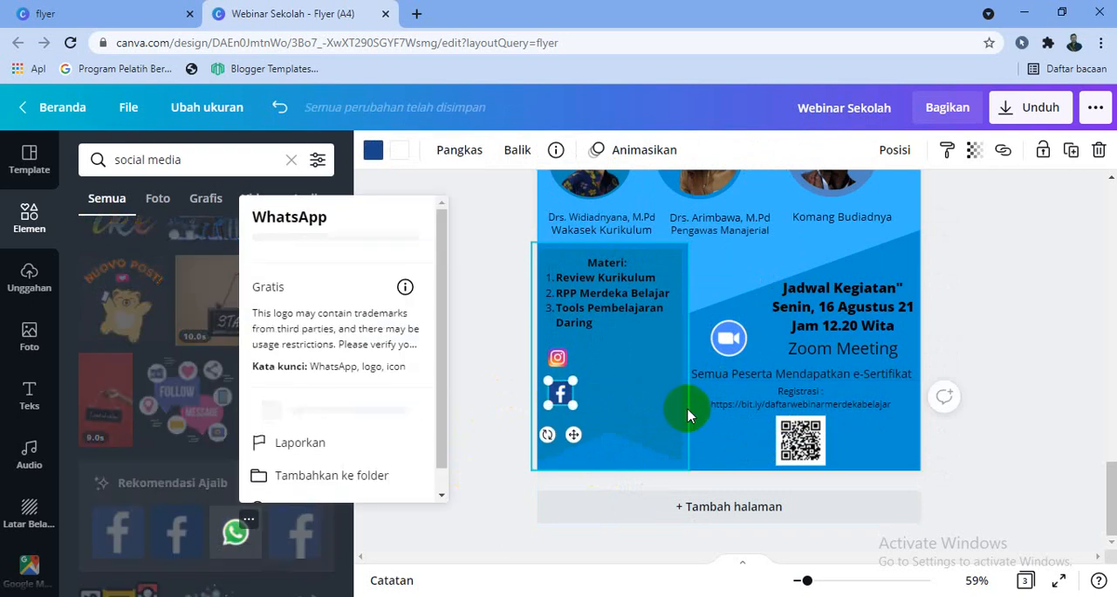
left_click(236, 531)
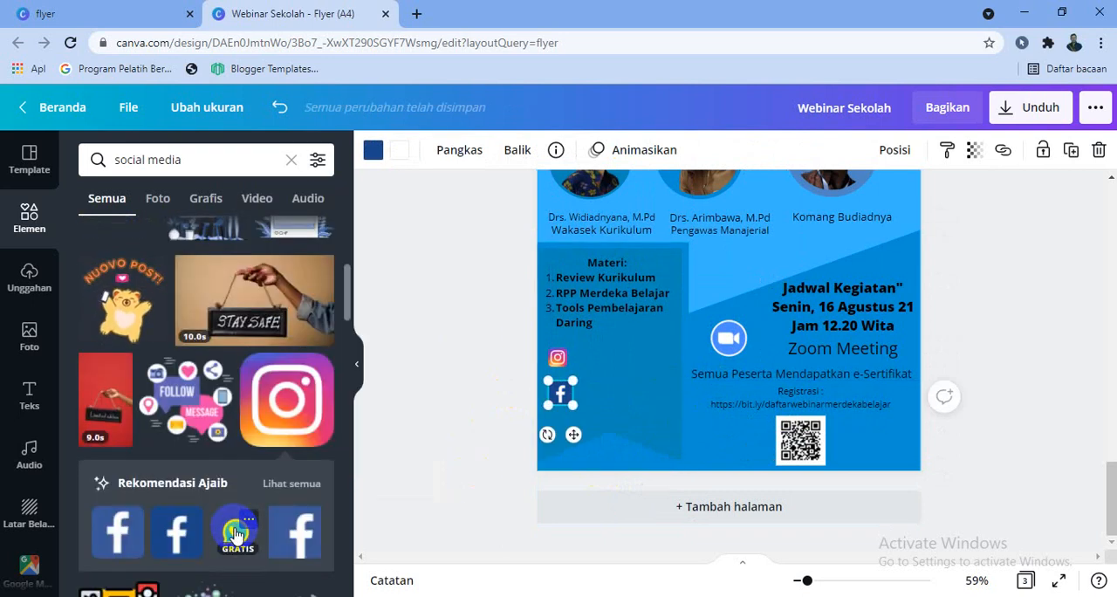
left_click(236, 534)
scroll(811, 259, "up", 1)
left_click_drag(807, 204, 571, 521)
left_click(823, 428)
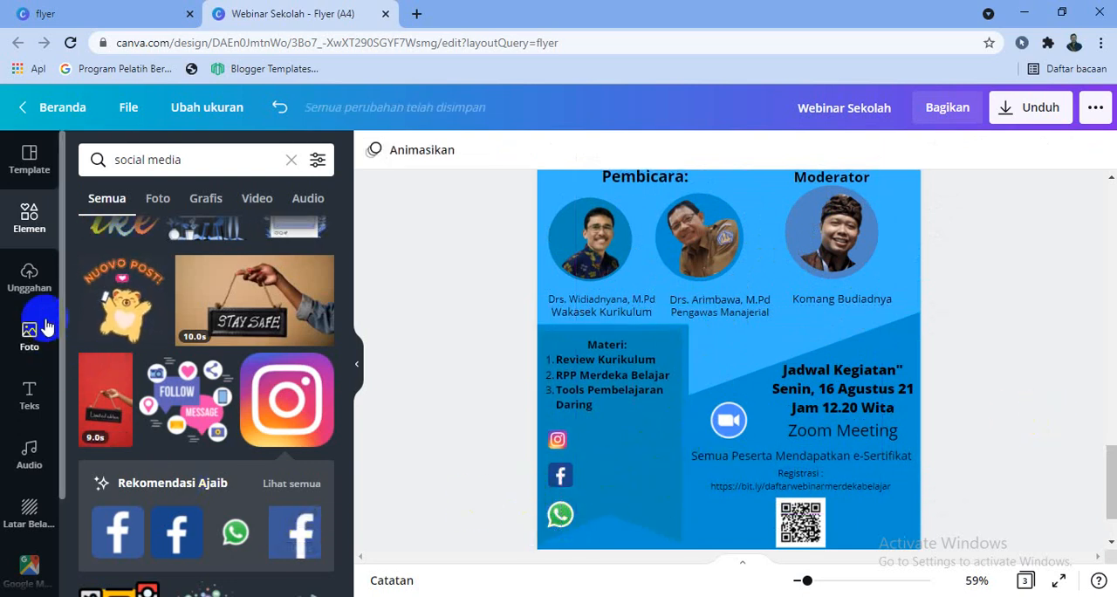
Add a subheading containing the contact person's name and phone number, separated by a colon
left_click(29, 397)
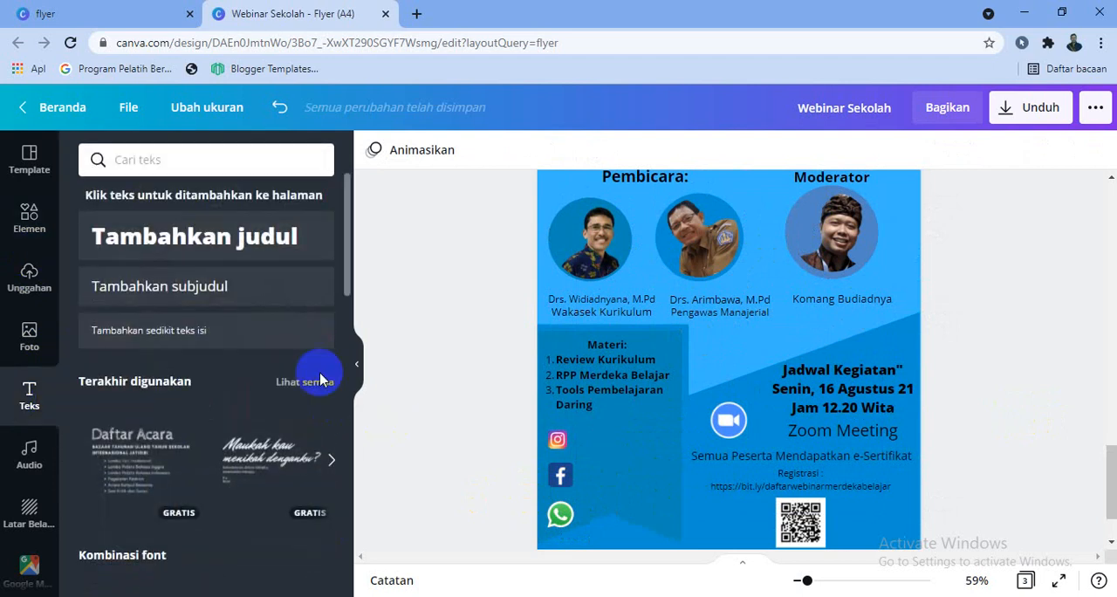
left_click(230, 286)
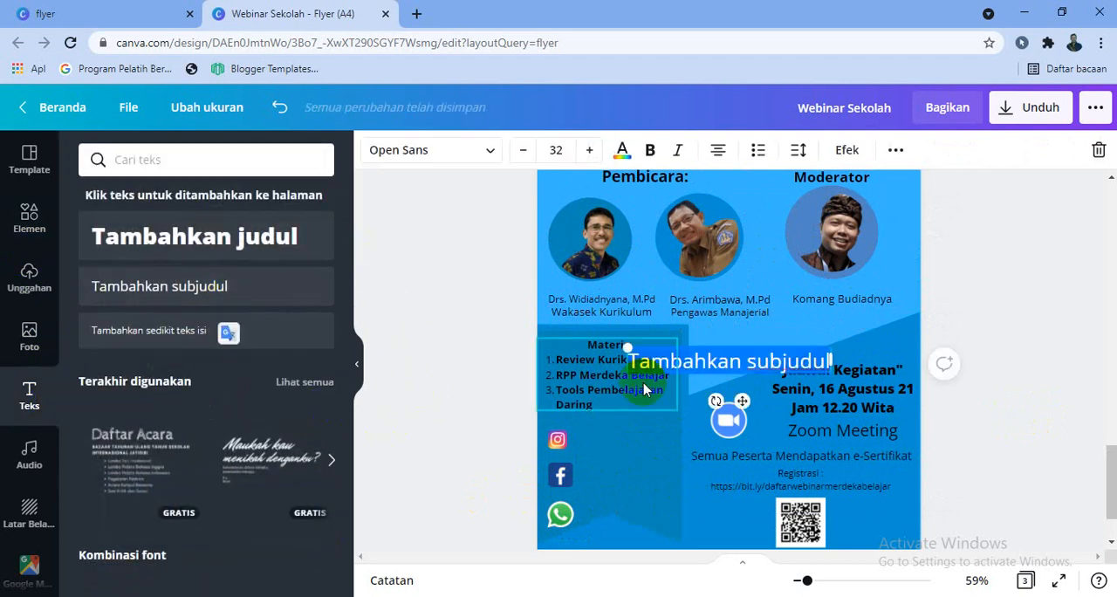
type("Budi")
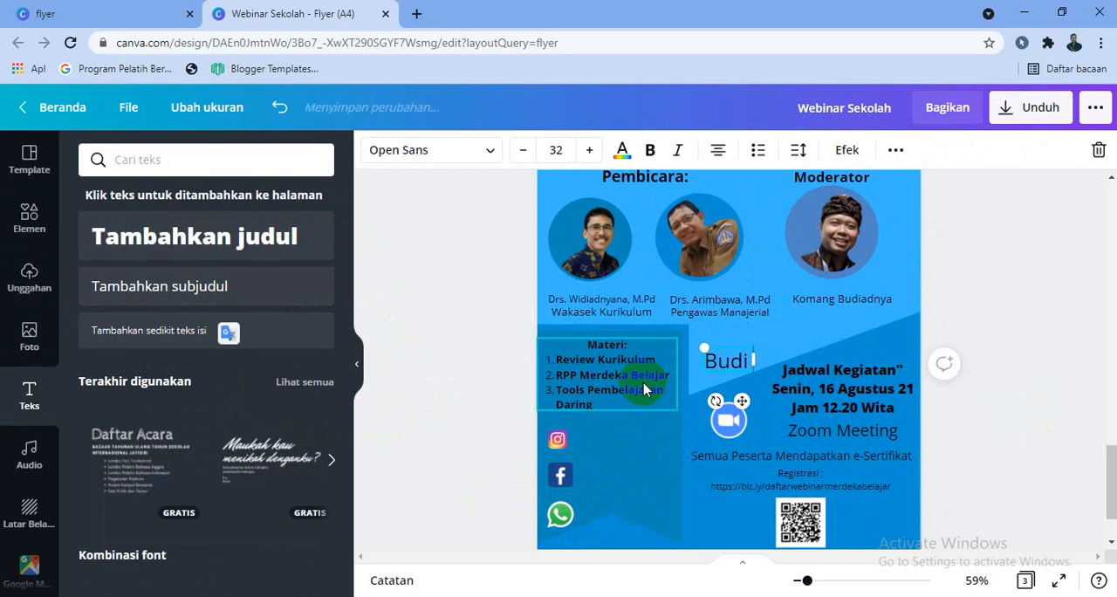
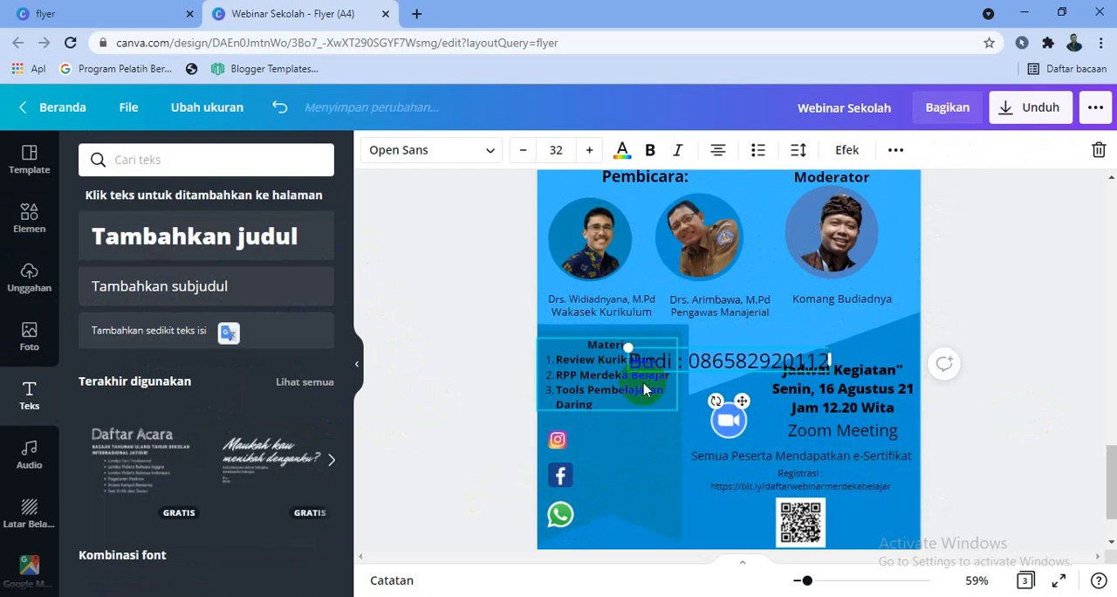
Reduce the contact text to font size 15 and place it directly beside the WhatsApp icon
left_click_drag(740, 411, 672, 515)
double_click(672, 515)
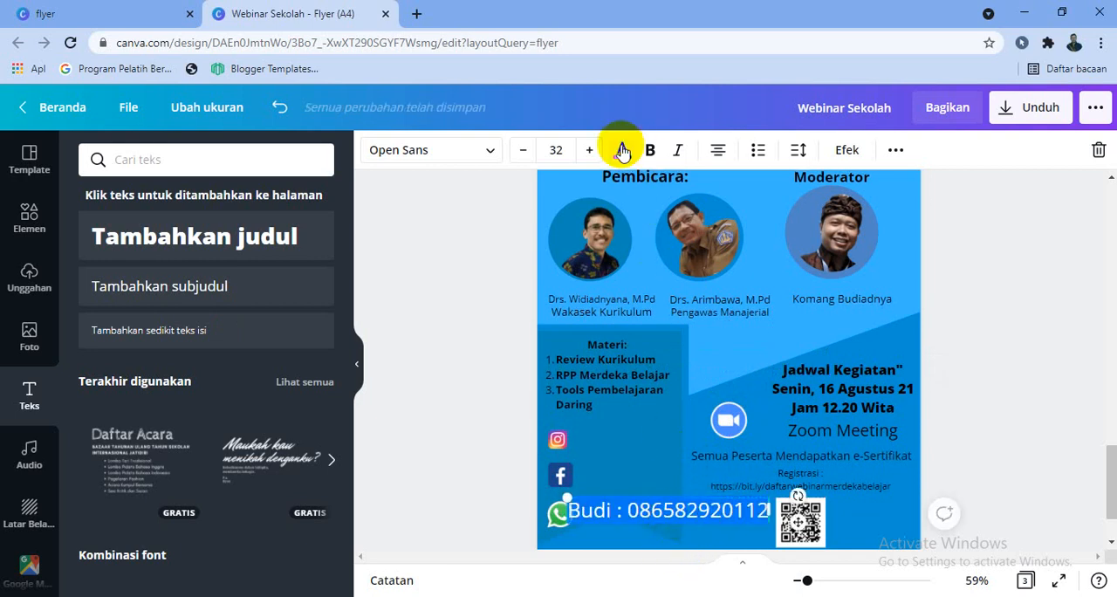
left_click(526, 156)
left_click(526, 156)
left_click(524, 155)
left_click(525, 155)
left_click(524, 154)
left_click(524, 154)
left_click(525, 154)
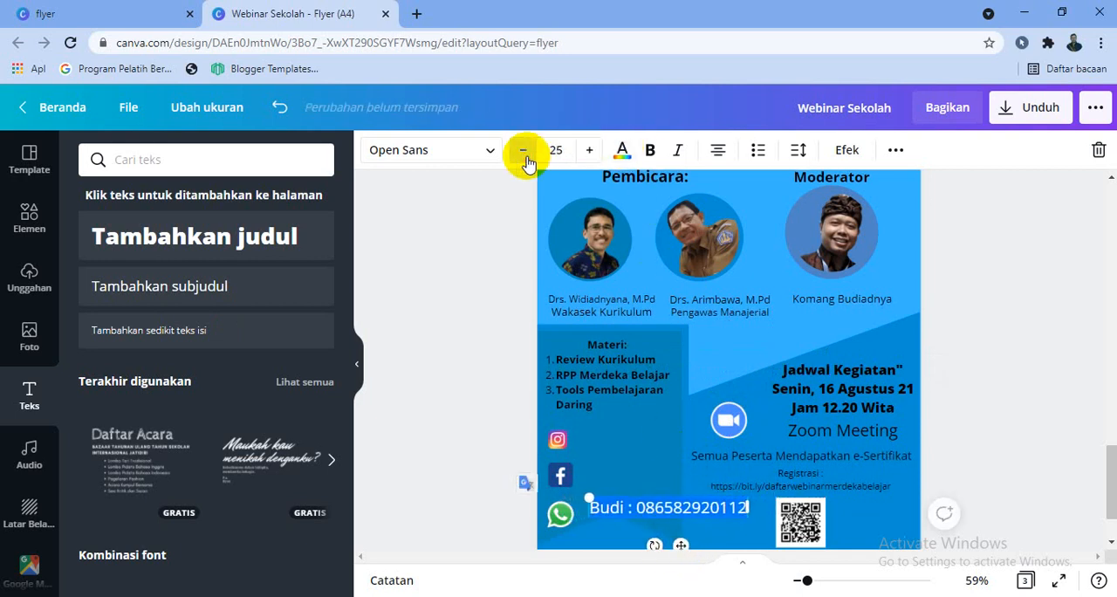
left_click(526, 156)
left_click(526, 156)
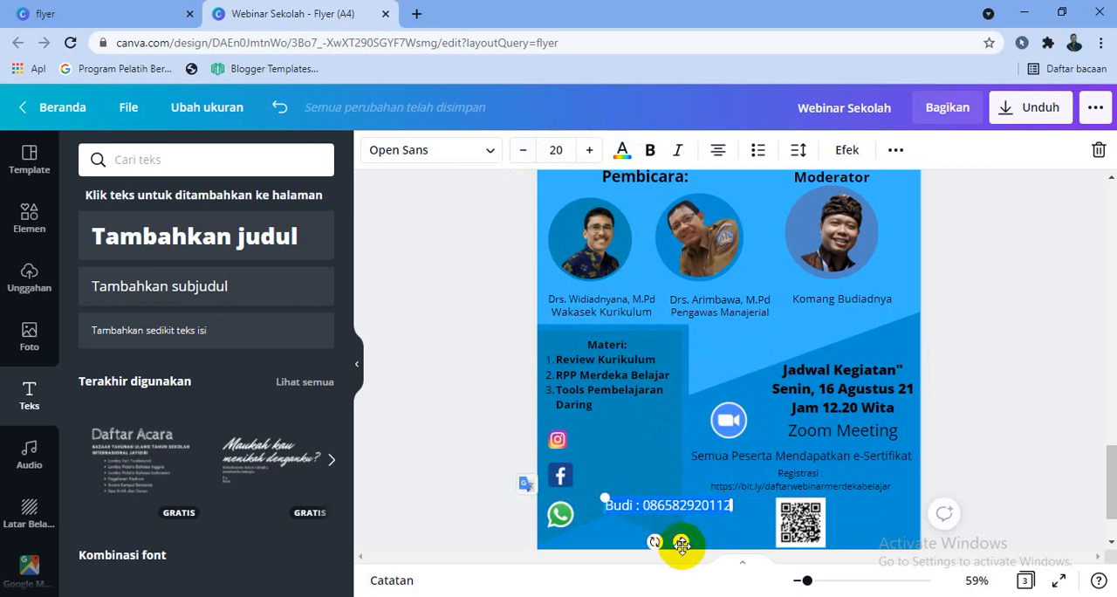
left_click_drag(682, 547, 695, 527)
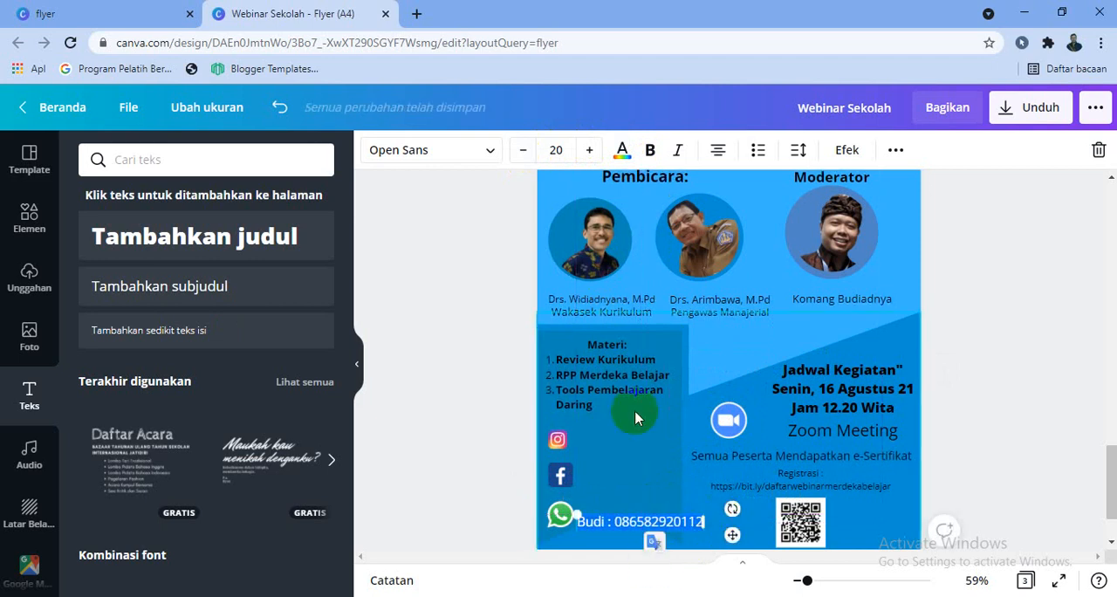
left_click(523, 154)
left_click(523, 154)
left_click(523, 155)
left_click(524, 155)
left_click(524, 155)
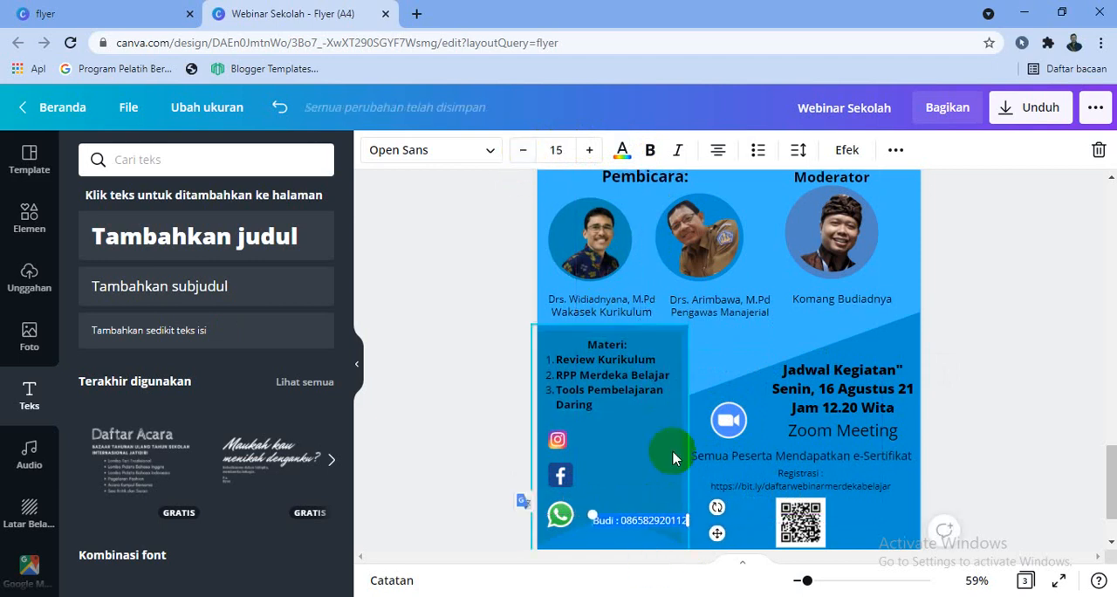
left_click_drag(714, 536, 702, 531)
Delete the Facebook and Instagram icons beneath the Materi list
left_click(560, 474)
key("Delete")
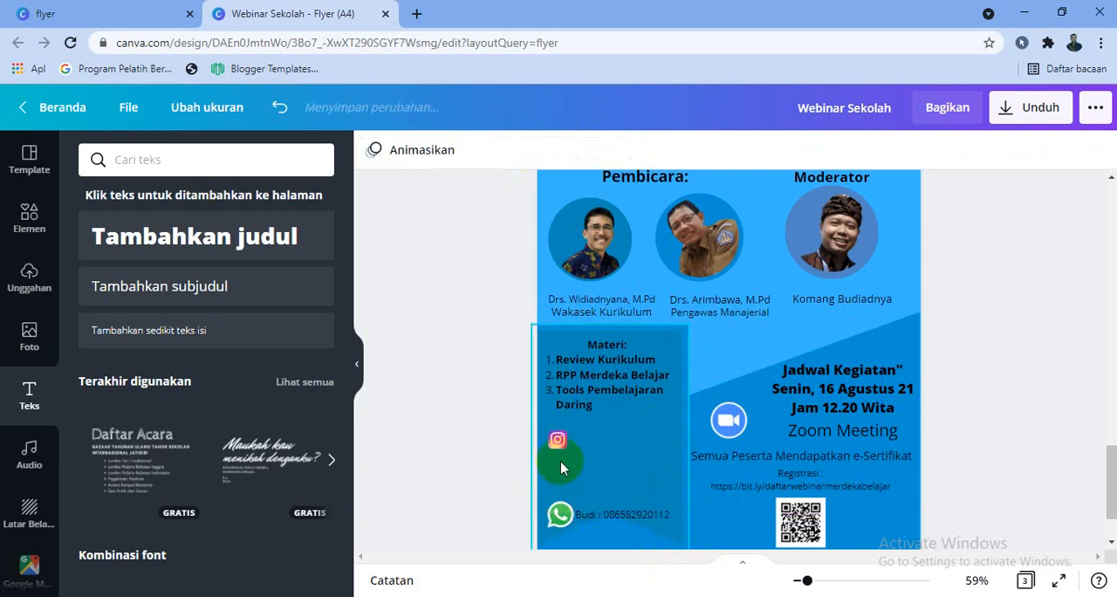
left_click(558, 446)
key("Delete")
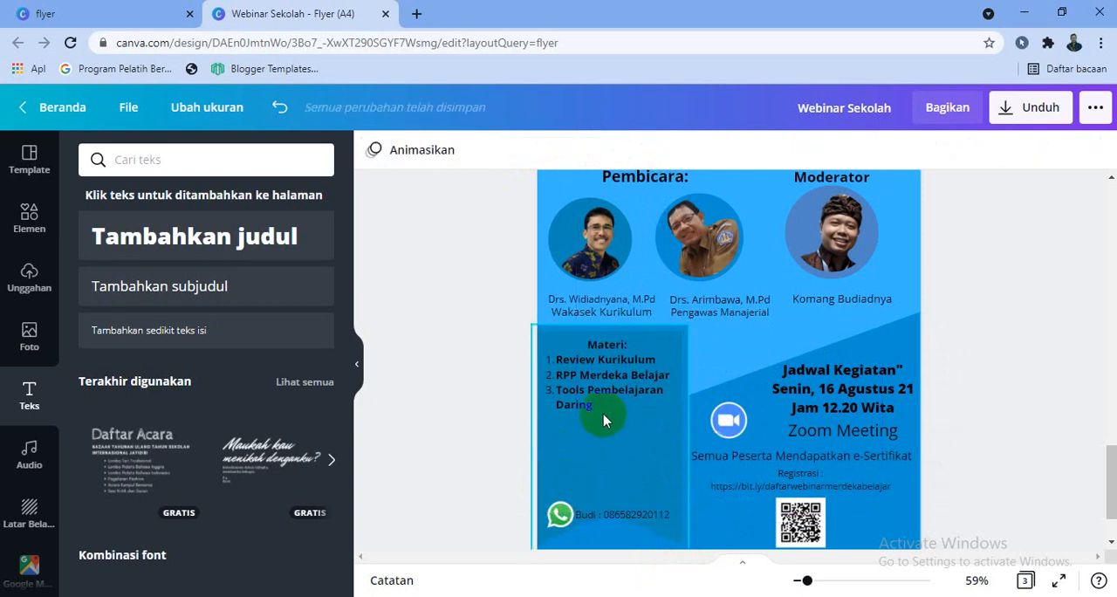
Extend the Materi list with the items "Gamification", "Wordwall" and "Google Workspace for Education"
left_click(603, 406)
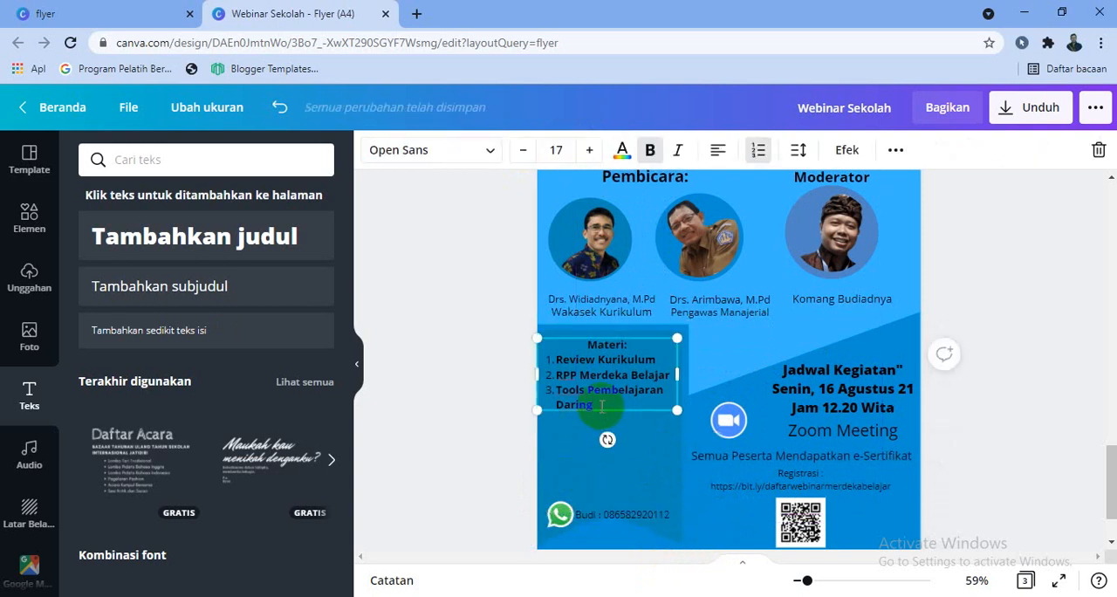
key("Return")
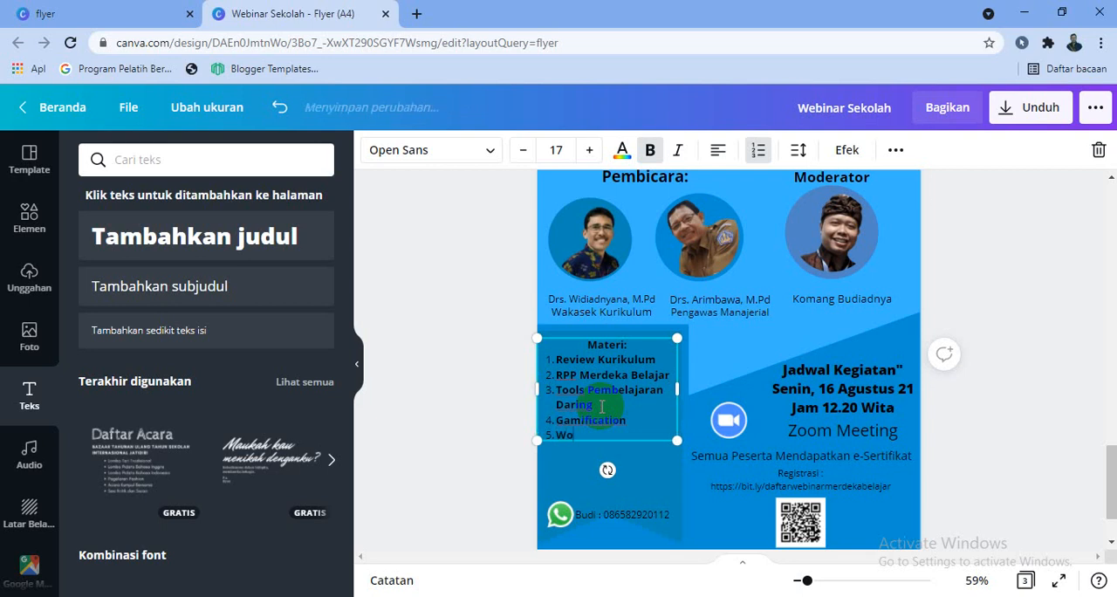
key("Return")
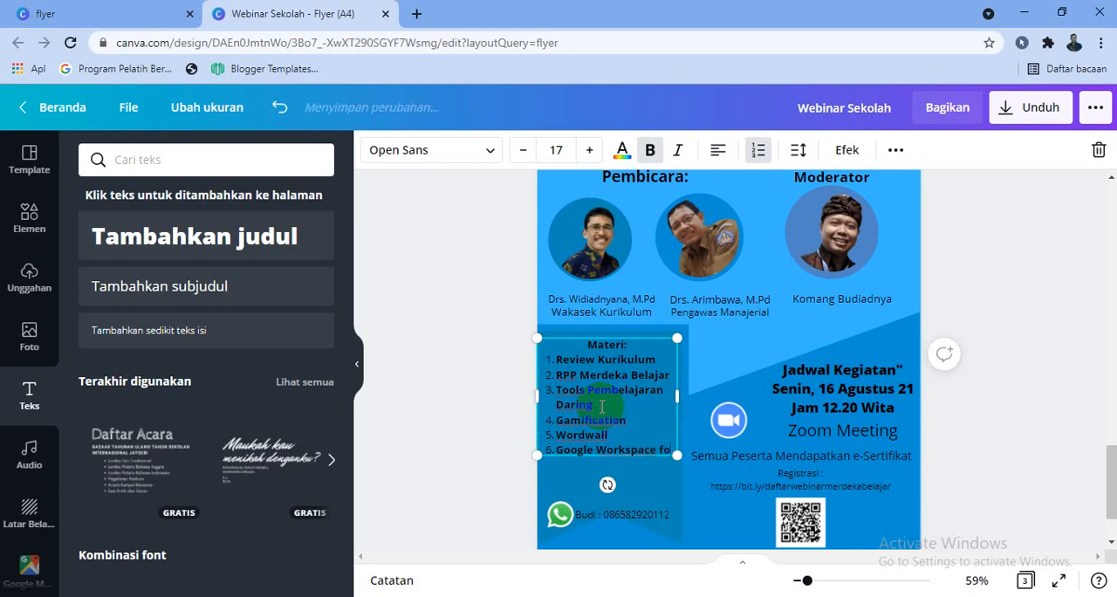
type("Education")
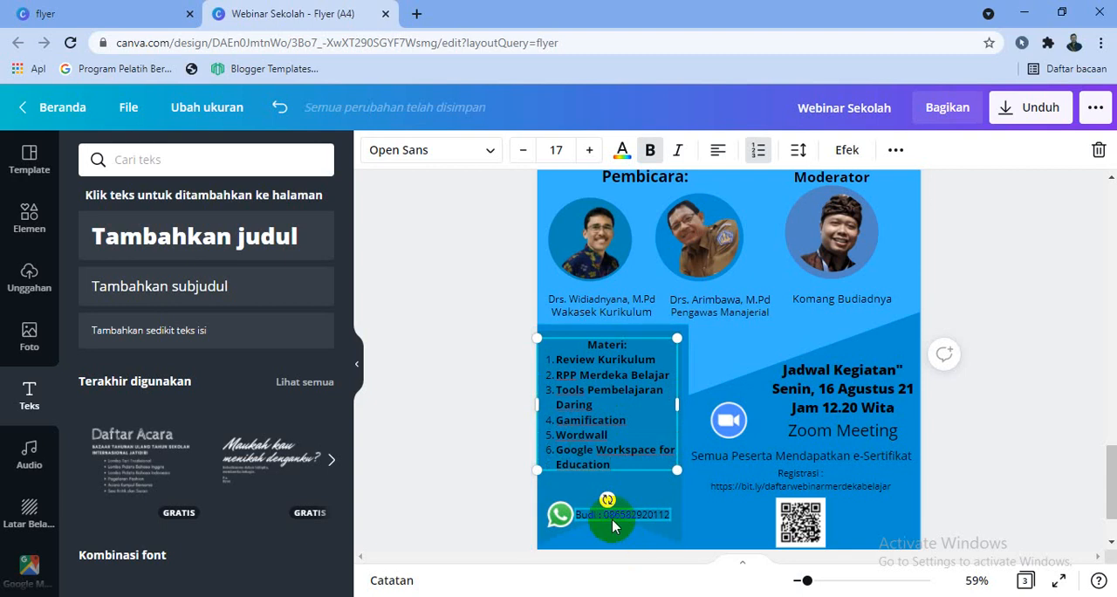
Add a "Narahubung:" subheading at font size 24 between the Materi list and the contact line
left_click(194, 297)
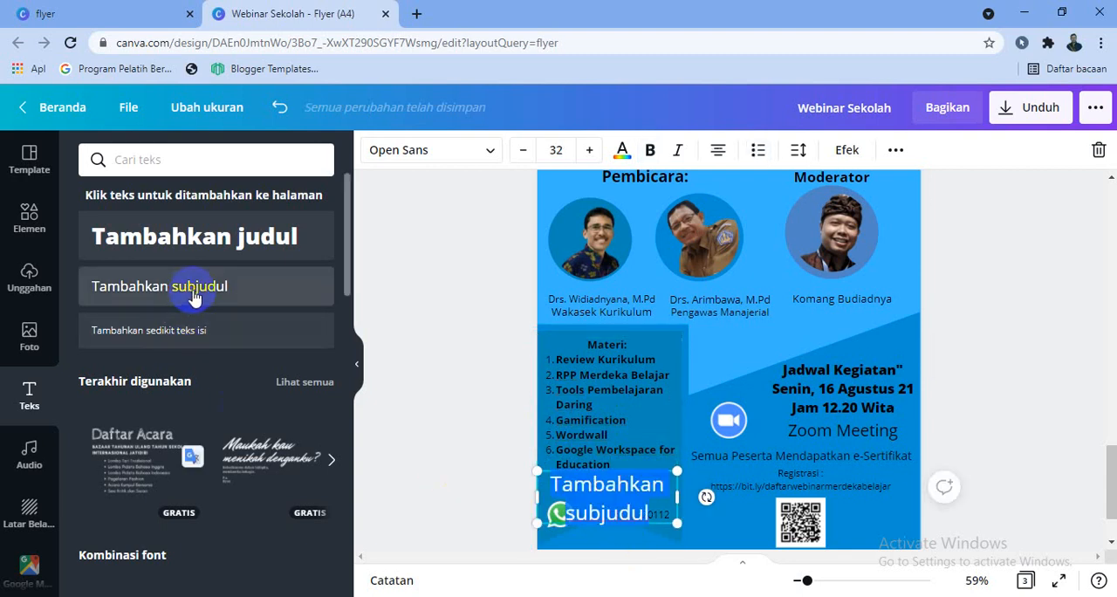
type("Nara")
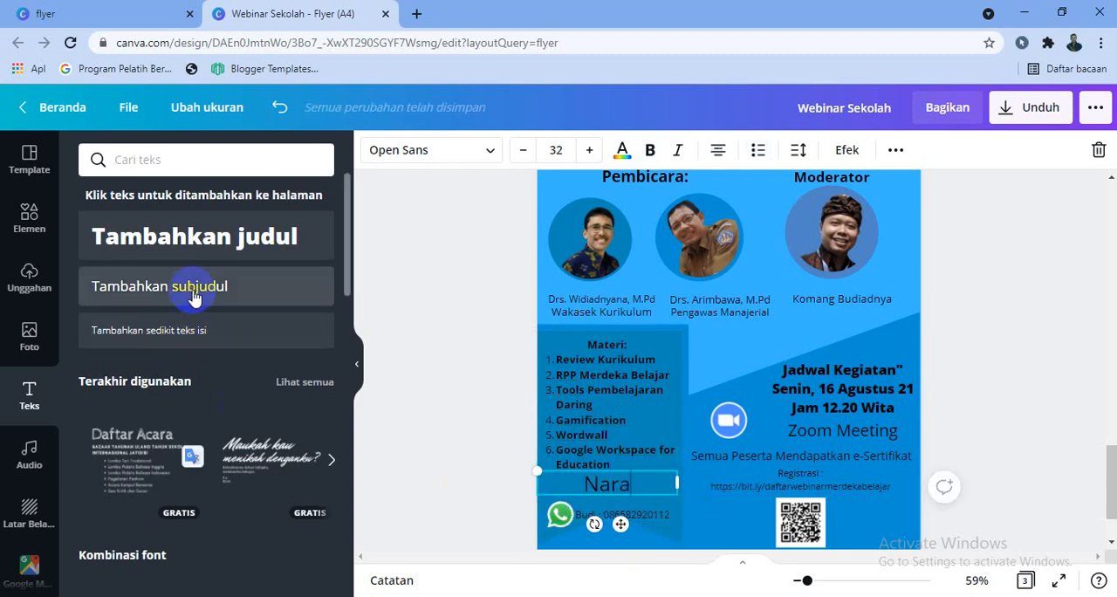
type("hubung:")
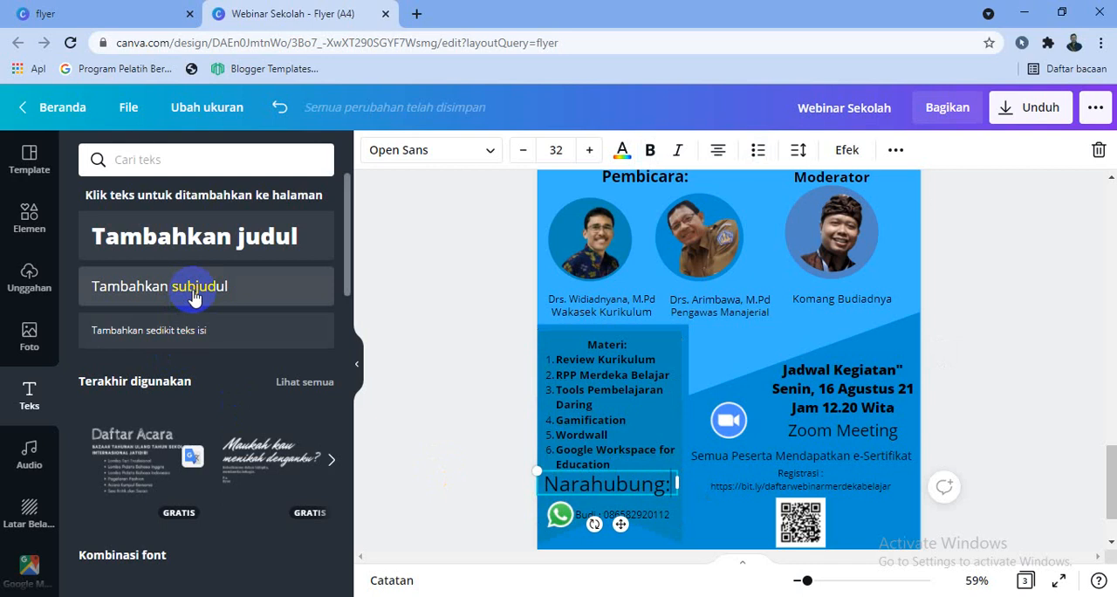
left_click(528, 156)
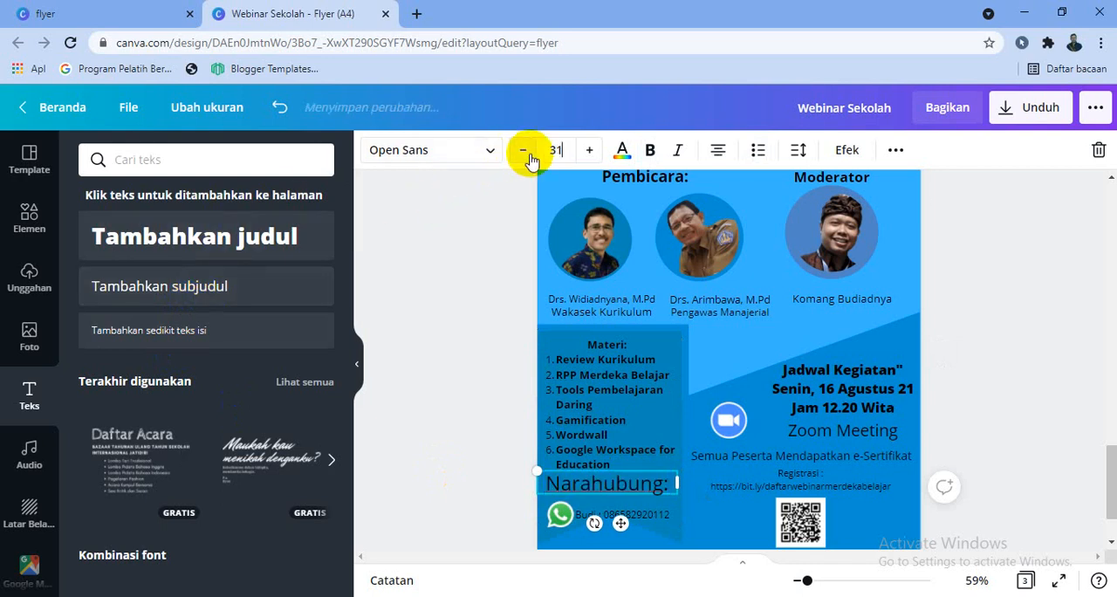
left_click(524, 154)
left_click(524, 154)
left_click(523, 154)
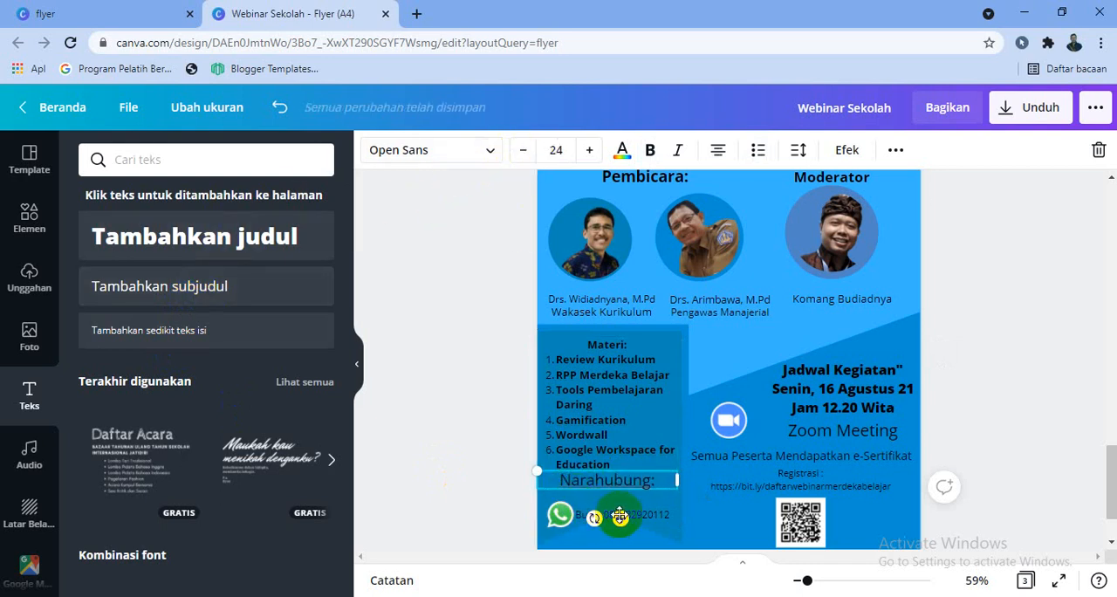
left_click(1000, 429)
Search the elements for "e learning" and add the illustration of a laptop with globe, atom and magnifying glass
scroll(1002, 432, "up", 3)
scroll(1002, 432, "down", 1)
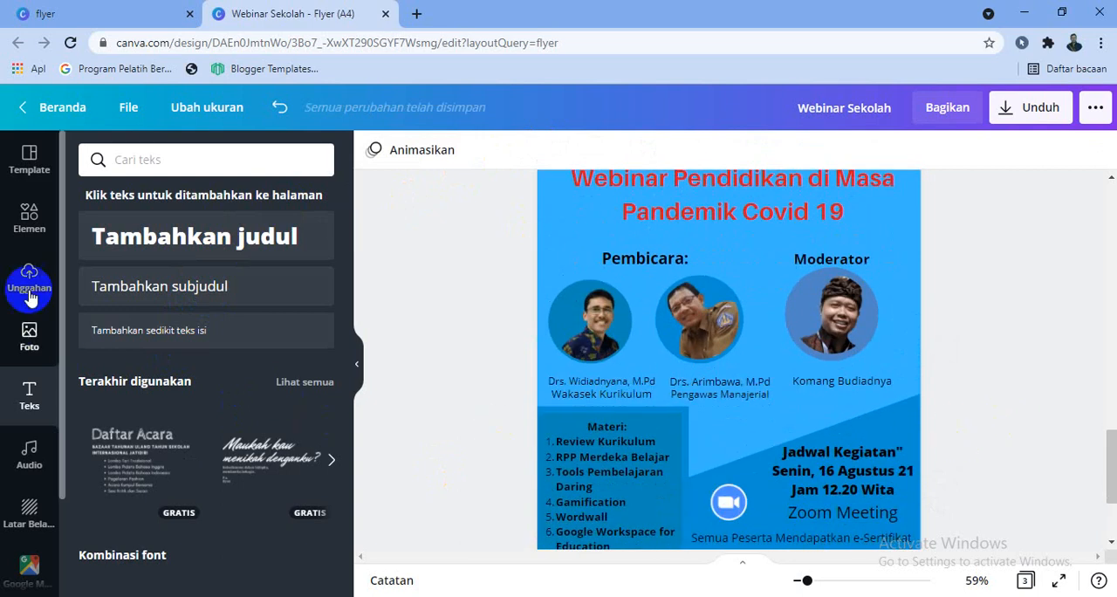
left_click(31, 217)
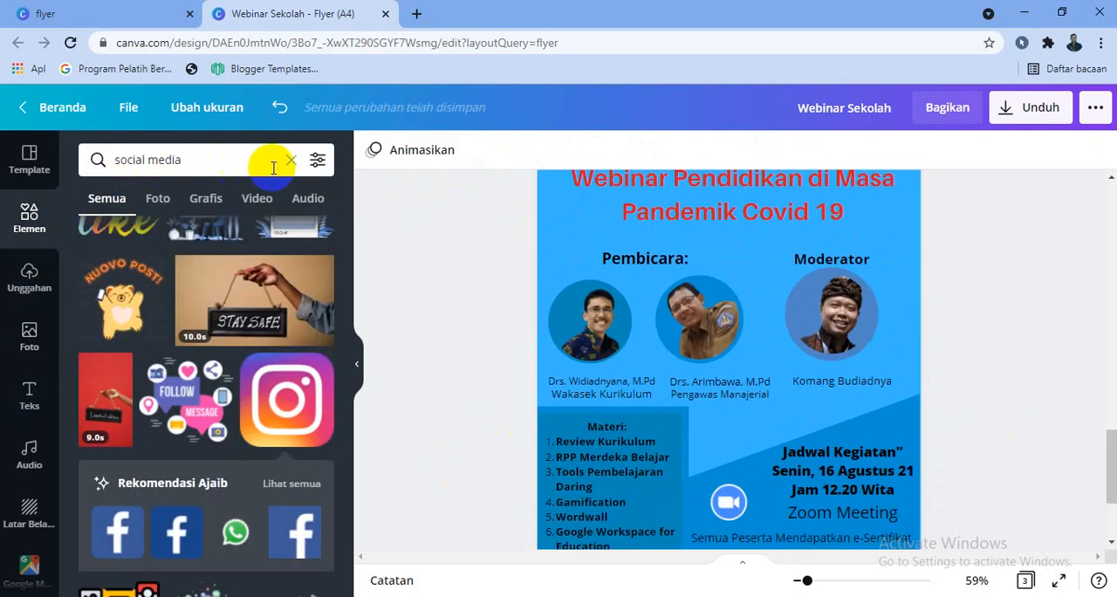
left_click(292, 160)
left_click(237, 160)
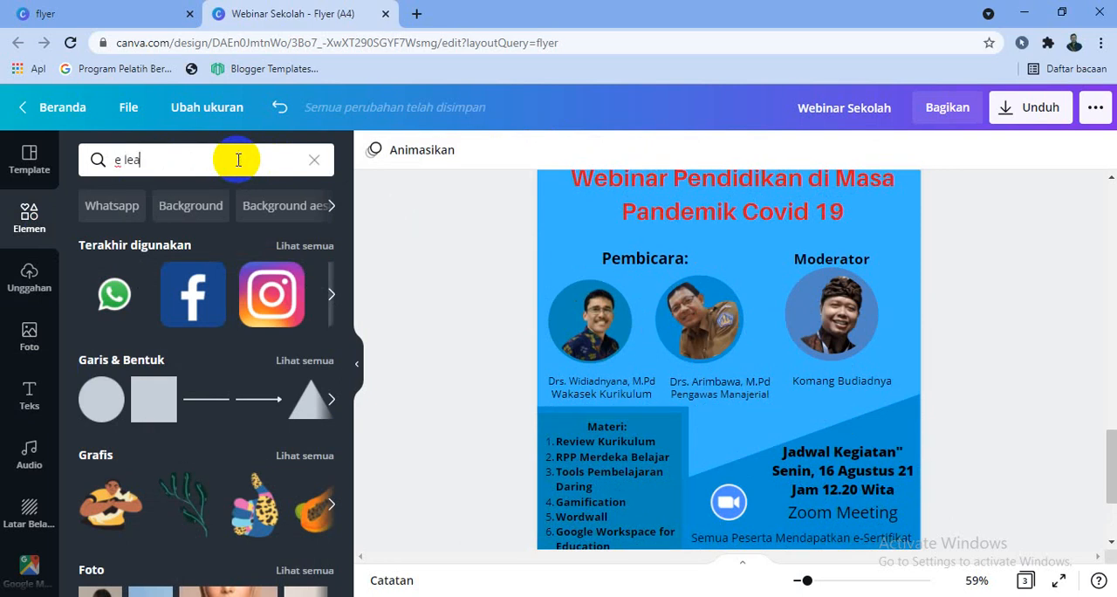
key("Return")
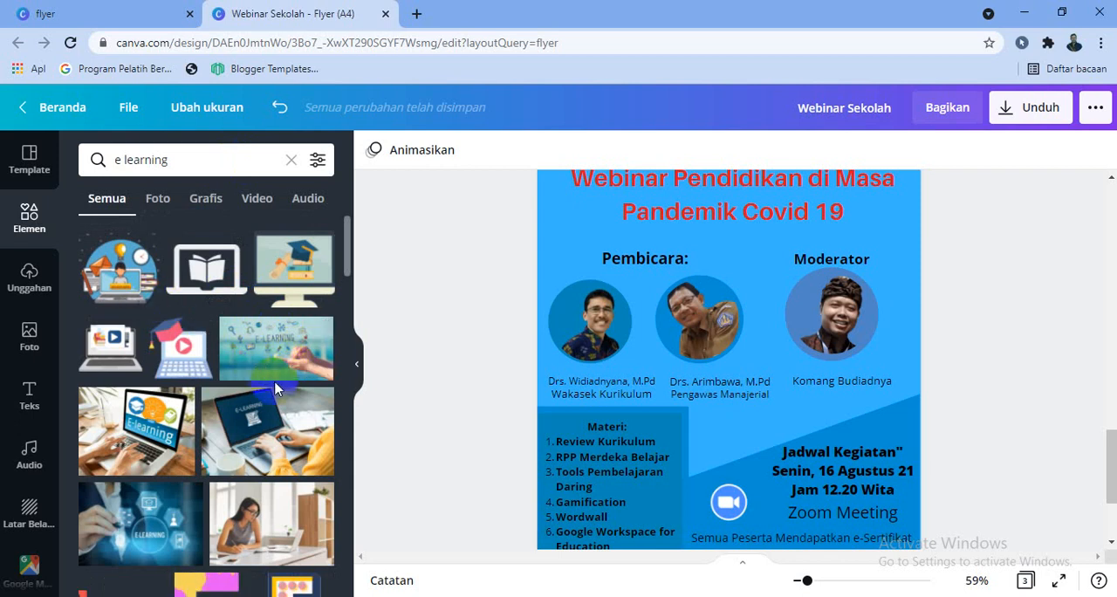
scroll(275, 397, "down", 4)
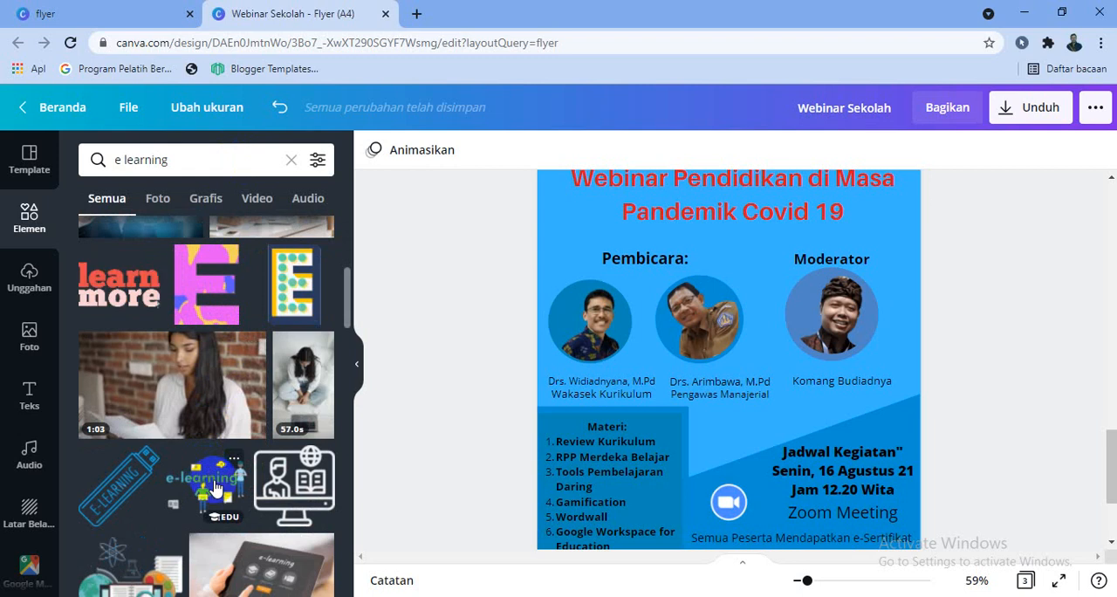
scroll(209, 489, "down", 2)
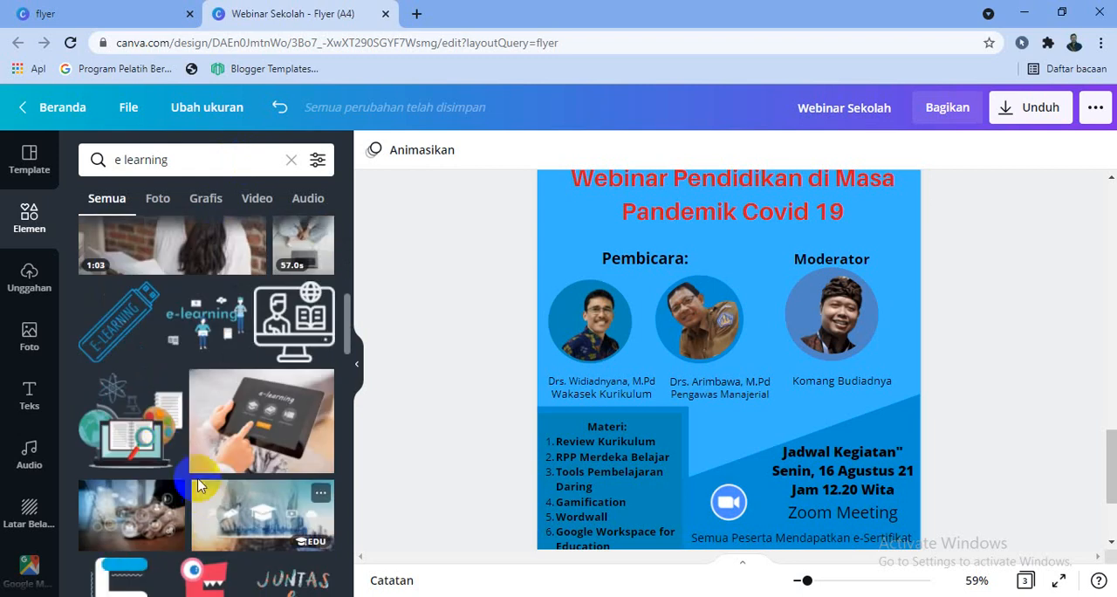
left_click(146, 444)
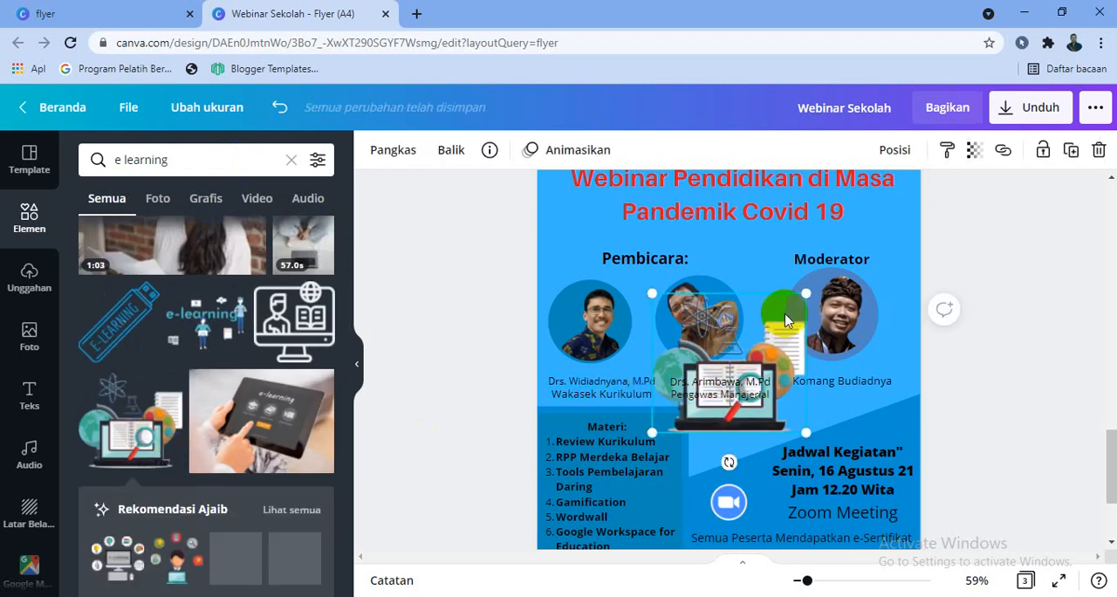
Enlarge the e-learning illustration slightly, move it over the speaker area and send it to the back
left_click_drag(806, 293, 869, 276)
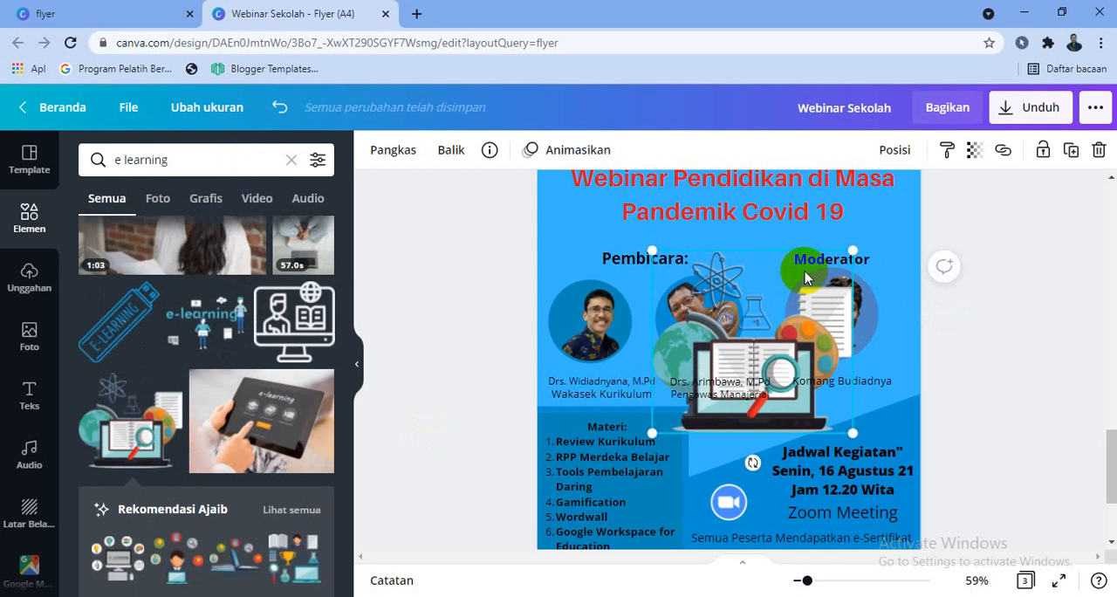
left_click_drag(782, 270, 751, 233)
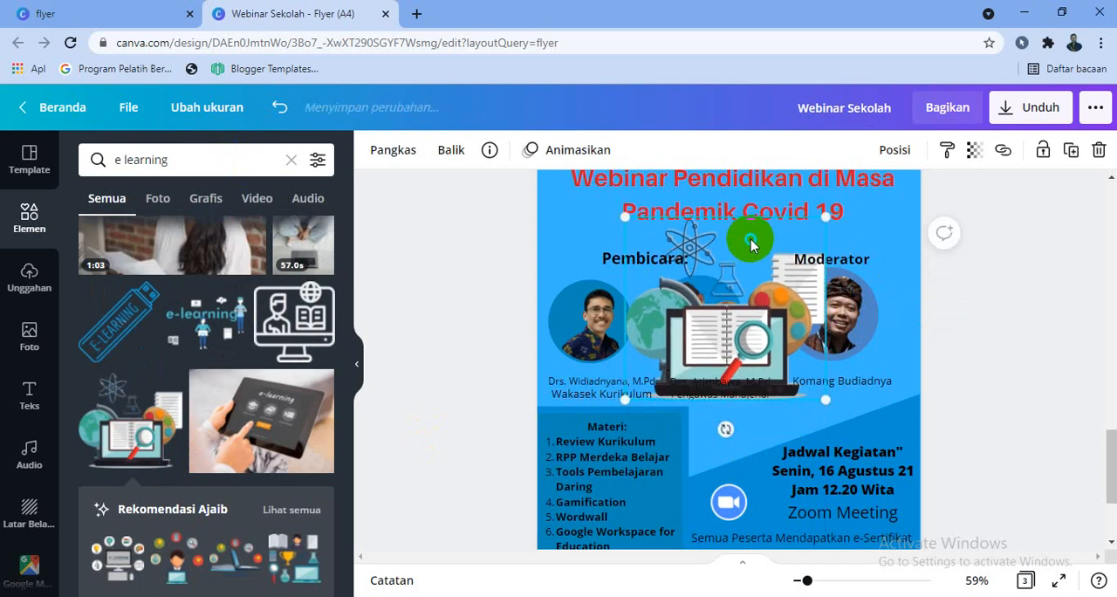
right_click(750, 237)
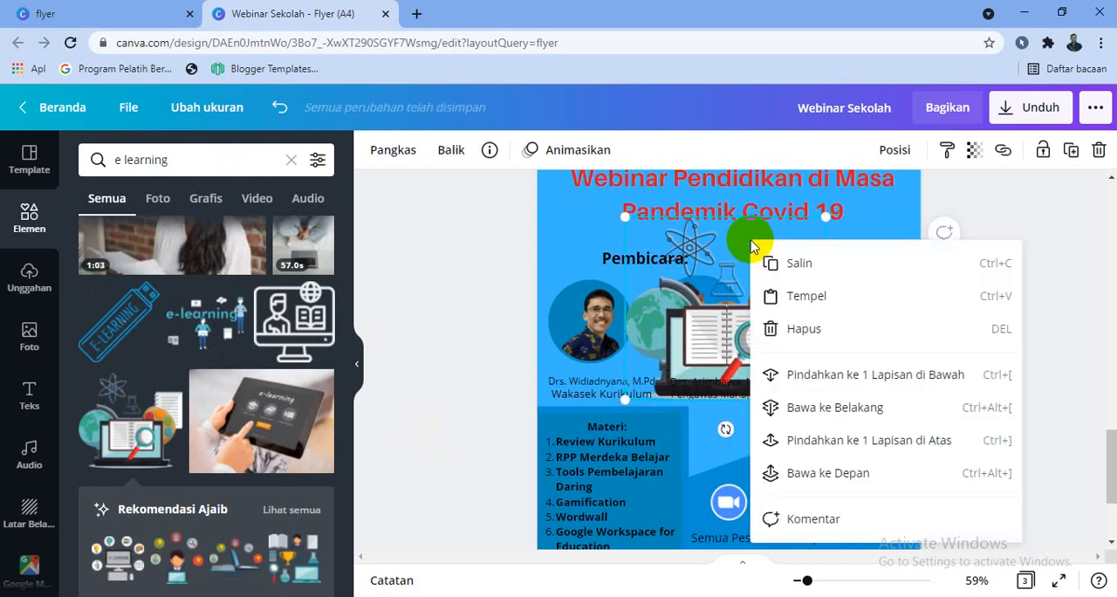
left_click(842, 390)
right_click(752, 358)
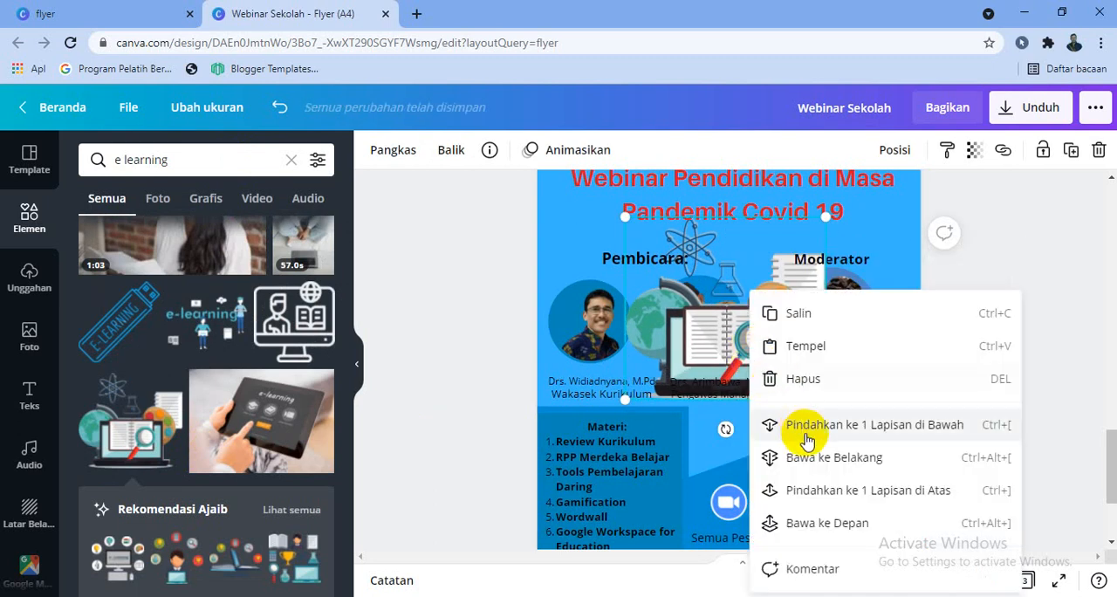
left_click(785, 458)
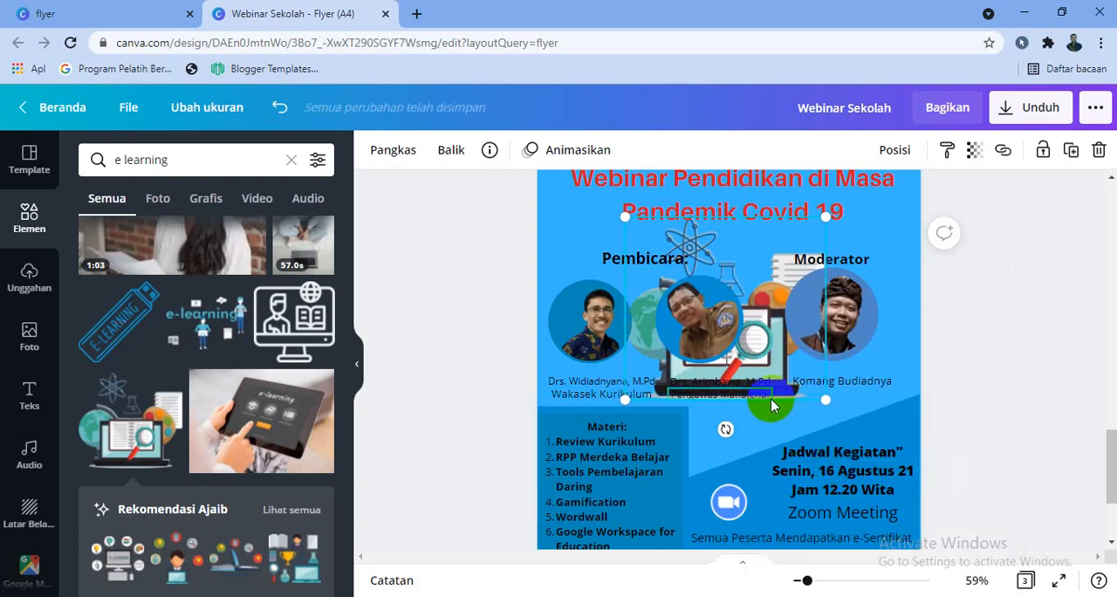
Enlarge the e-learning illustration until it spans the full page width behind the title and speakers
left_click_drag(826, 400, 836, 488)
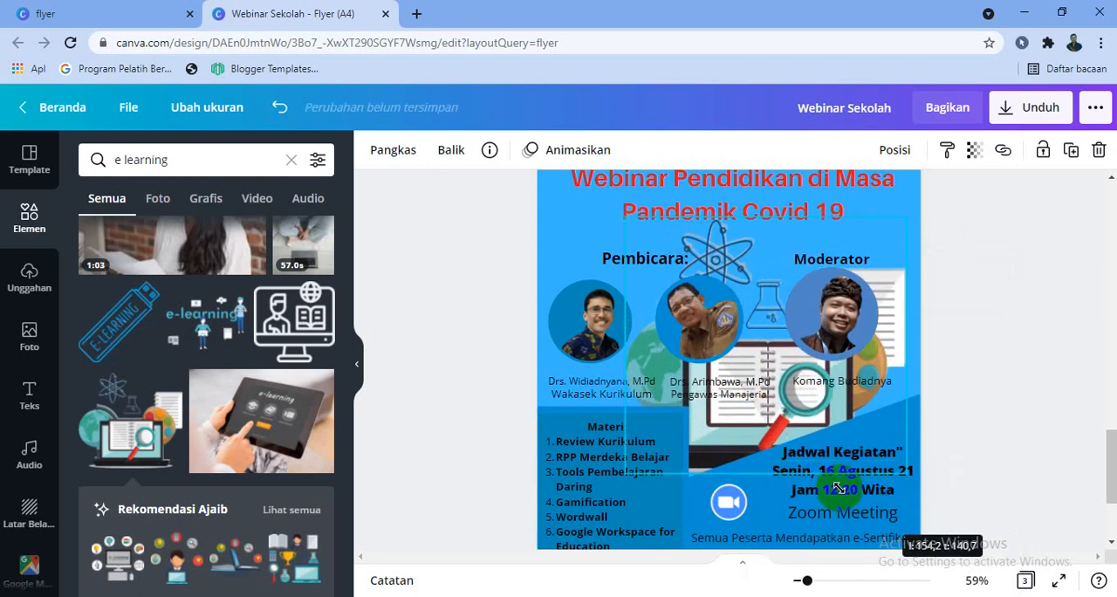
left_click_drag(626, 253, 505, 191)
scroll(913, 331, "up", 2)
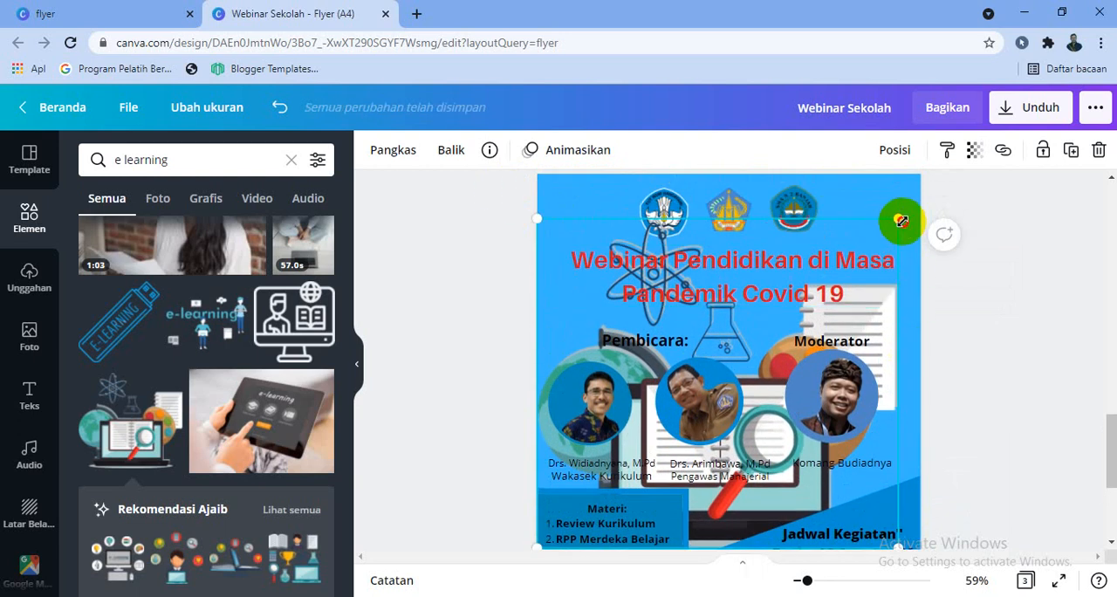
left_click_drag(902, 221, 913, 201)
left_click(1077, 370)
scroll(1077, 370, "down", 2)
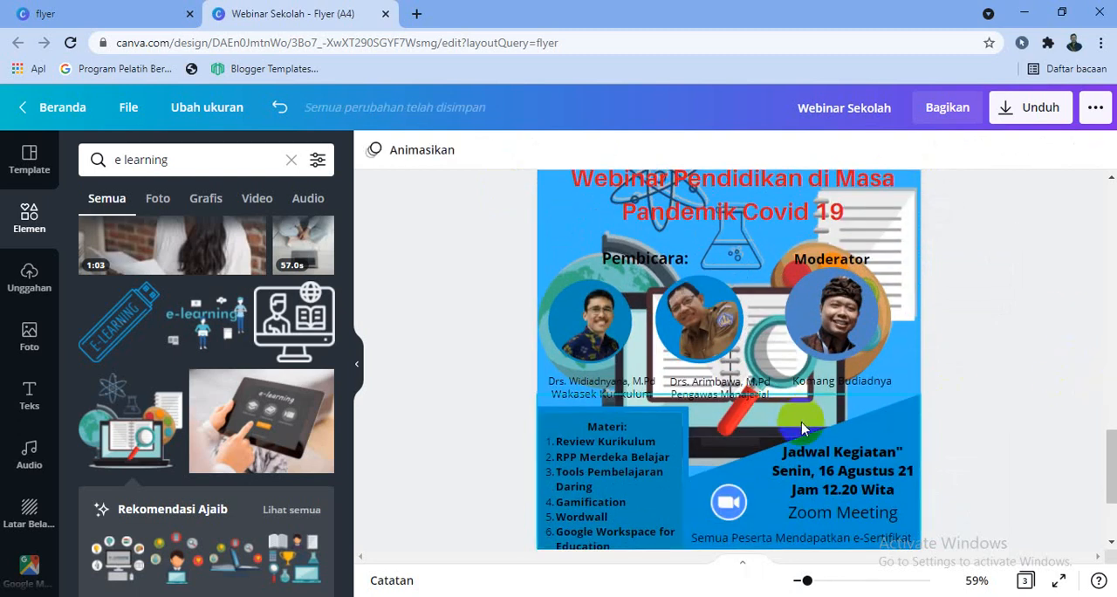
Shrink the e-learning illustration to less than half the page width and place it behind the two speaker photos
scroll(621, 388, "up", 5)
left_click(567, 387)
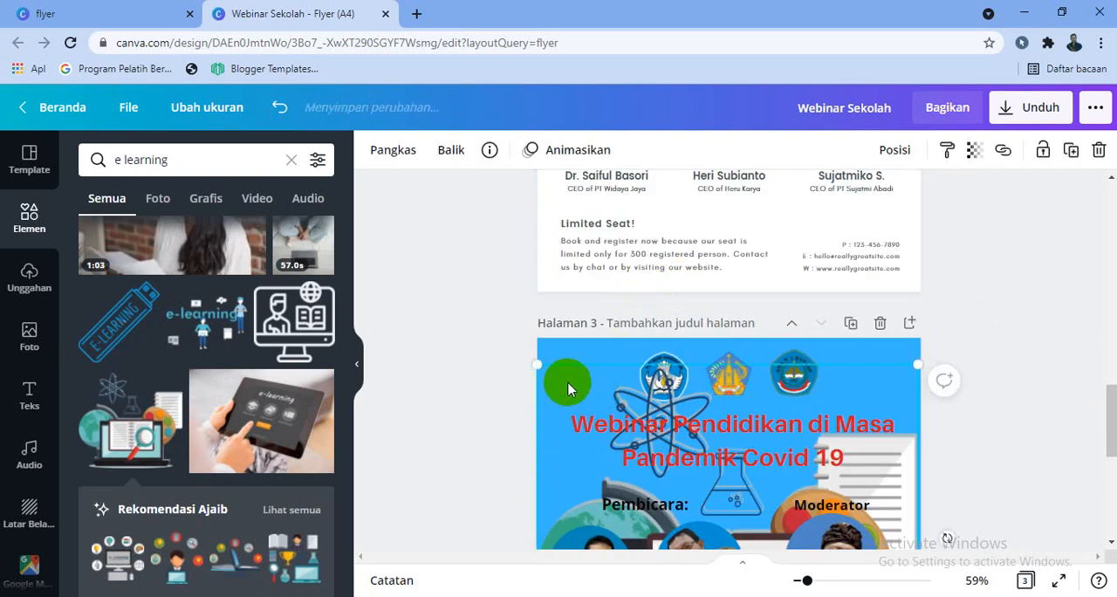
left_click_drag(541, 366, 602, 441)
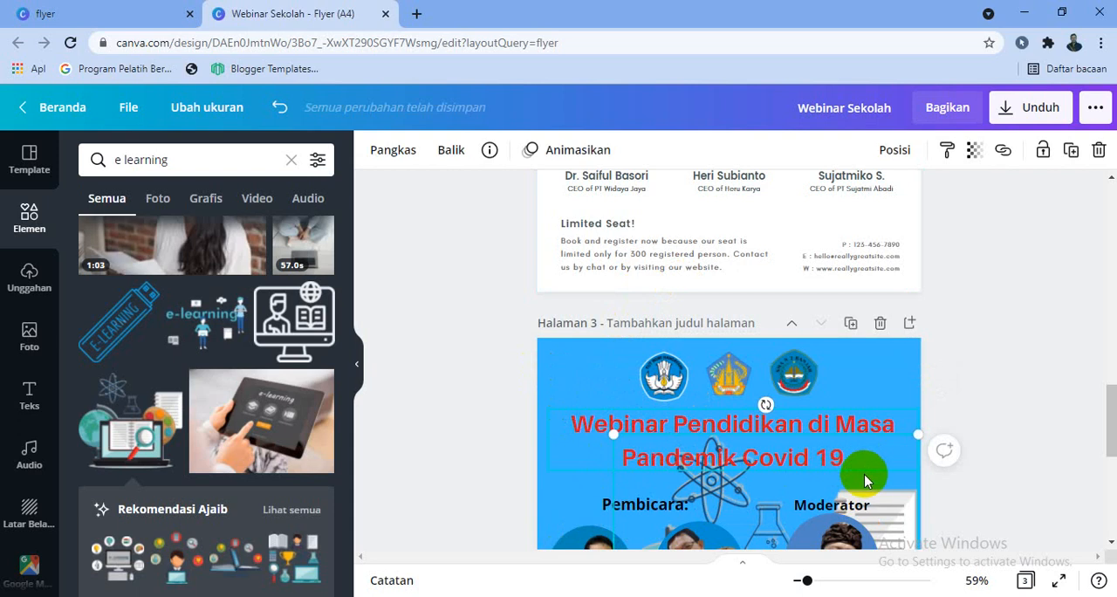
left_click_drag(864, 475, 826, 385)
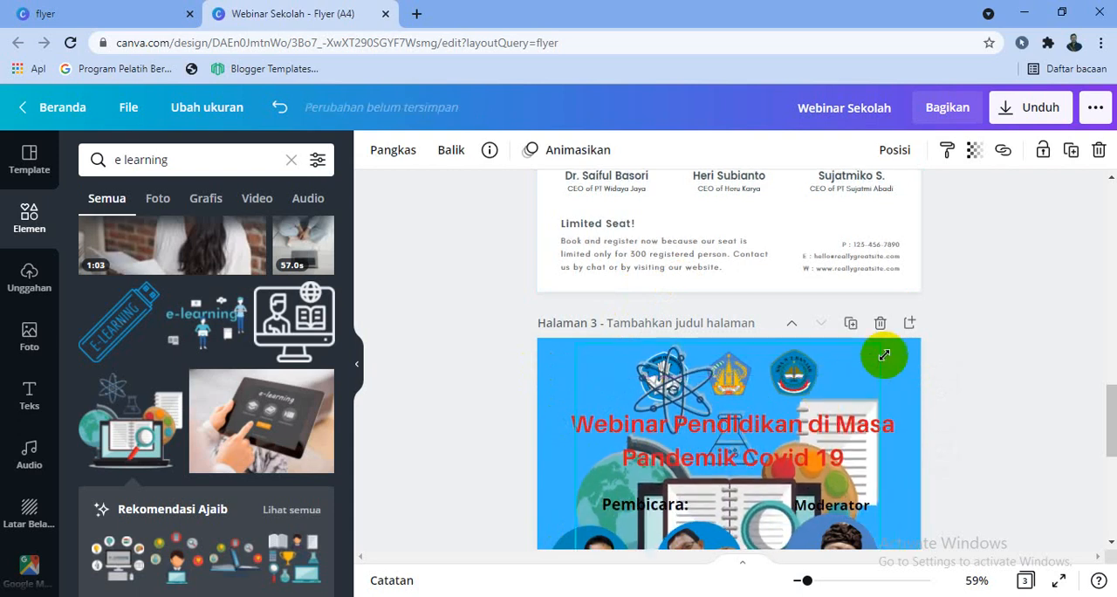
left_click_drag(884, 355, 750, 476)
scroll(752, 485, "down", 3)
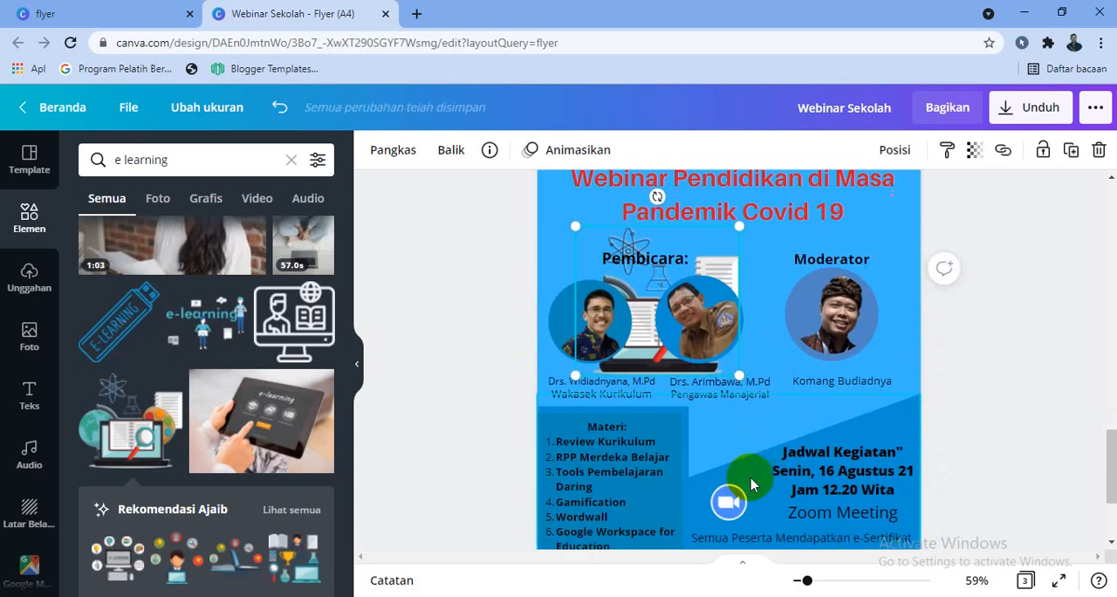
Delete the e-learning illustration from behind the two speaker photos on page 3
left_click_drag(719, 261, 763, 249)
key("Delete")
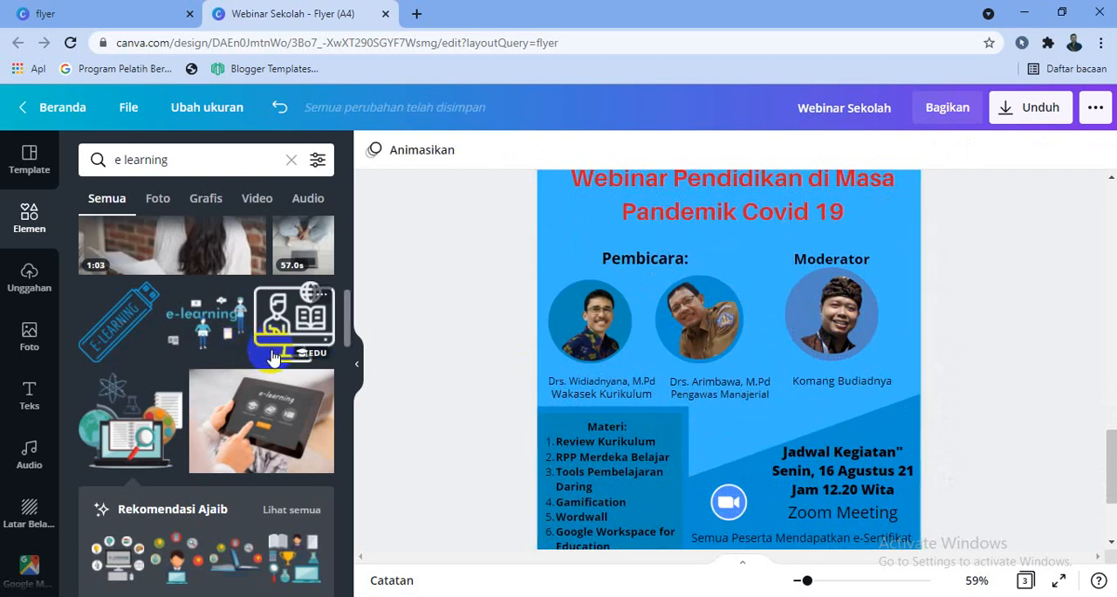
Download all three pages of the flyer as PNG at size 1
scroll(946, 361, "down", 1)
scroll(947, 361, "down", 1)
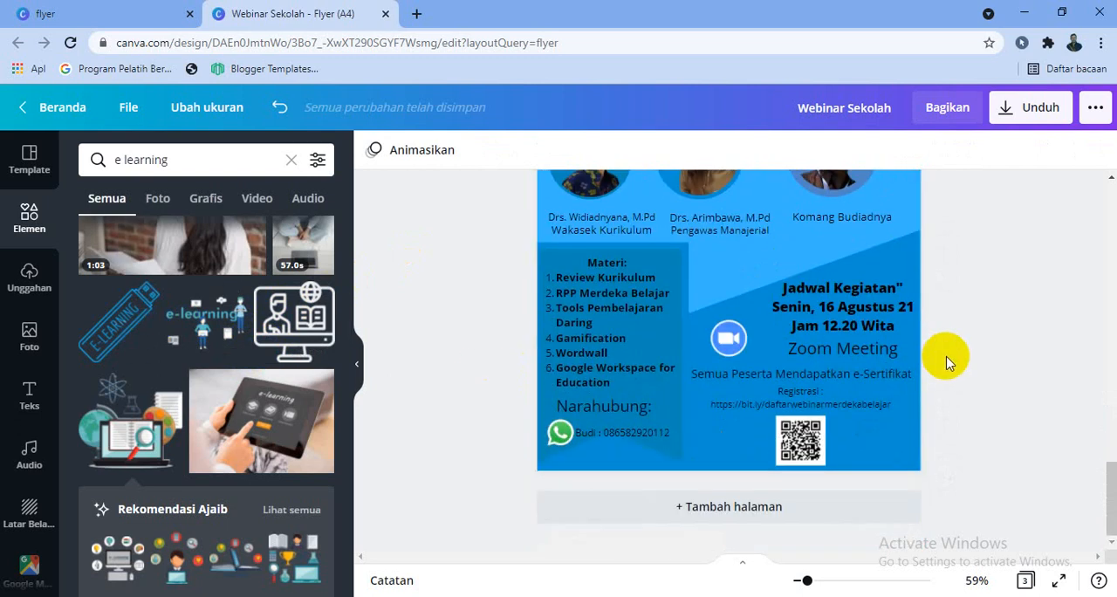
scroll(948, 361, "up", 4)
scroll(938, 364, "down", 2)
left_click(892, 358)
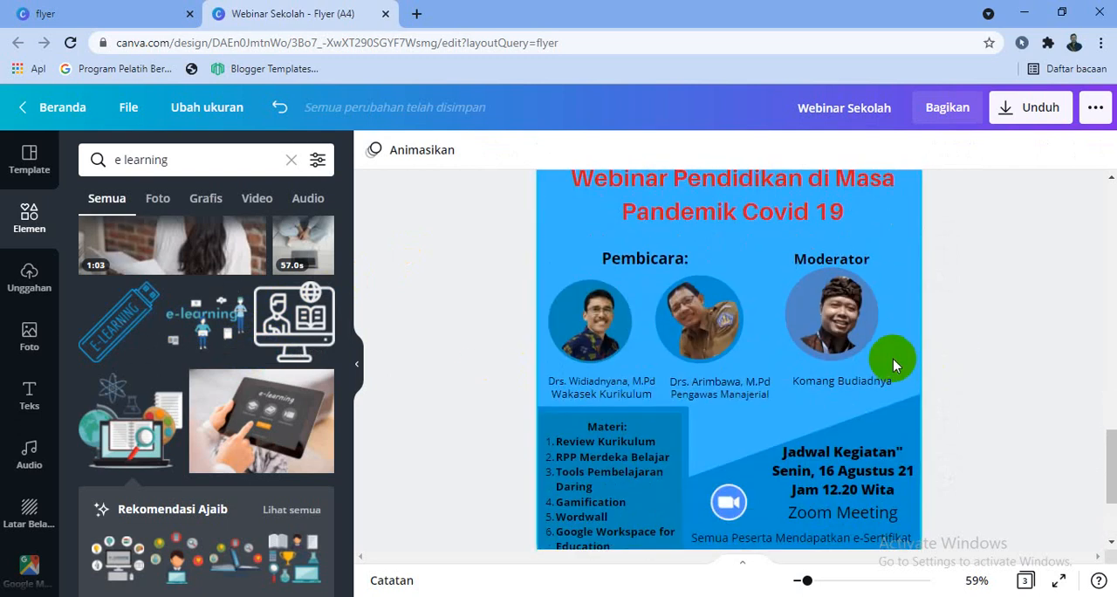
scroll(892, 358, "down", 2)
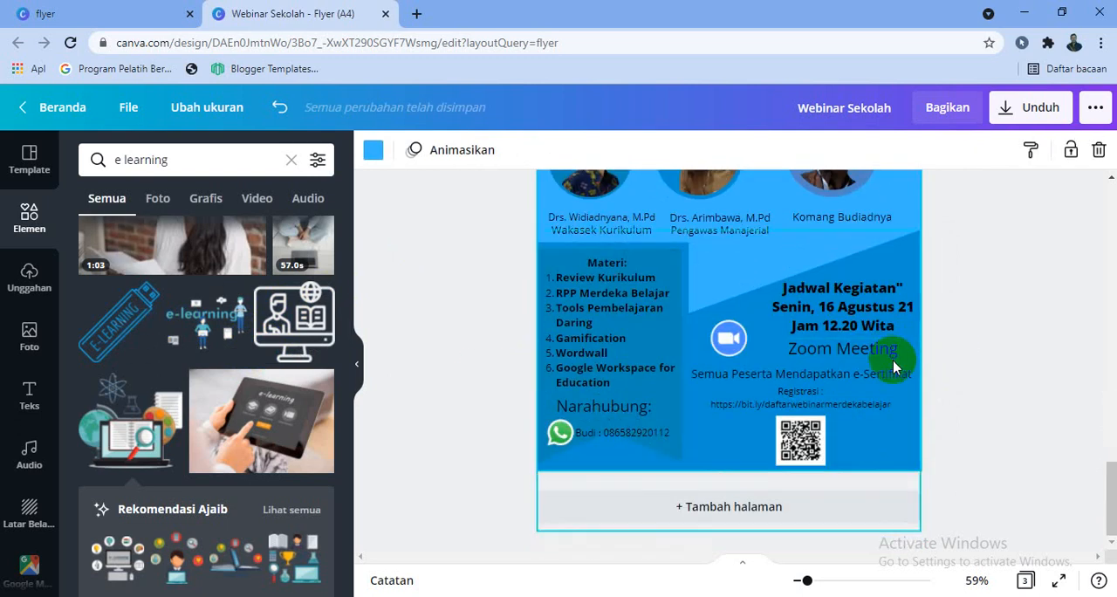
left_click(1032, 112)
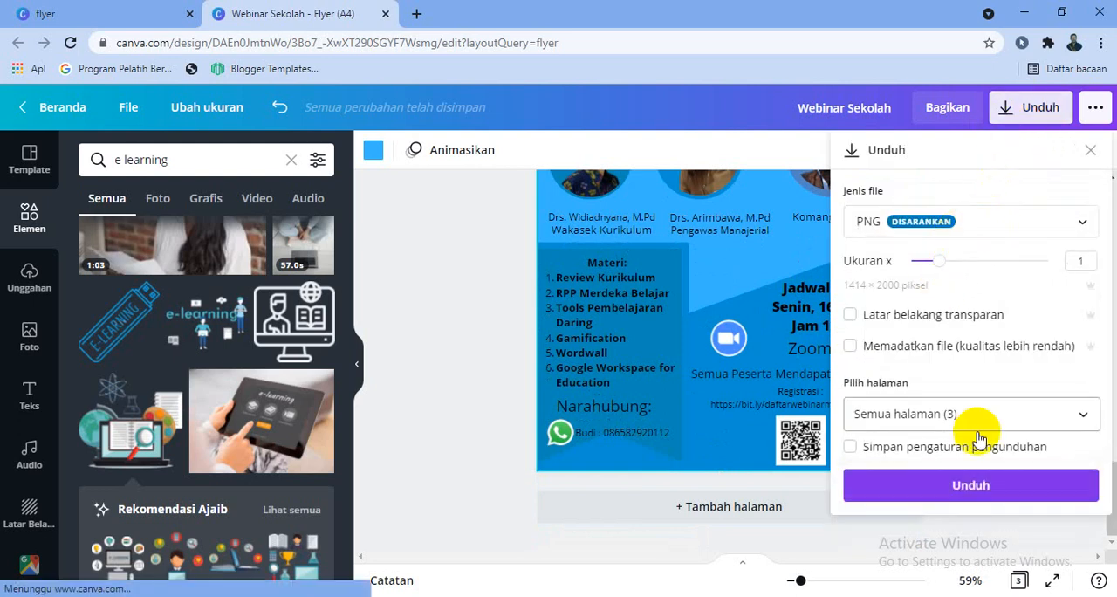
left_click(959, 484)
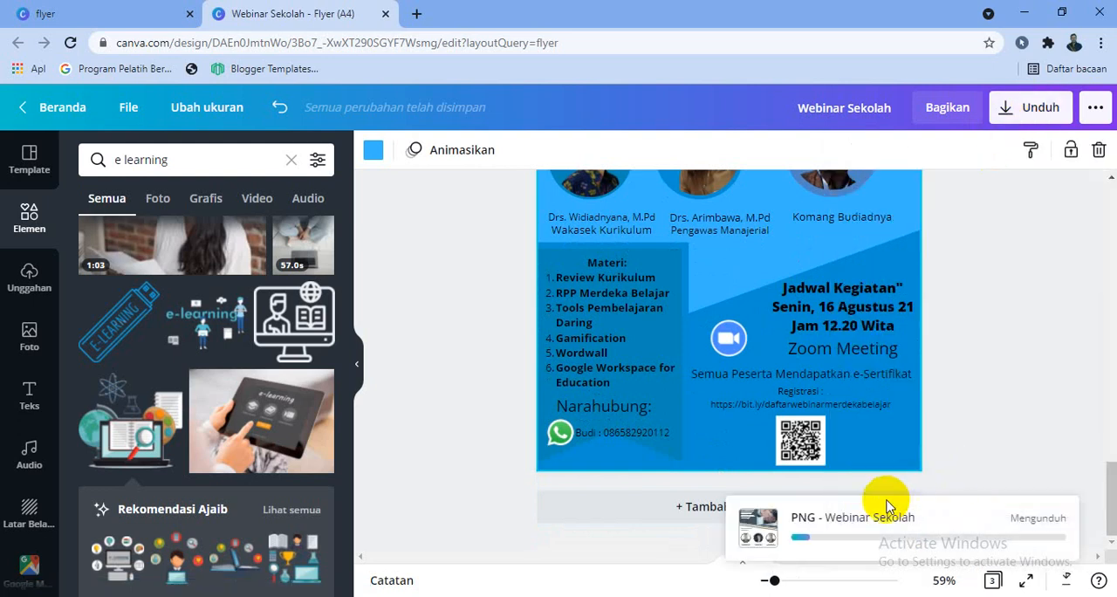